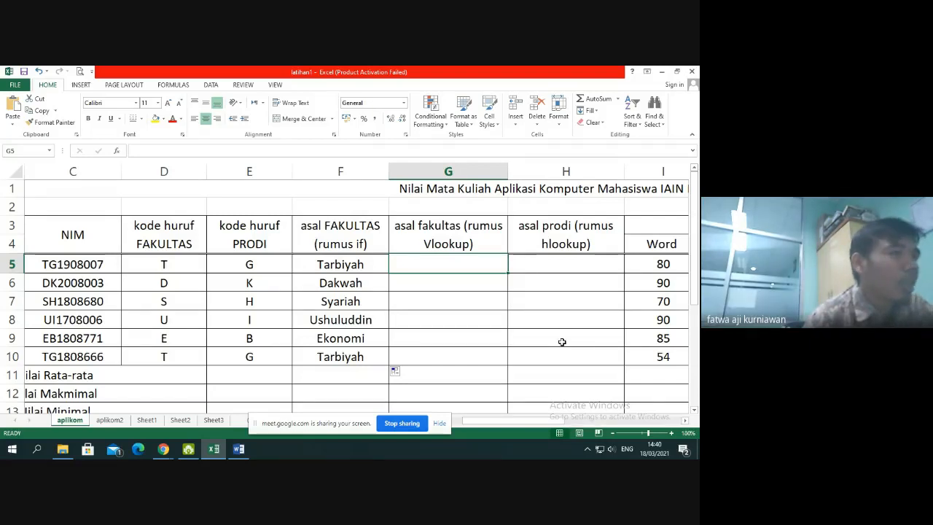
Examine the faculty code table and the study-program code table below the grade list
scroll(378, 342, "down", 3)
scroll(378, 342, "down", 1)
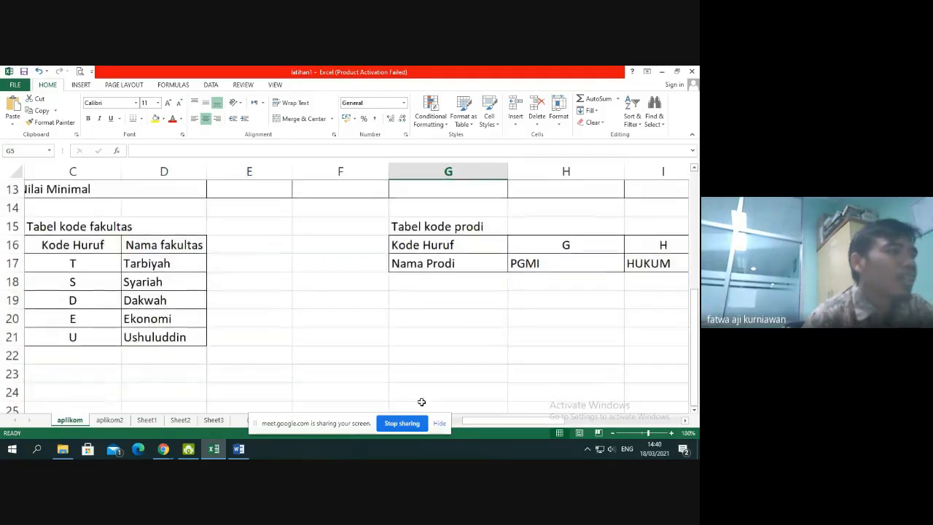
left_click_drag(504, 423, 460, 424)
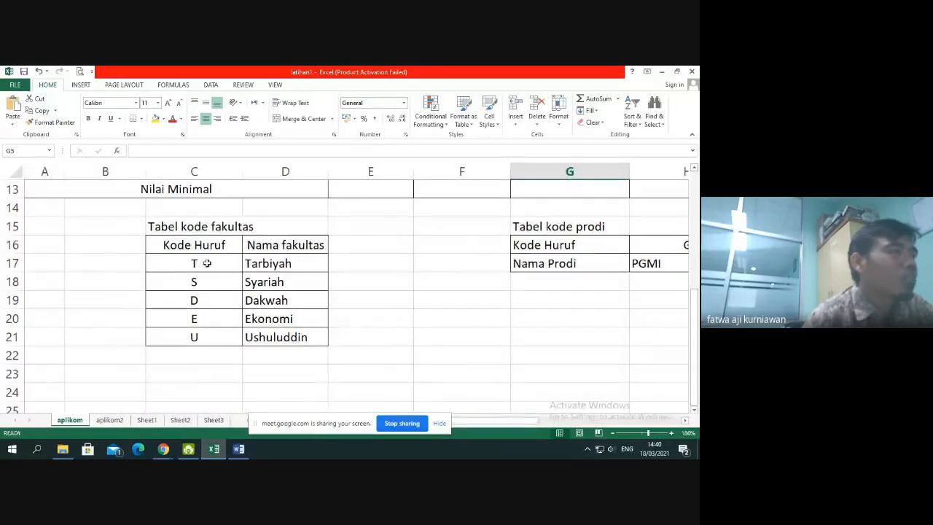
left_click_drag(123, 218, 319, 350)
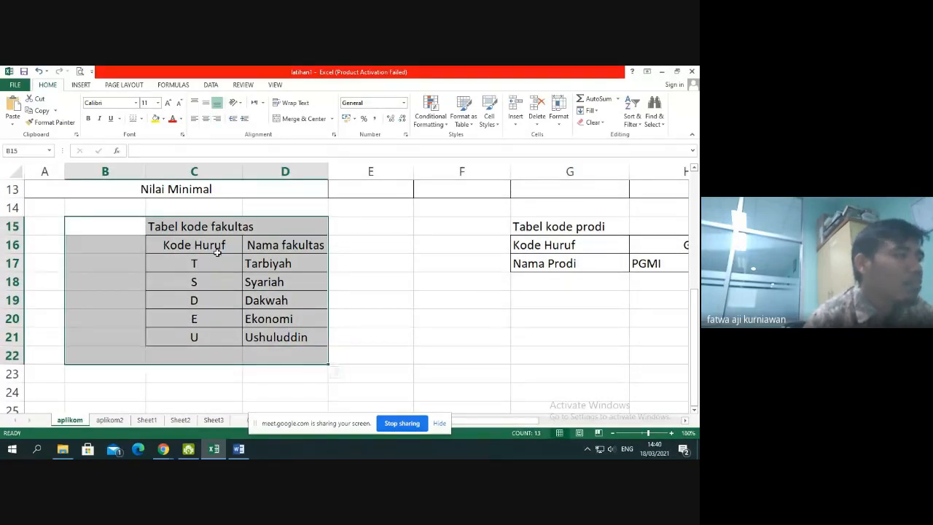
left_click(216, 264)
left_click(218, 282)
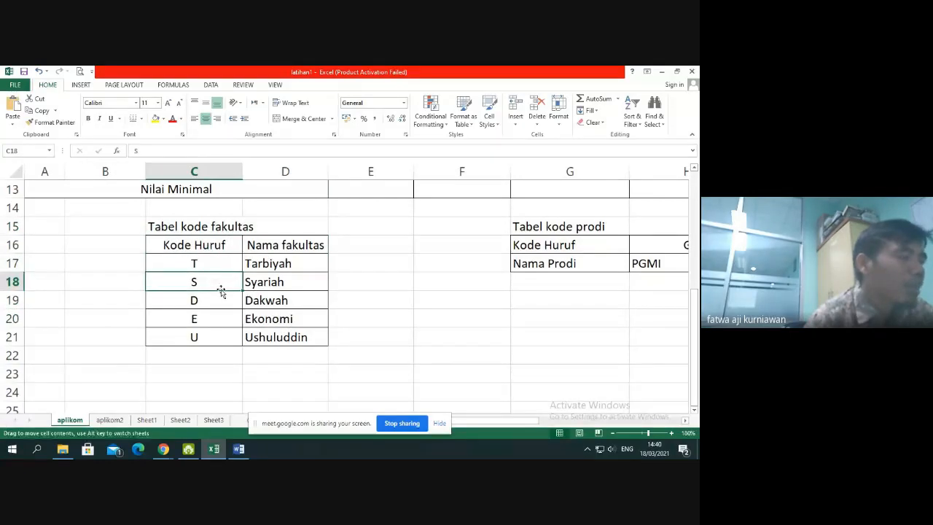
left_click(221, 315)
left_click(222, 333)
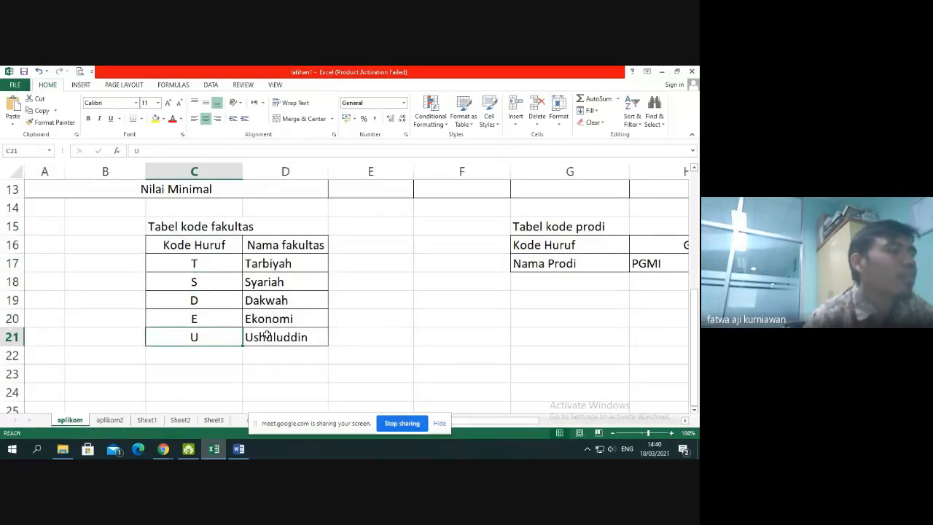
left_click_drag(481, 420, 552, 431)
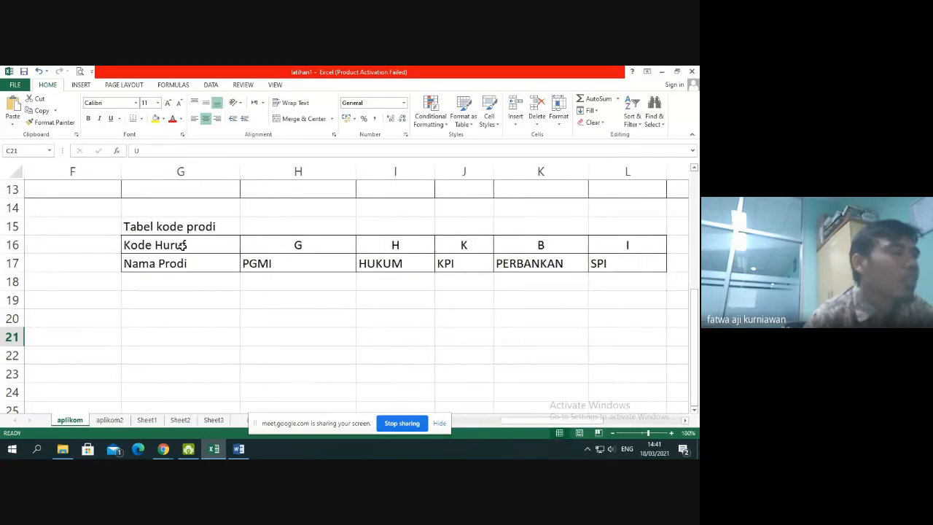
left_click_drag(181, 245, 670, 263)
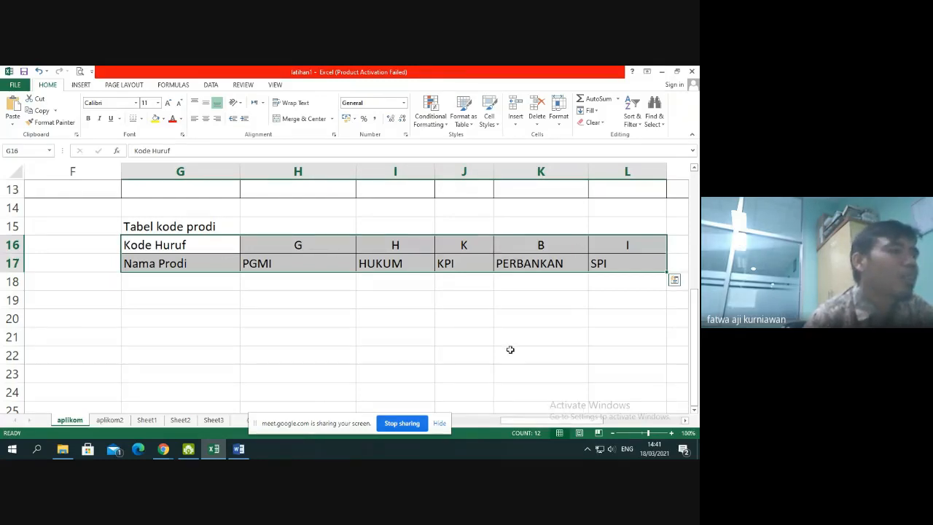
scroll(511, 350, "up", 4)
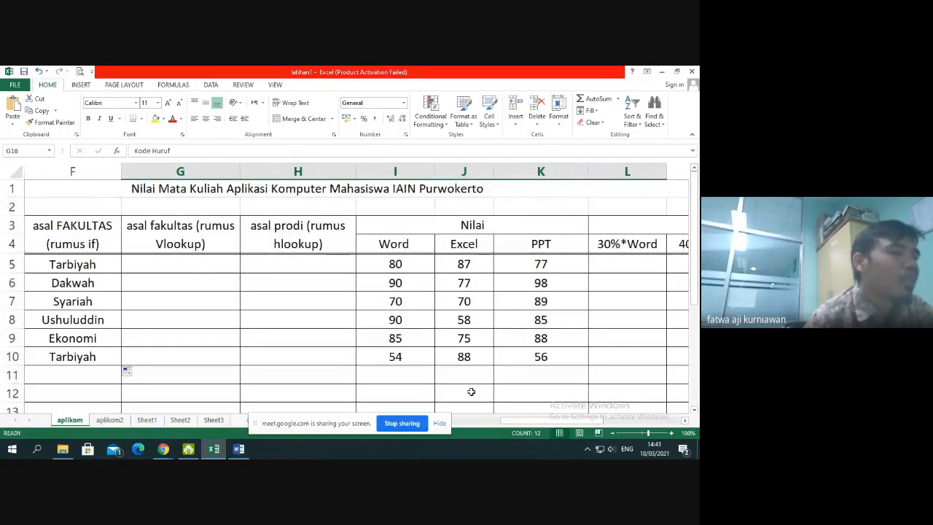
left_click_drag(529, 420, 490, 421)
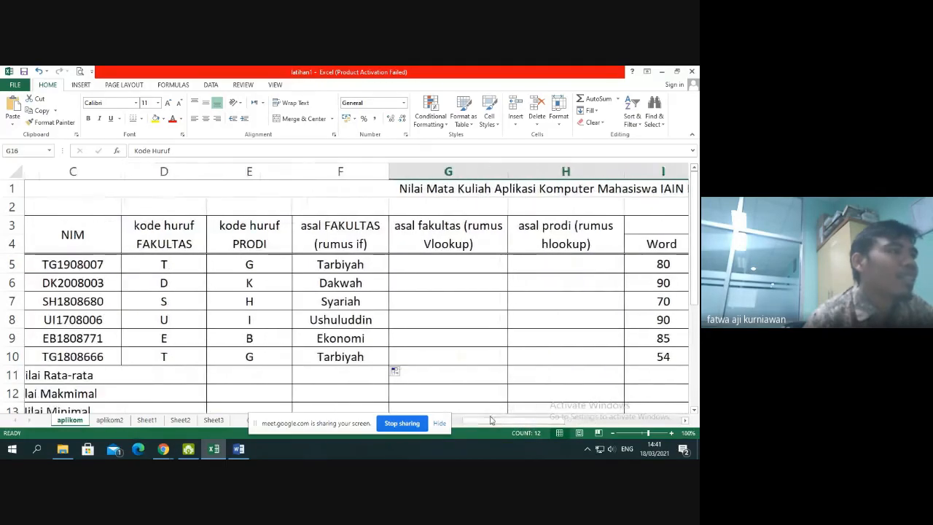
Compare the empty Vlookup faculty column, starting at G5, with the faculty code table below the grade list
left_click(469, 267)
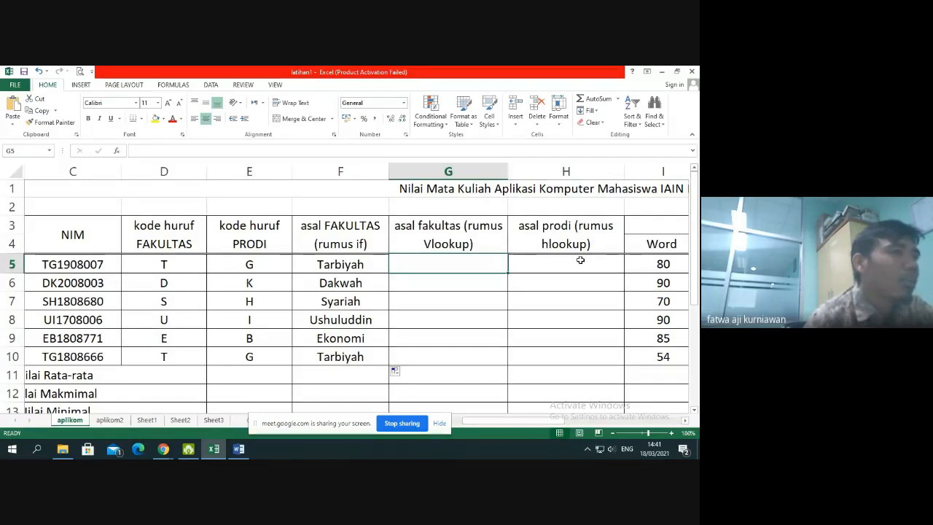
scroll(580, 260, "down", 4)
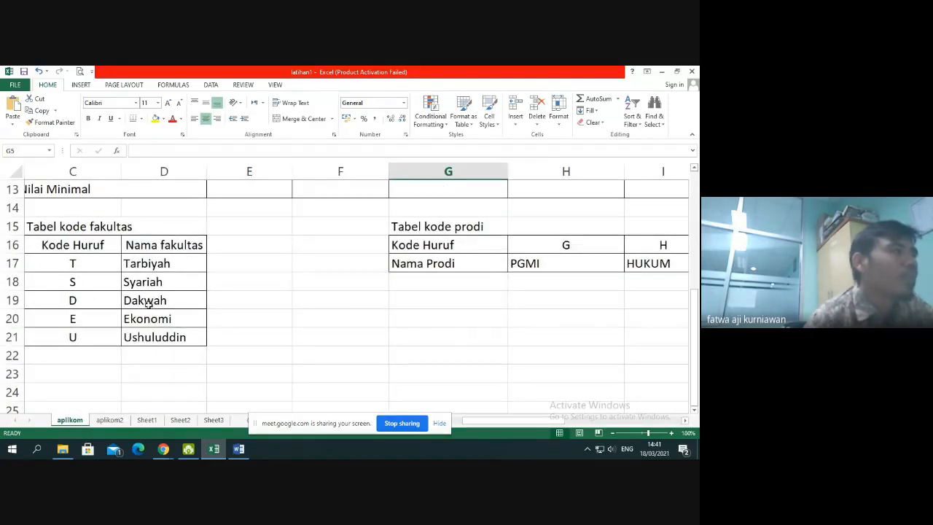
scroll(148, 305, "up", 4)
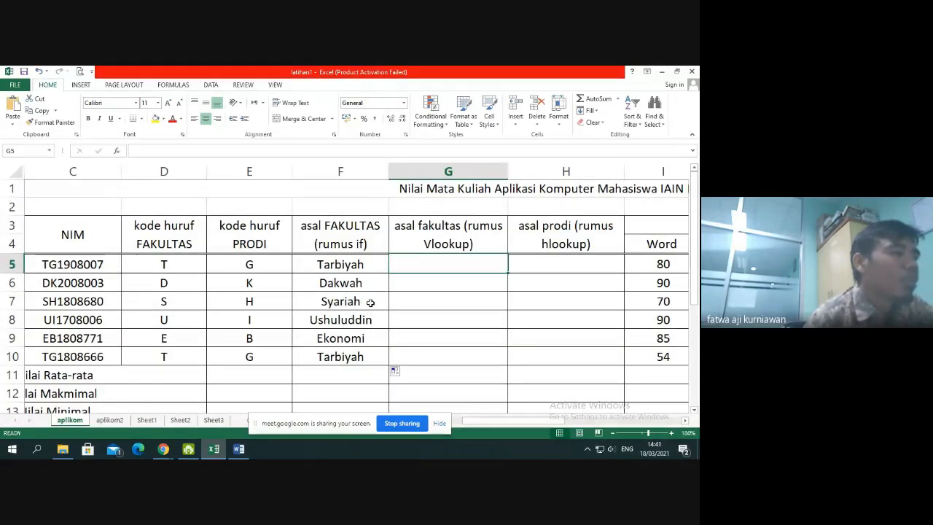
scroll(371, 302, "down", 4)
scroll(370, 302, "up", 4)
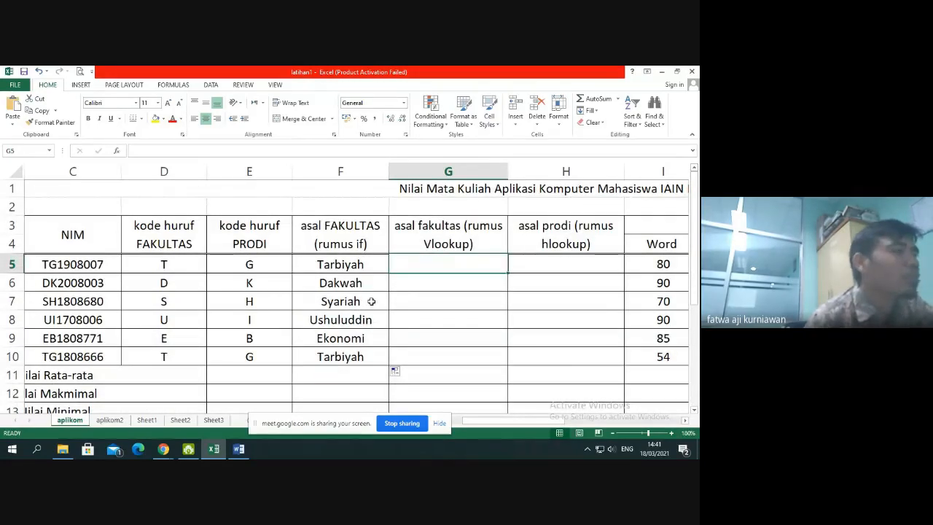
scroll(391, 306, "down", 4)
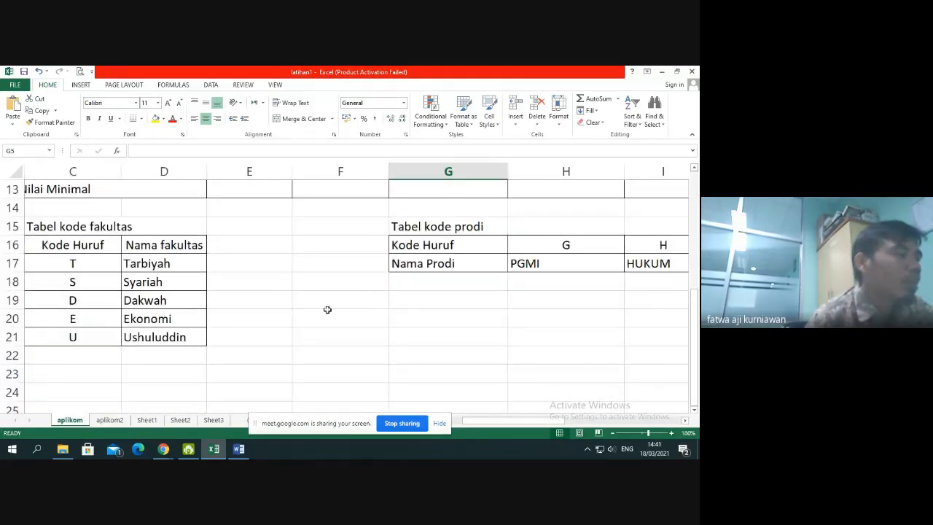
left_click(104, 355)
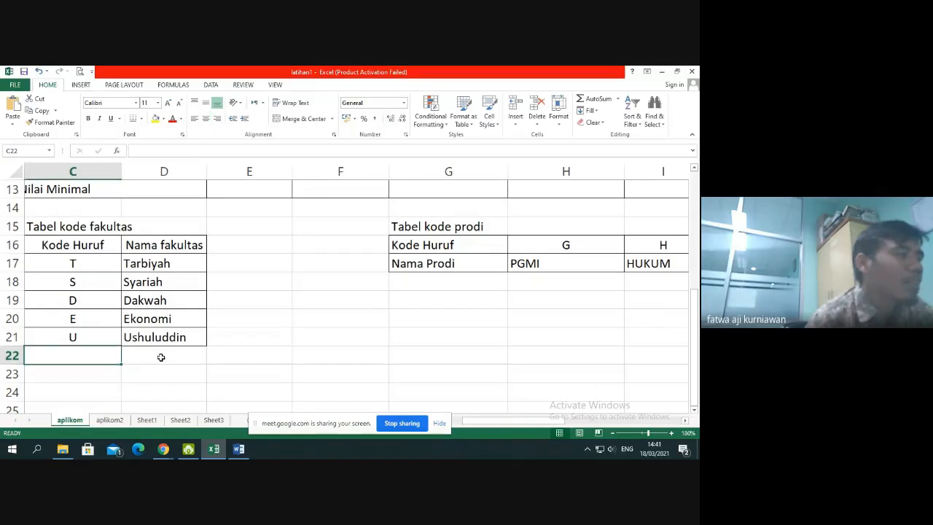
left_click(148, 377)
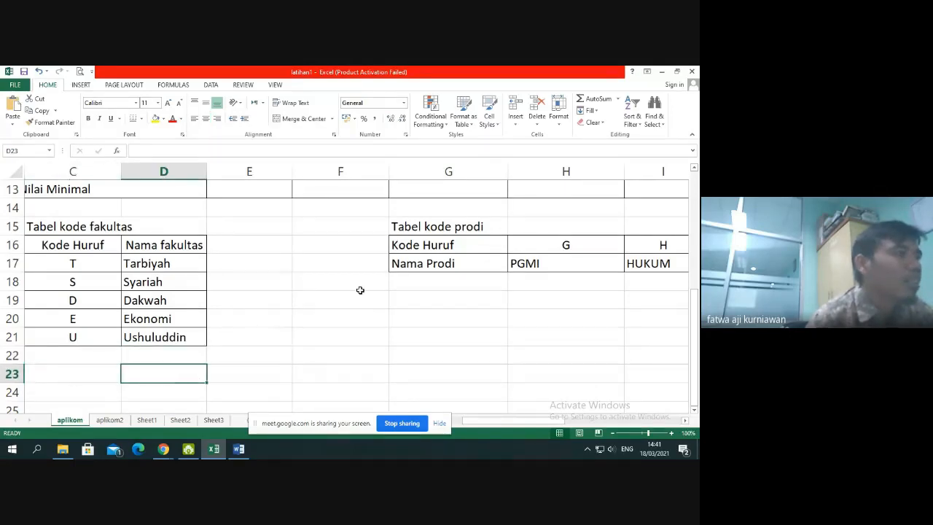
mouse_move(516, 422)
left_mouse_down()
mouse_move(618, 420)
mouse_move(516, 421)
left_mouse_up()
scroll(510, 292, "up", 4)
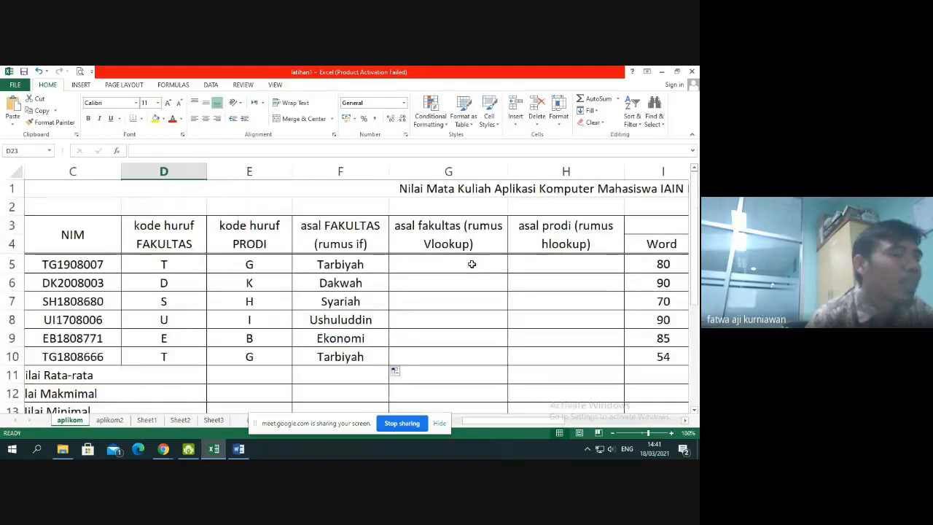
left_click_drag(471, 264, 452, 376)
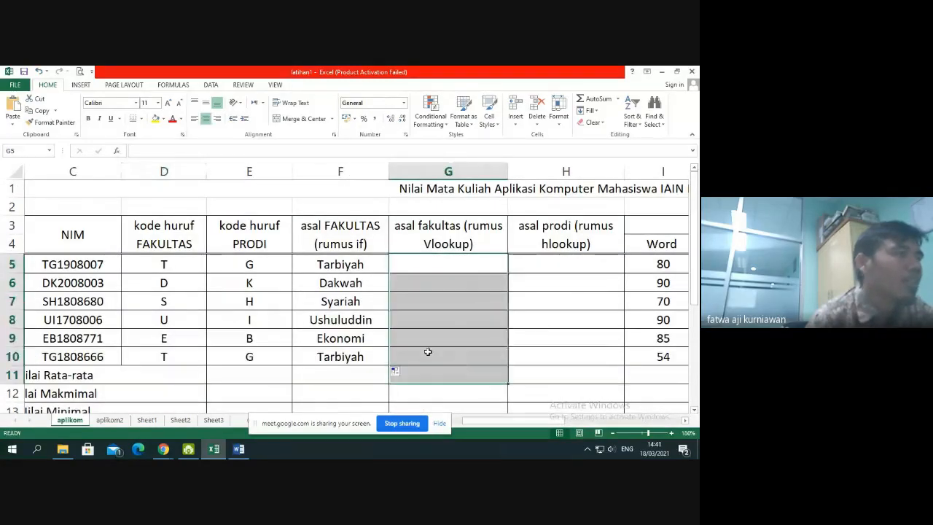
Inspect the nested IF formula in F5 that derives the faculty name, leaving it as it is
left_click(349, 271)
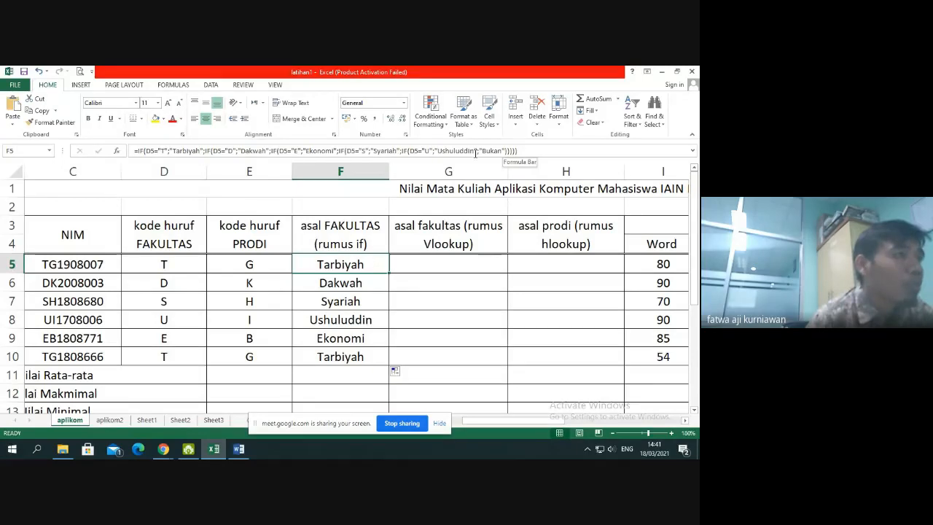
left_click(506, 152)
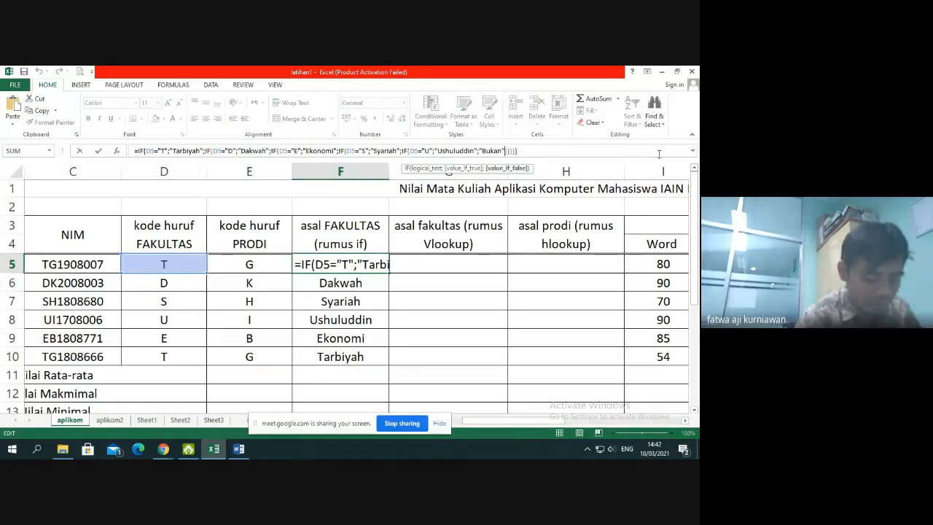
key("Return")
key("Up")
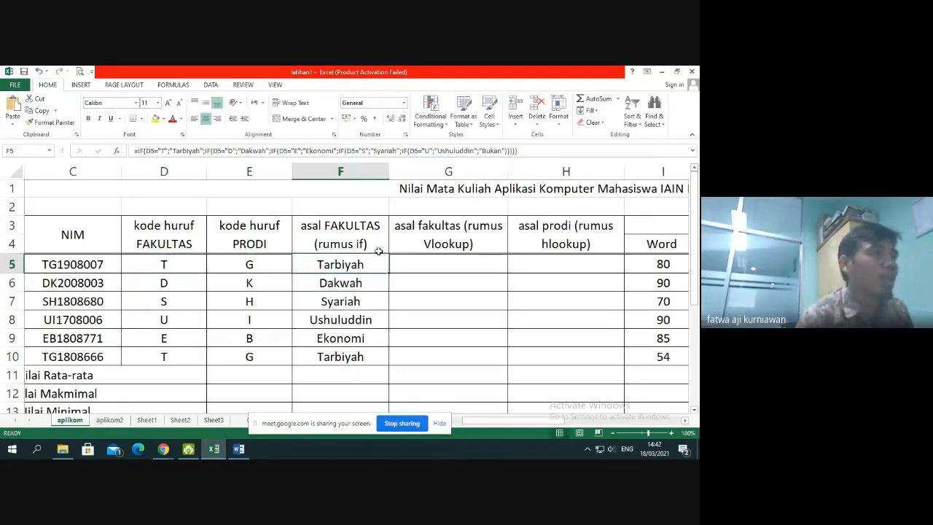
left_click(507, 151)
key("Return")
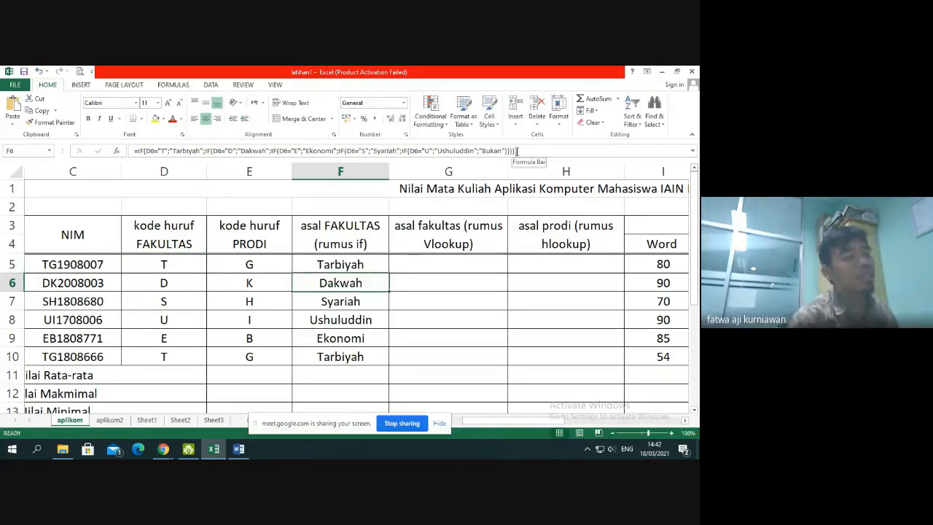
Start a VLOOKUP formula in G5 with the faculty letter code in D5 as the lookup value
left_click(445, 262)
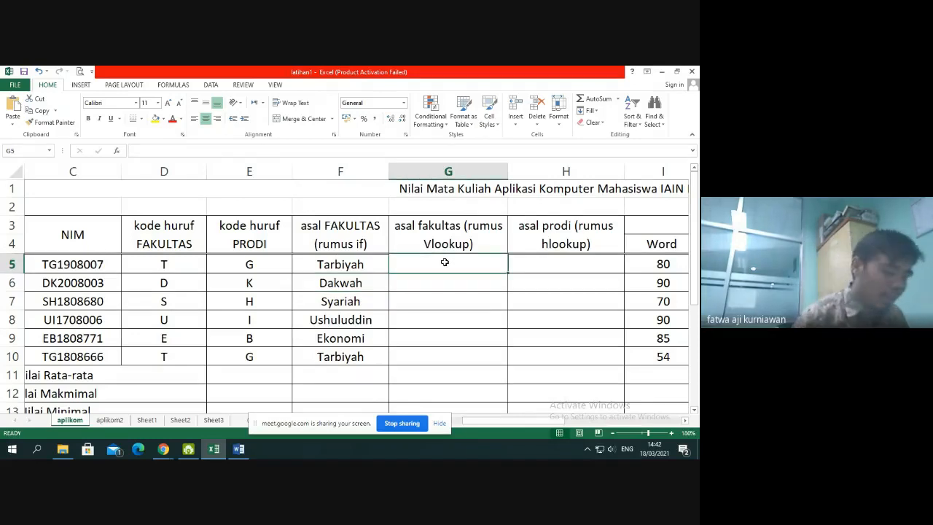
type("=")
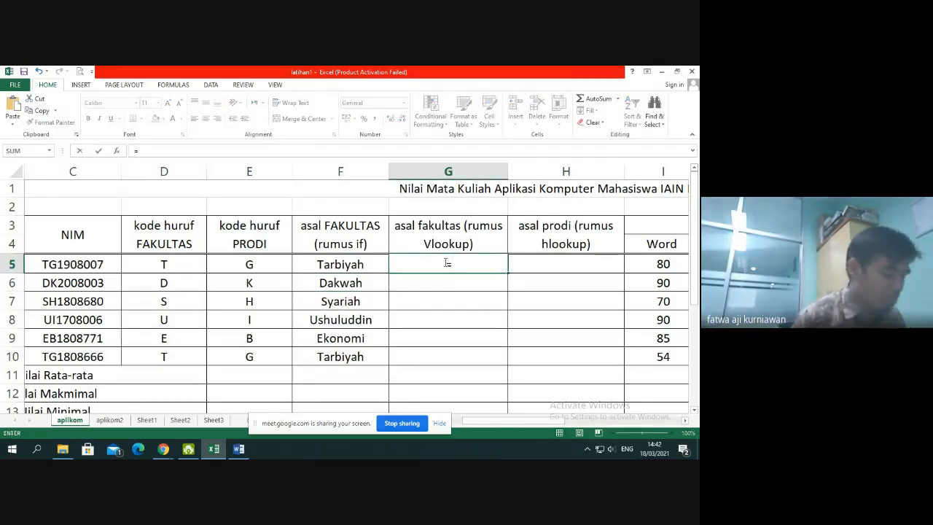
type("vloo")
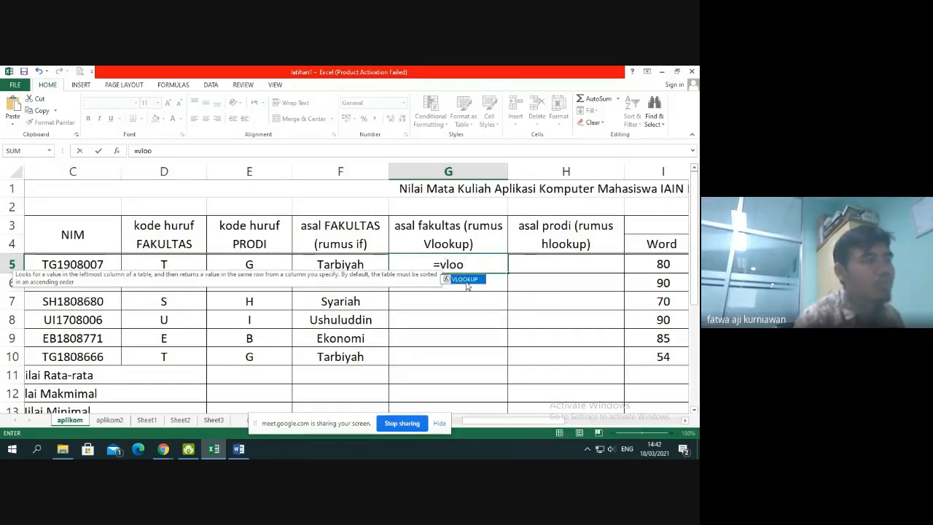
double_click(465, 279)
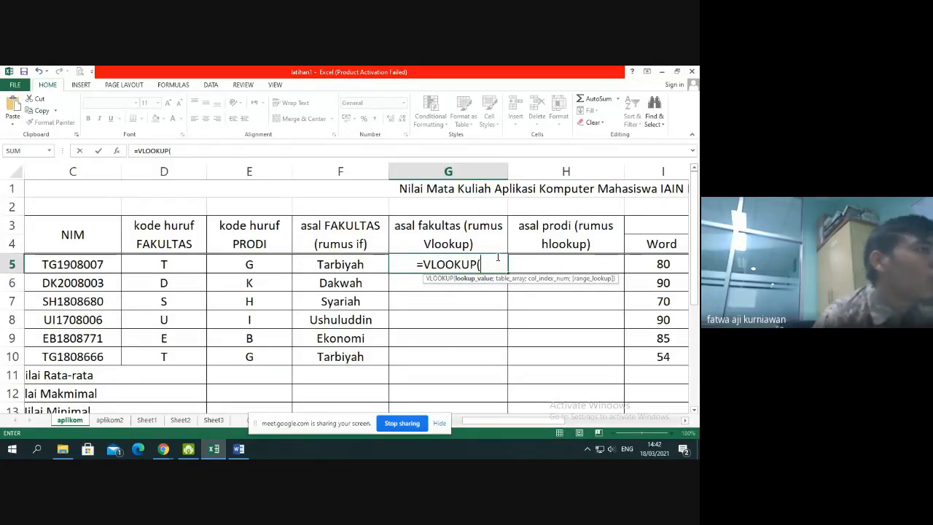
left_click(180, 263)
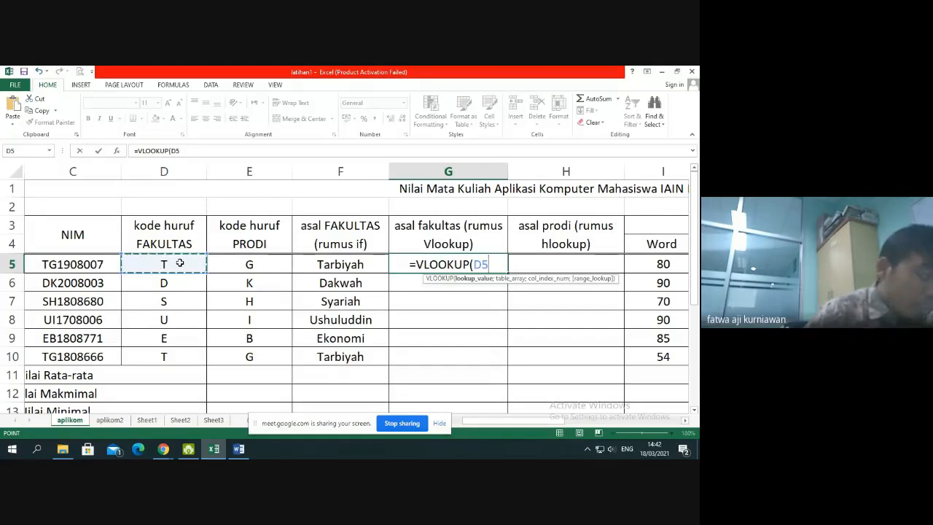
type(";")
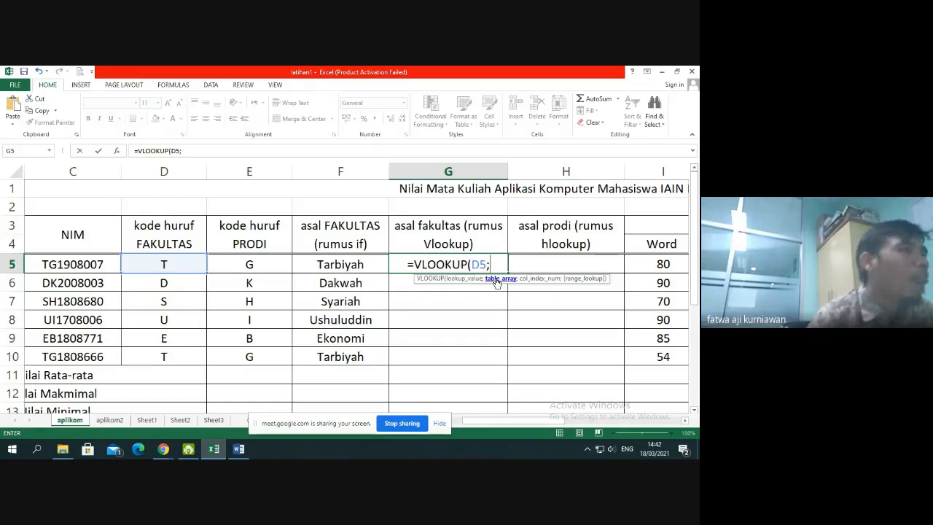
Set the faculty code table C16:D21, including its header row, as the table array of the VLOOKUP in G5
scroll(277, 318, "down", 4)
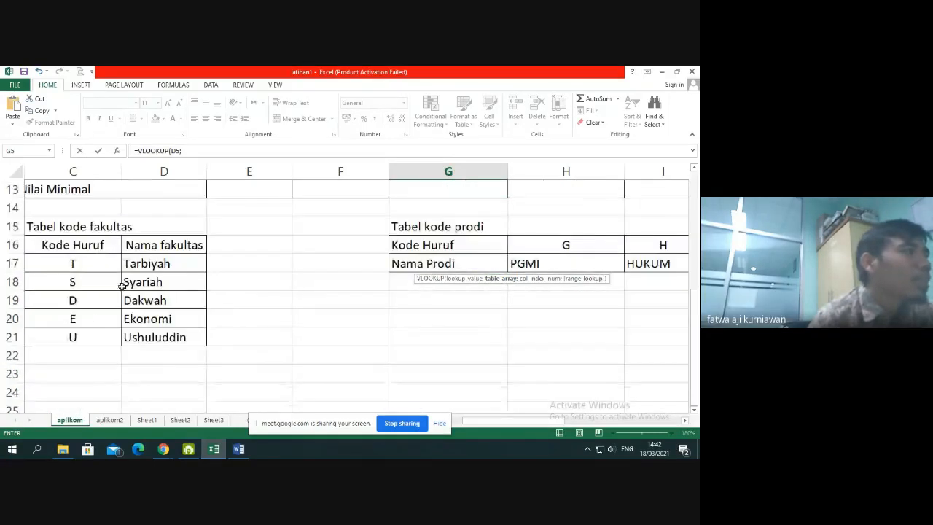
left_click_drag(43, 246, 151, 356)
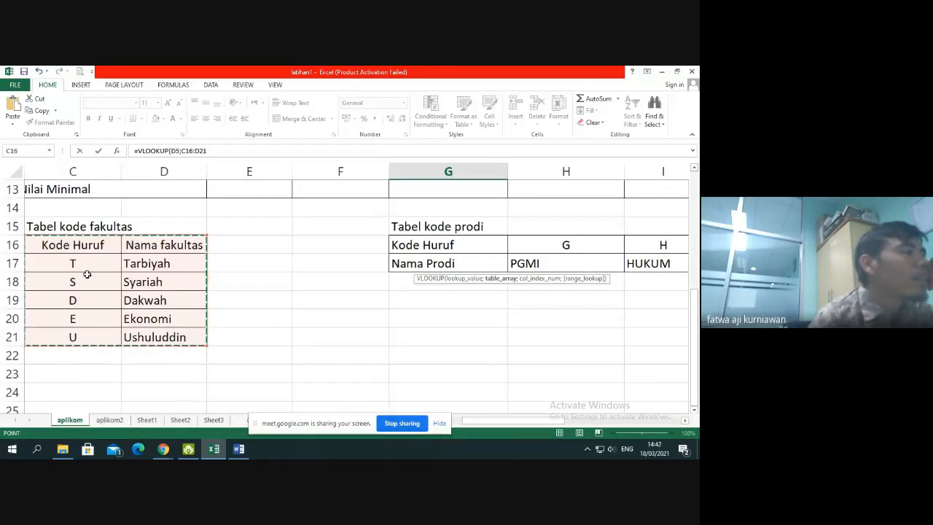
left_click(70, 244)
left_click_drag(70, 244, 162, 334)
left_click_drag(64, 245, 160, 334)
scroll(503, 290, "up", 4)
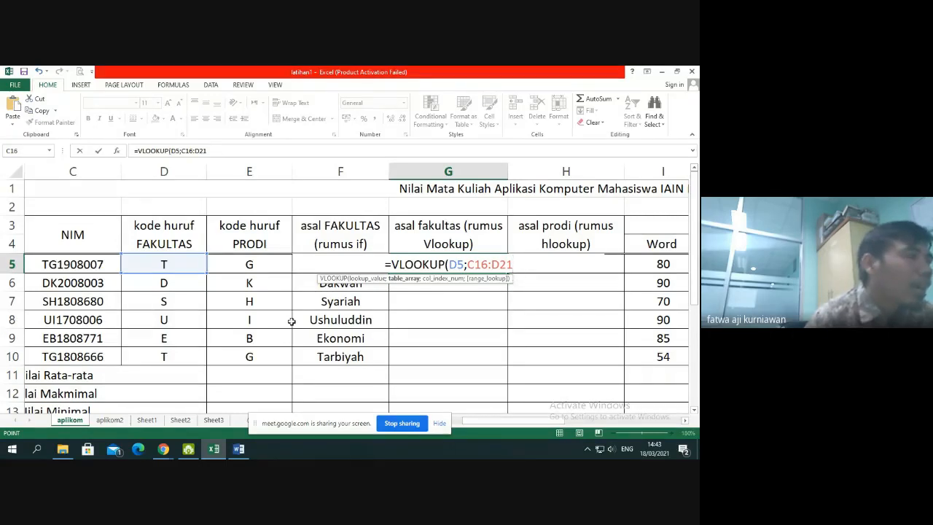
scroll(291, 322, "down", 4)
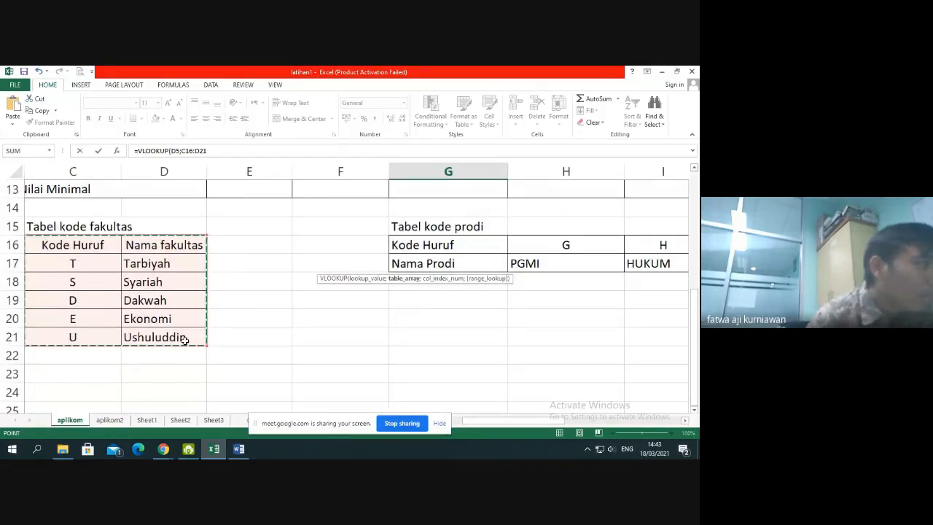
scroll(468, 291, "up", 4)
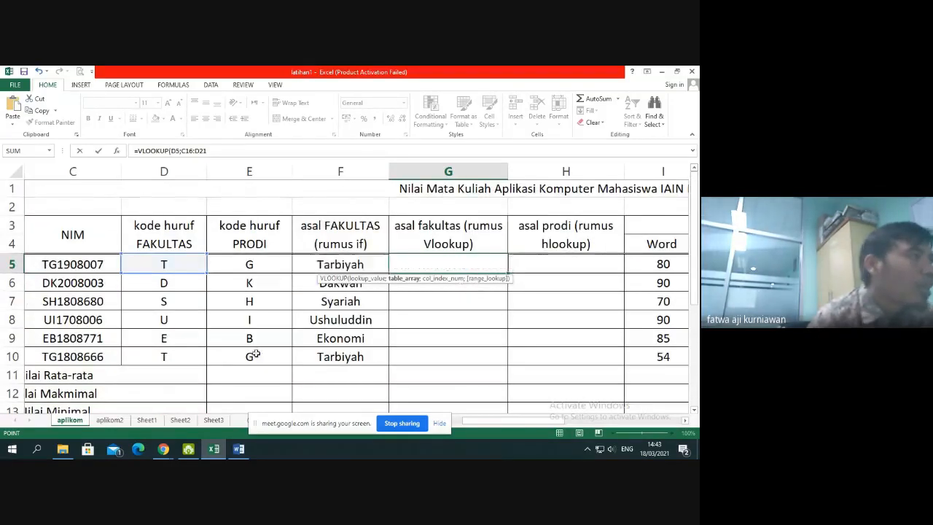
scroll(146, 343, "down", 3)
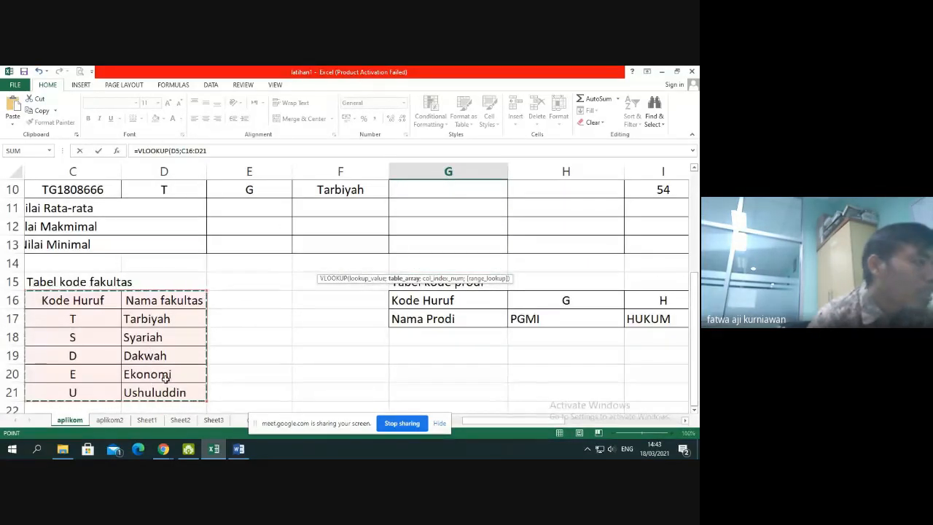
scroll(452, 295, "up", 3)
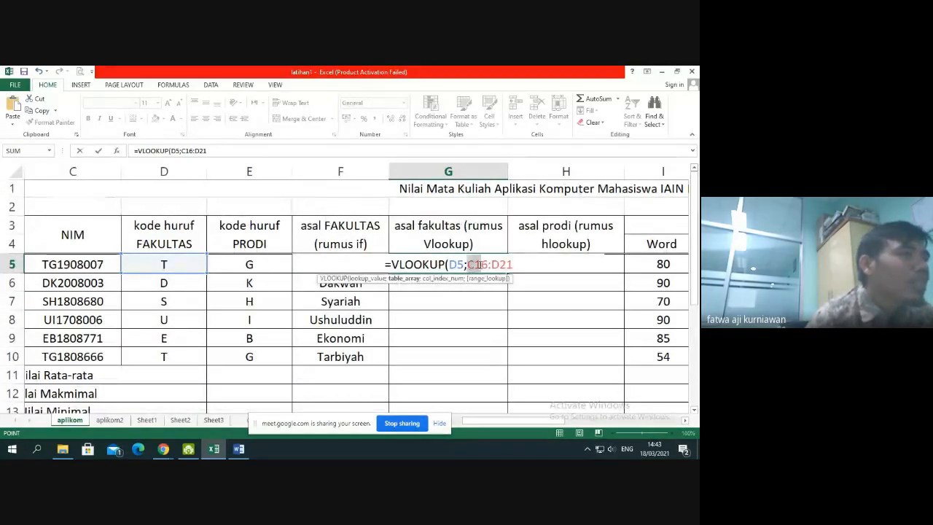
Make the table array in the G5 VLOOKUP formula absolute as $C$16:$D$21
left_click_drag(478, 265, 513, 267)
scroll(234, 343, "down", 5)
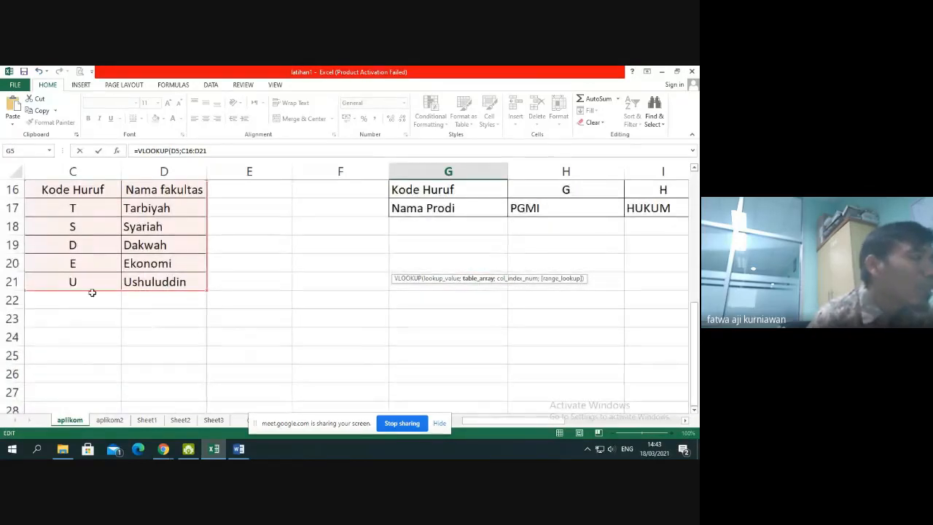
scroll(445, 284, "up", 5)
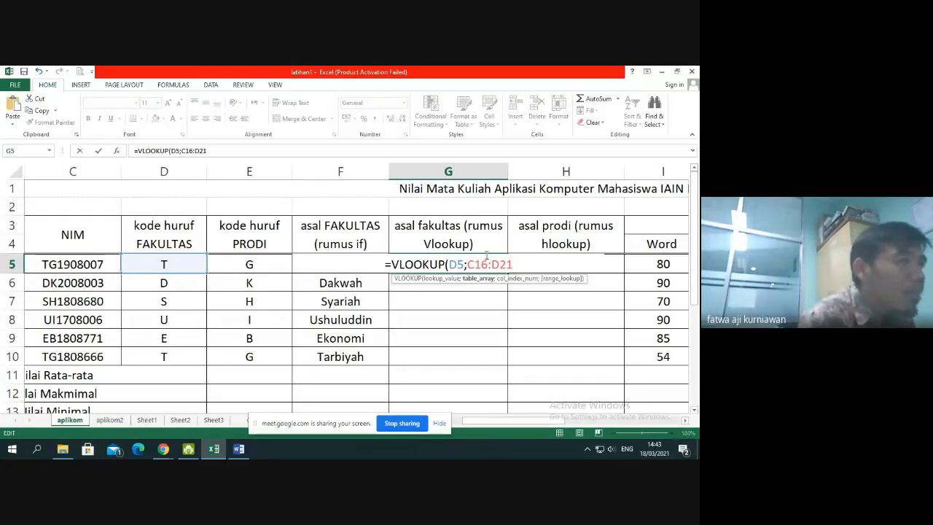
type("$")
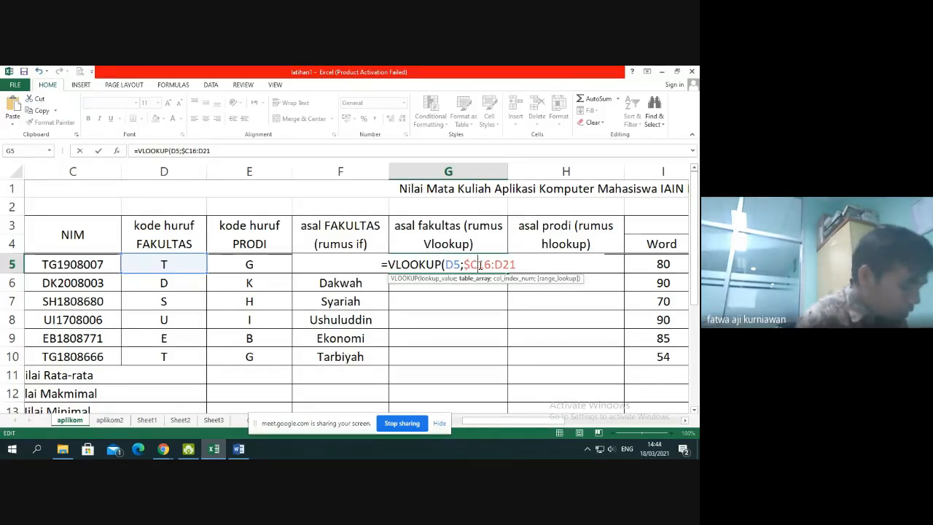
type("$")
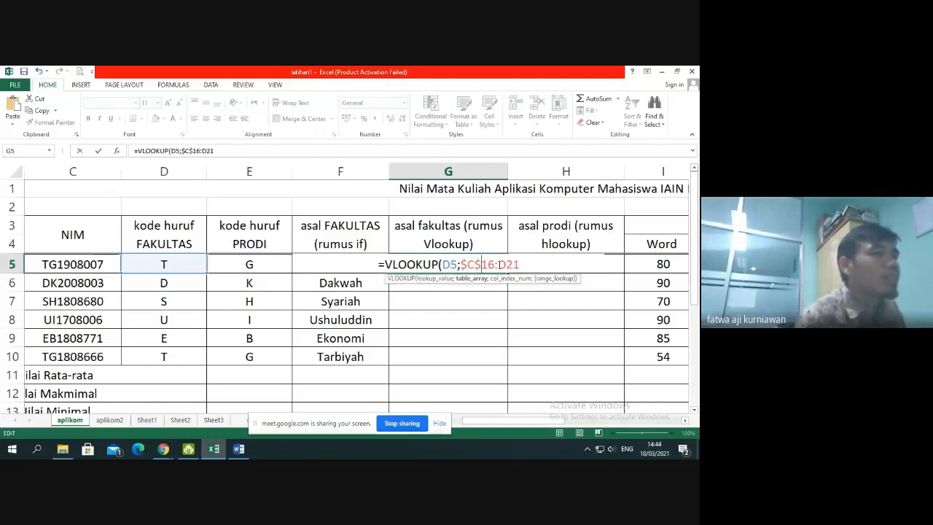
left_click(500, 265)
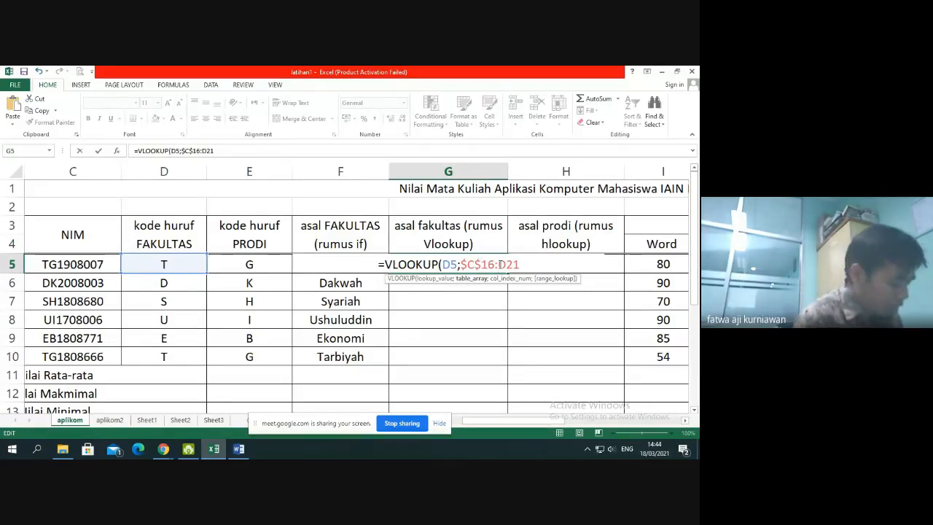
type("$")
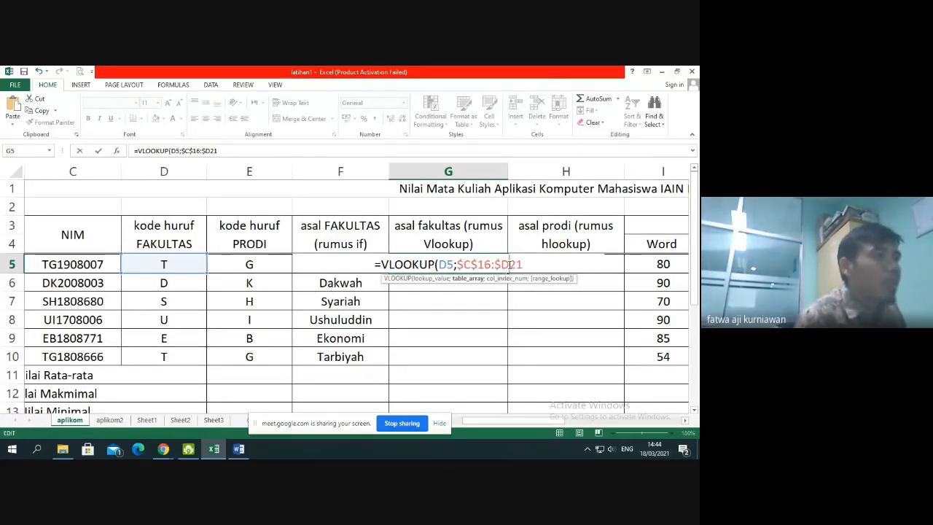
left_click(508, 264)
type("$")
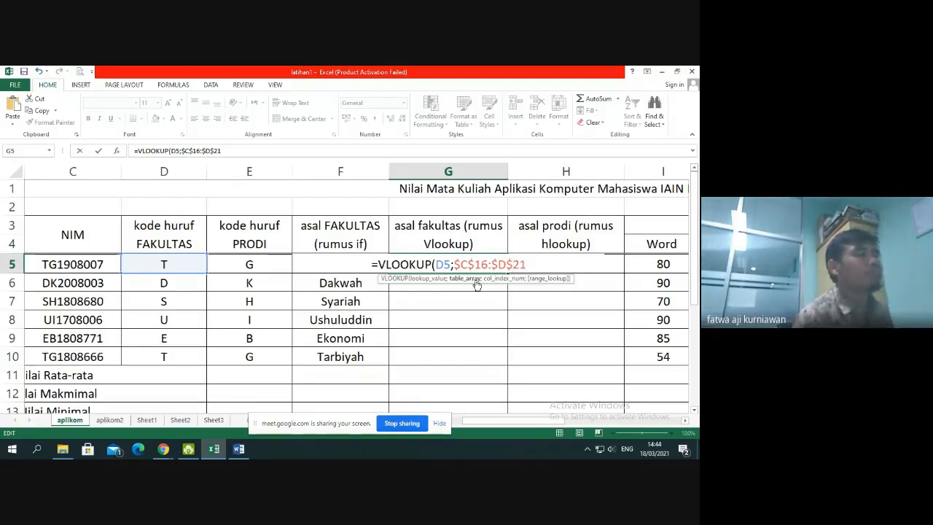
Set the column index number of the G5 VLOOKUP to 2, the faculty name column of the code table
scroll(312, 312, "down", 2)
scroll(312, 312, "down", 2)
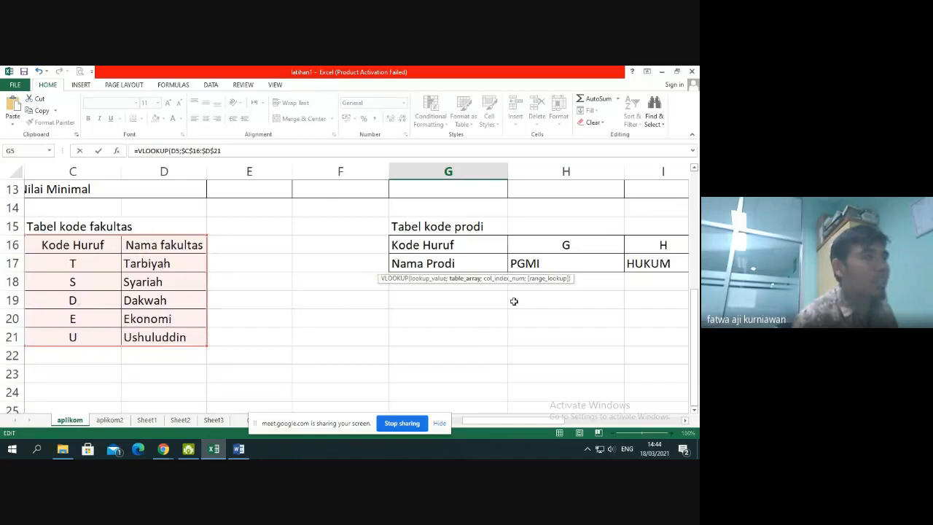
scroll(512, 300, "up", 4)
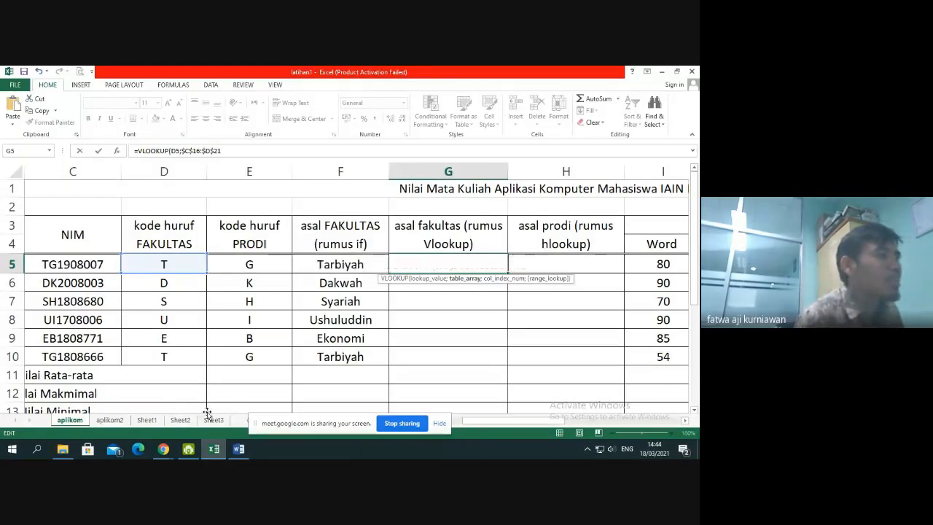
scroll(236, 400, "down", 3)
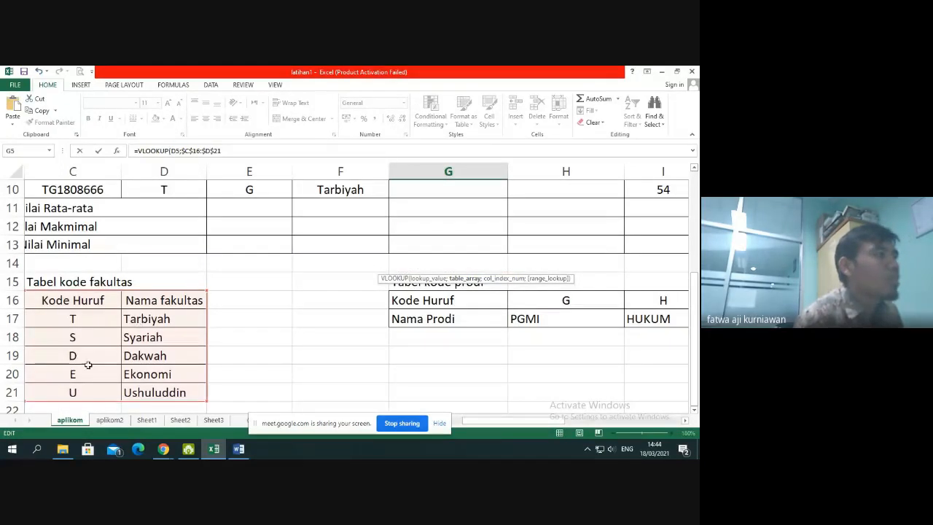
scroll(530, 285, "up", 3)
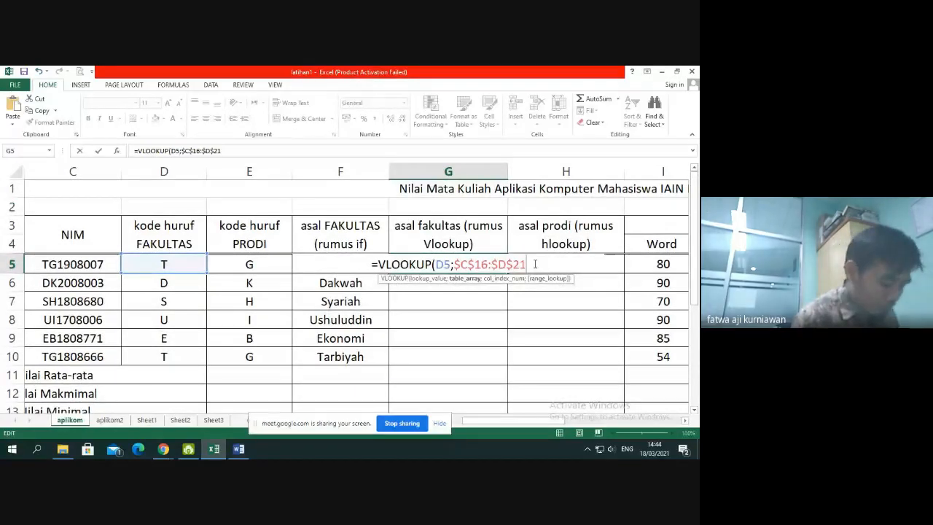
type(";")
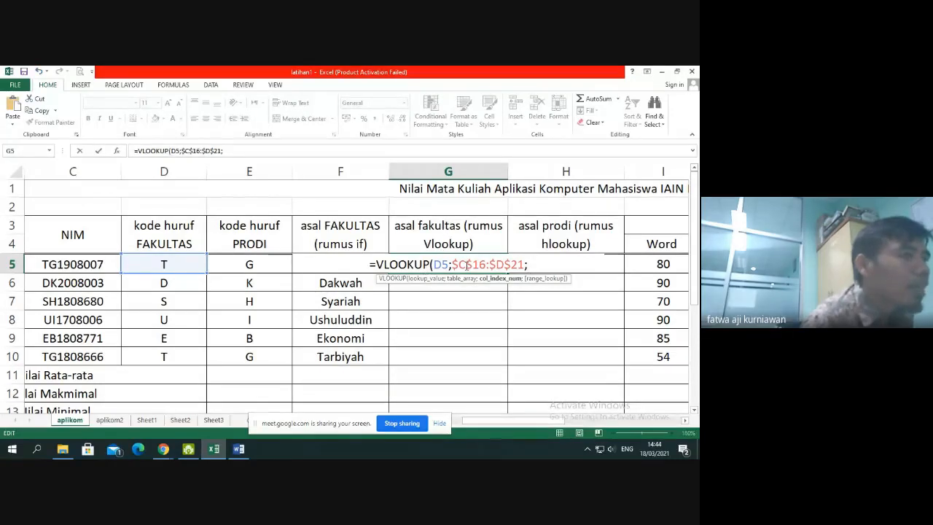
scroll(206, 378, "down", 4)
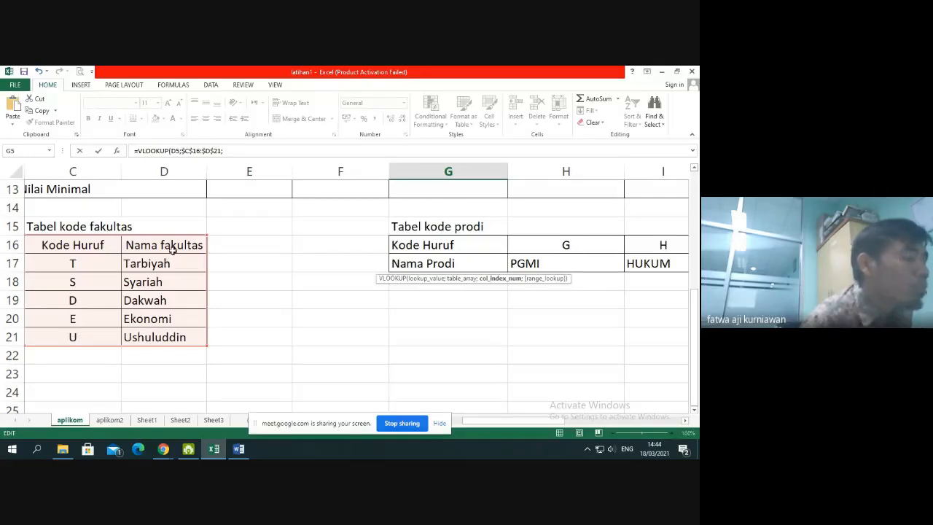
scroll(404, 306, "up", 4)
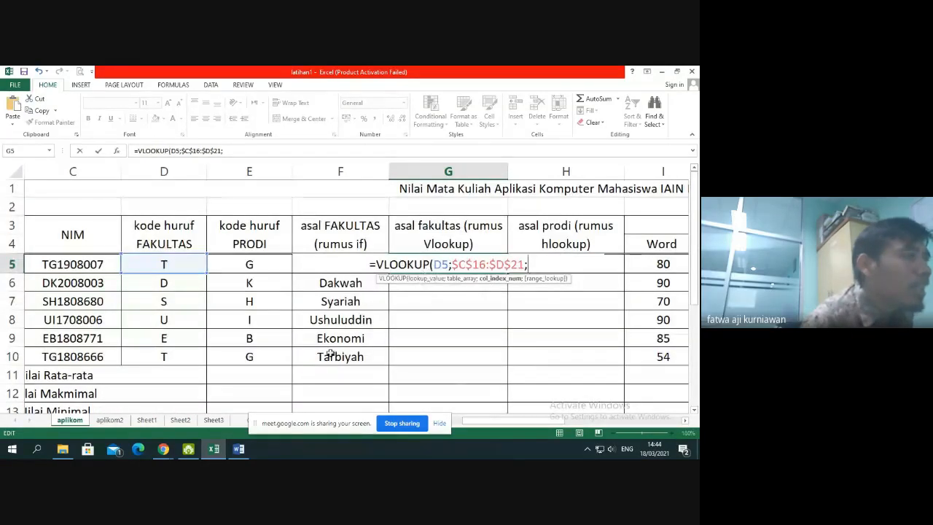
scroll(116, 391, "down", 3)
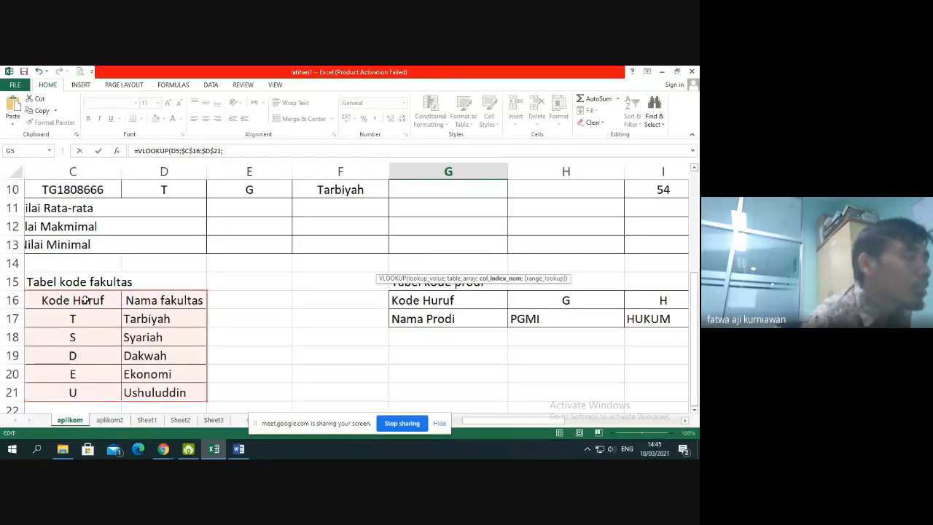
scroll(546, 309, "up", 3)
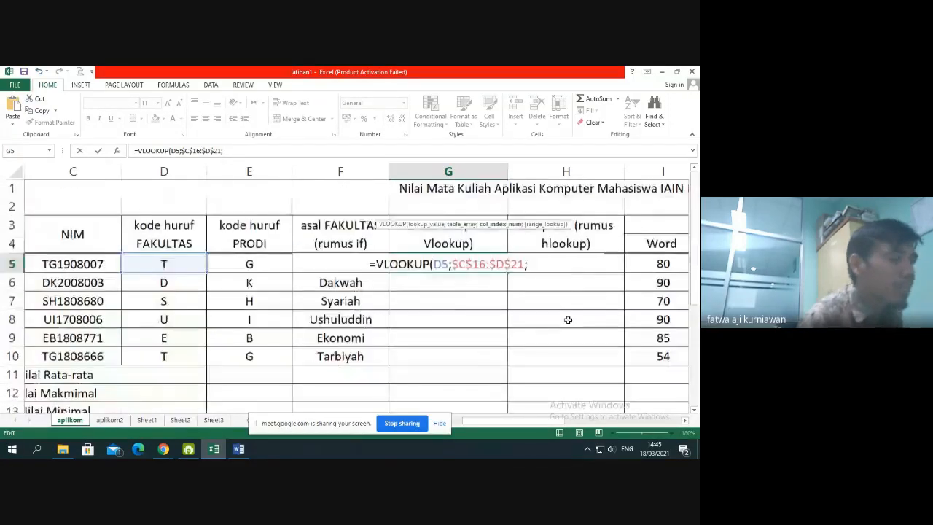
type("2")
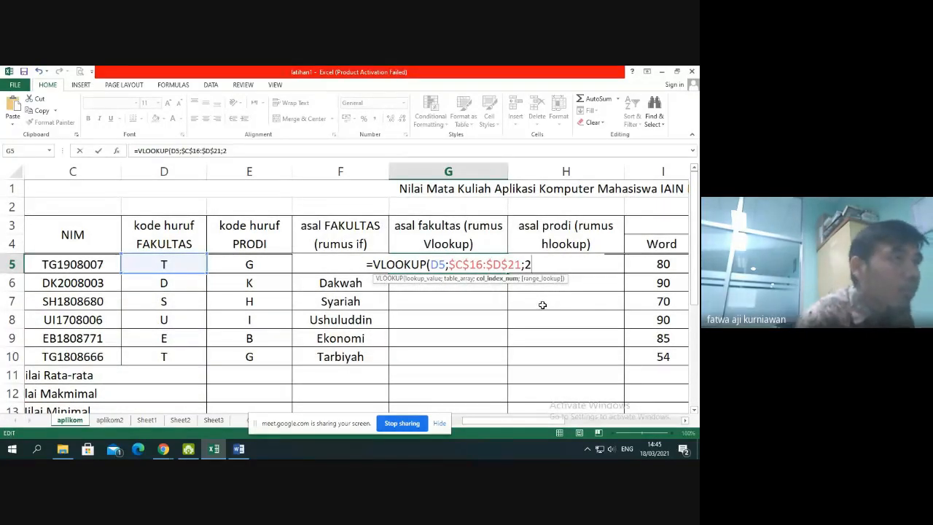
type(";")
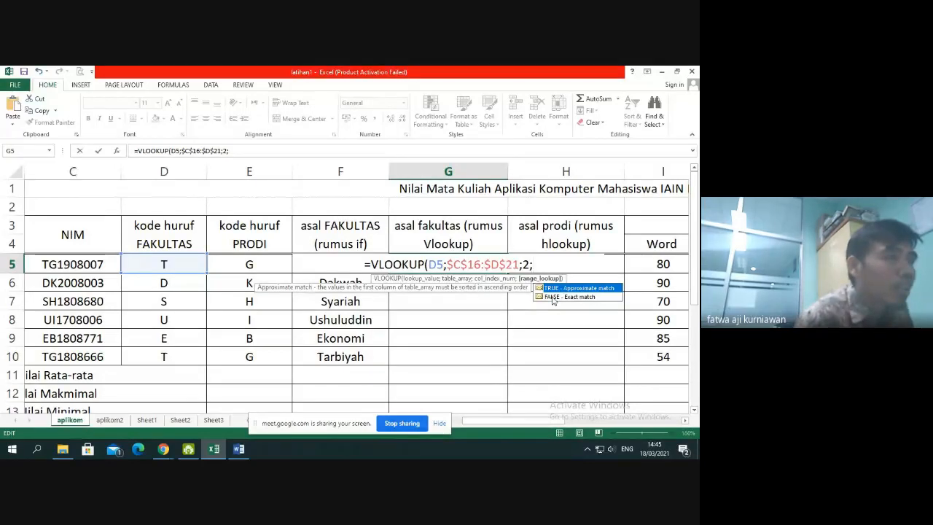
type("0")
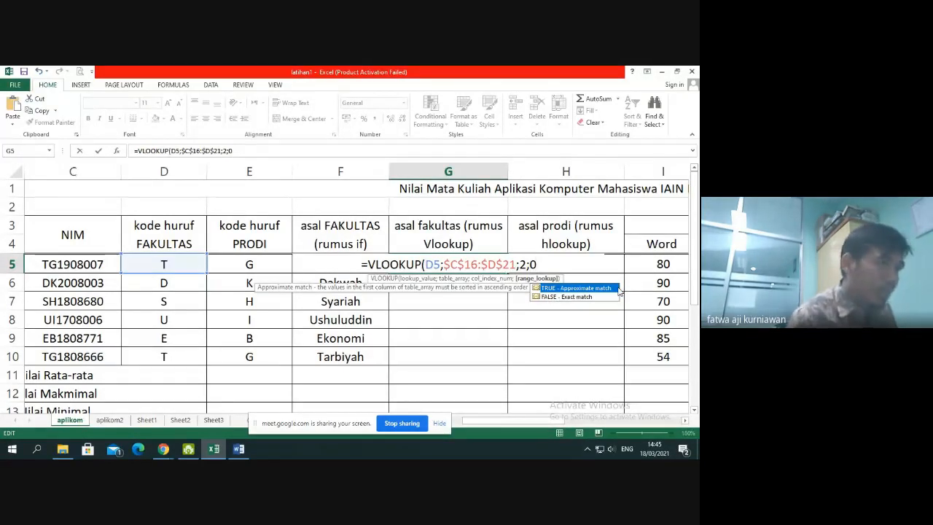
type(")")
Complete the G5 VLOOKUP with range lookup 0 and copy the formula down through G10
key("ctrl+Return")
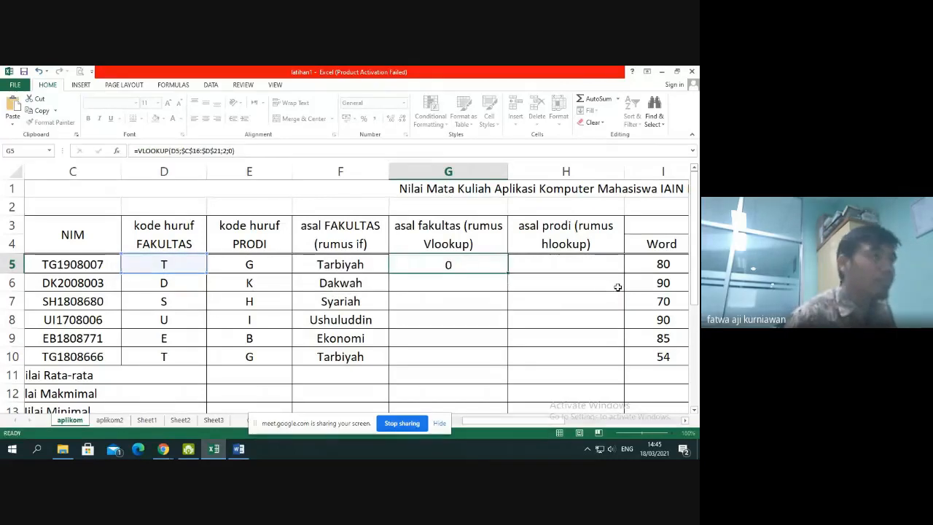
key("Return")
left_click(481, 267)
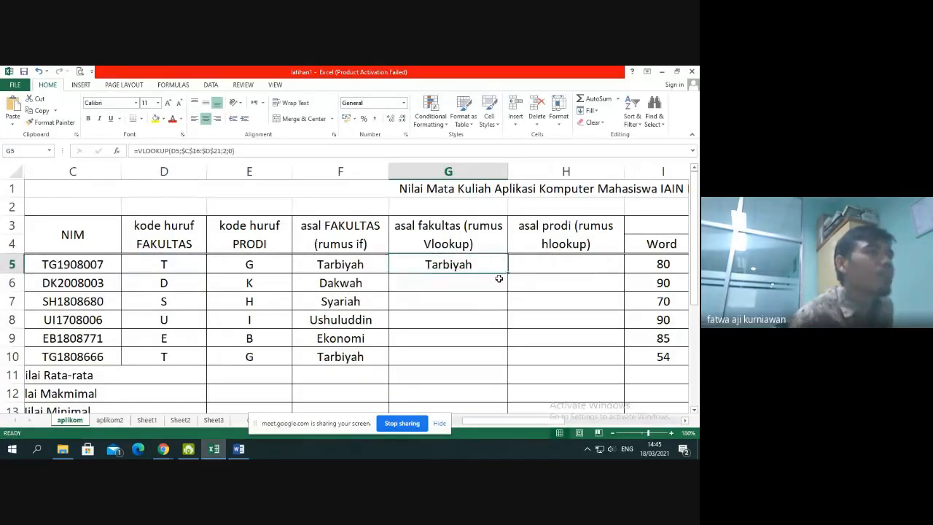
left_click_drag(507, 274, 487, 366)
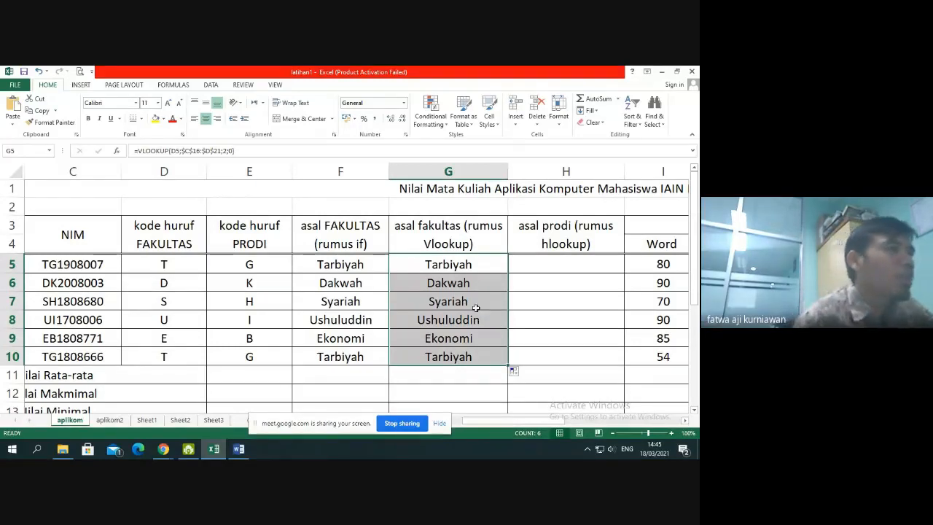
Compare the absolute table array reference in the VLOOKUP formulas of G5 and G6, leaving both as they are
left_click(471, 267)
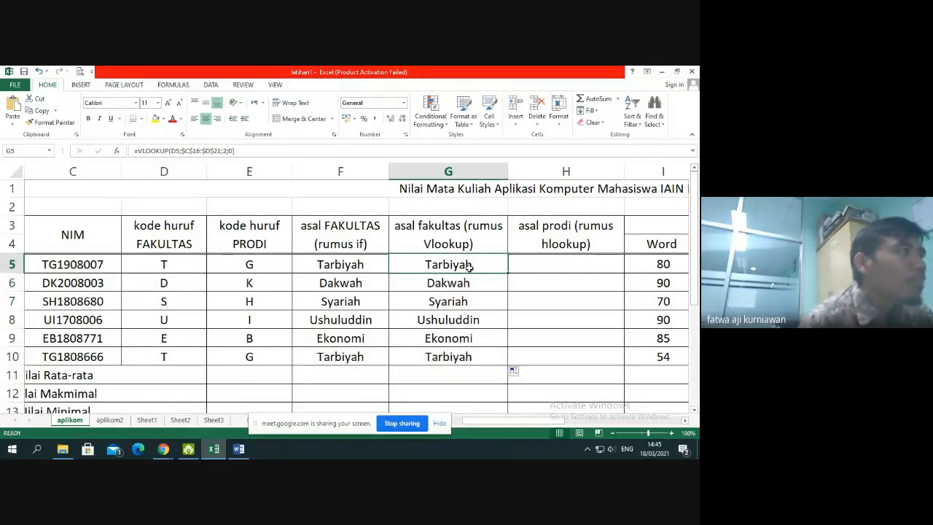
double_click(470, 267)
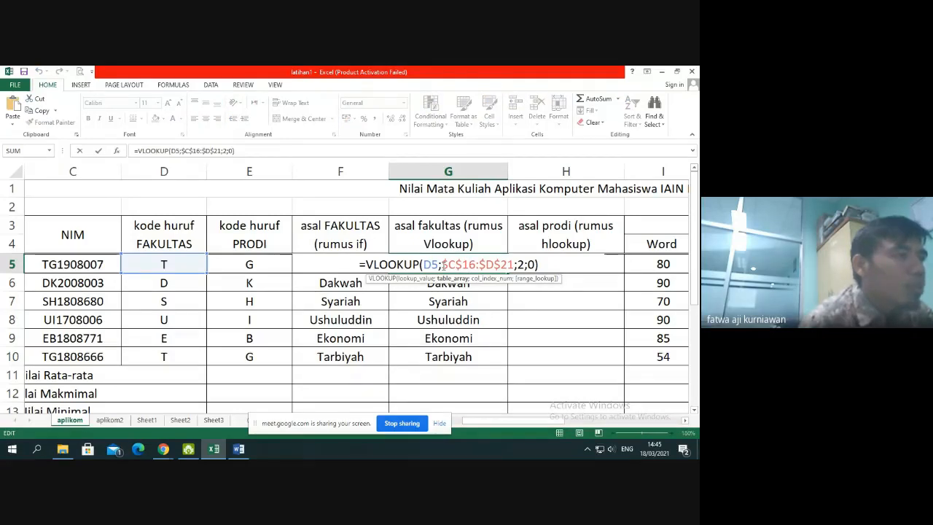
left_click_drag(443, 264, 515, 264)
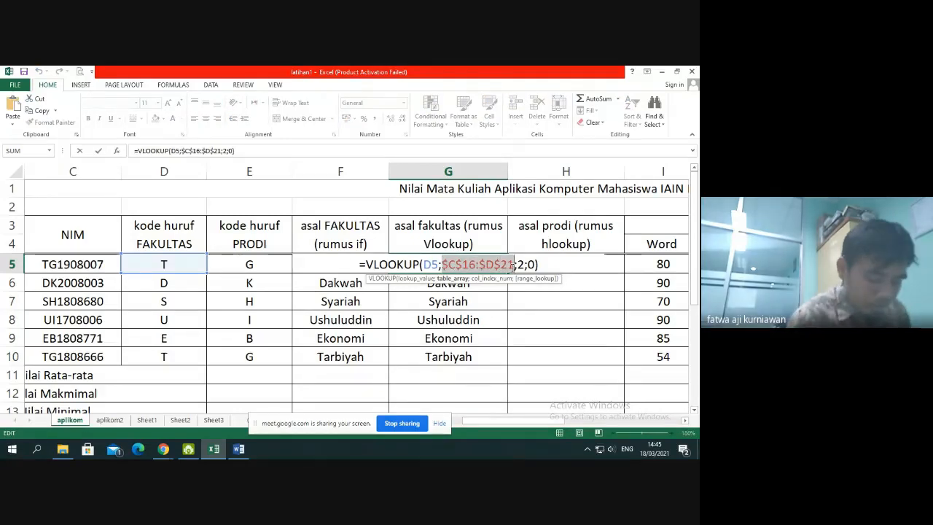
key("Return")
double_click(461, 284)
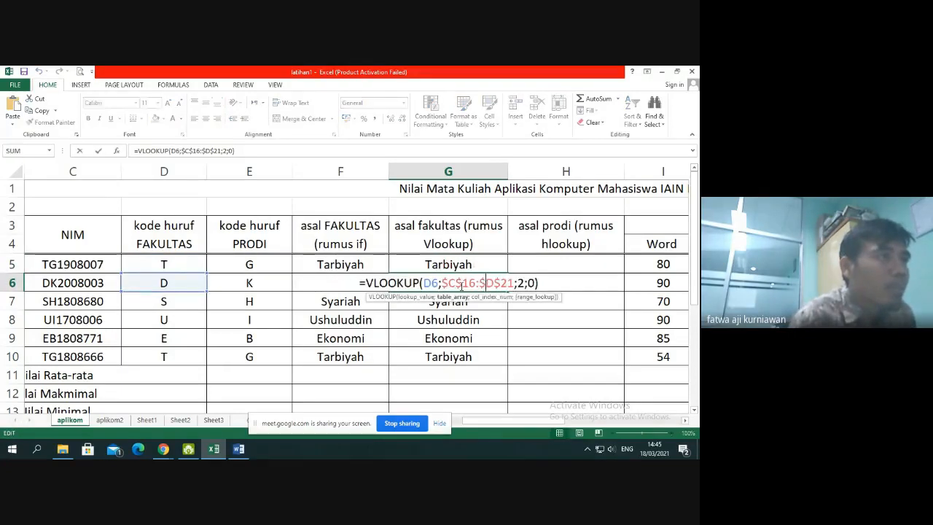
left_click_drag(442, 283, 515, 285)
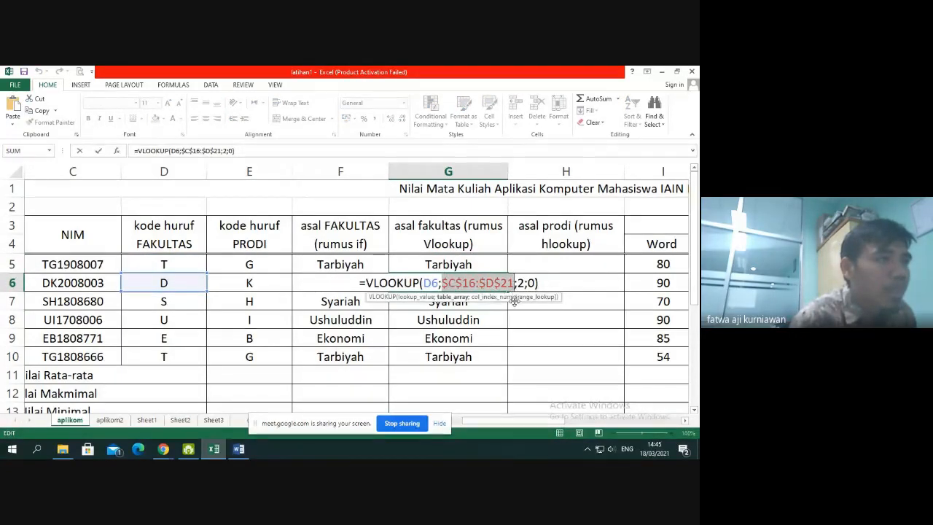
key("Return")
Check the copied VLOOKUP formulas from G5 to G8 one by one, and the faculty code table they reference
left_click(437, 267)
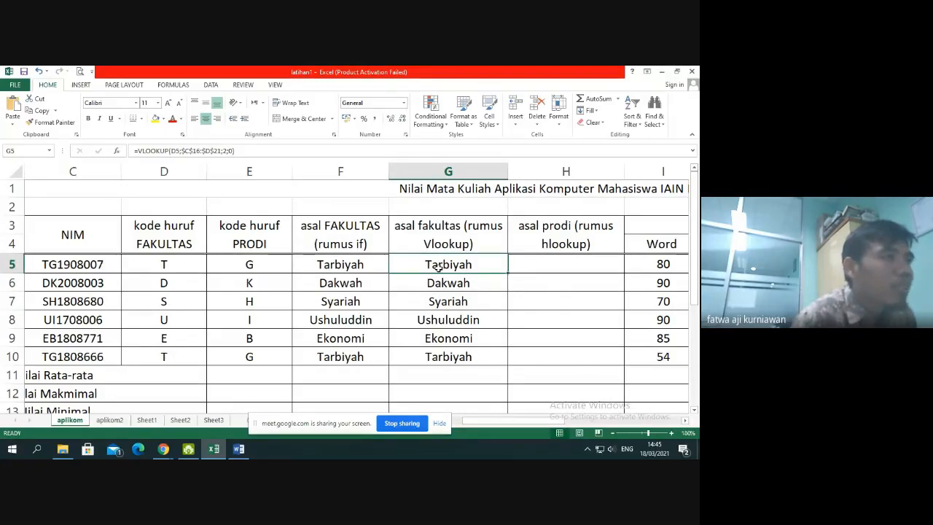
double_click(437, 267)
key("Return")
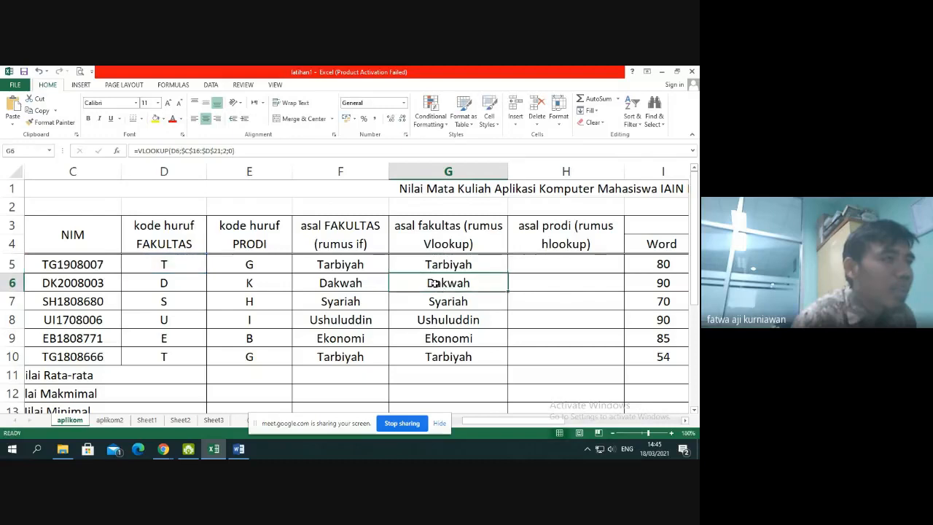
double_click(433, 283)
key("Return")
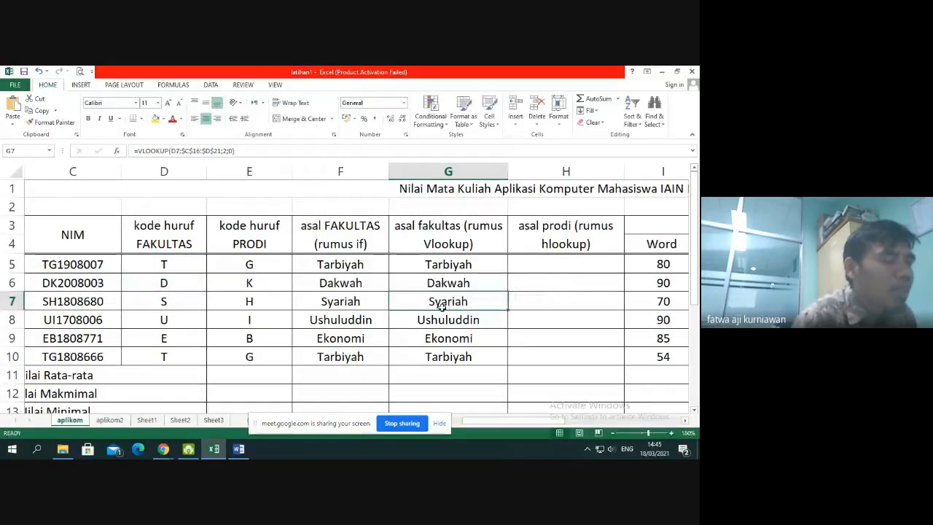
double_click(441, 307)
key("Return")
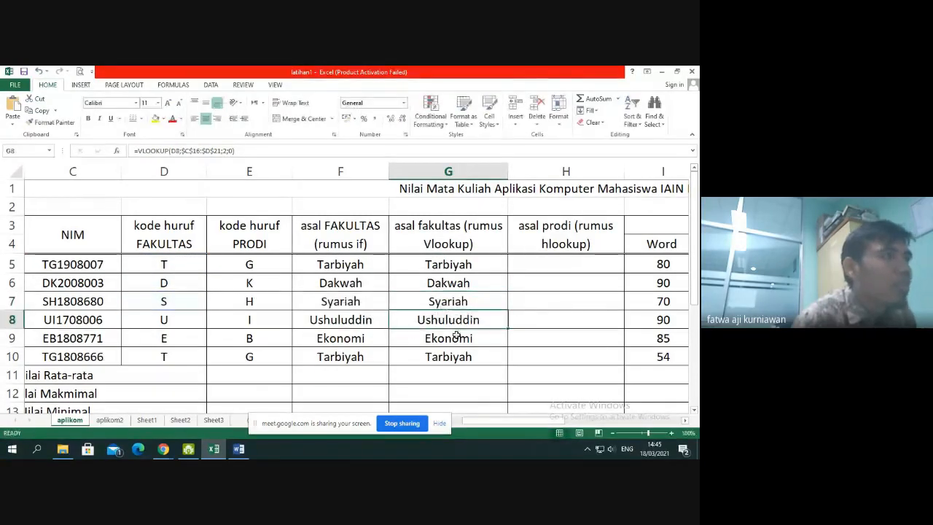
double_click(457, 324)
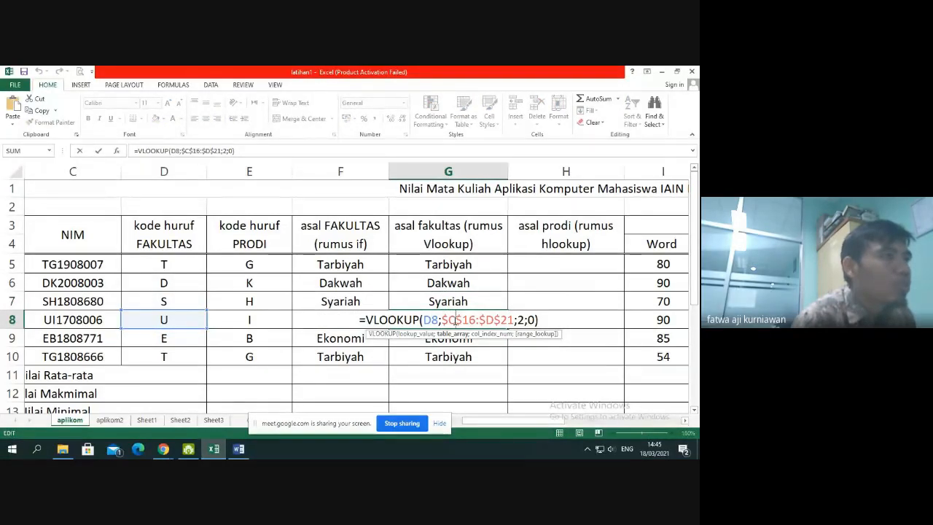
scroll(456, 322, "down", 4)
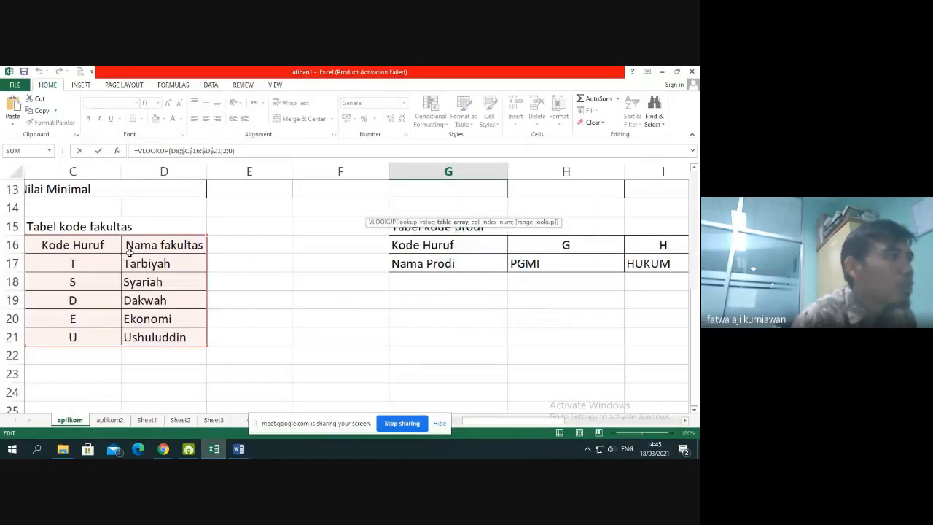
key("Return")
scroll(457, 292, "up", 4)
left_click(457, 269)
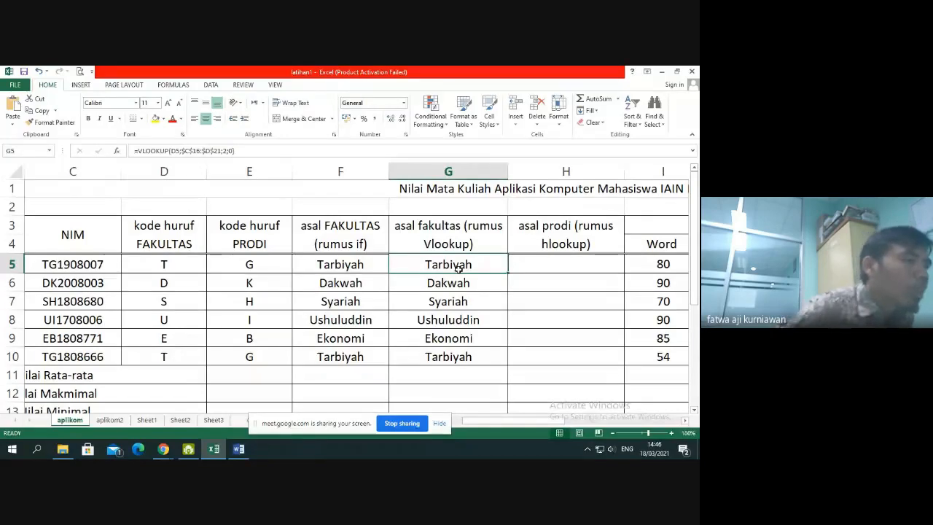
Start an HLOOKUP formula in H5 with E5, the student's study program code, as the lookup value
left_click(591, 267)
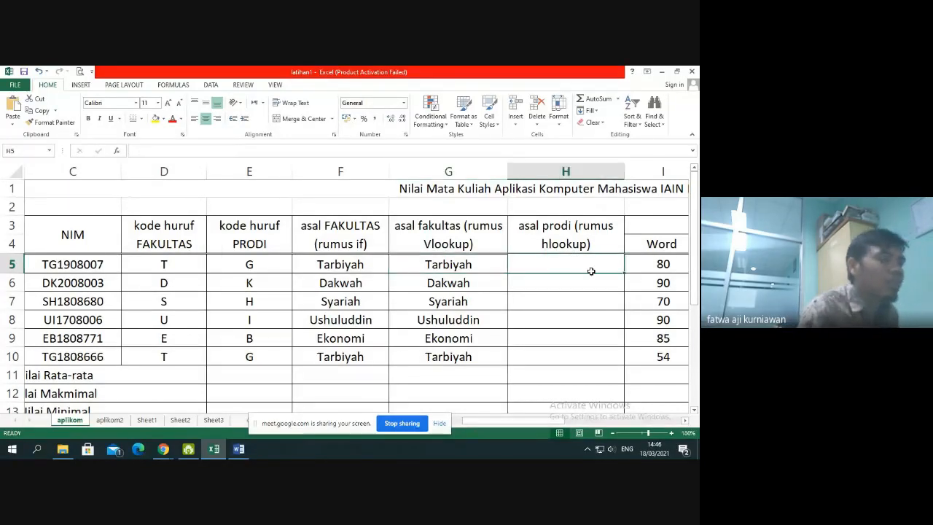
type("=hloo")
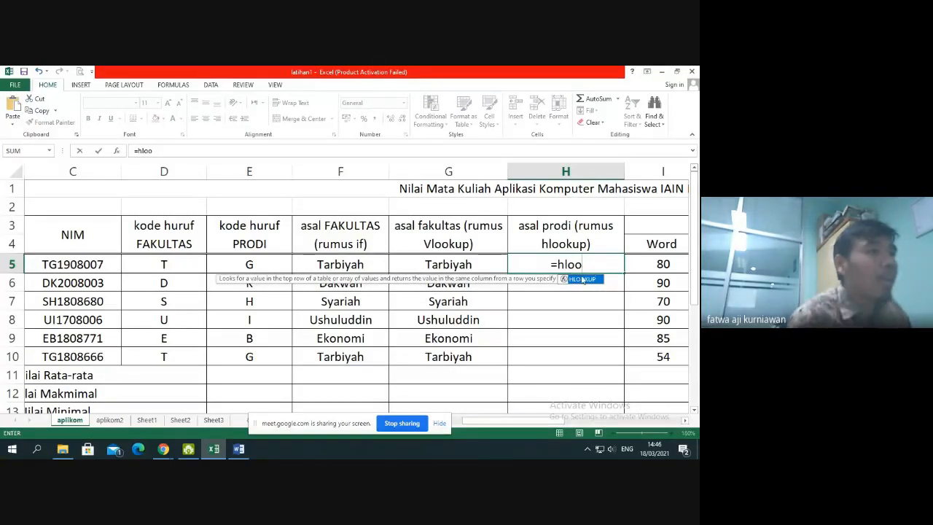
double_click(582, 280)
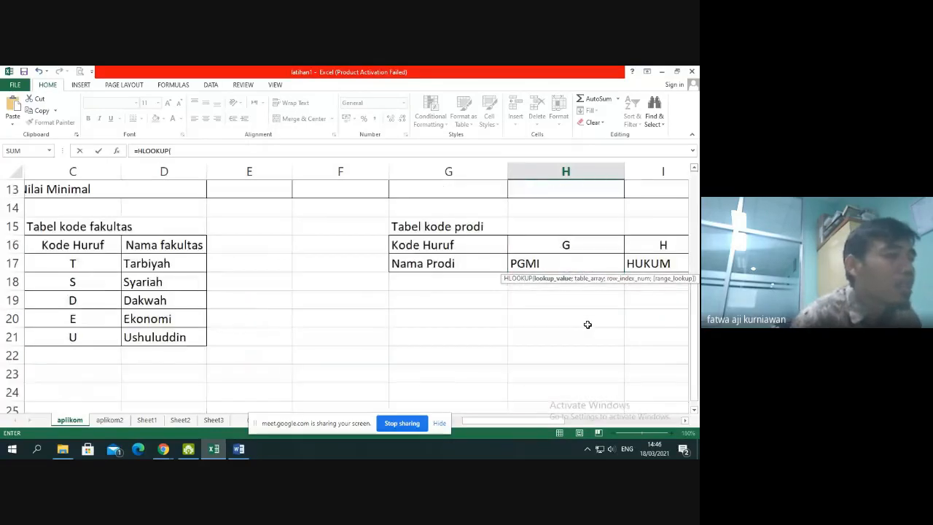
scroll(586, 323, "down", 4)
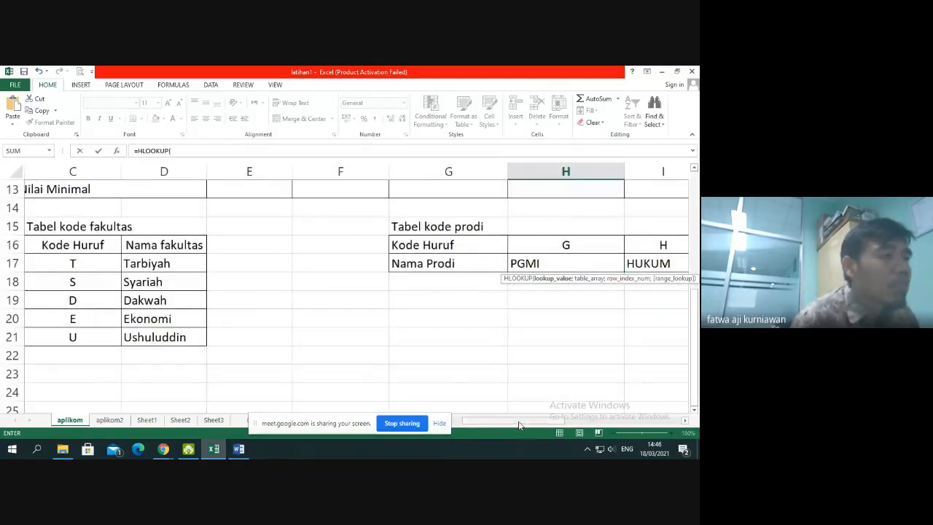
left_click_drag(519, 425, 490, 425)
scroll(573, 353, "up", 4)
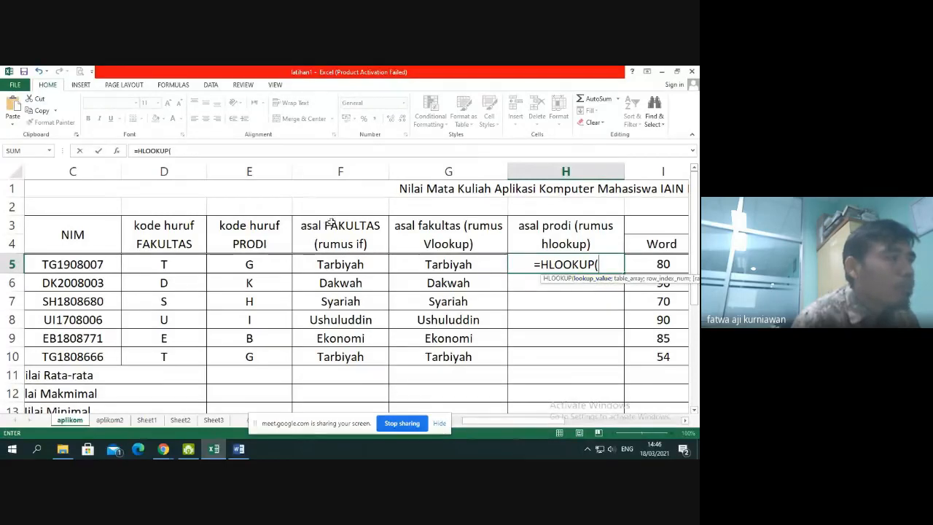
left_click(279, 265)
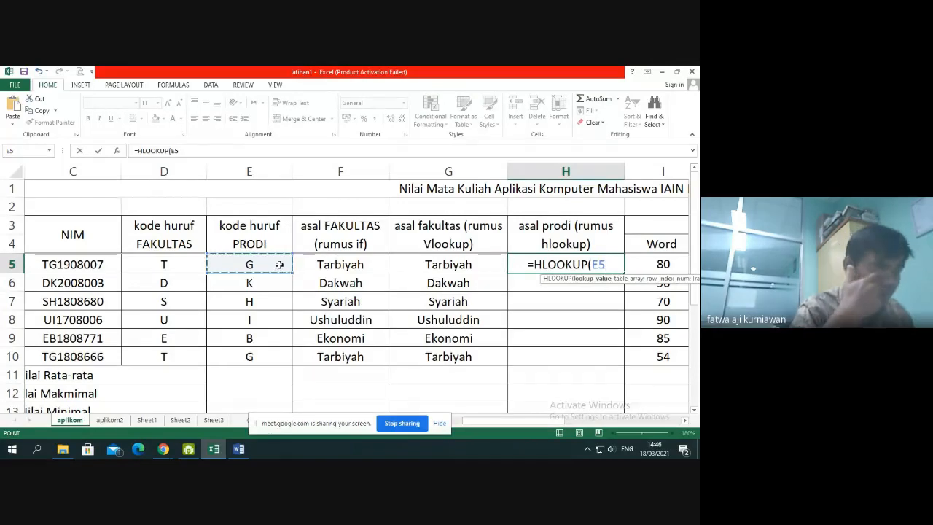
type(";")
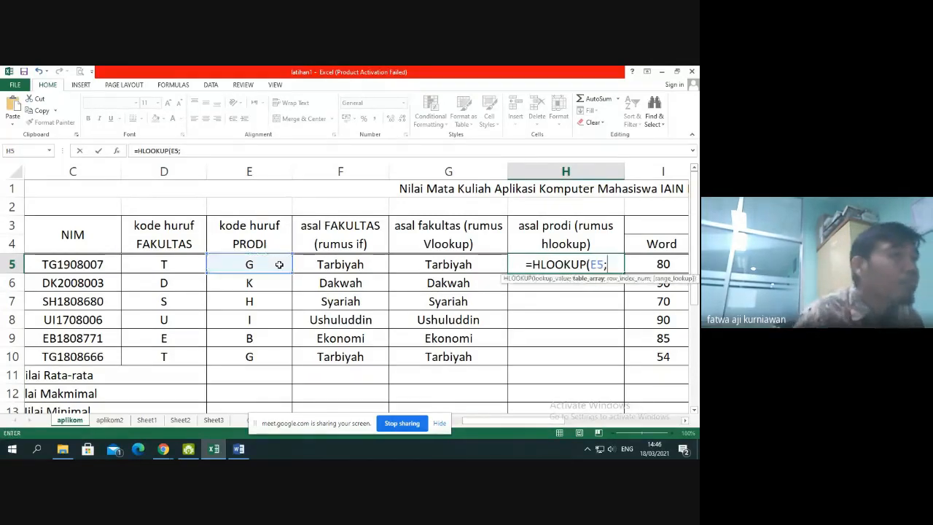
Set the table array of the H5 HLOOKUP to G16:L17, the study program code table
scroll(477, 307, "down", 3)
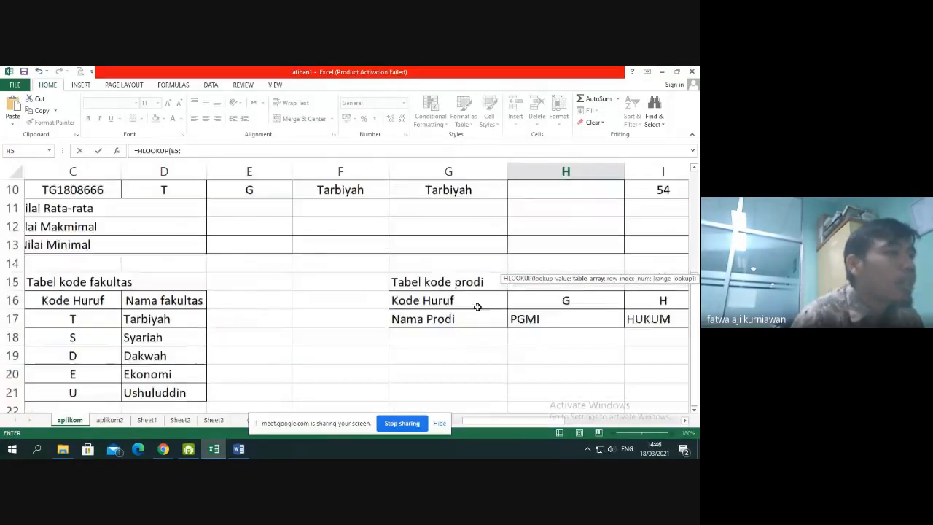
left_click_drag(441, 302, 559, 316)
scroll(364, 314, "up", 3)
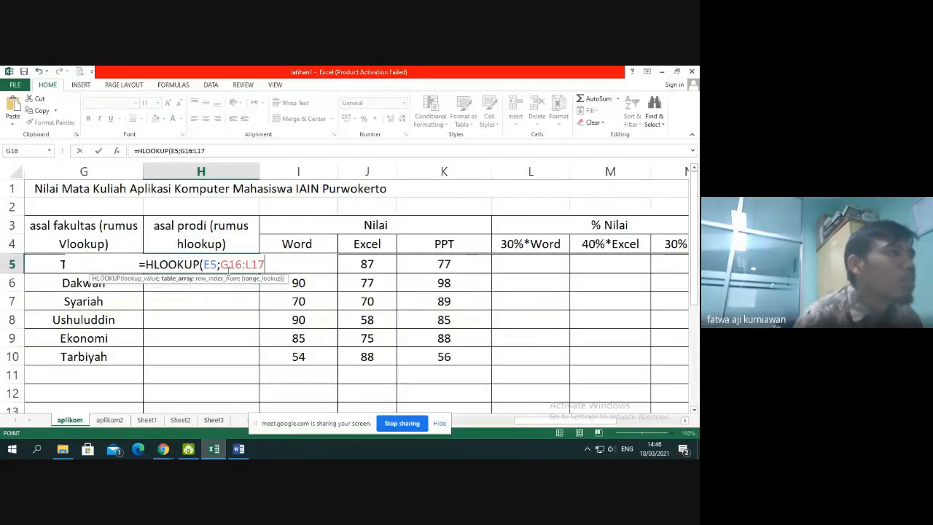
Make the HLOOKUP table array in H5 absolute as $G$16:$L$17, ending the argument with a semicolon
left_click(224, 264)
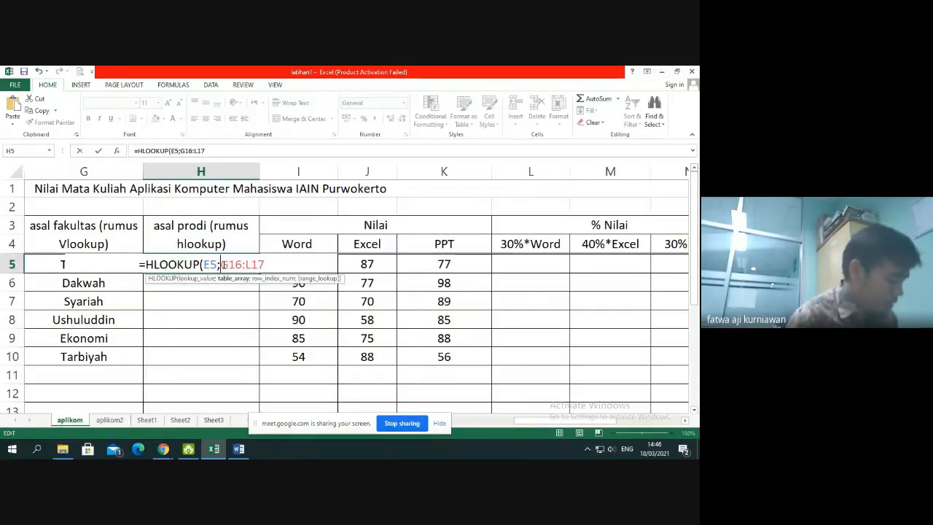
type("$G")
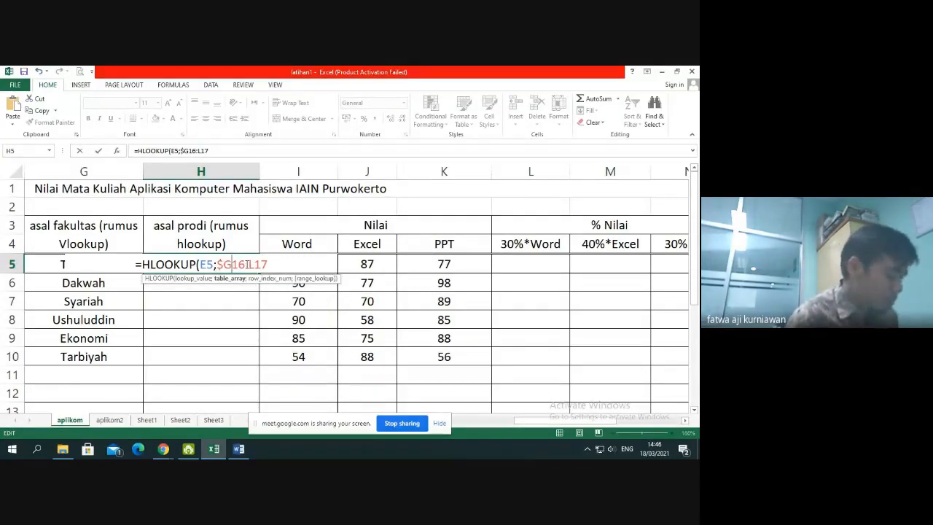
type("$")
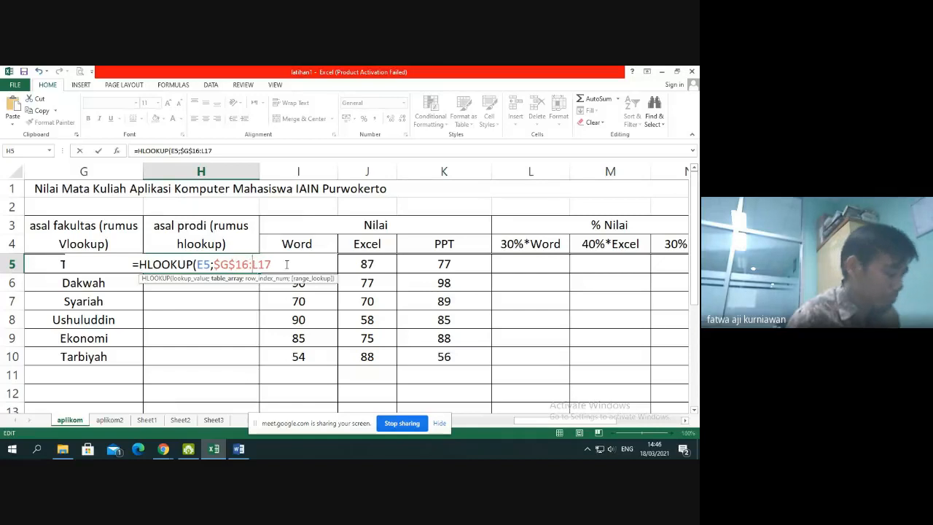
left_click(249, 264)
type("$")
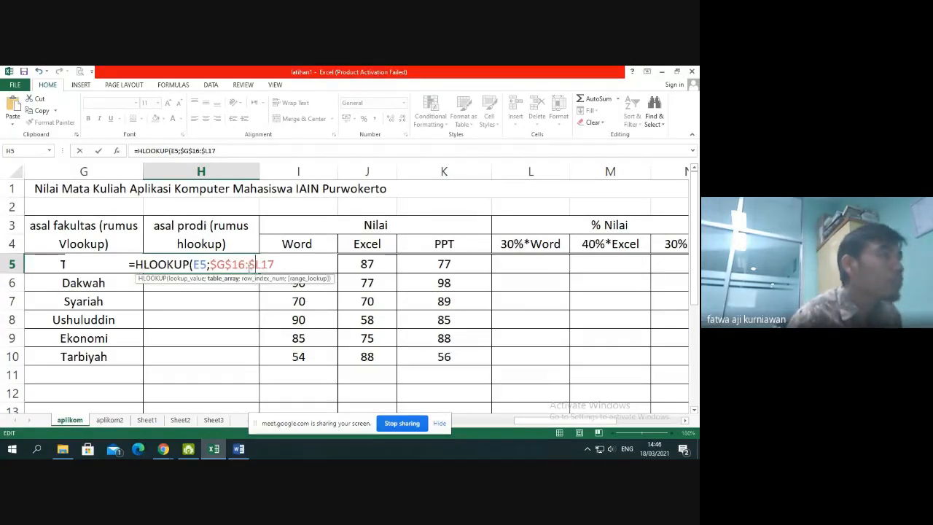
left_click(259, 264)
type("$")
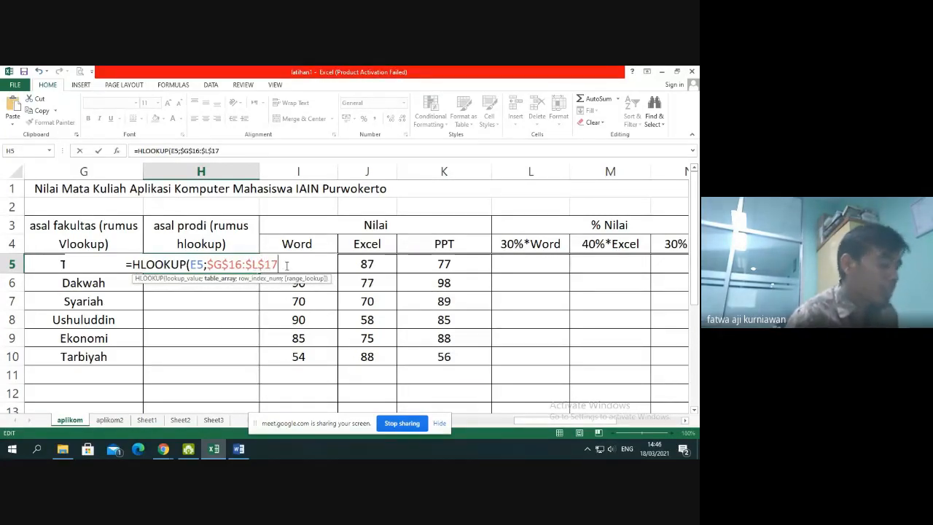
left_click(287, 266)
type(";")
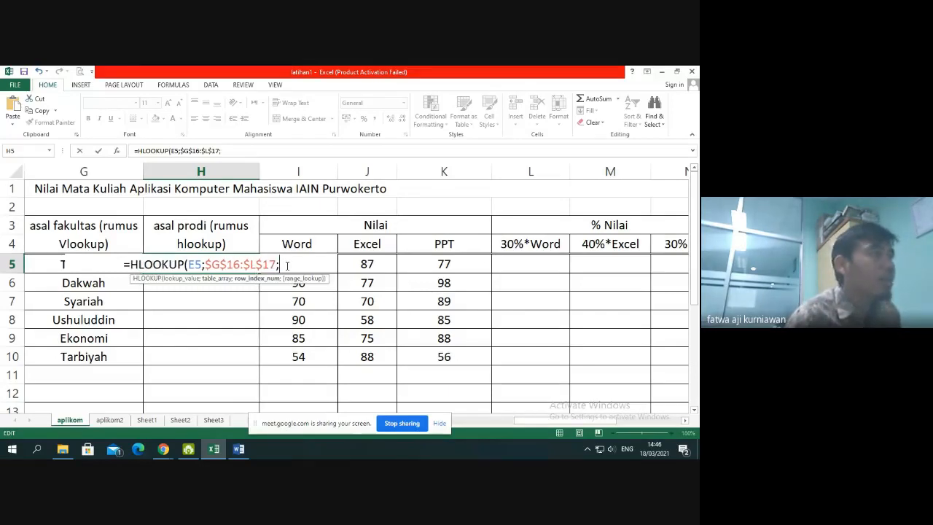
Set the row index number of the H5 HLOOKUP to 2, the program name row of the code table
scroll(428, 323, "down", 3)
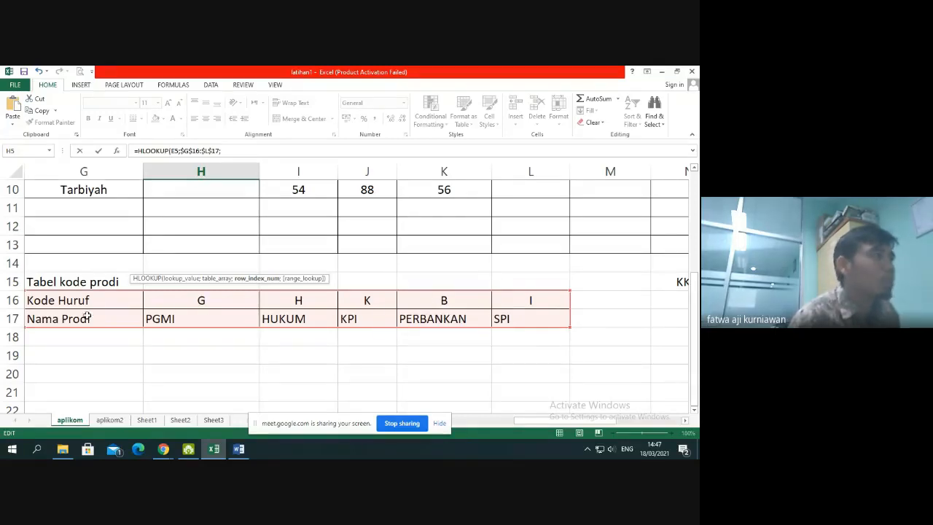
scroll(462, 307, "up", 3)
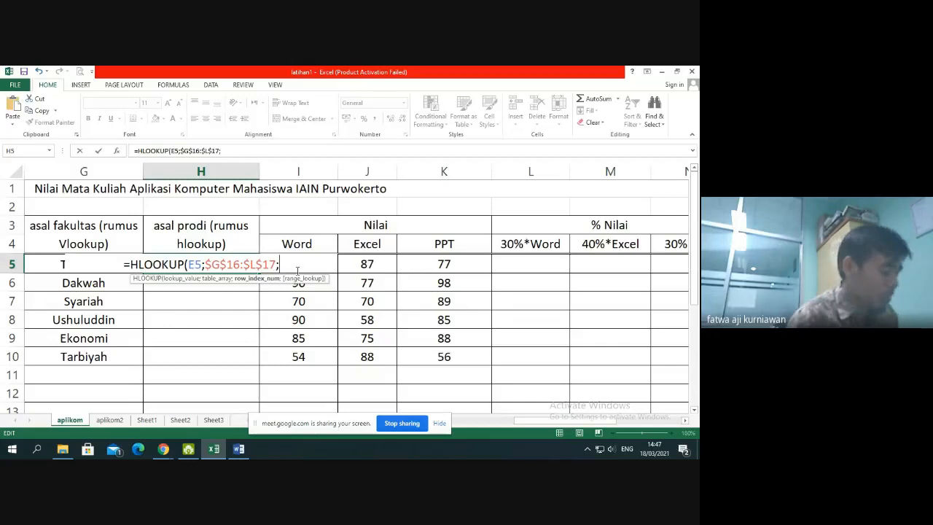
type("2")
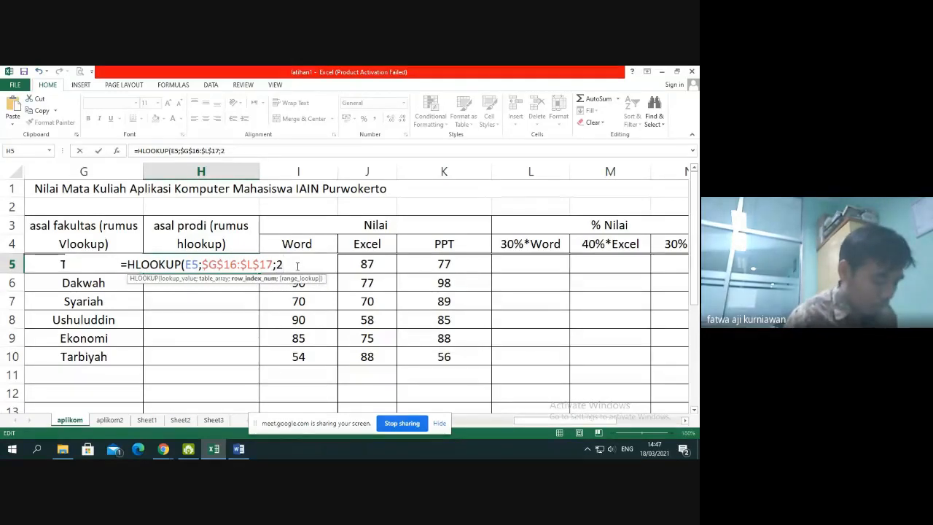
type(";0")
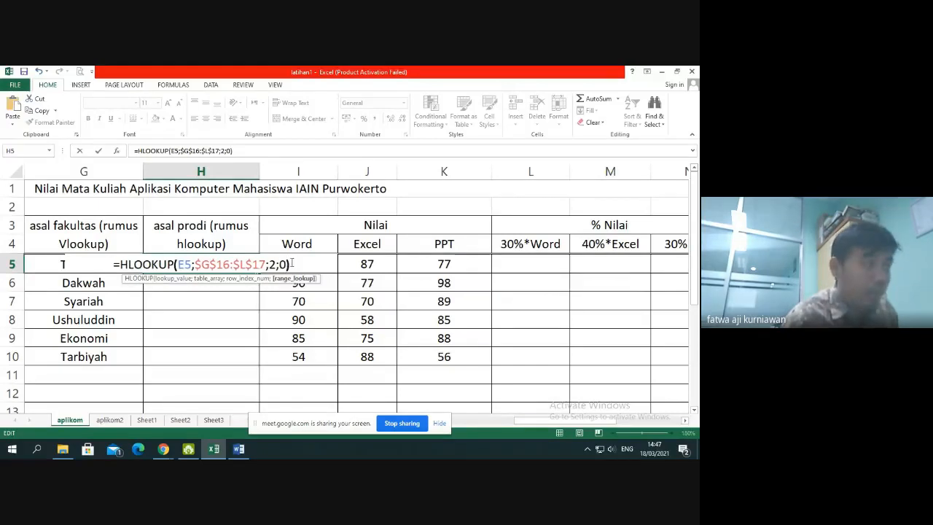
Complete the H5 HLOOKUP with range lookup 0 and copy the formula down through H10
key("Return")
left_click(253, 267)
left_click_drag(262, 272, 261, 366)
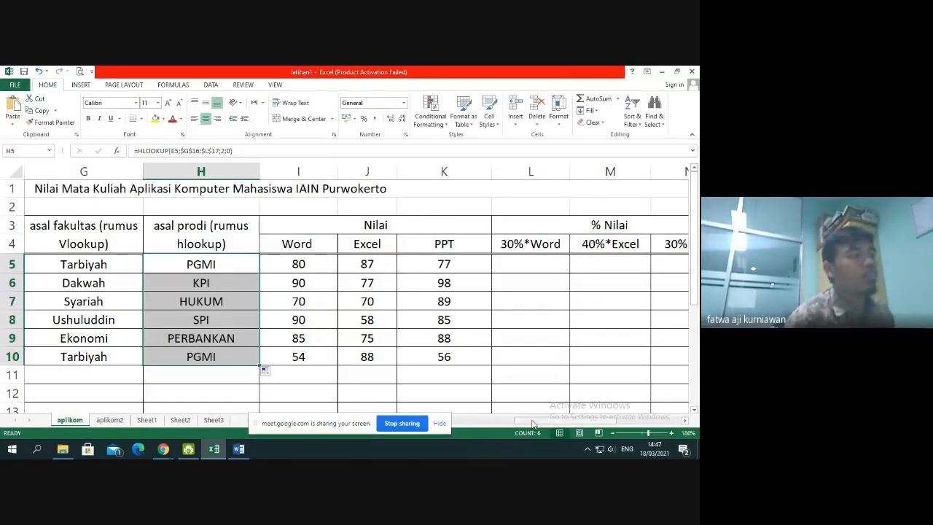
Compare the first student's NIM in C5 with the VLOOKUP in G5 and HLOOKUP in H5, and review the code tables below
left_click_drag(533, 421, 452, 410)
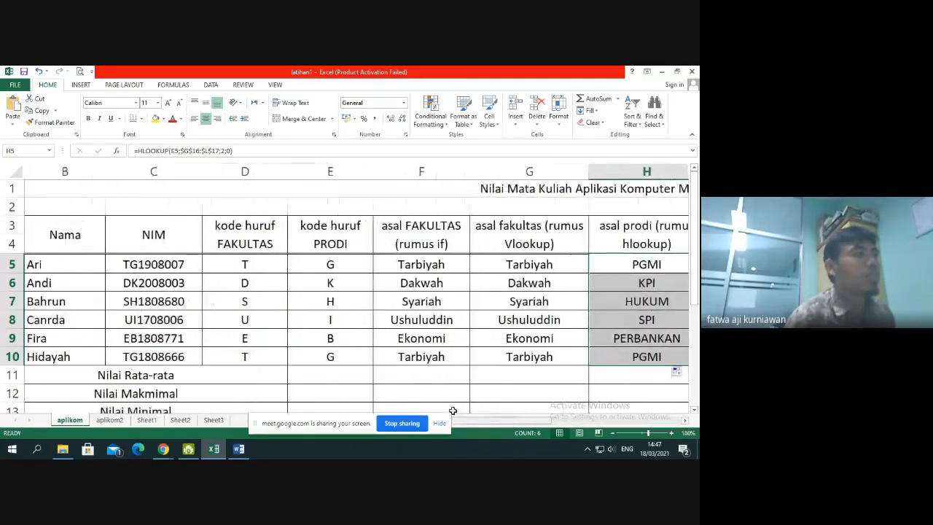
left_click(178, 266)
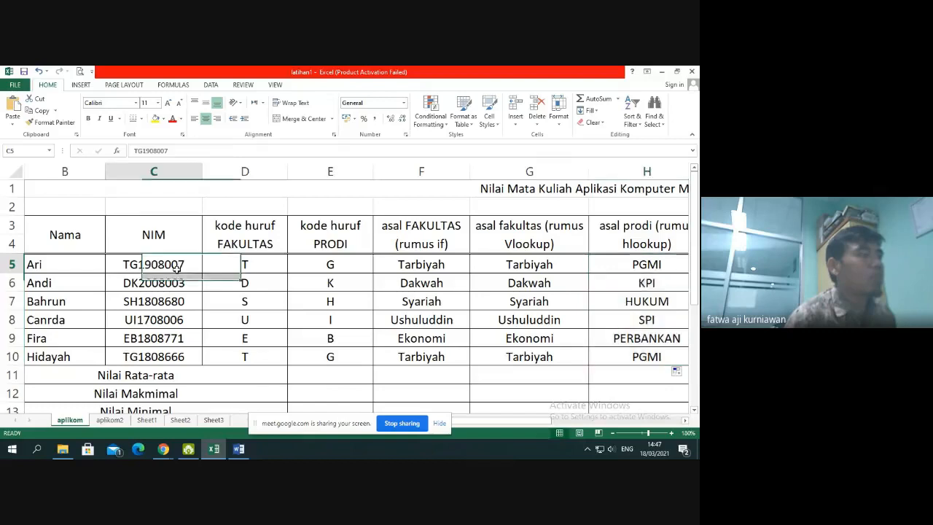
left_click(512, 268)
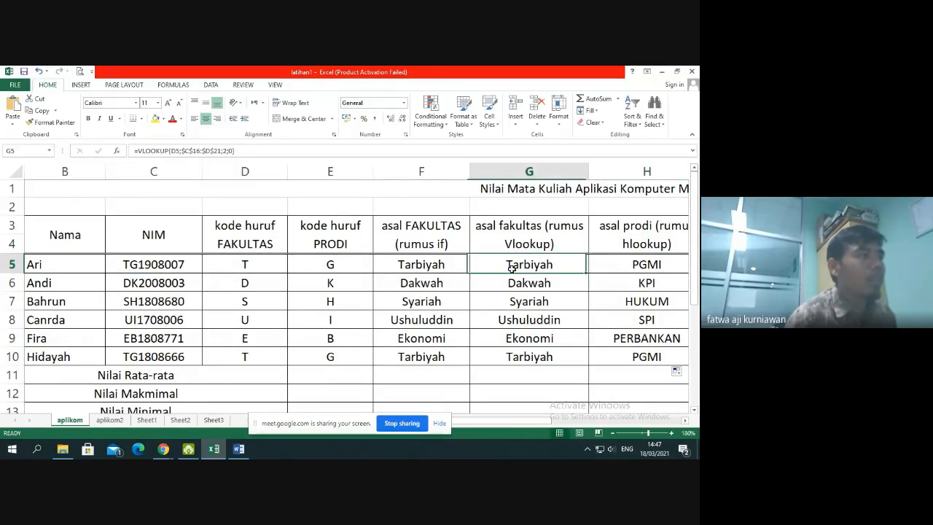
left_click(656, 267)
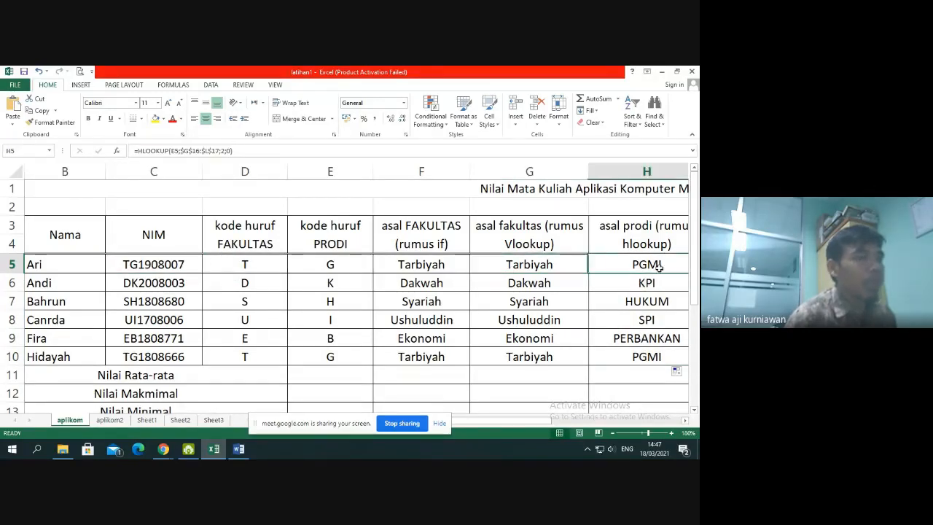
scroll(647, 371, "down", 2)
scroll(647, 371, "down", 1)
scroll(644, 370, "up", 2)
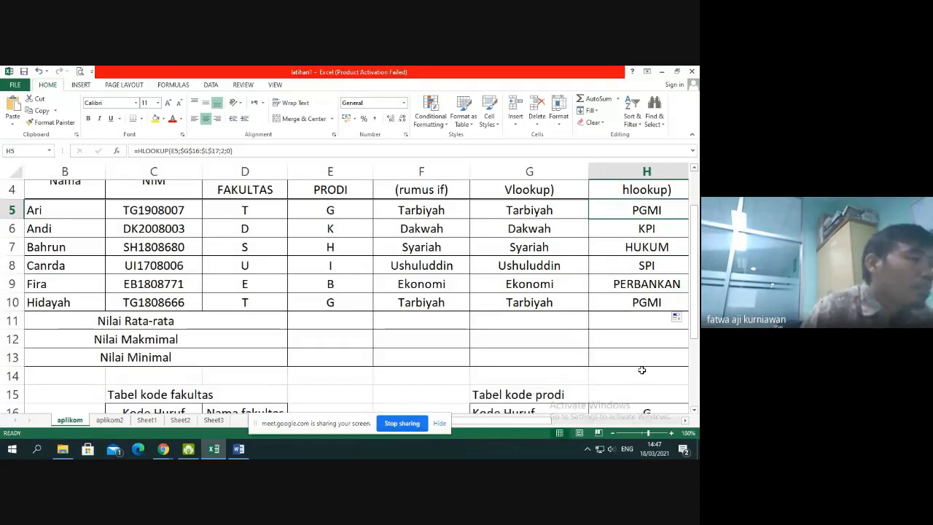
Switch to the Google Meet call in Chrome to check on the participants, and return to the grade sheet in Excel
left_click(159, 452)
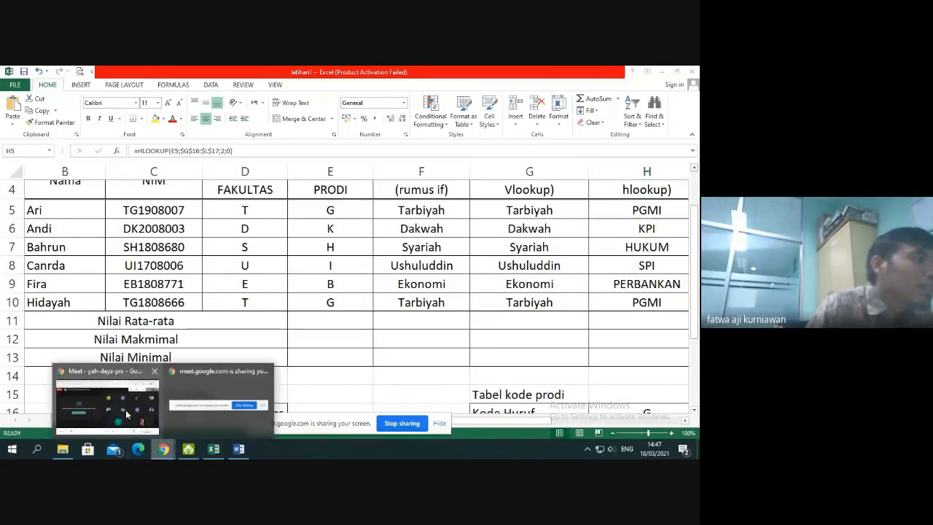
left_click(109, 397)
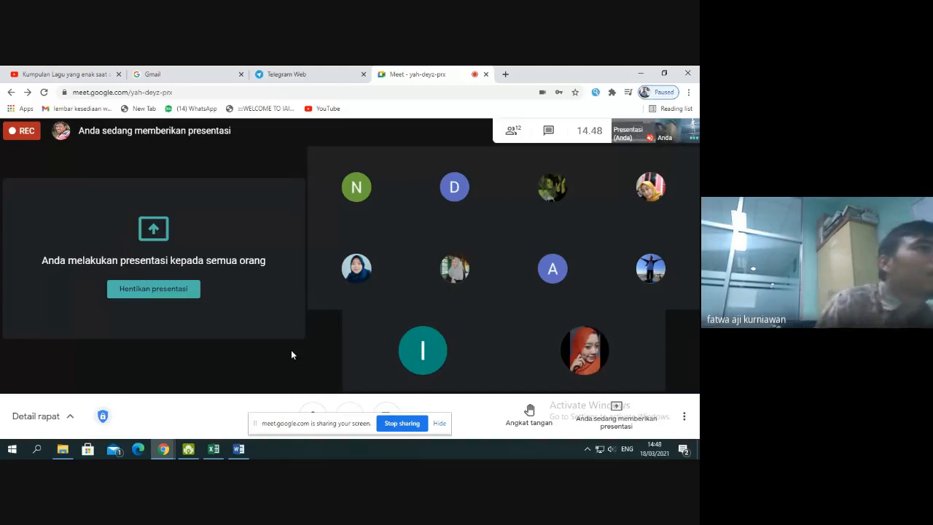
left_click(213, 449)
left_click(477, 314)
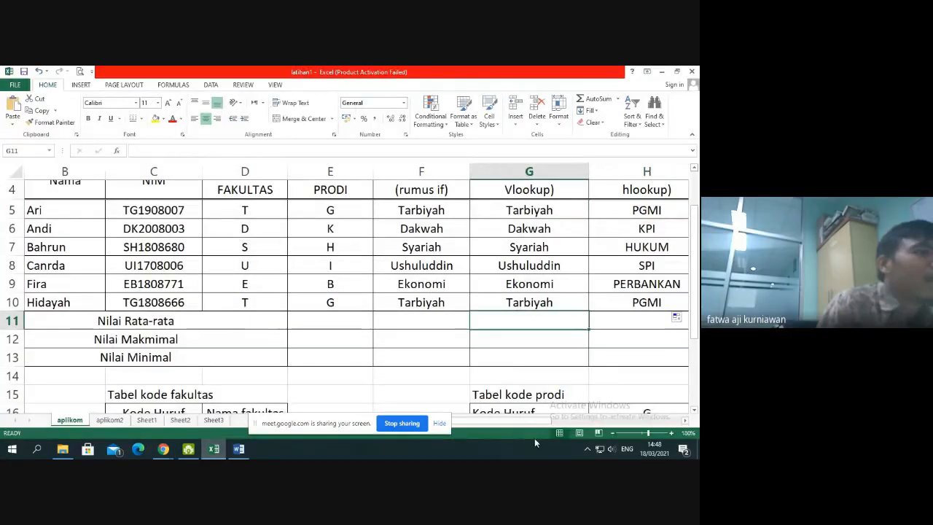
Review how the faculty code formula in D5 and the study program code formula in E5 derive from the NIM in C5
left_click_drag(485, 421, 552, 434)
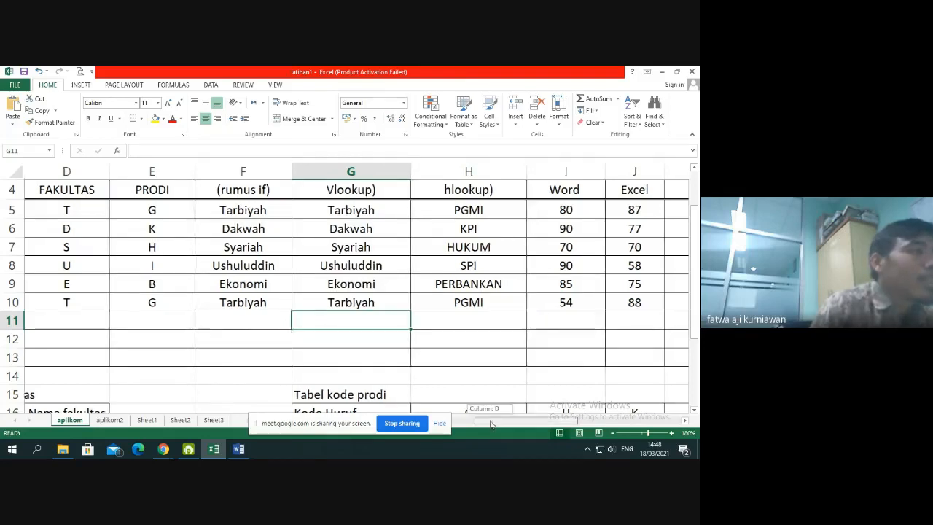
left_click_drag(489, 421, 483, 425)
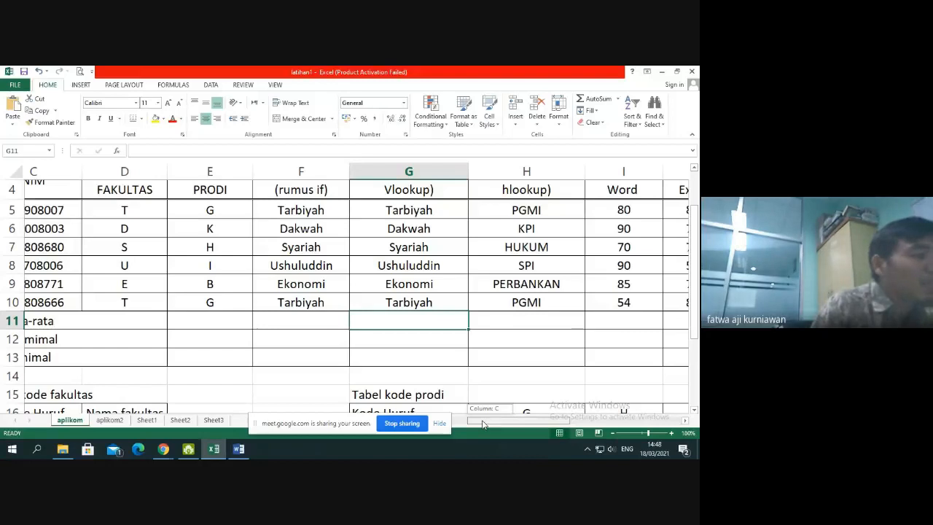
left_click_drag(482, 425, 451, 425)
scroll(318, 341, "up", 1)
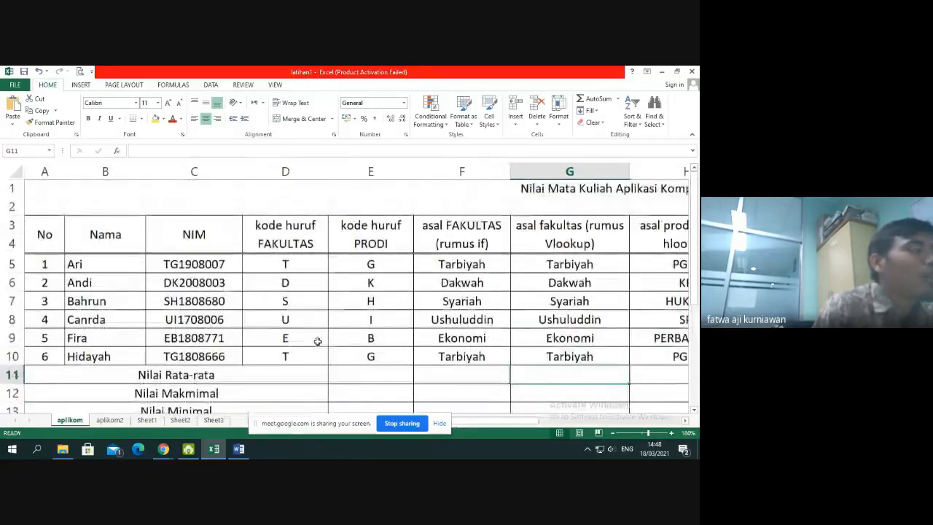
left_click(285, 260)
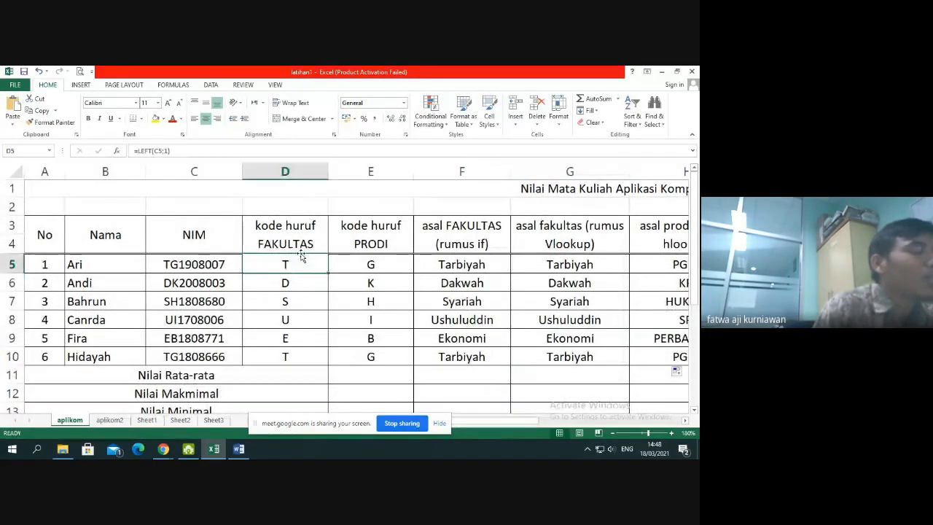
left_click(285, 171)
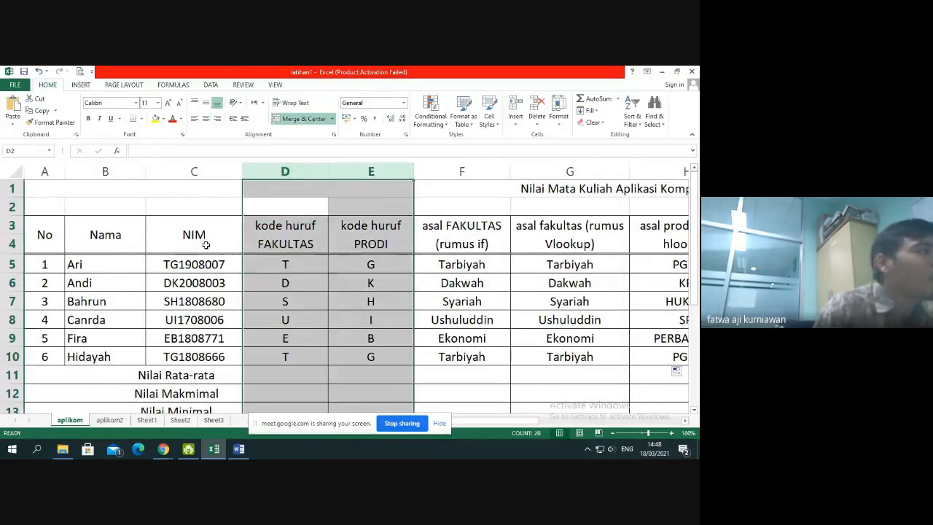
left_click(186, 265)
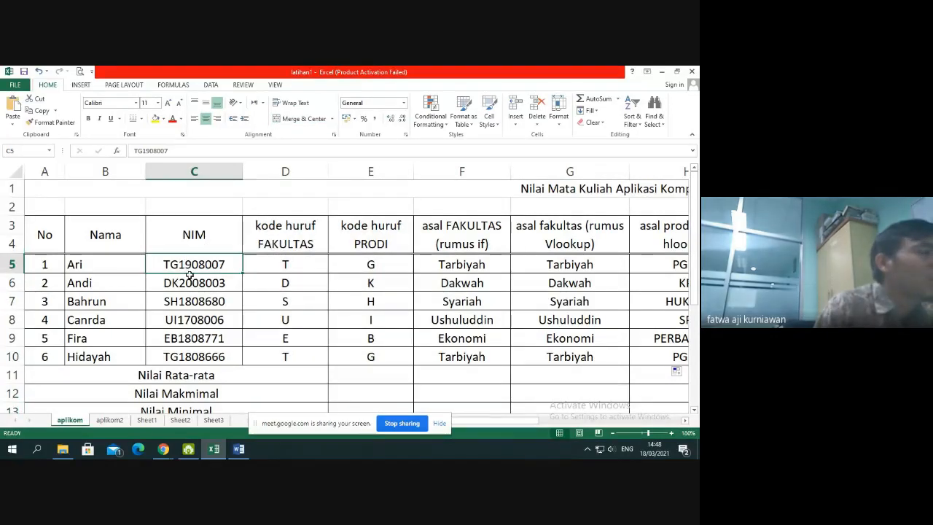
left_click(383, 266)
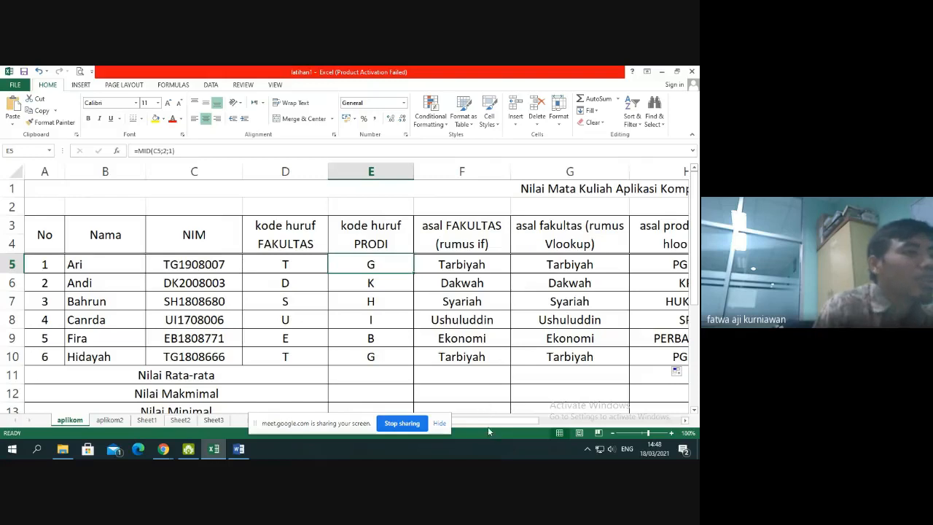
Examine the faculty and study program code columns D and E and the formulas in D5 and E5
left_click_drag(488, 426, 515, 424)
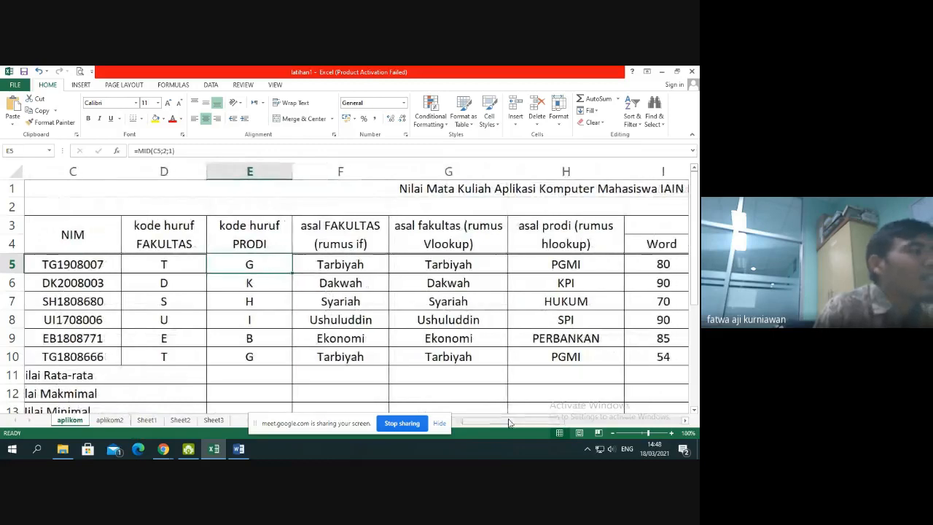
left_click(165, 171)
left_click_drag(166, 173, 229, 171)
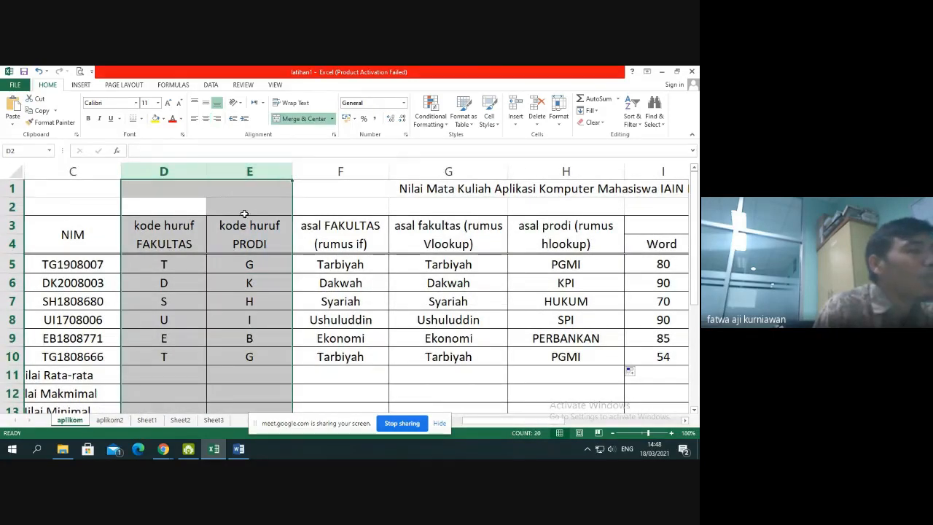
left_click(179, 272)
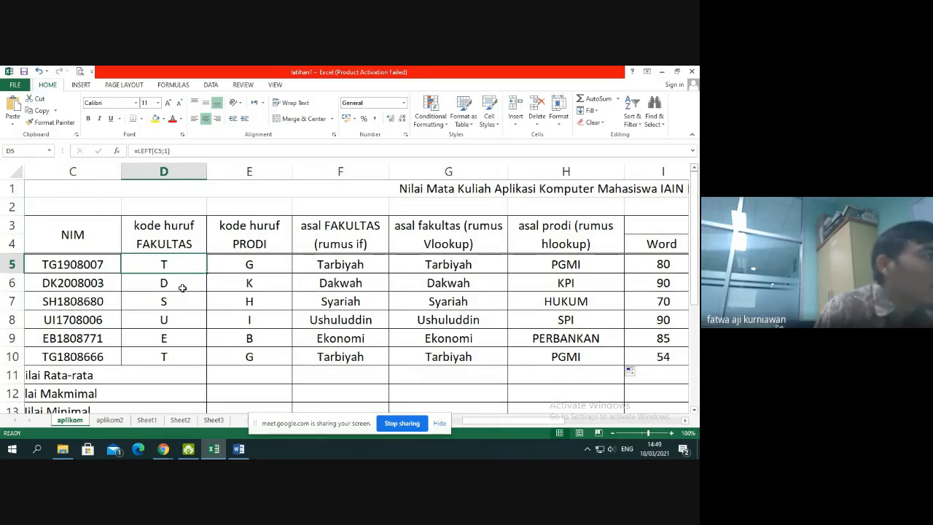
left_click(242, 265)
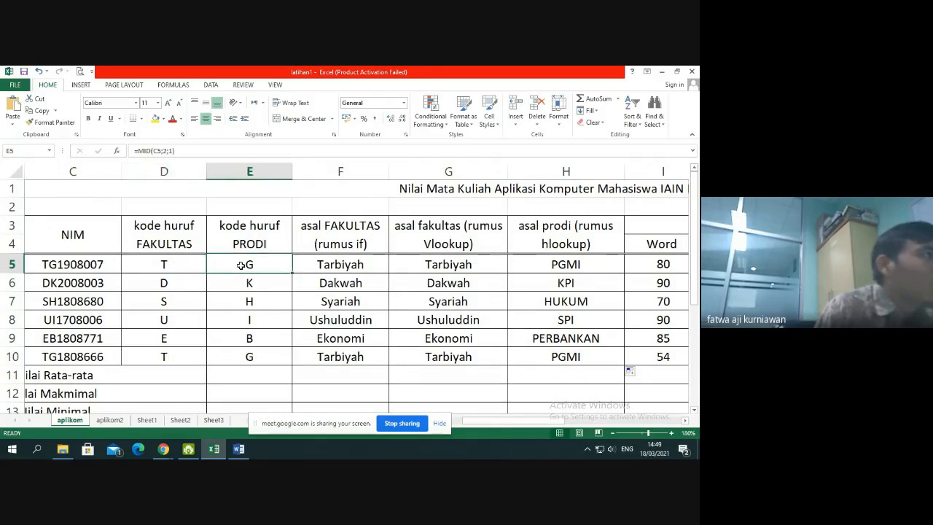
left_click(188, 262)
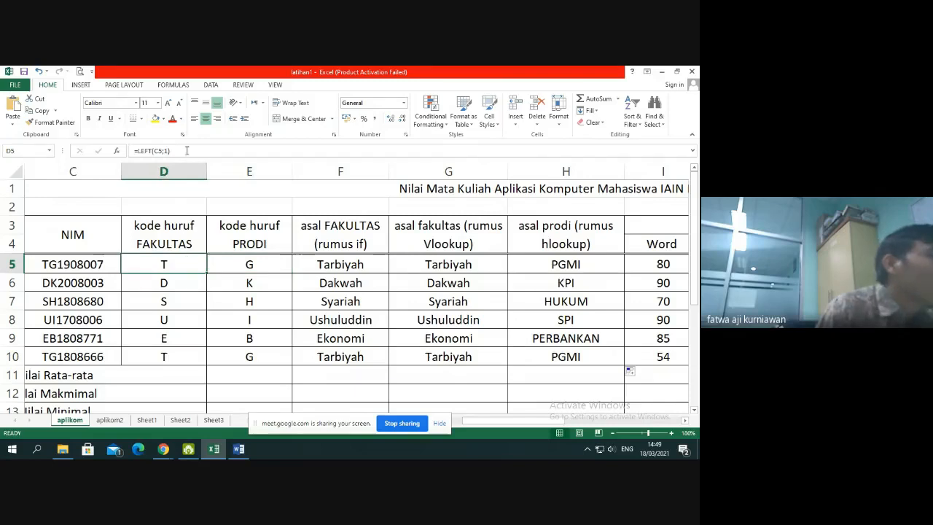
Copy the expression LEFT(C5;1), without its equals sign, from the faculty code formula in D5
left_click(184, 150)
left_click_drag(184, 150, 156, 150)
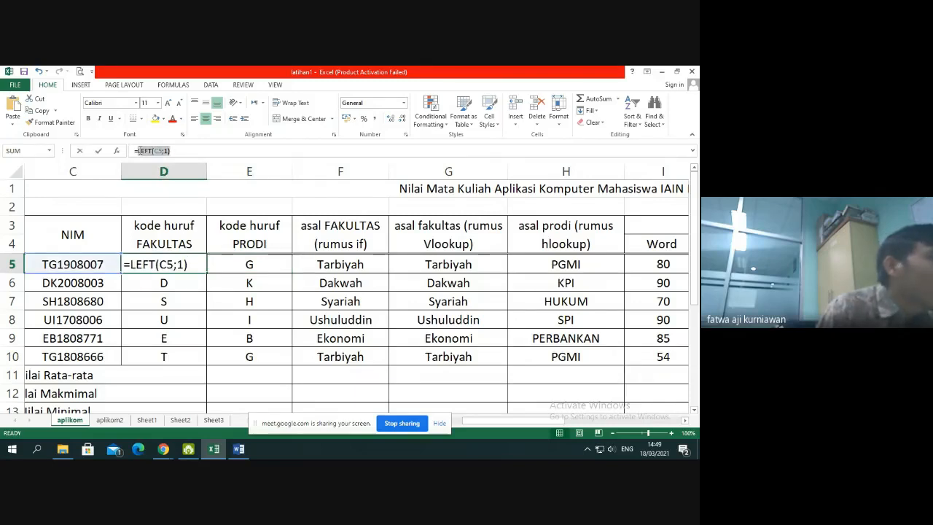
left_click_drag(185, 150, 144, 150)
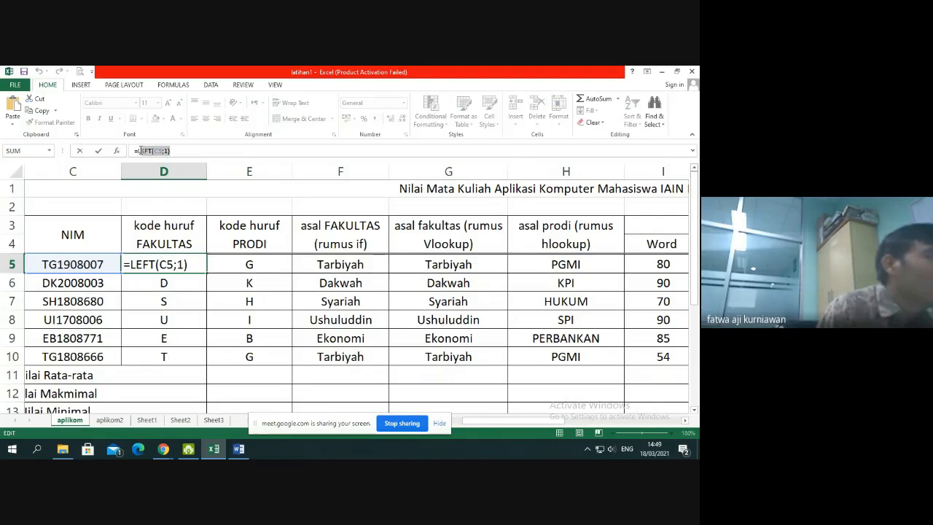
left_click(184, 153)
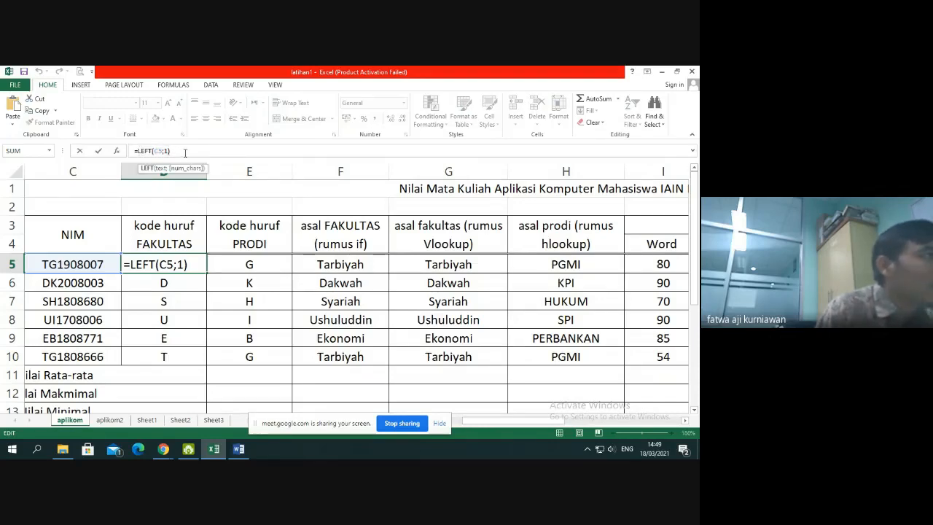
left_click_drag(139, 150, 166, 150)
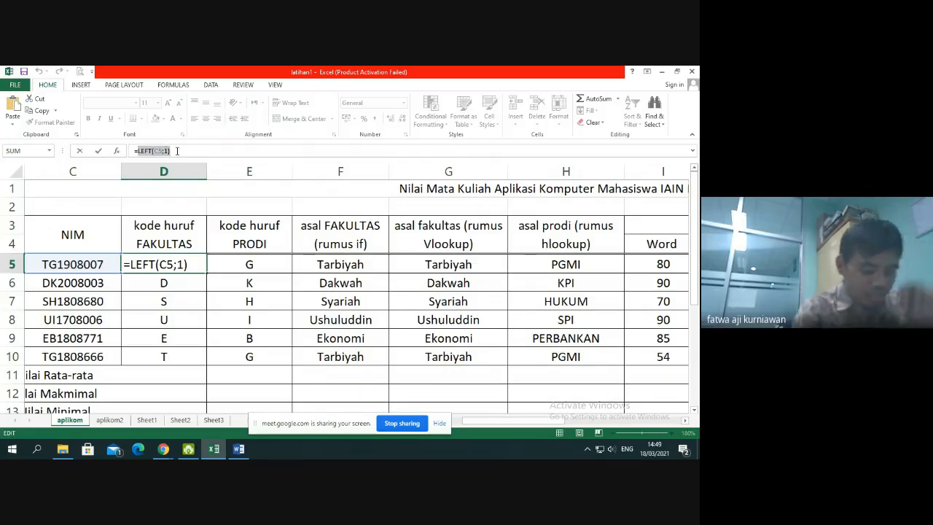
left_click(142, 264)
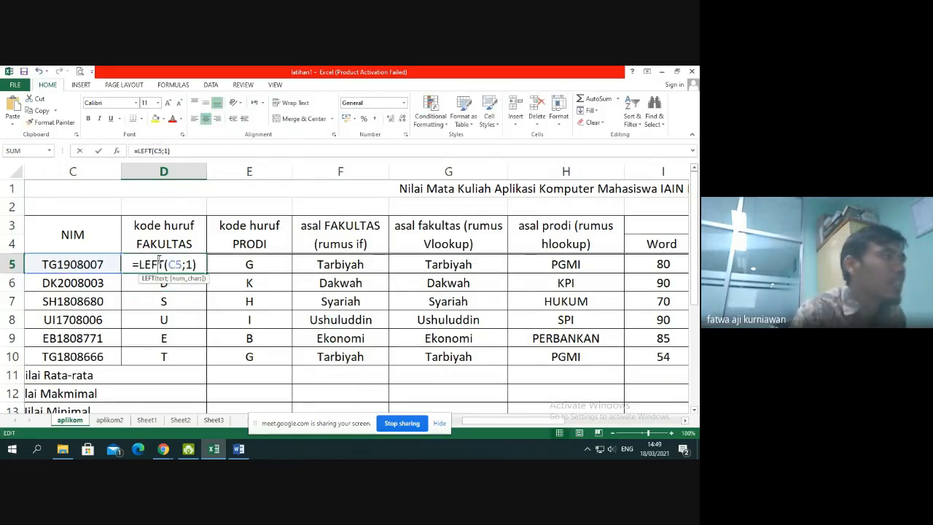
left_click_drag(140, 264, 198, 264)
key("ctrl+c")
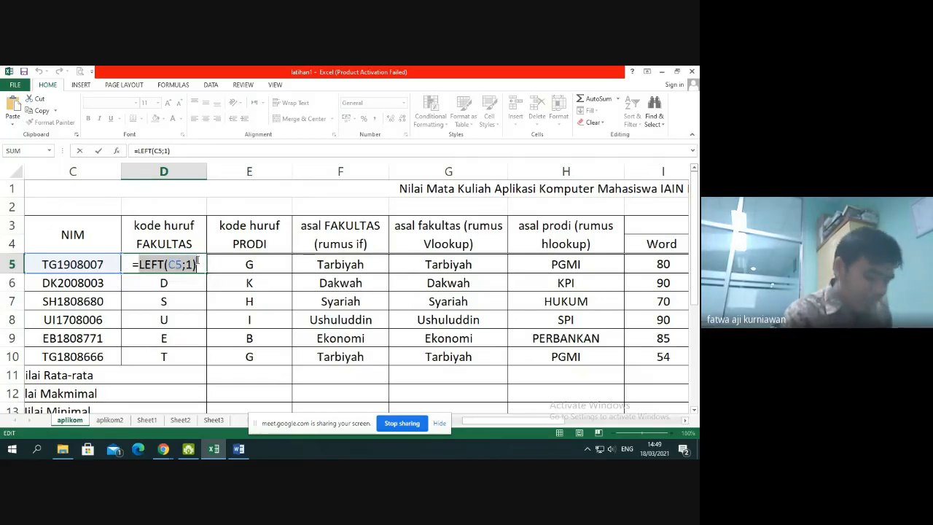
key("Return")
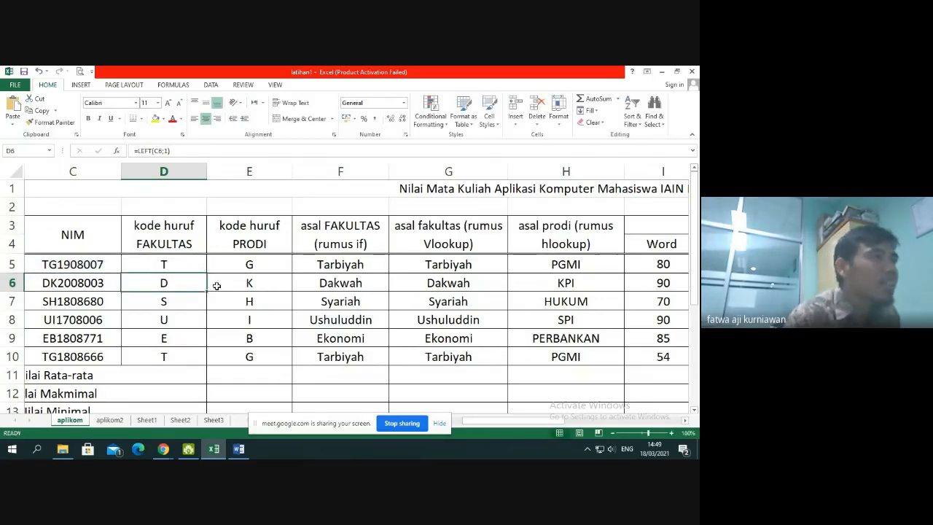
Replace the D5 lookup value in the G5 VLOOKUP with LEFT(C5;1) and fill the formula down through G10
left_click(436, 267)
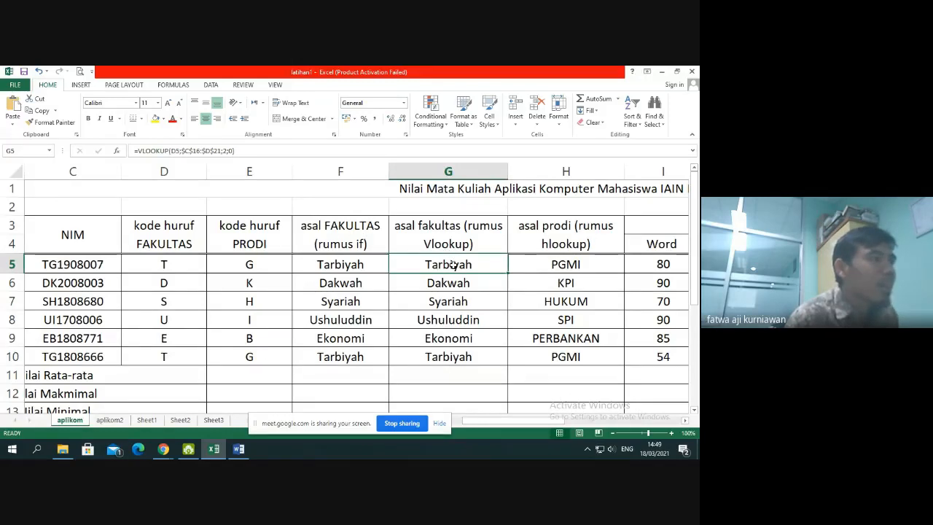
double_click(452, 266)
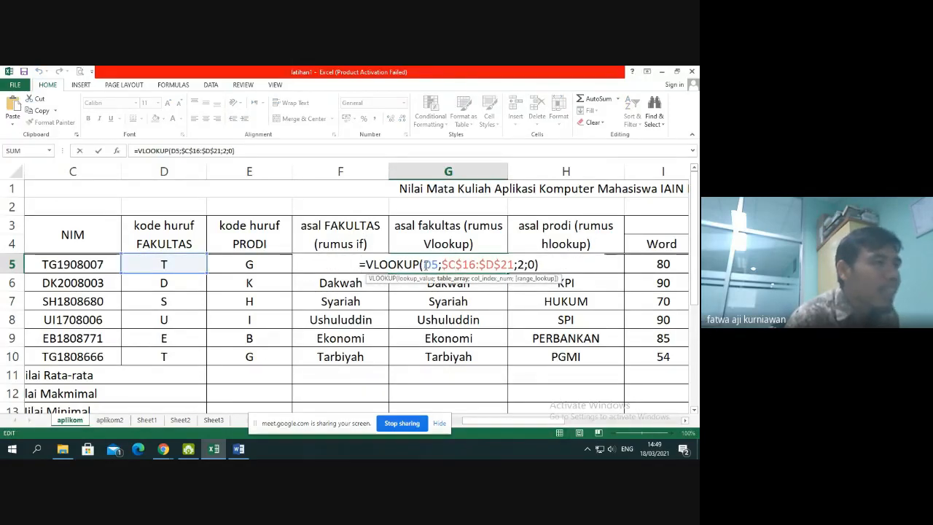
left_click_drag(424, 265, 440, 265)
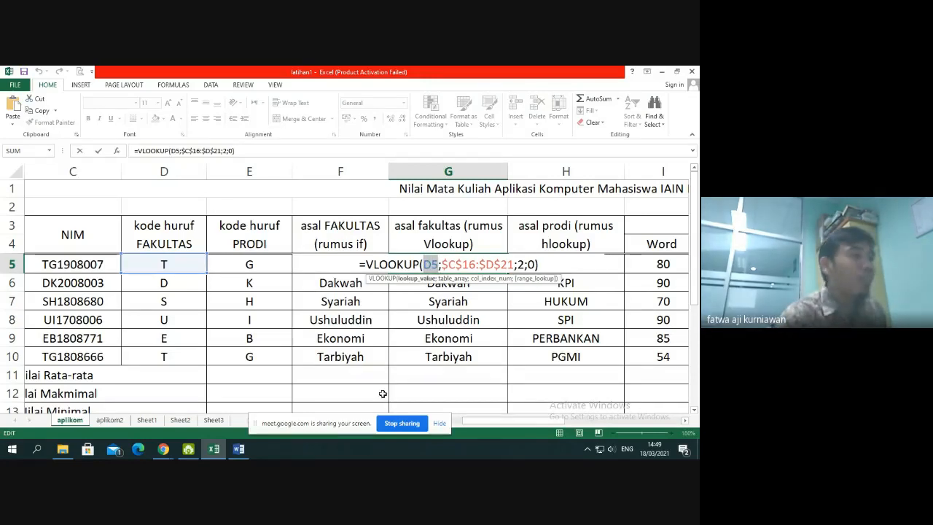
key("ctrl+v")
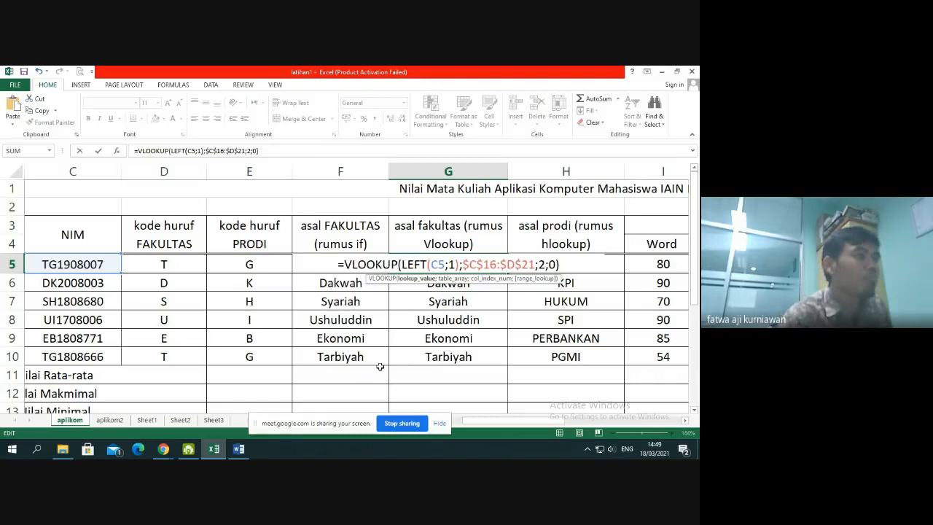
key("Return")
left_click(493, 266)
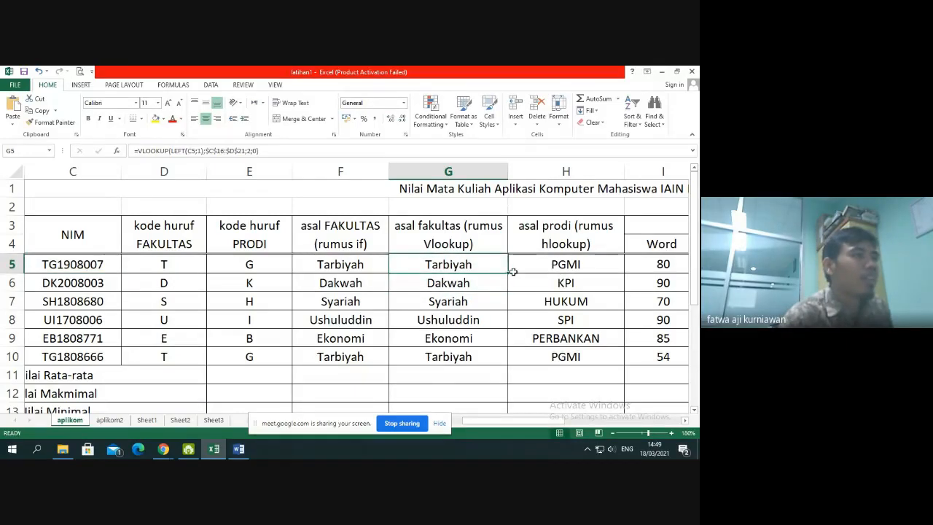
left_click_drag(508, 272, 492, 363)
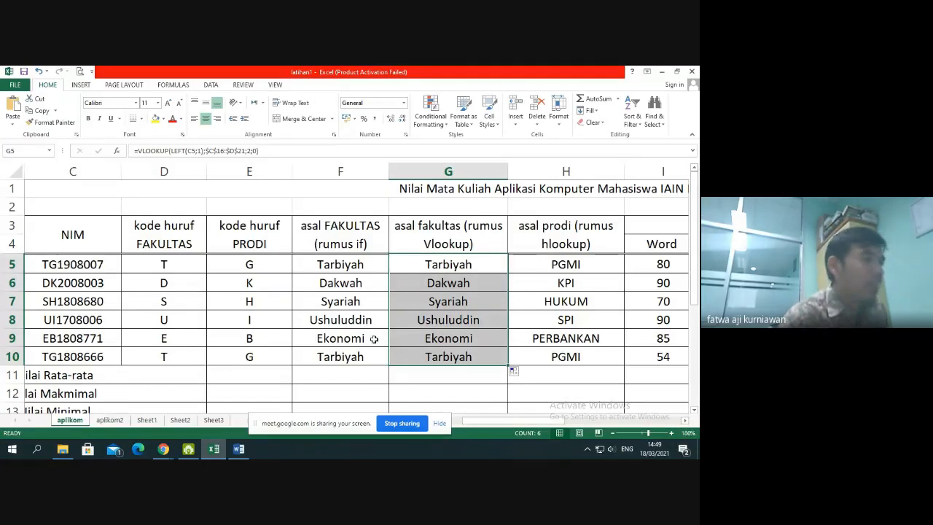
Undo the fill down column G and the edit of the VLOOKUP in G5
key("ctrl+z")
key("ctrl+z")
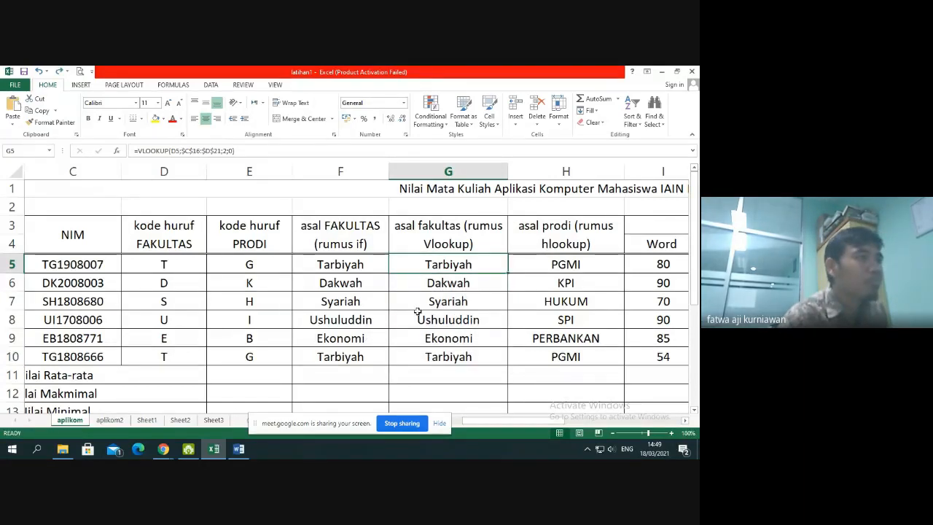
left_click(450, 285)
left_click(450, 267)
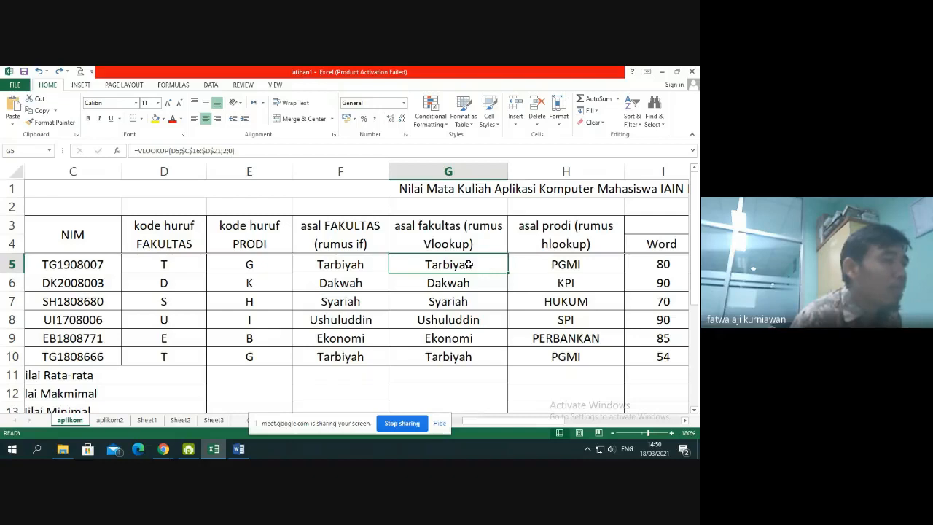
Try deleting the code columns D and E to see the effect on the dependent formulas, and undo the deletion
left_click_drag(164, 266, 266, 363)
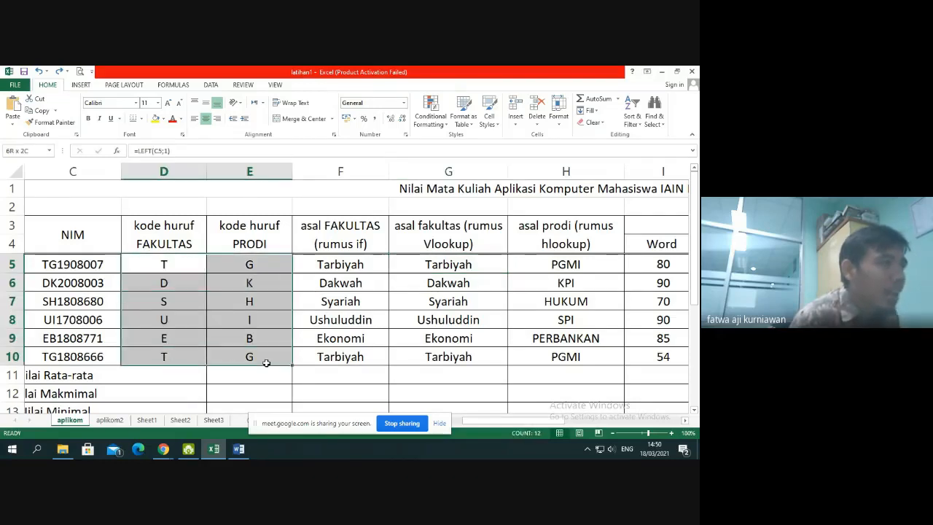
left_click_drag(240, 175, 166, 171)
right_click(166, 171)
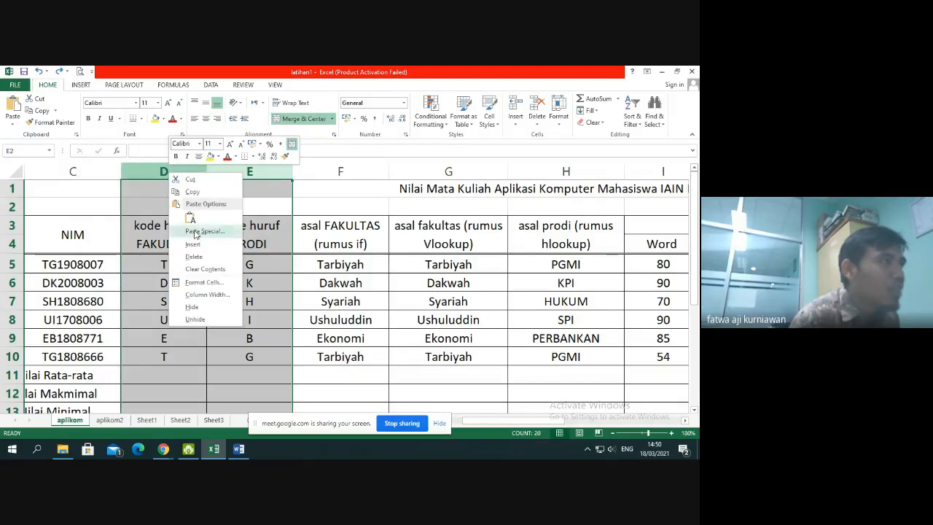
left_click(195, 257)
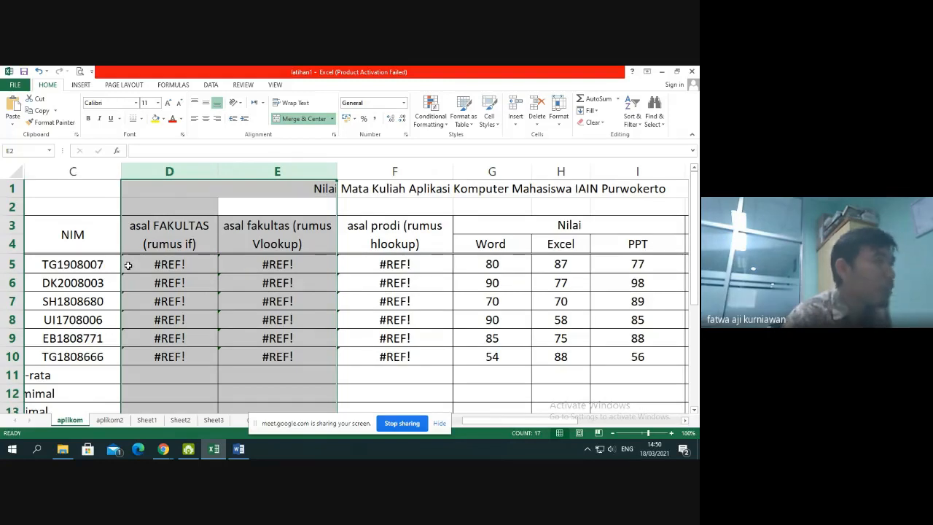
key("ctrl+z")
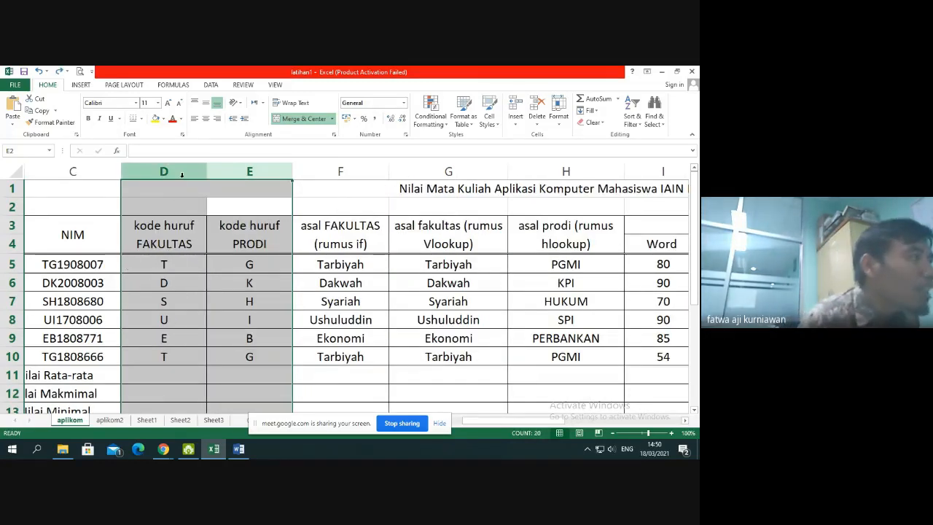
left_click_drag(182, 171, 267, 177)
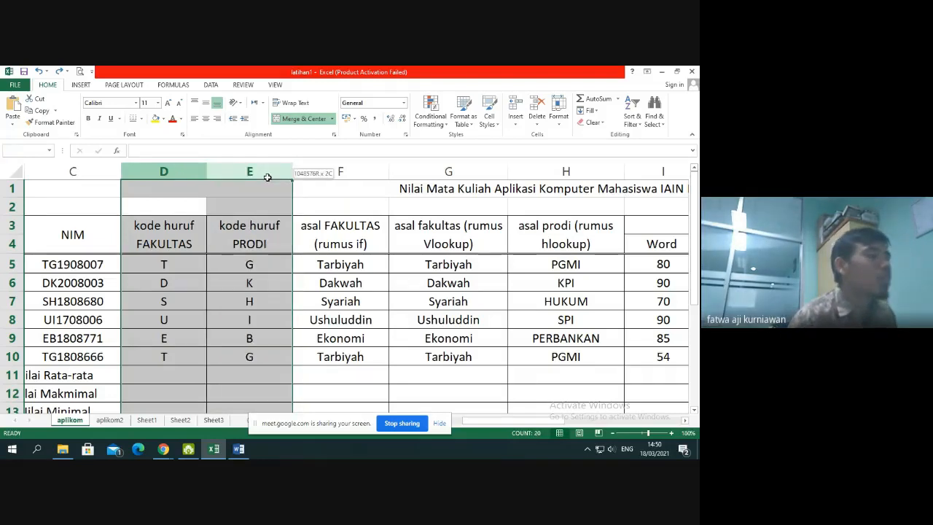
Copy LEFT(C5;1) from the D5 formula again, leaving the cell's formula as it is
left_click(156, 273)
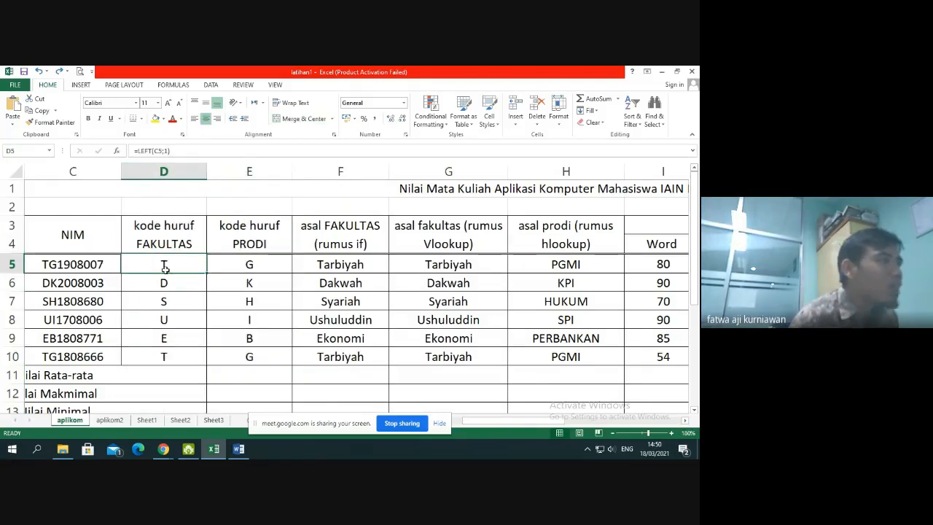
double_click(165, 268)
left_click_drag(140, 265, 198, 265)
key("ctrl+c")
key("Escape")
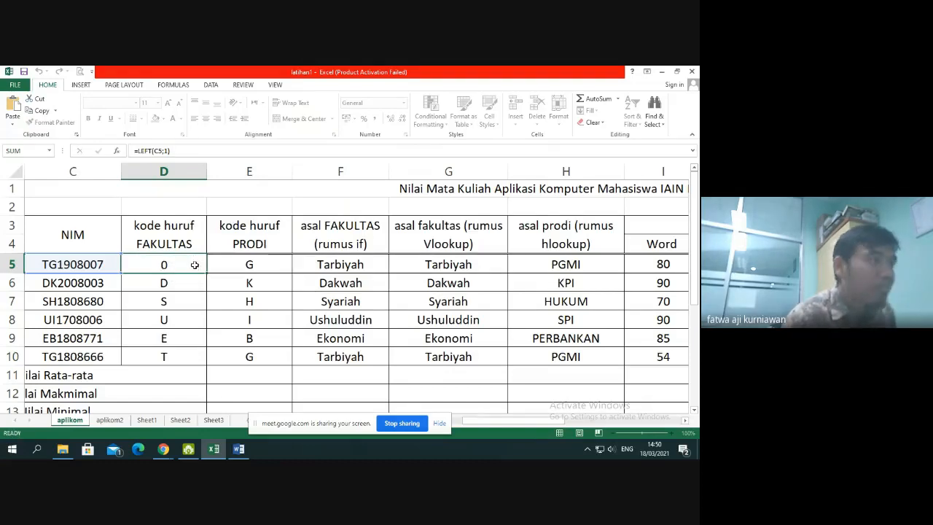
Nest LEFT(C5;1) as the lookup value of the G5 VLOOKUP in place of D5, and copy the formula down through G10
left_click(339, 268)
left_click(407, 261)
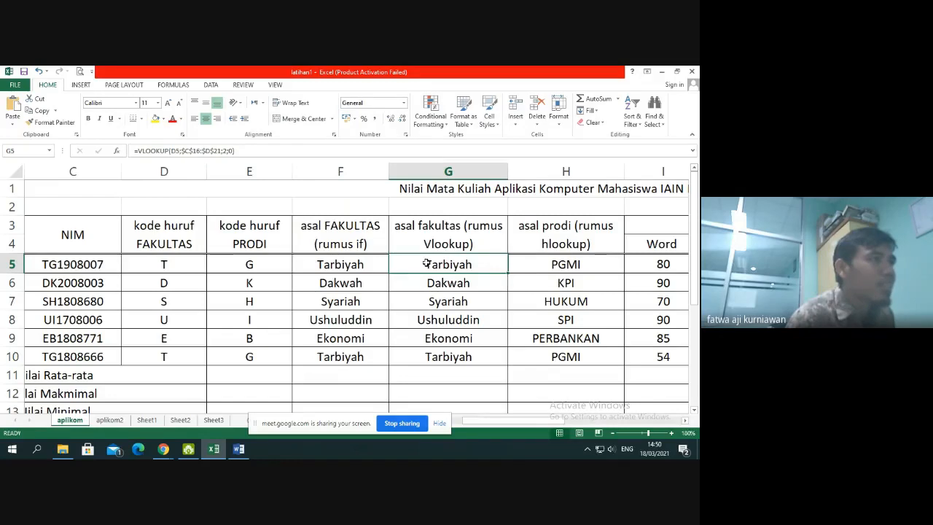
double_click(427, 264)
left_click_drag(438, 268, 424, 269)
key("ctrl+v")
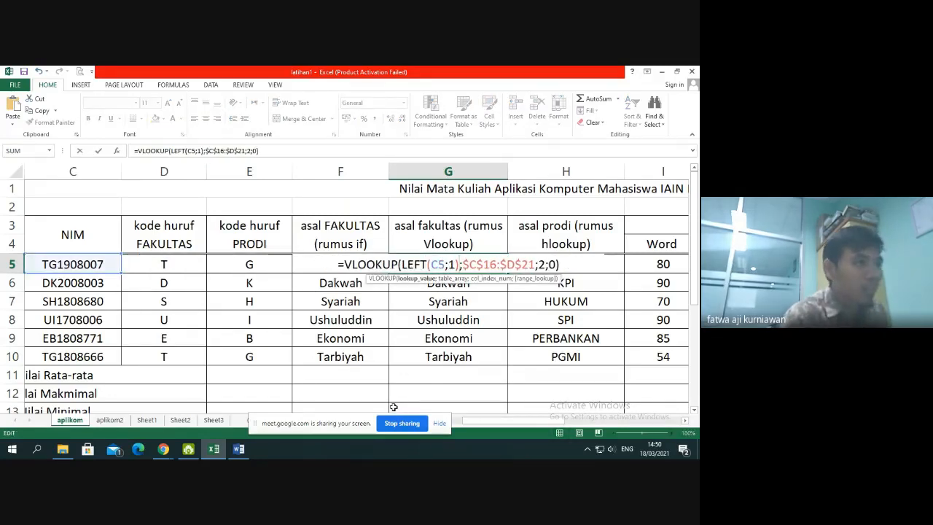
key("Return")
left_click(468, 267)
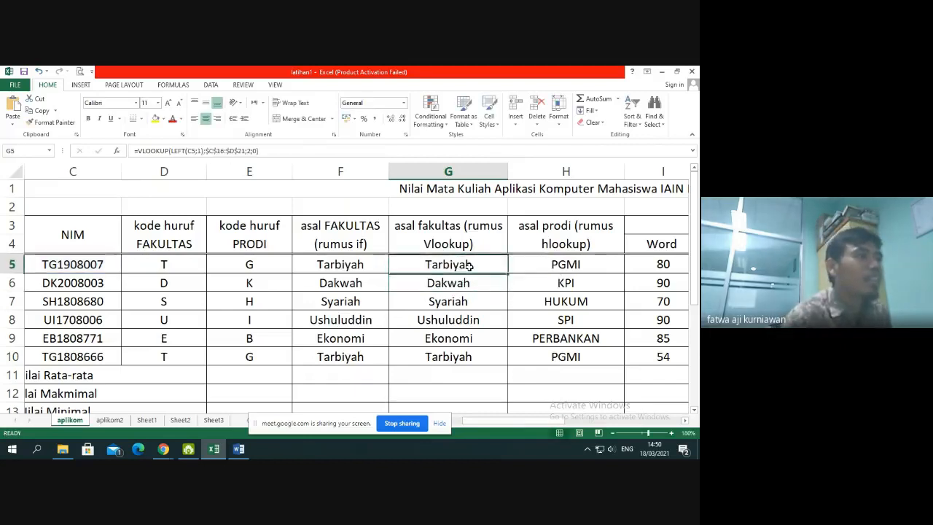
left_click_drag(508, 273, 499, 362)
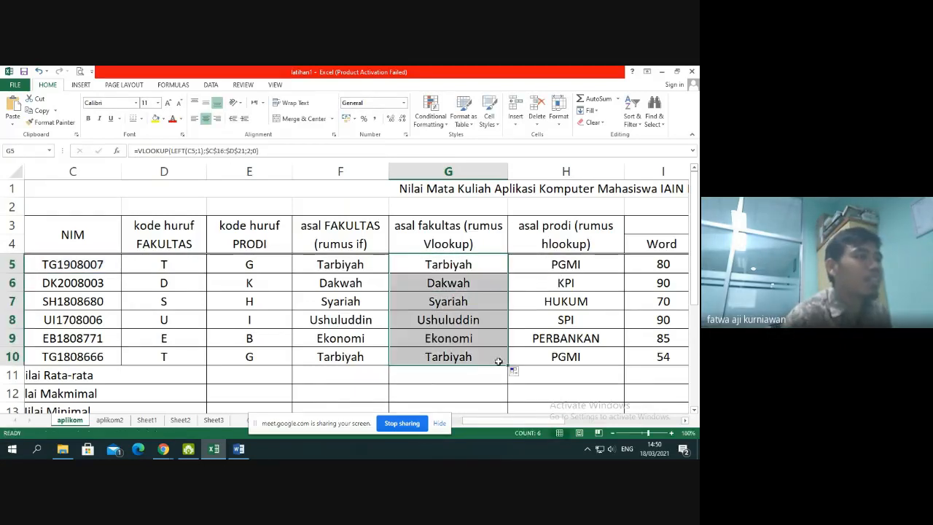
Copy the expression MID(C5;2;1) from the study program code formula in E5 and select the HLOOKUP cell H5
left_click(565, 261)
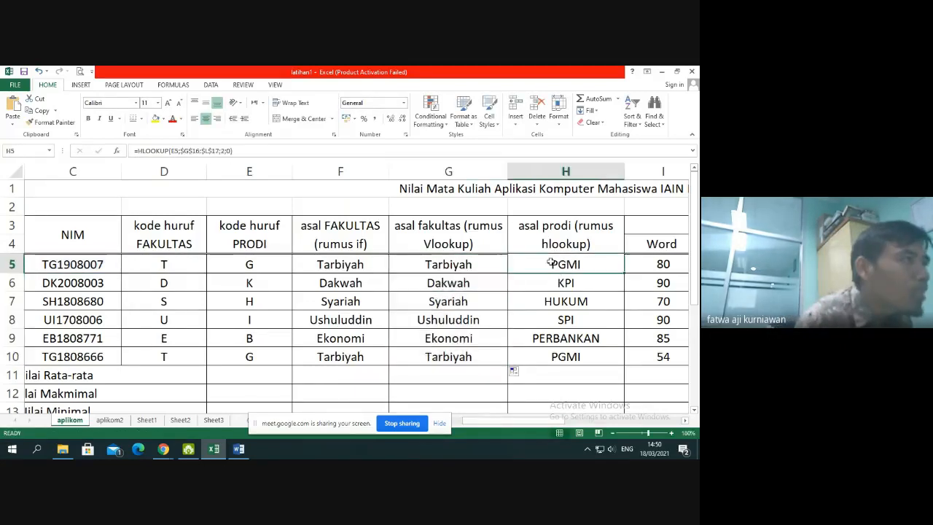
left_click(261, 268)
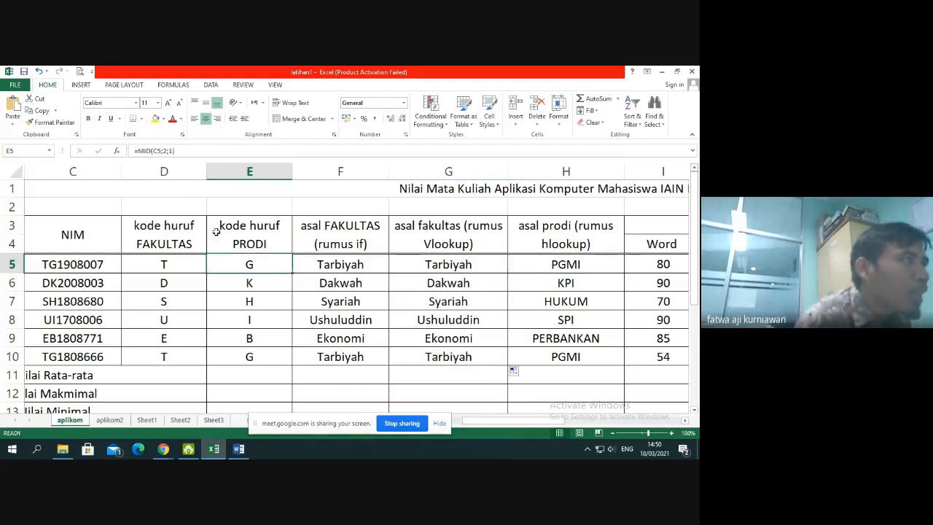
double_click(232, 270)
left_click_drag(221, 265, 289, 266)
key("ctrl+c")
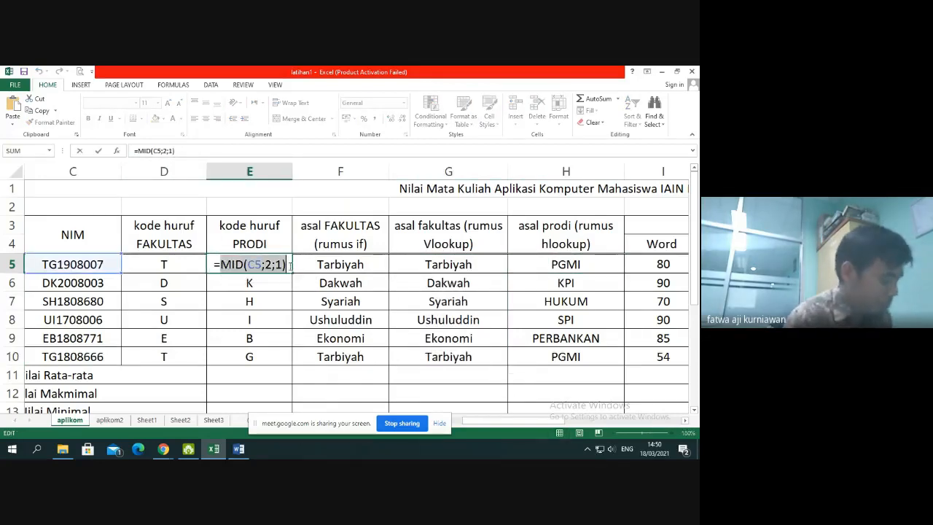
key("Escape")
left_click(541, 270)
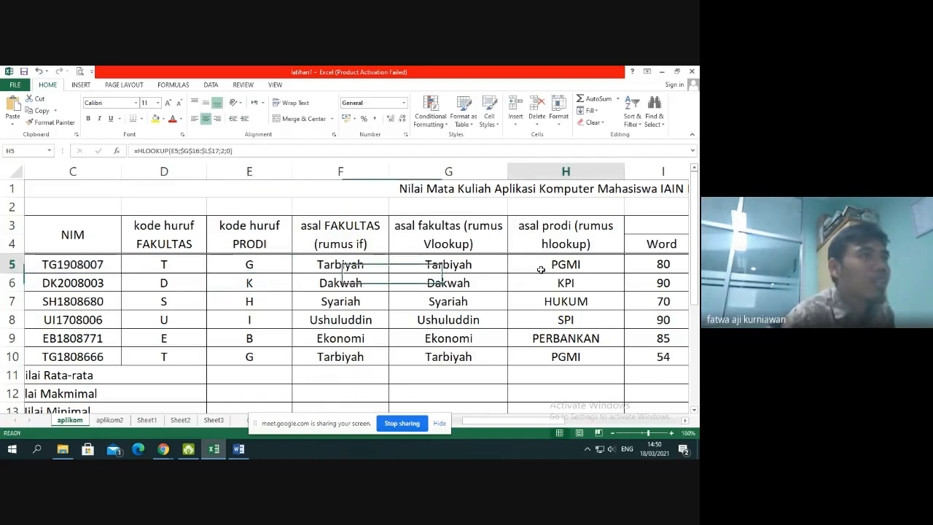
Nest MID(C5;2;1) as the lookup value of the H5 HLOOKUP in place of E5, and copy the formula down through H10
double_click(540, 270)
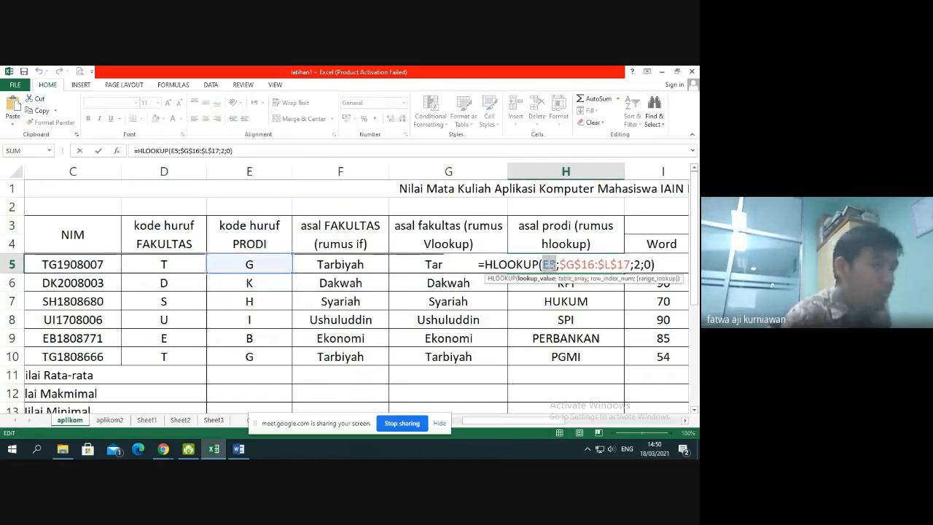
key("ctrl+v")
key("Return")
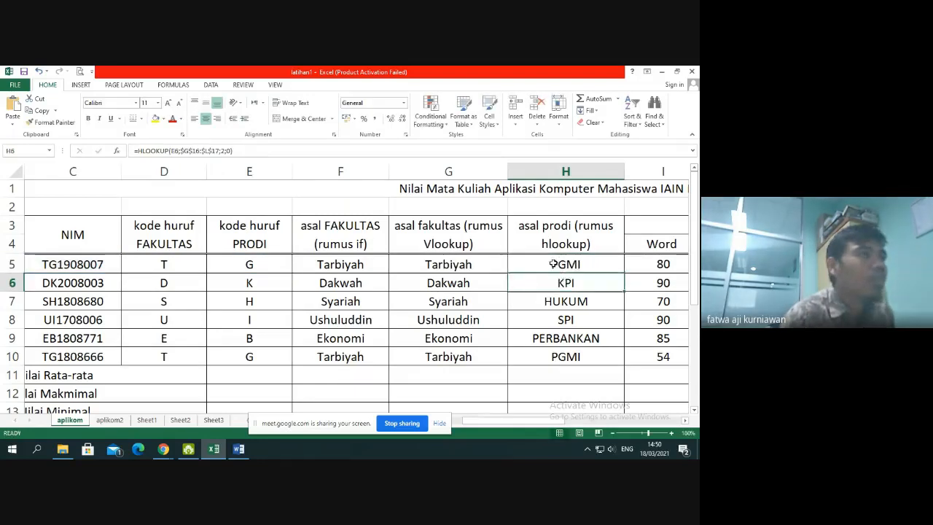
left_click(613, 270)
left_click_drag(625, 273, 627, 360)
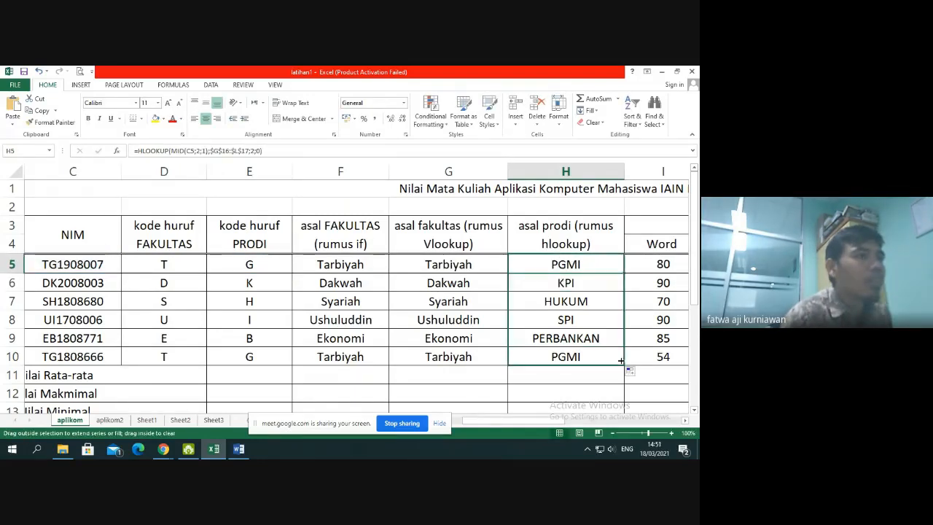
Try deleting the code columns D and E entirely to test the nested lookup formulas, and undo the deletion
left_click_drag(249, 171, 164, 172)
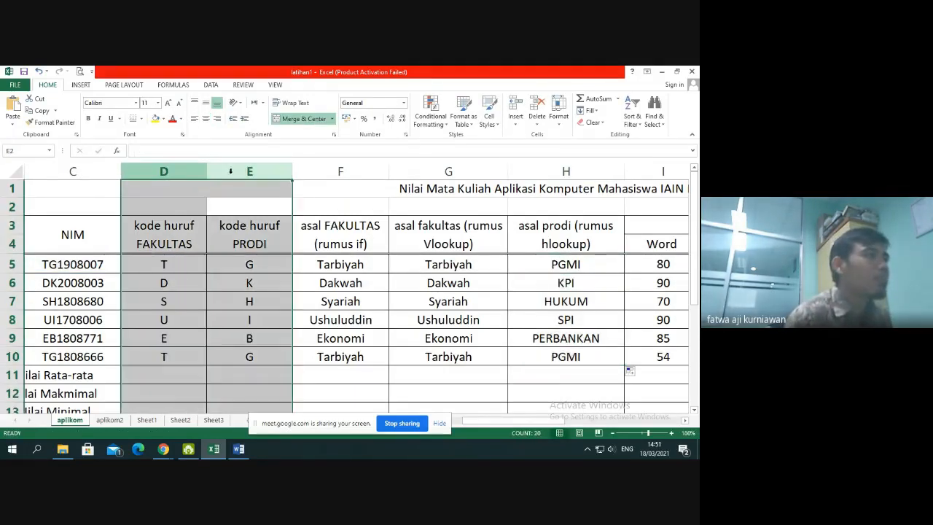
left_click(541, 101)
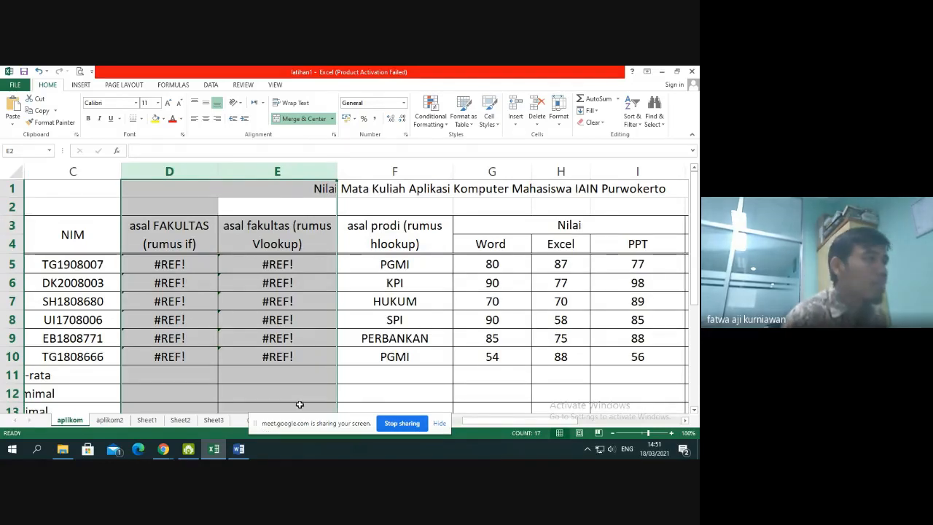
key("ctrl+z")
left_click(280, 358)
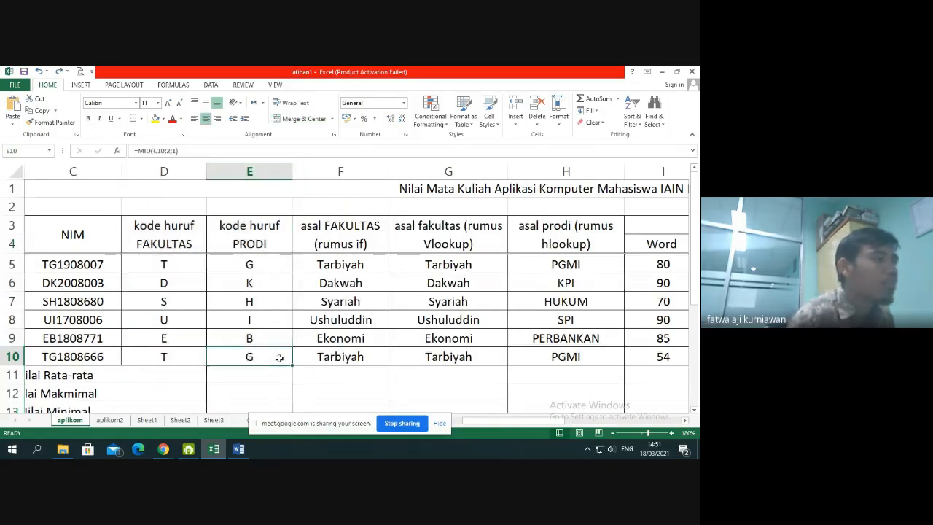
Try clearing the contents of the code columns in D3:E10, check the VLOOKUP and HLOOKUP results, and undo the clearing
scroll(279, 358, "down", 3)
scroll(280, 358, "up", 3)
left_click_drag(164, 235, 270, 356)
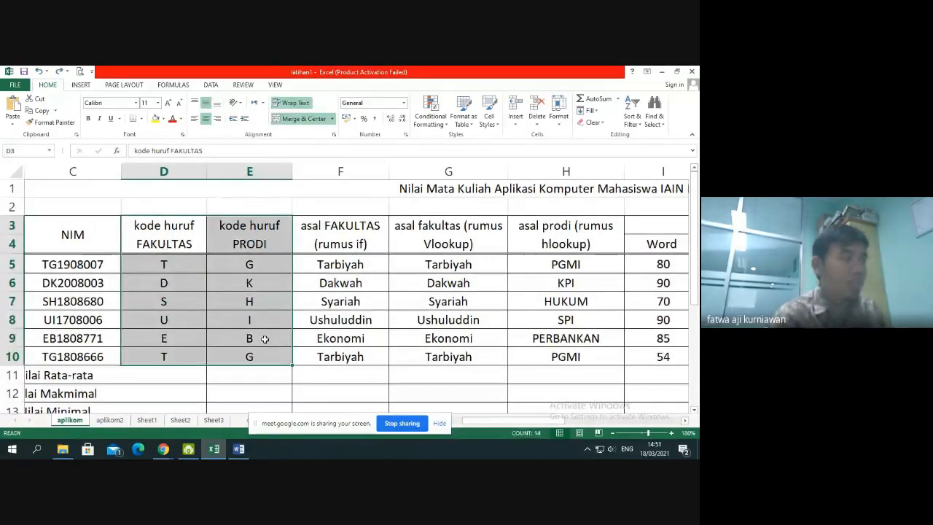
key("Delete")
left_click(265, 338)
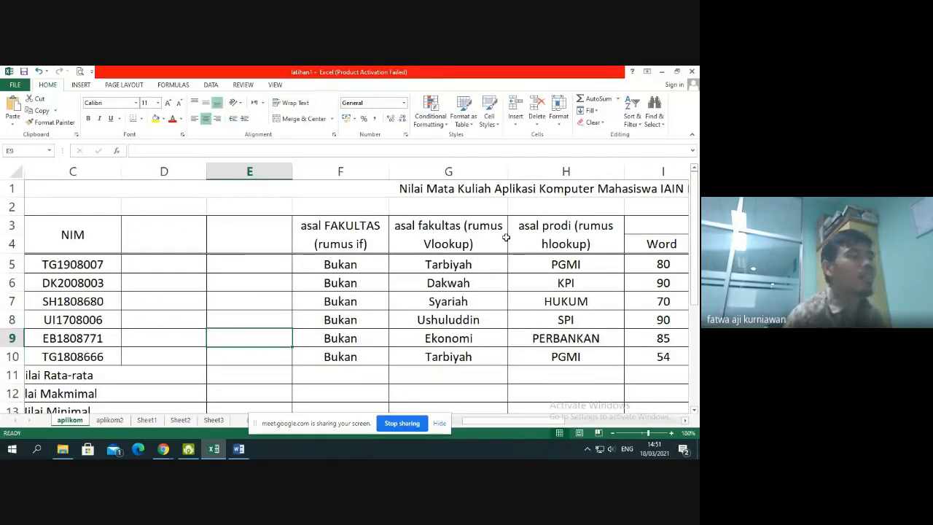
left_click_drag(459, 264, 460, 356)
left_click_drag(563, 266, 565, 360)
scroll(439, 354, "down", 4)
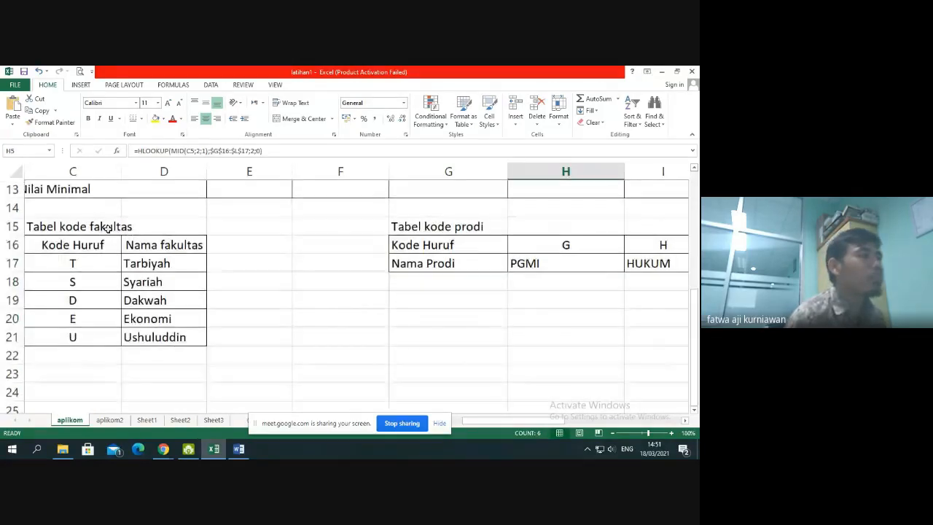
scroll(519, 226, "up", 4)
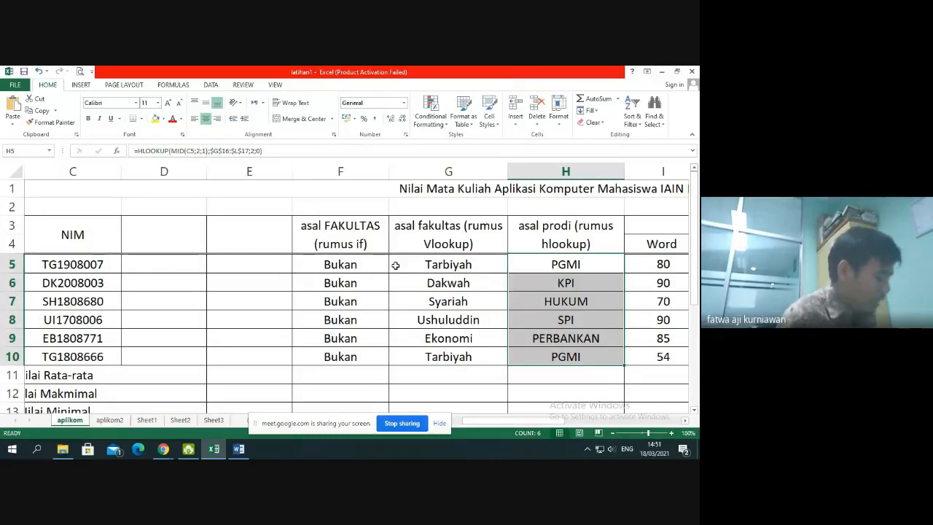
key("ctrl+z")
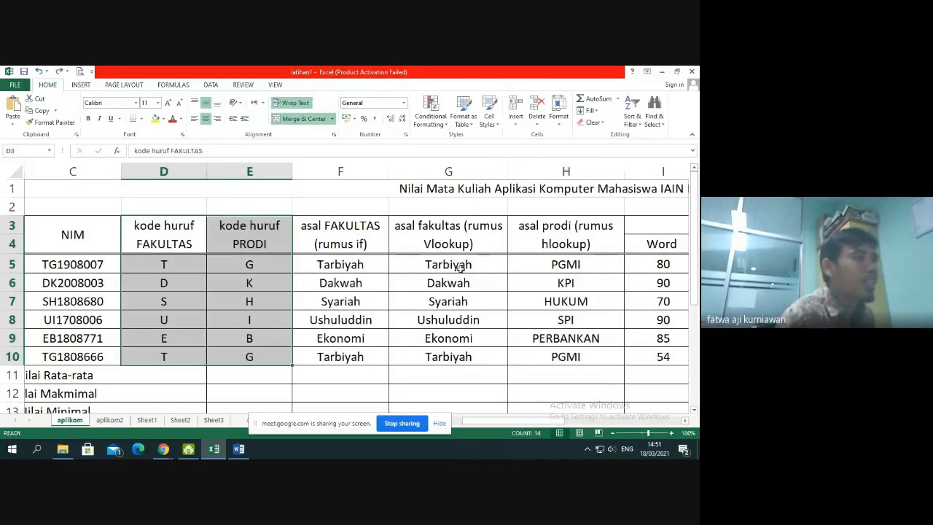
Review the nested LEFT(C5;1) lookup value in the G5 VLOOKUP formula, leaving the formula as it is
left_click(460, 268)
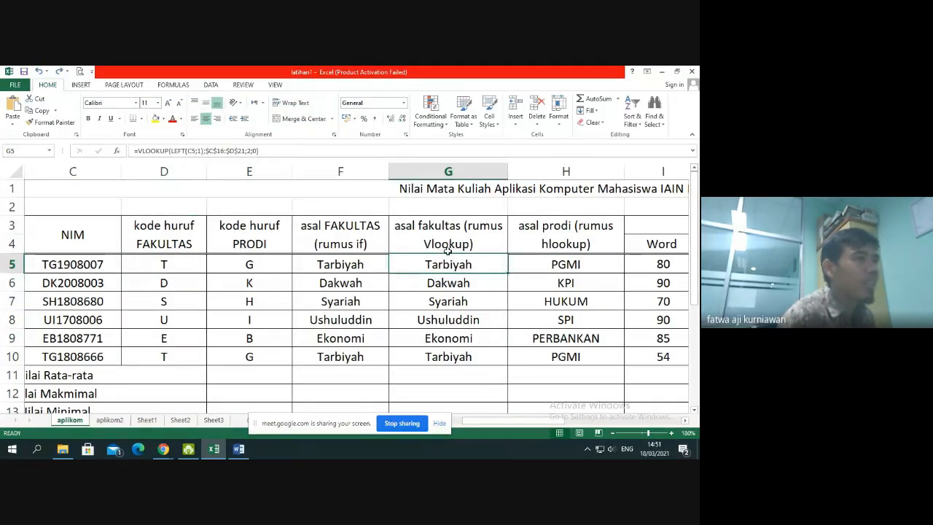
double_click(476, 269)
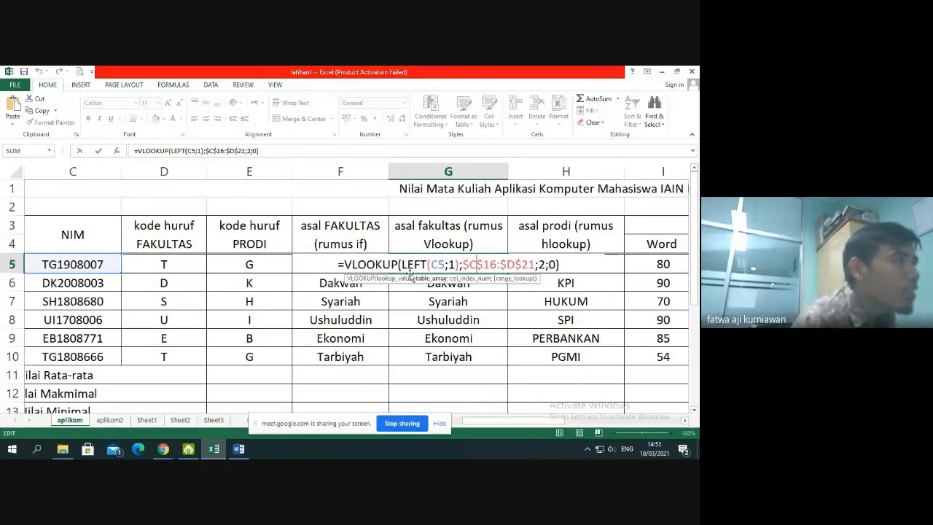
left_click_drag(402, 265, 459, 264)
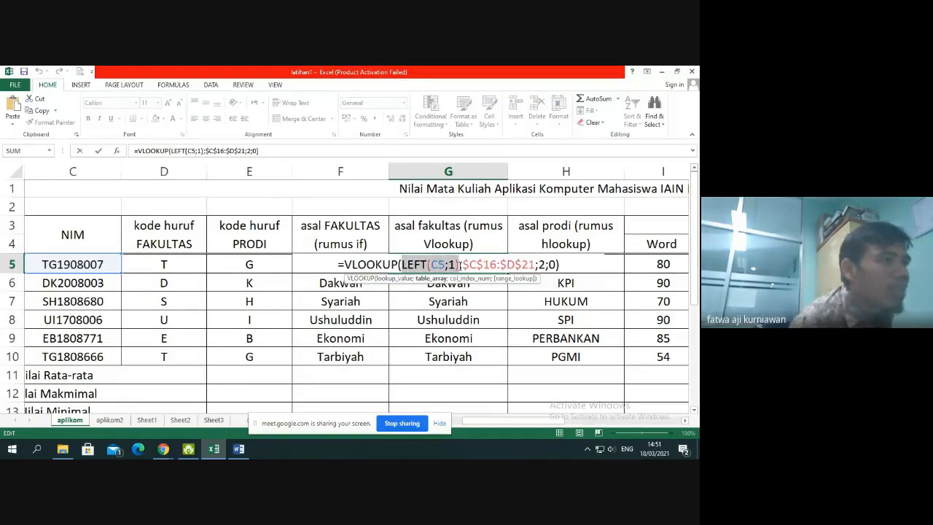
key("Return")
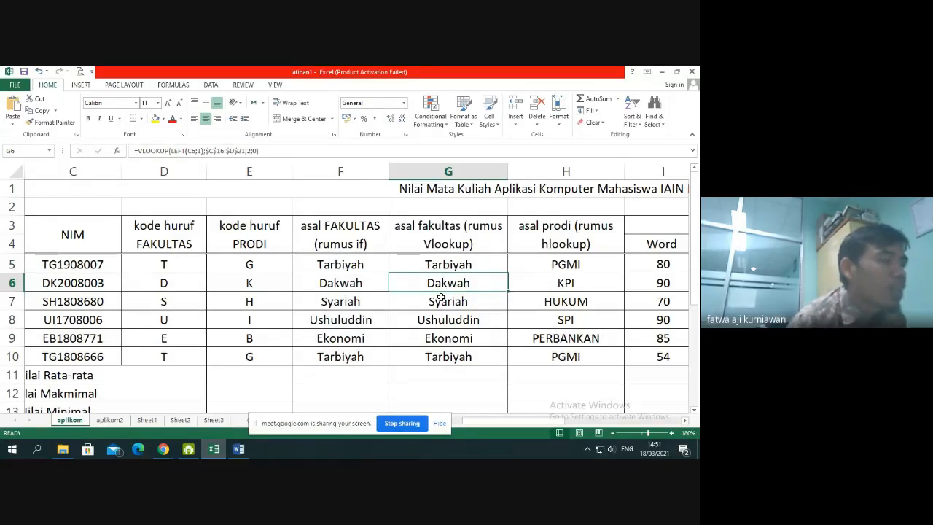
Examine the faculty code table and the empty rows beneath it where further faculty codes would go
scroll(441, 297, "down", 4)
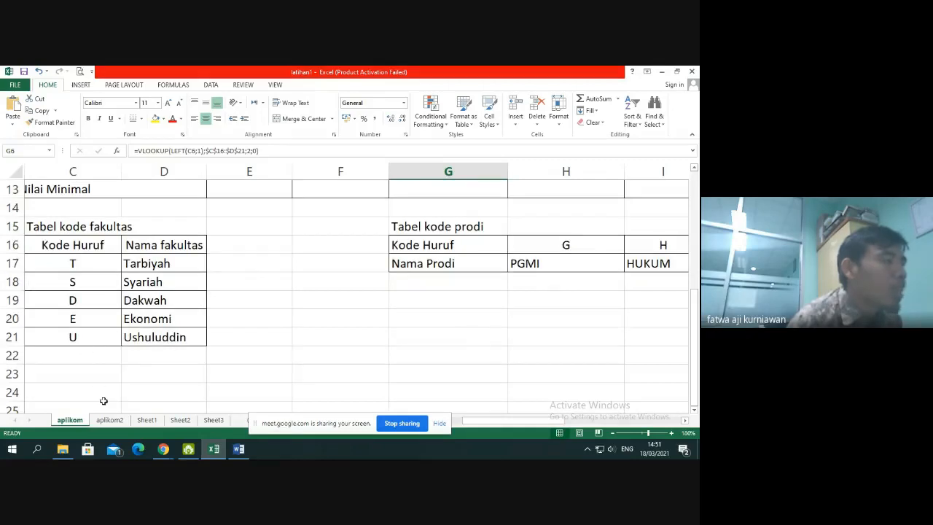
left_click(114, 370)
left_click_drag(97, 355, 98, 377)
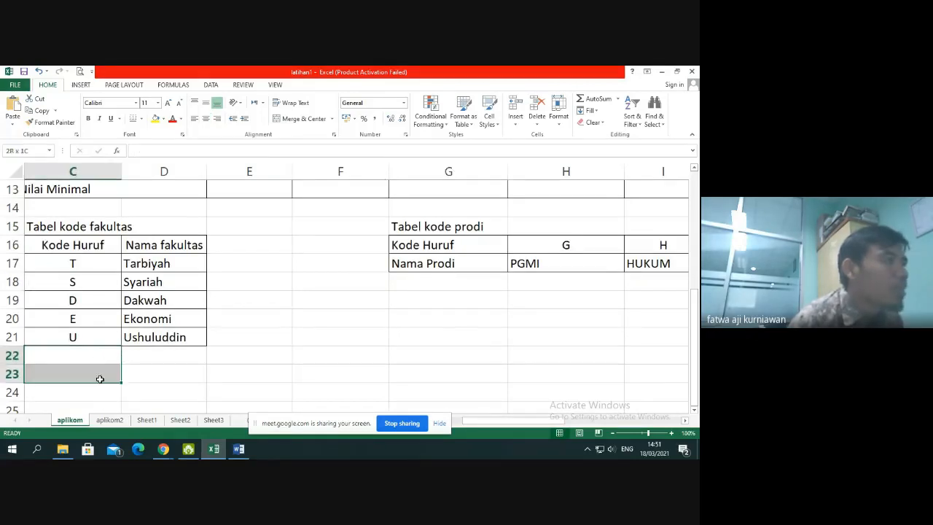
left_click(87, 264)
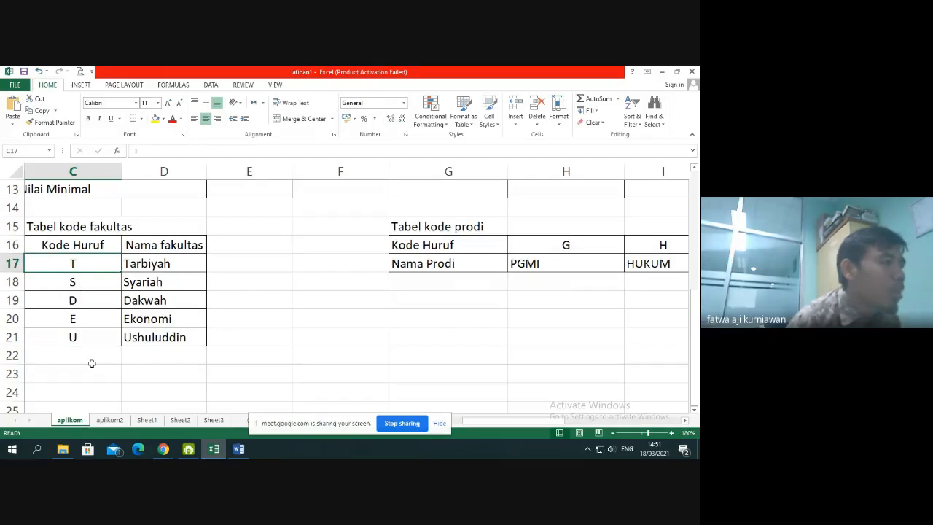
left_click(95, 373)
left_click(102, 393)
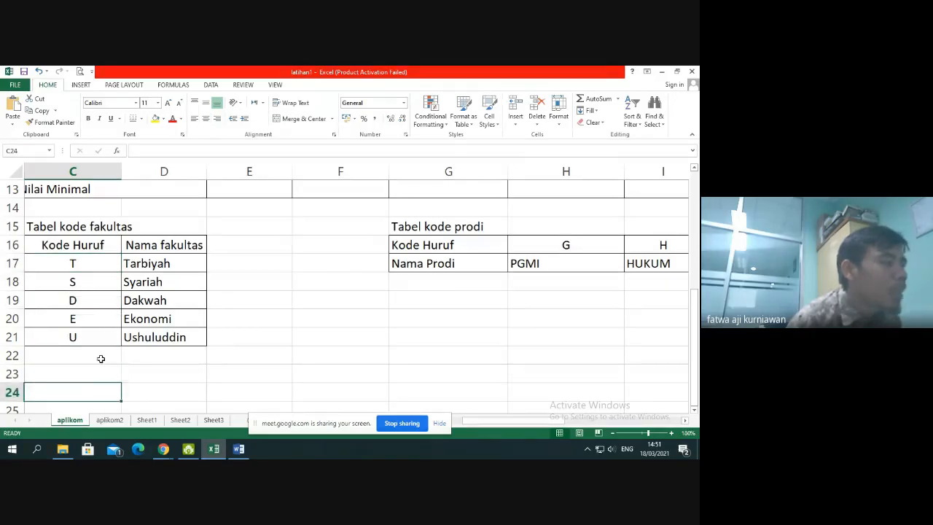
left_click(104, 370)
left_click(104, 388)
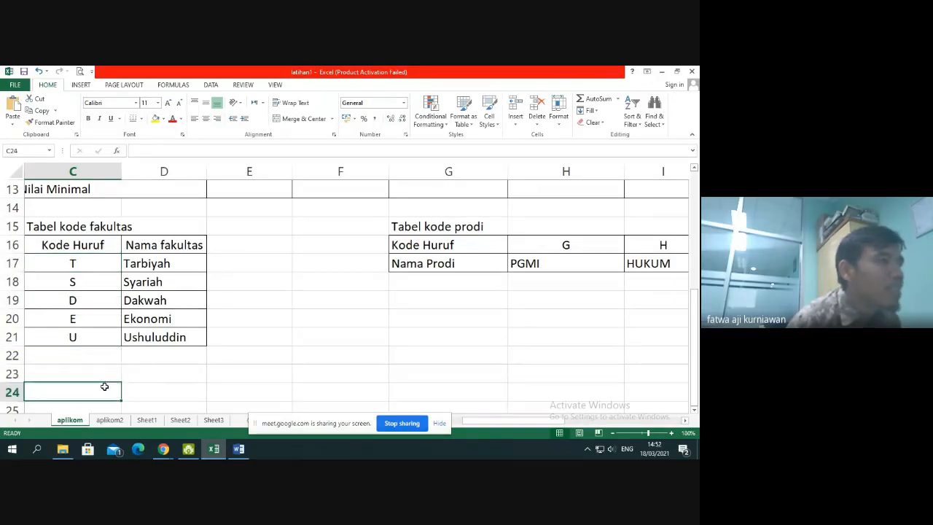
Check the nested VLOOKUP formulas in the faculty column from G5 down to G10
scroll(374, 348, "up", 4)
left_click(460, 269)
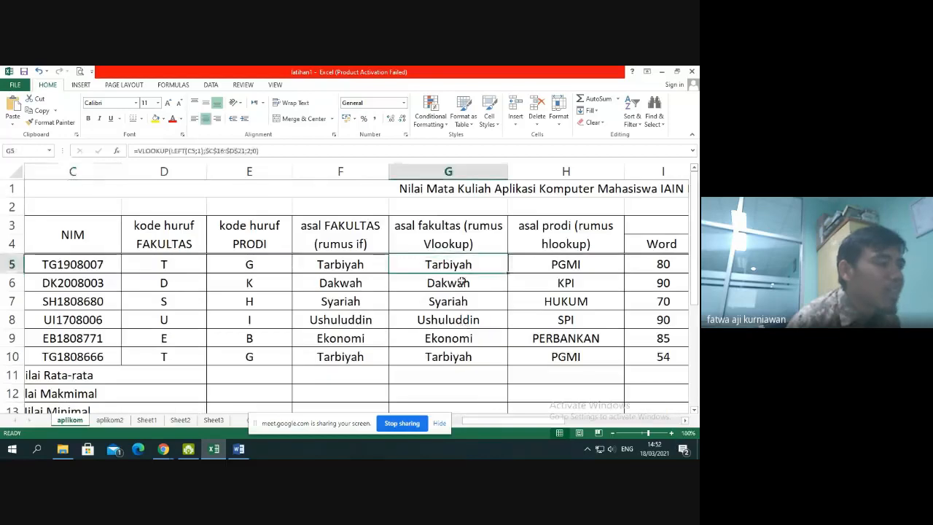
left_click(448, 283)
left_click(447, 340)
left_click(455, 357)
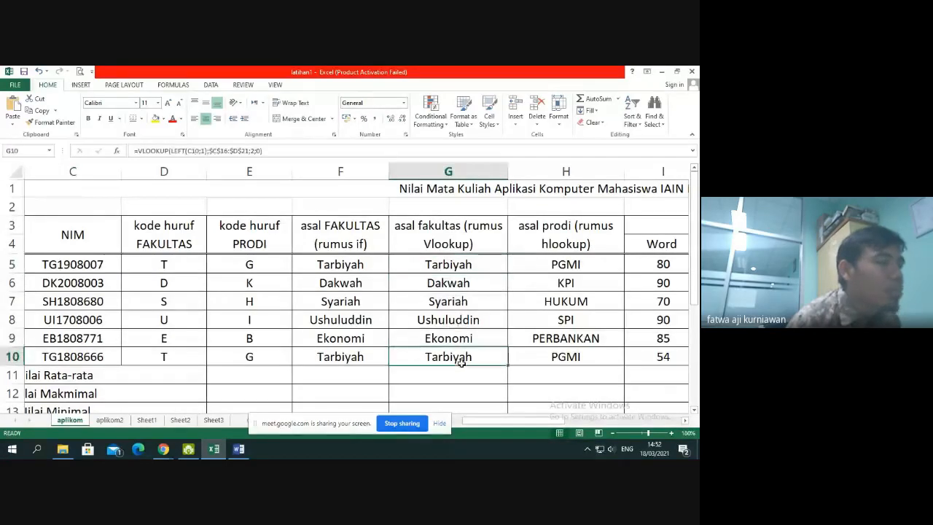
left_click(458, 265)
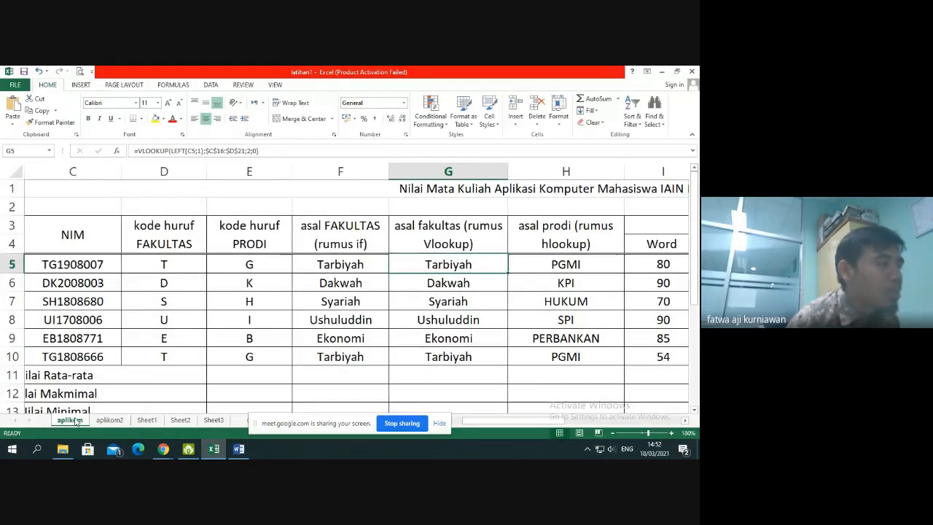
scroll(76, 404, "down", 5)
scroll(73, 365, "up", 4)
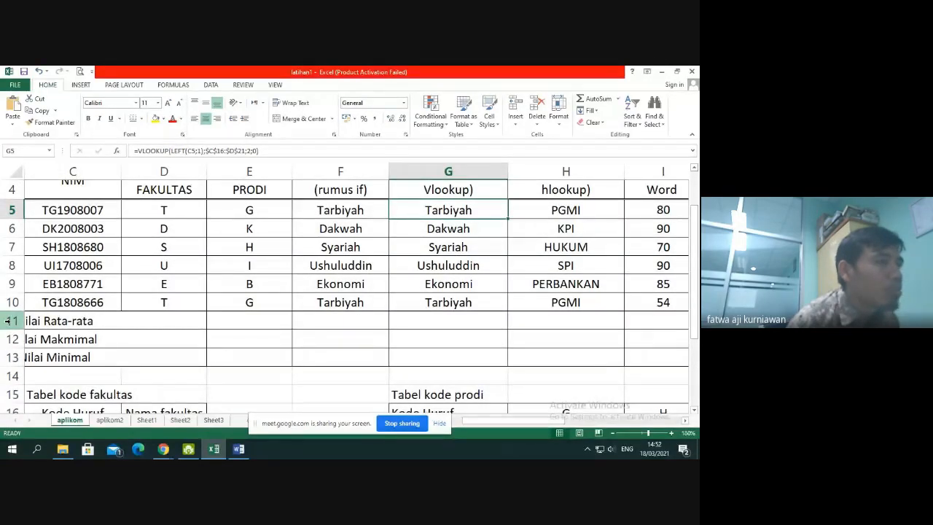
Review the NIM values in C5:C10 and the nested IF formula in F9, leaving the formula as it is
left_click(86, 234)
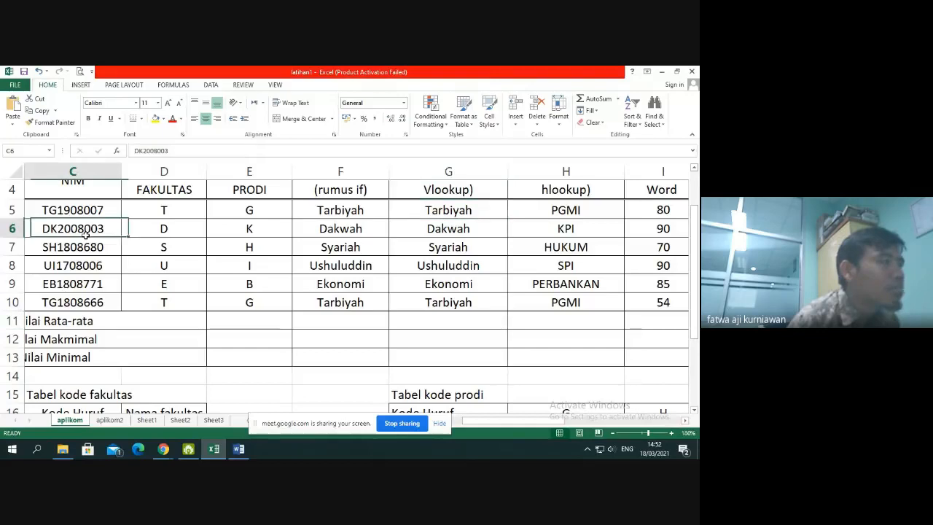
left_click_drag(86, 211, 103, 302)
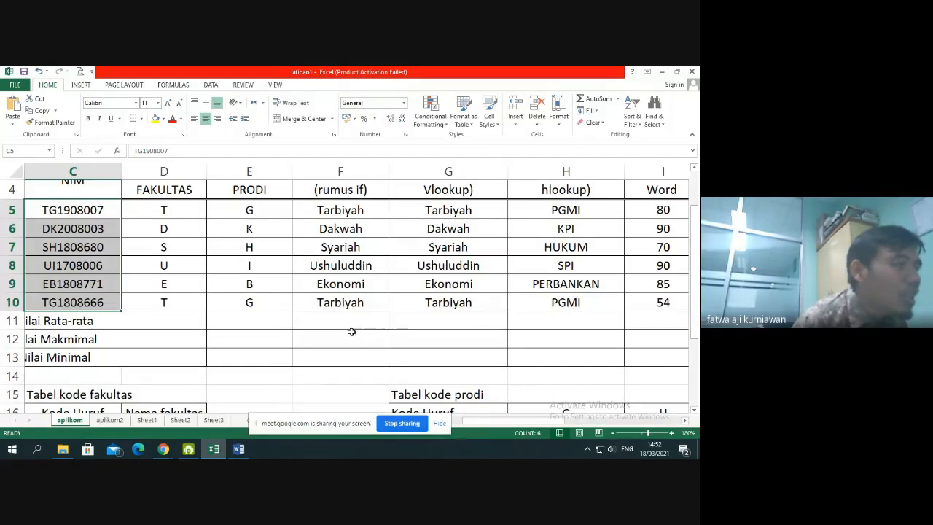
scroll(214, 323, "down", 3)
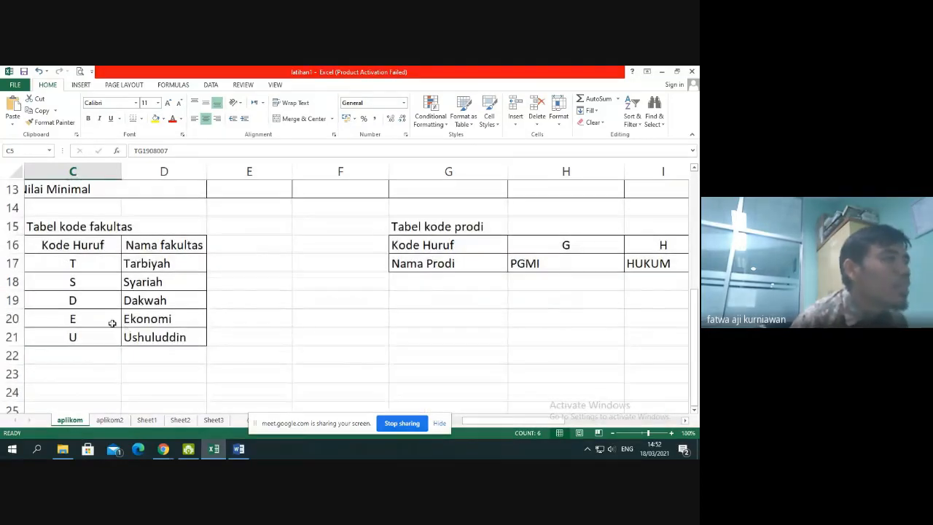
scroll(114, 323, "up", 2)
double_click(368, 228)
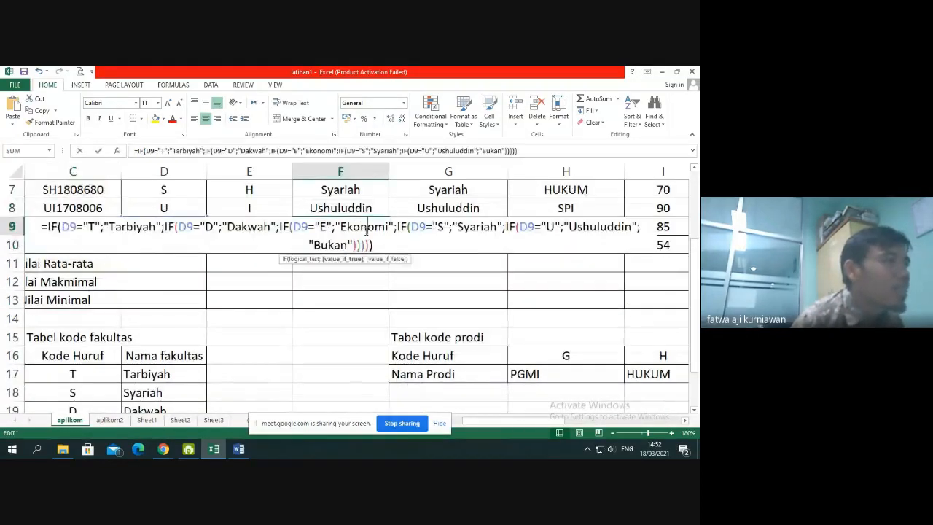
key("Return")
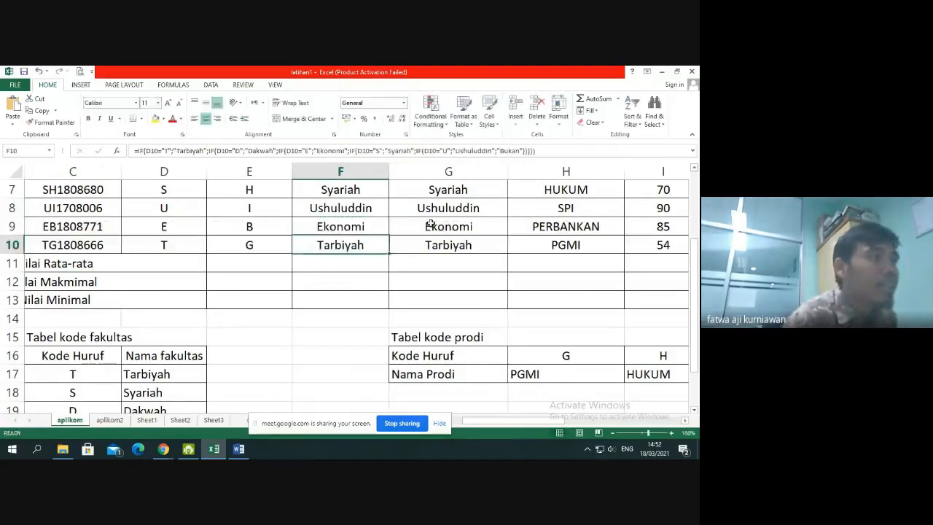
Review the $C$16:$D$21 table range in the G9 VLOOKUP formula against the faculty code table, leaving the formula as it is
double_click(449, 226)
left_click_drag(462, 227, 540, 222)
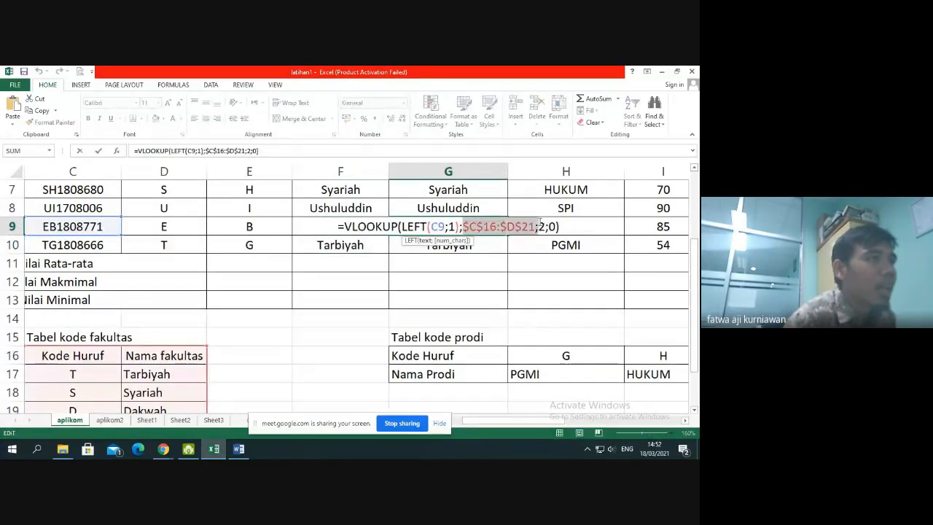
scroll(209, 311, "down", 3)
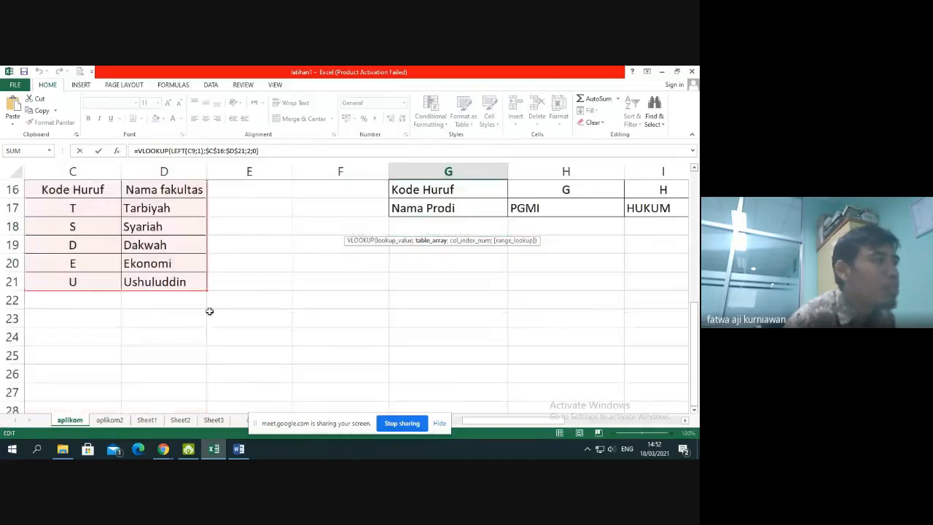
scroll(428, 271, "up", 5)
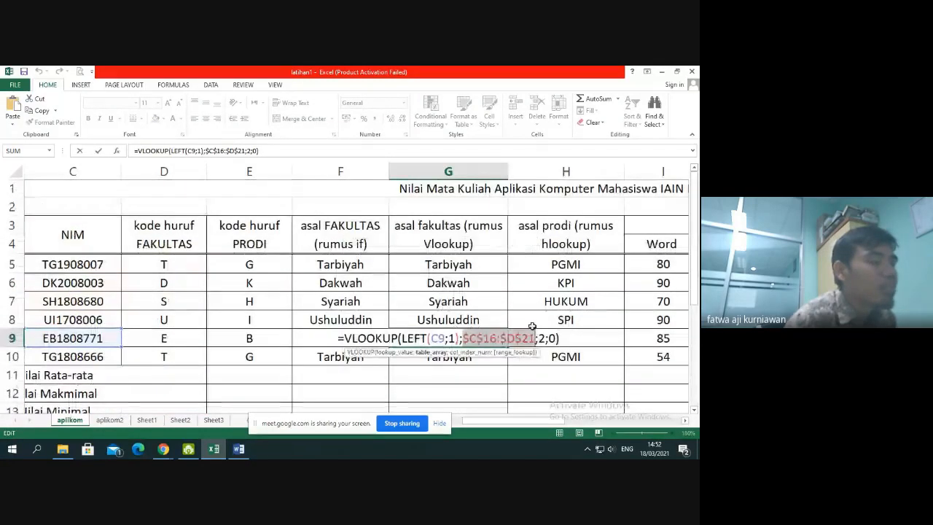
scroll(280, 355, "down", 4)
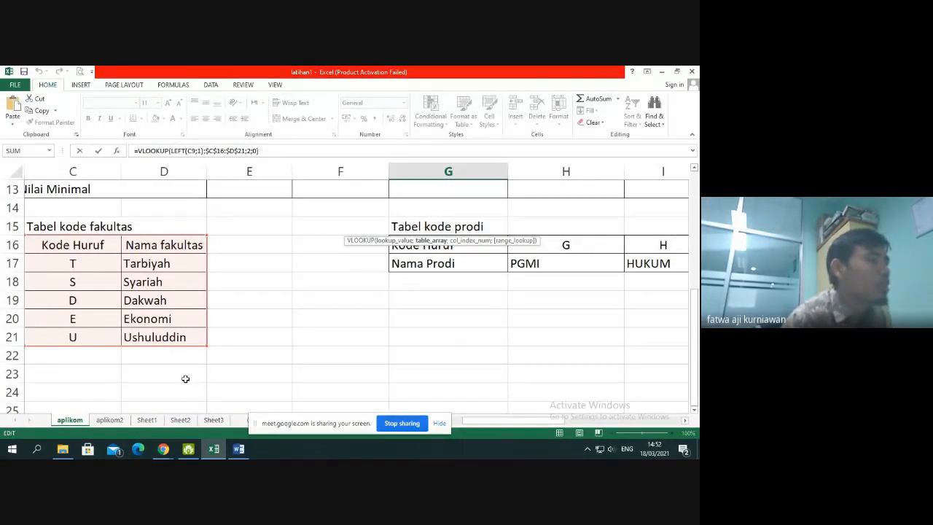
scroll(273, 356, "up", 4)
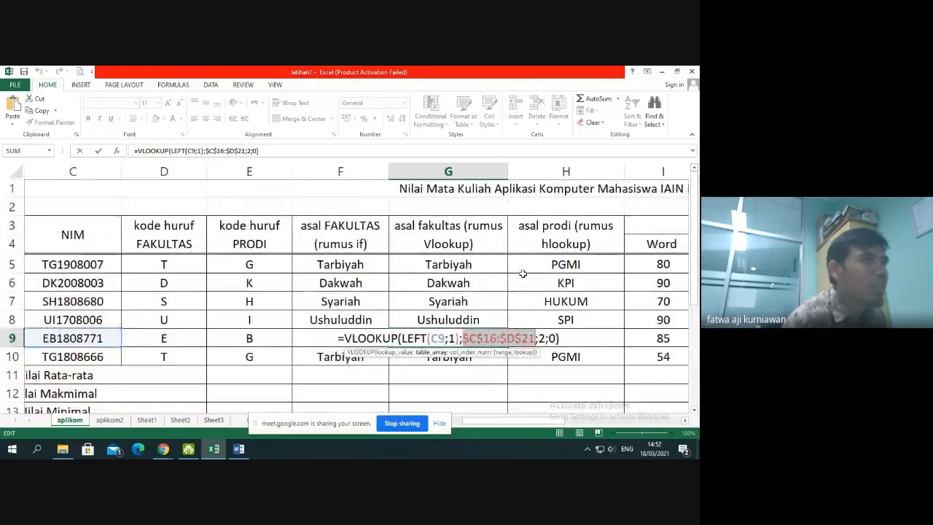
left_click(550, 336)
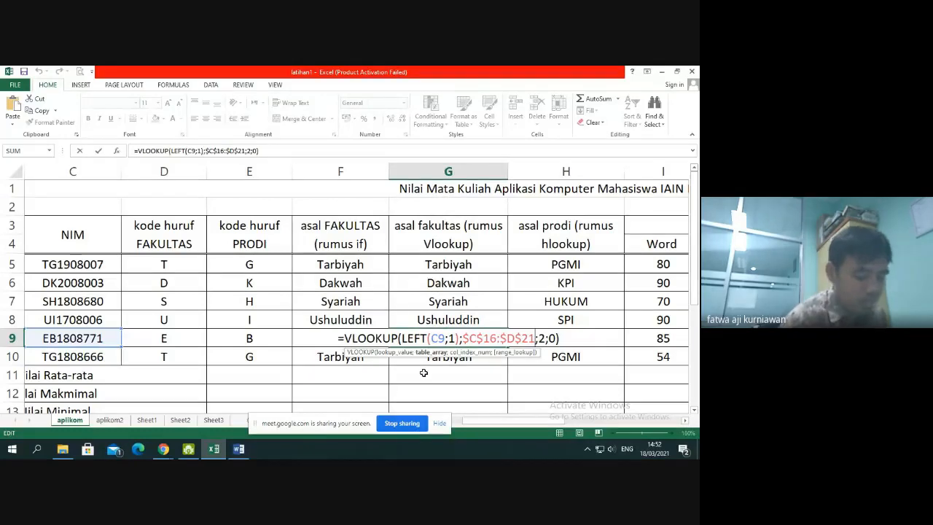
key("Return")
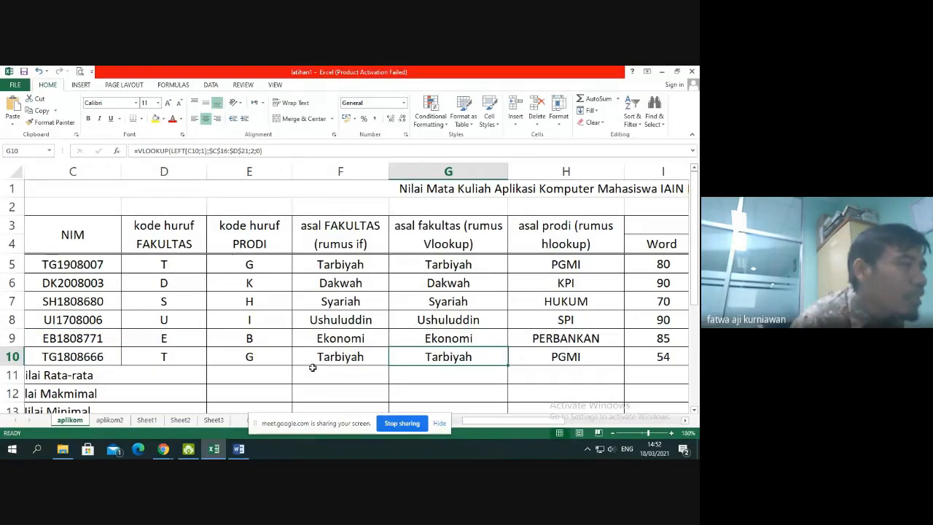
Check the Google Meet call and the Microsoft Excel topic list in the Word document, returning to the latihan1 workbook in Excel
left_click(168, 452)
left_click(140, 406)
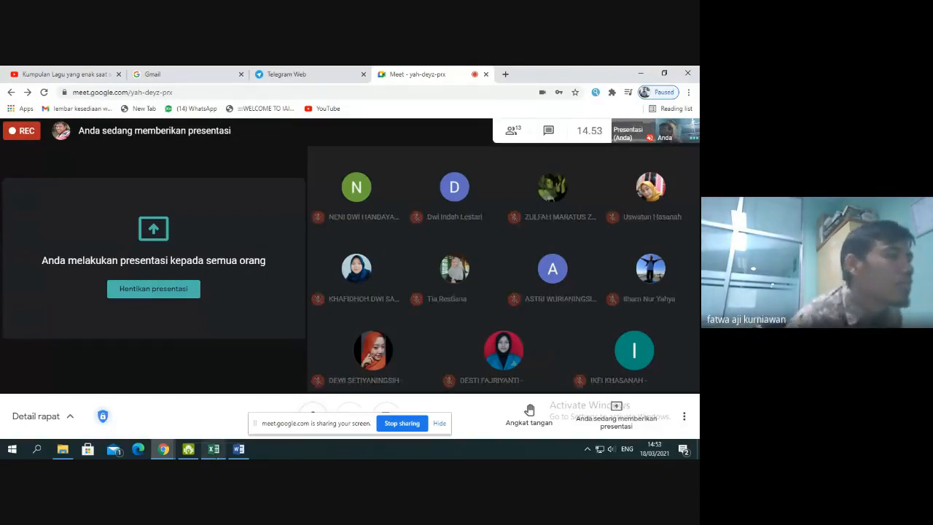
left_click(238, 448)
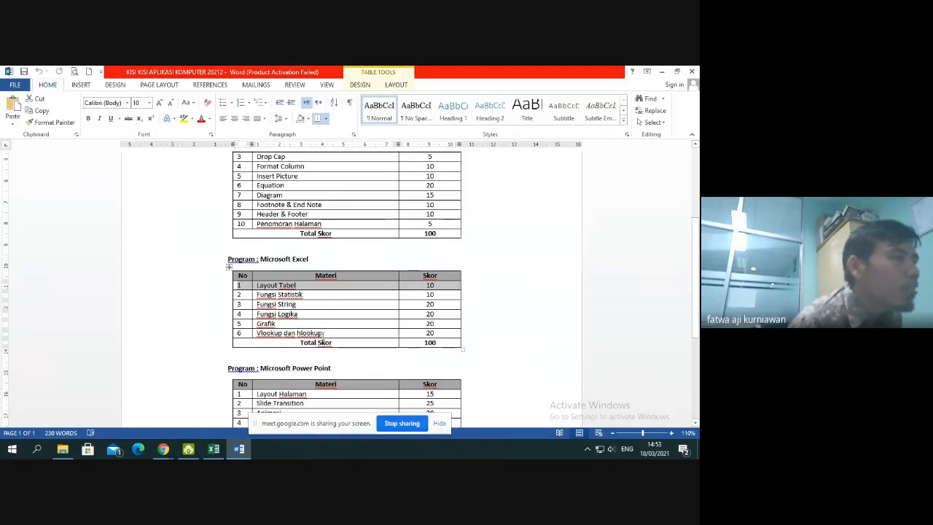
left_click(214, 449)
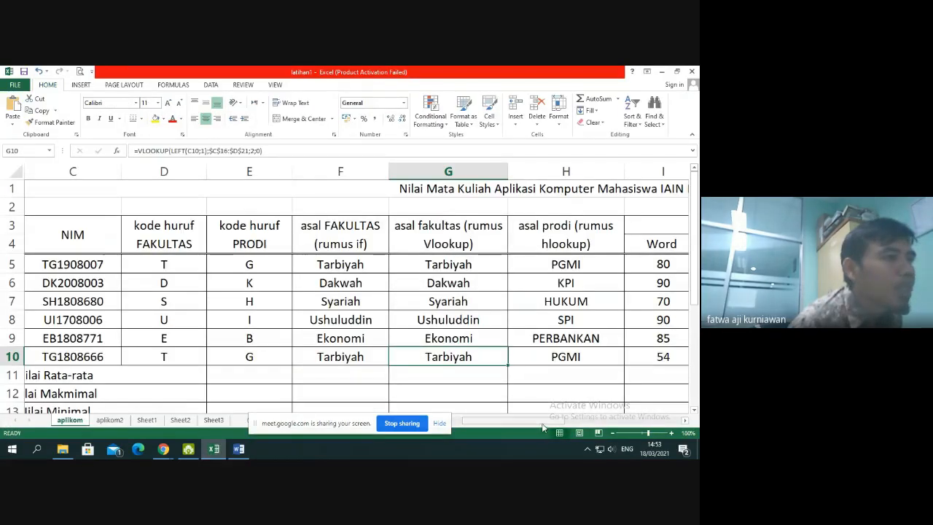
Hide columns D through H, from the faculty letter code to the HLOOKUP study program column
scroll(576, 422, "up", 5)
left_click_drag(589, 429, 568, 430)
left_click_drag(383, 171, 285, 172)
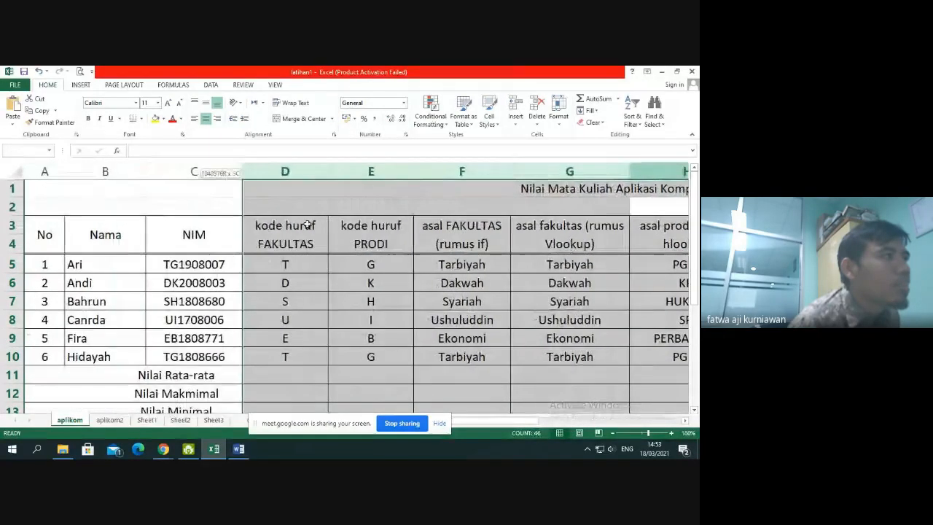
right_click(288, 169)
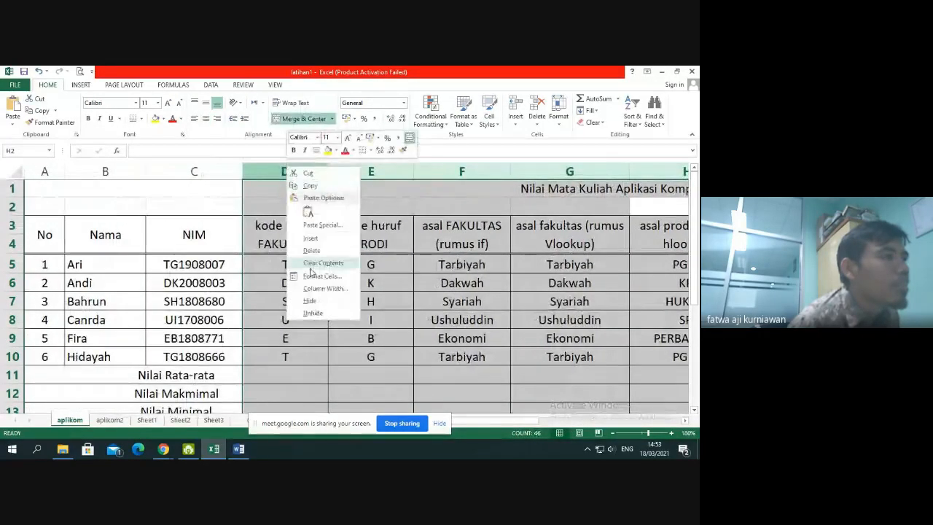
left_click(310, 301)
Calculate the weighted Word score in L5 with =30%*I5 and fill the formula down to L10
left_click_drag(573, 421, 410, 427)
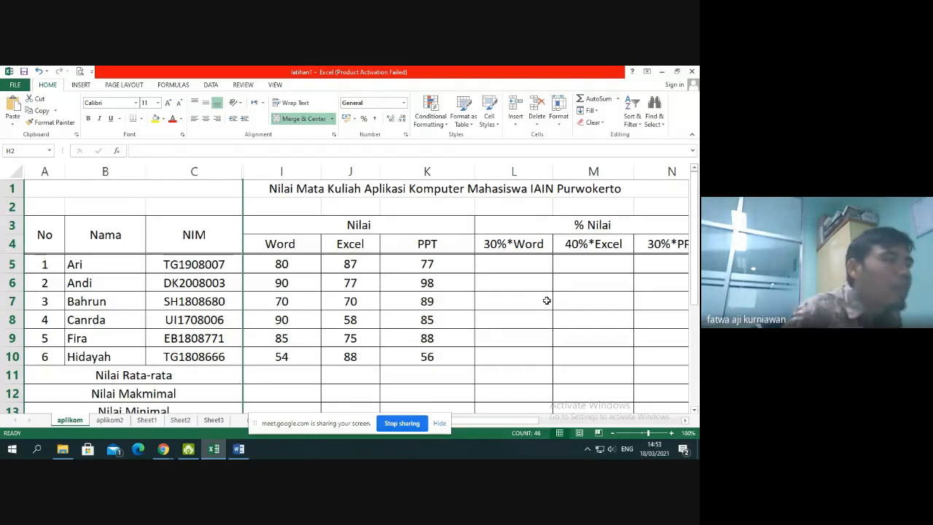
left_click_drag(535, 421, 559, 423)
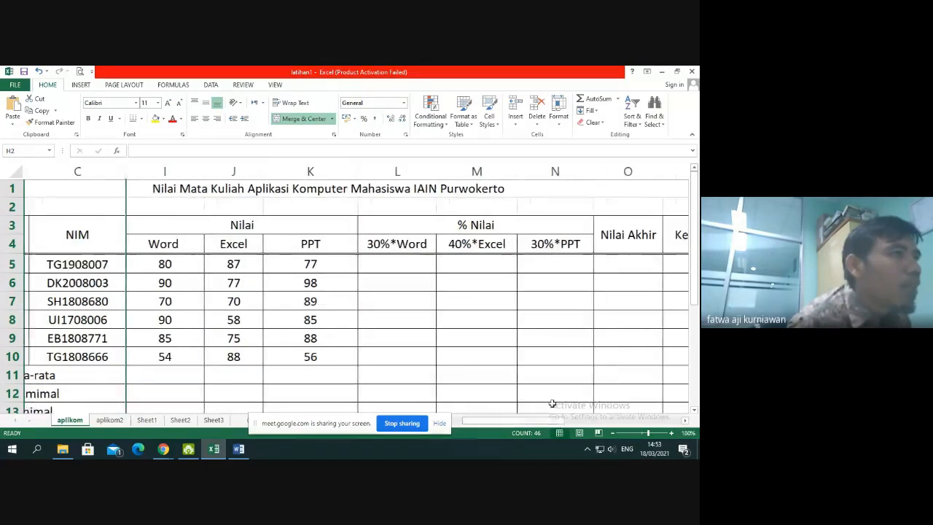
left_click(429, 247)
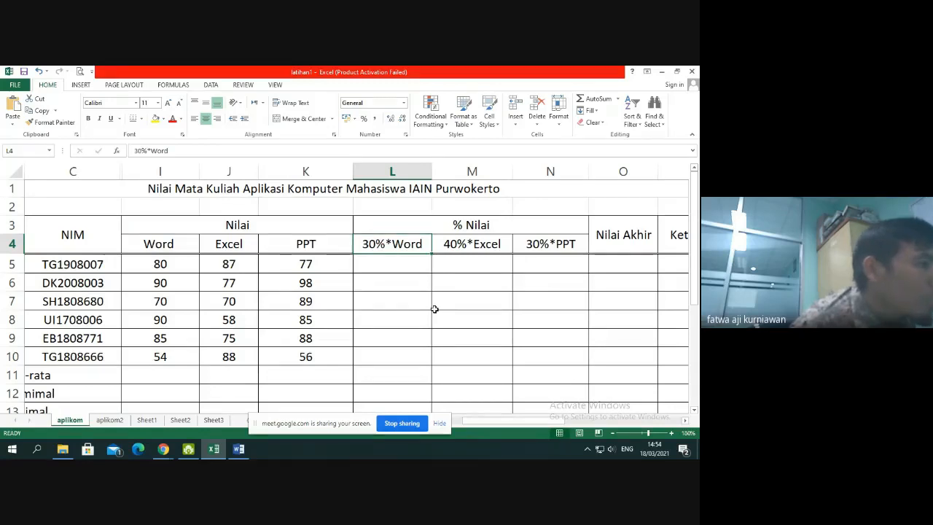
left_click(404, 262)
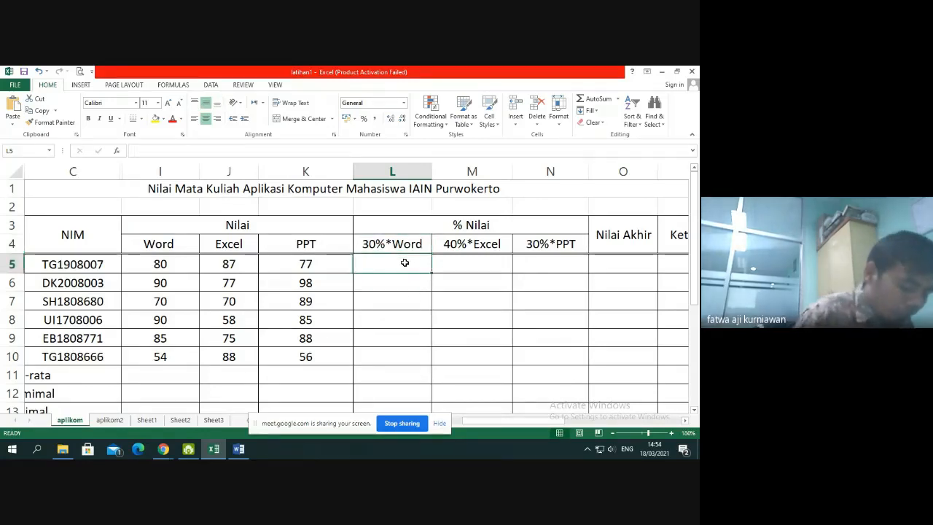
type("=")
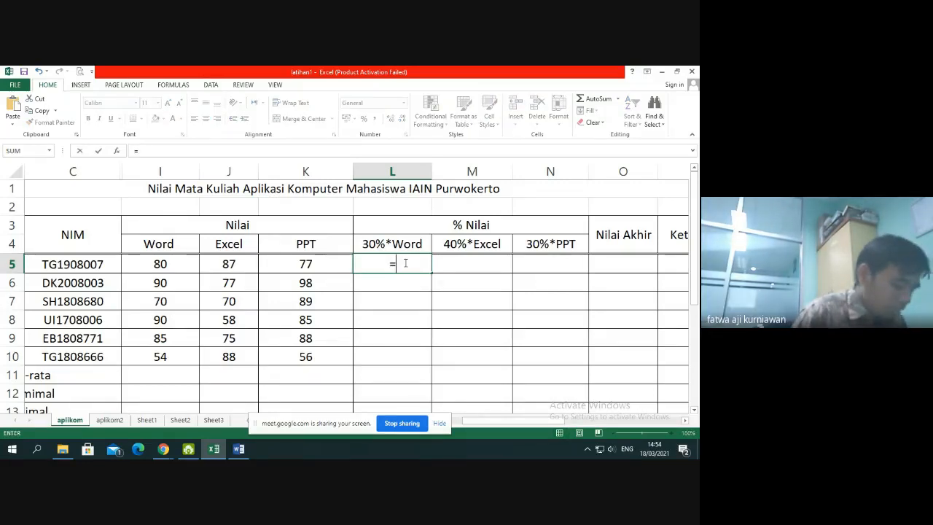
type("30")
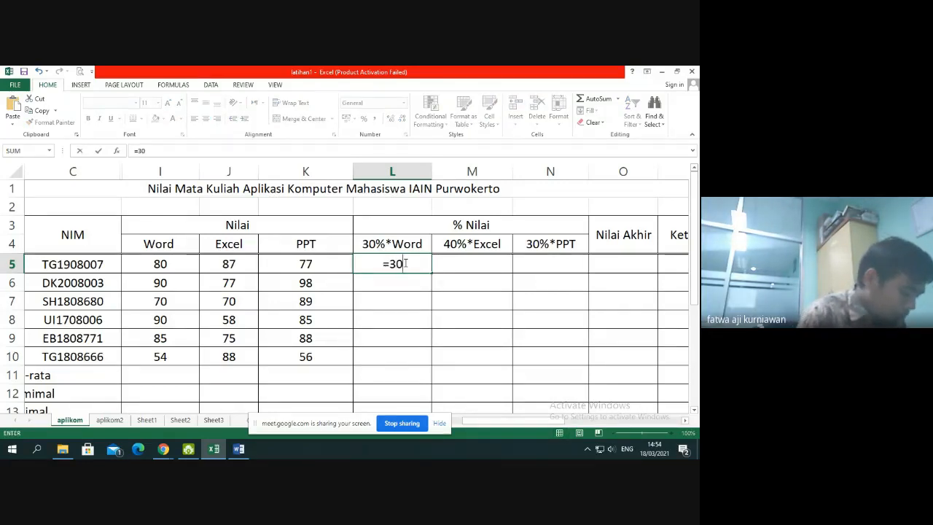
type("%")
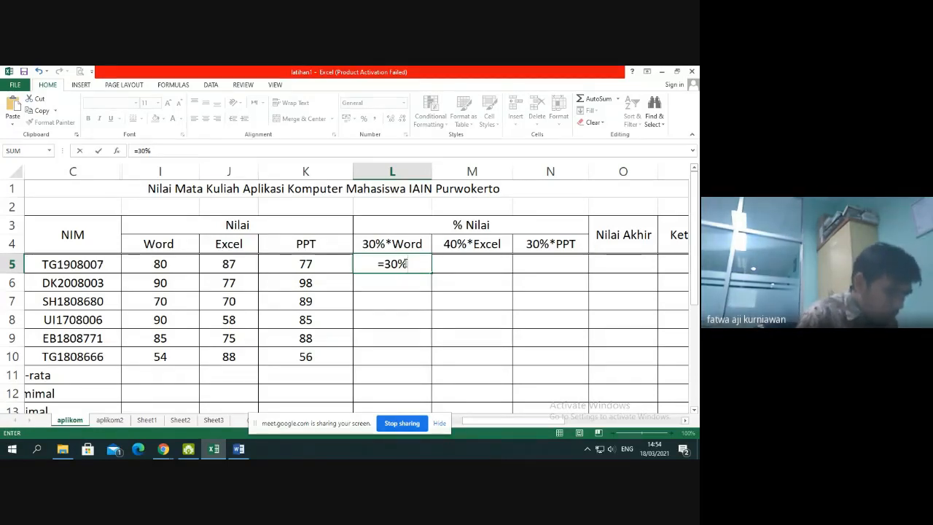
type("*")
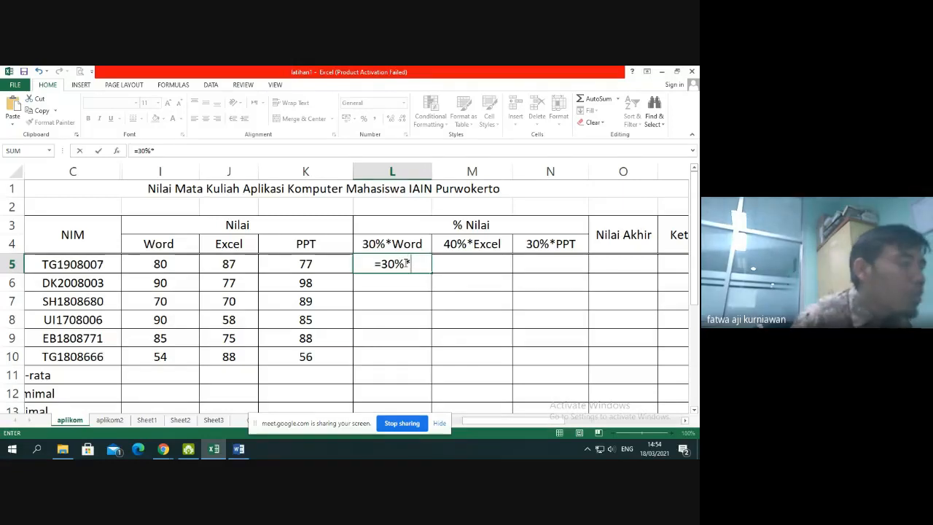
left_click(176, 262)
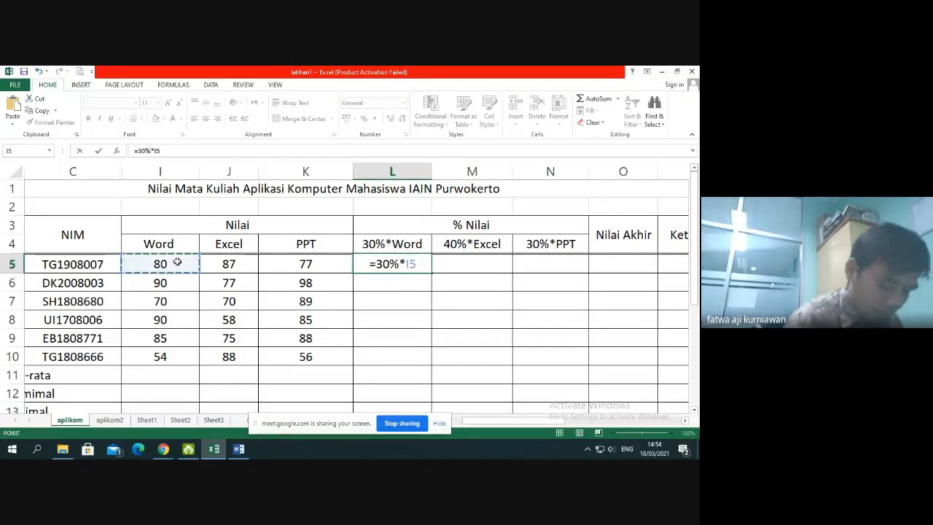
key("Return")
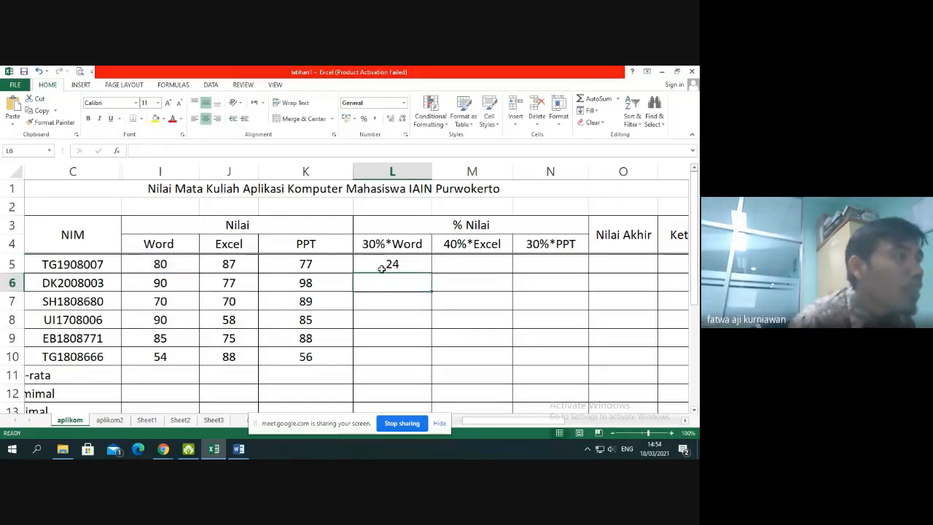
left_click(420, 269)
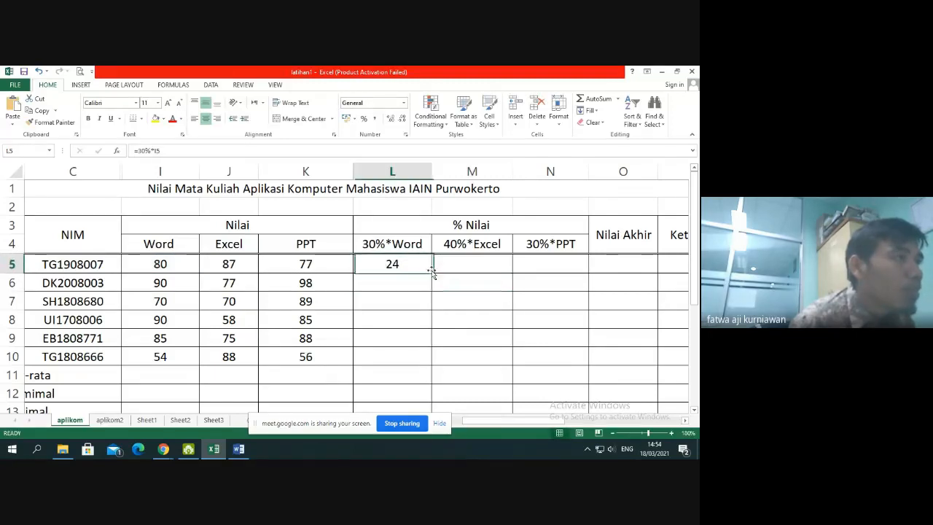
left_click_drag(431, 272, 420, 363)
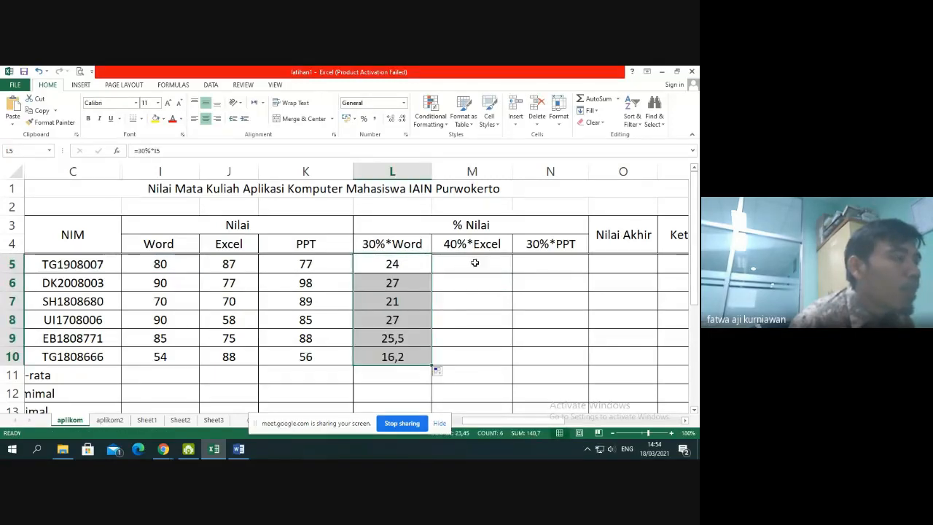
Calculate the weighted Excel score in M5 with =40%*J5 and fill the formula down to M10
left_click(475, 260)
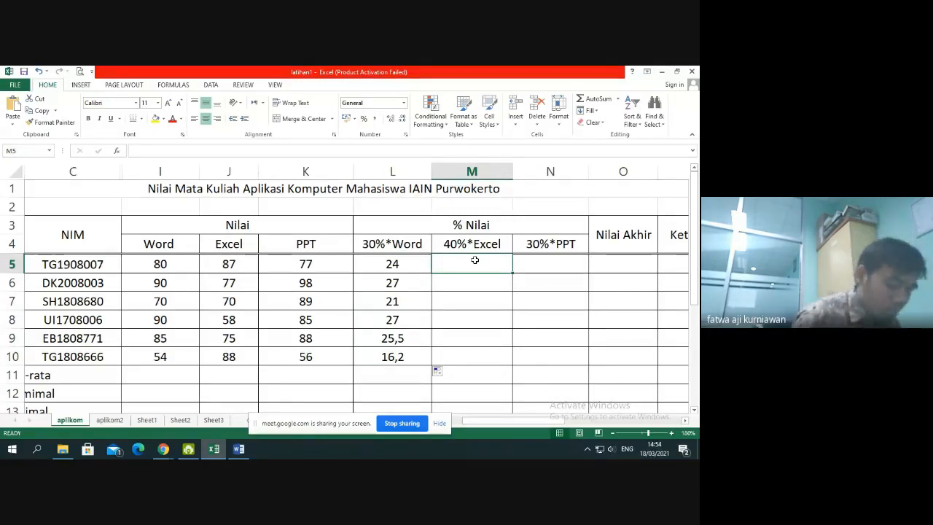
type("=40")
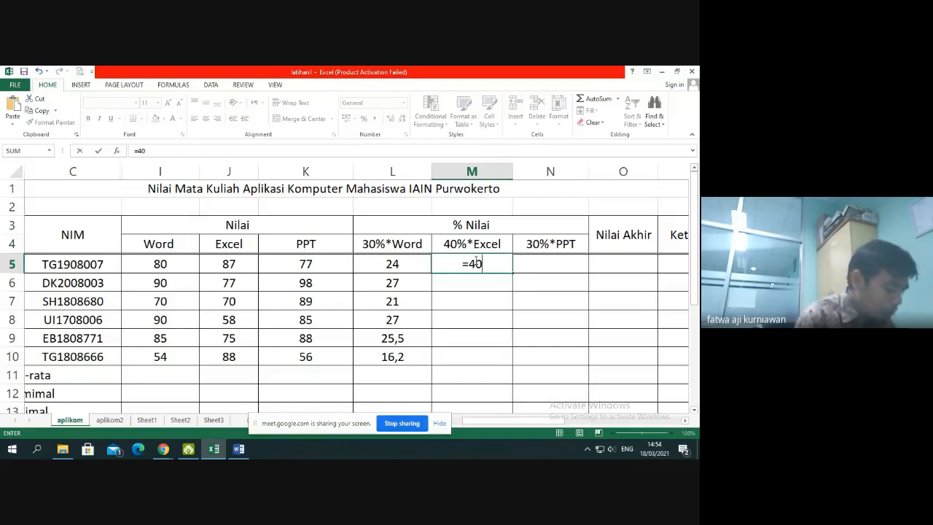
type("%*")
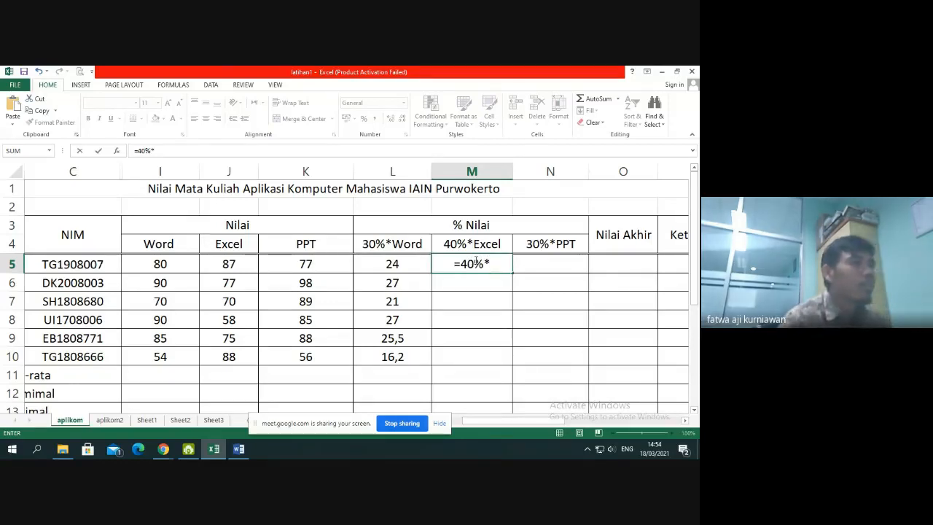
left_click(243, 261)
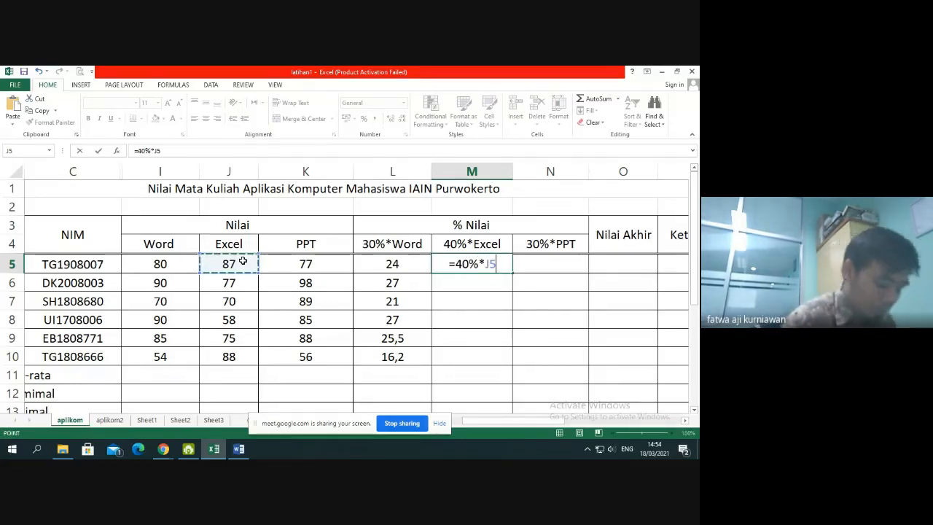
key("Return")
left_click(485, 270)
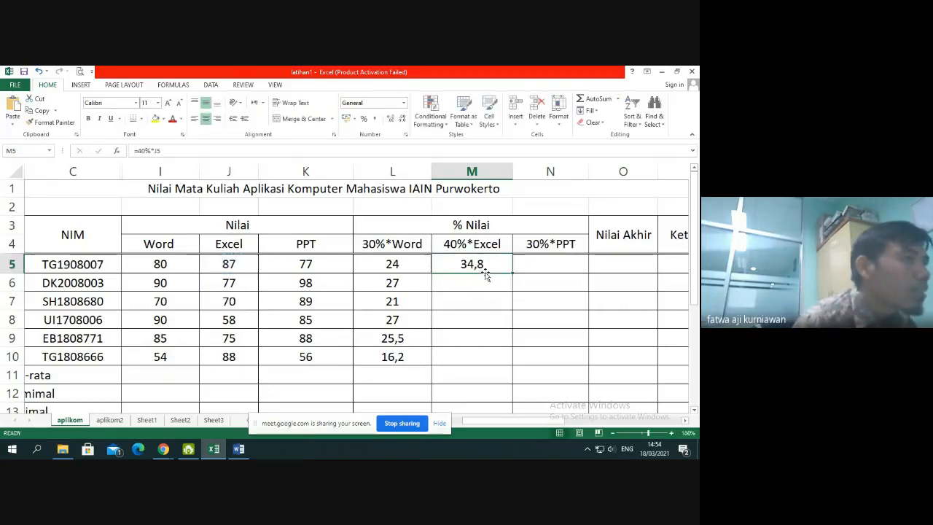
left_click_drag(513, 273, 496, 368)
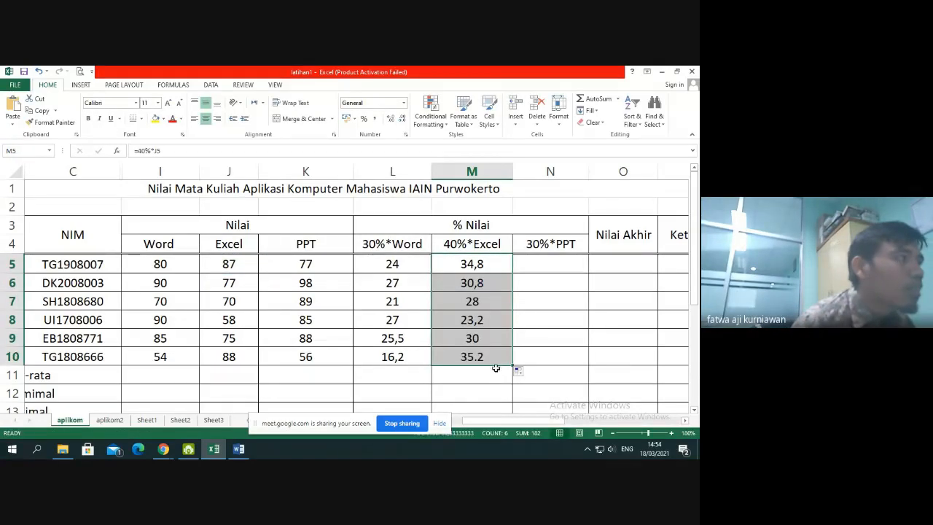
Calculate the weighted PPT score in N5 with =30%*K5 and fill the formula down to N10
left_click(555, 268)
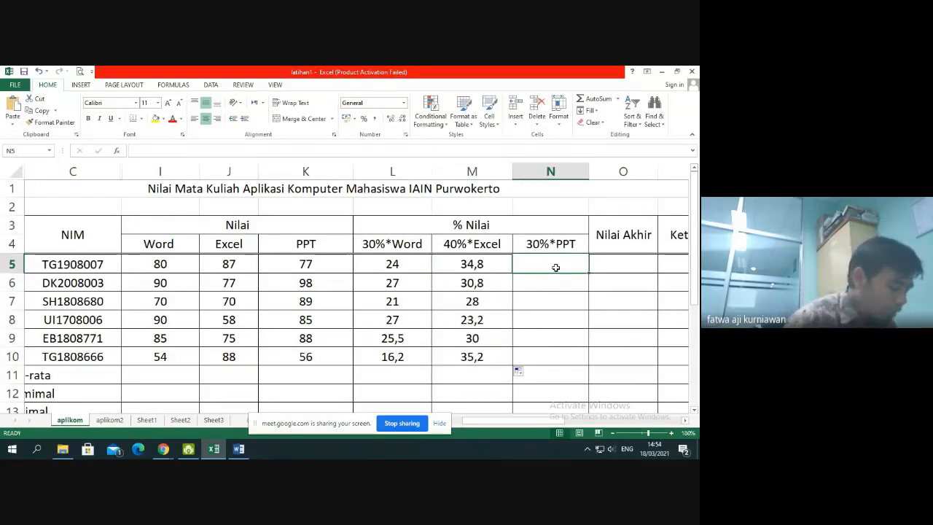
type("=30")
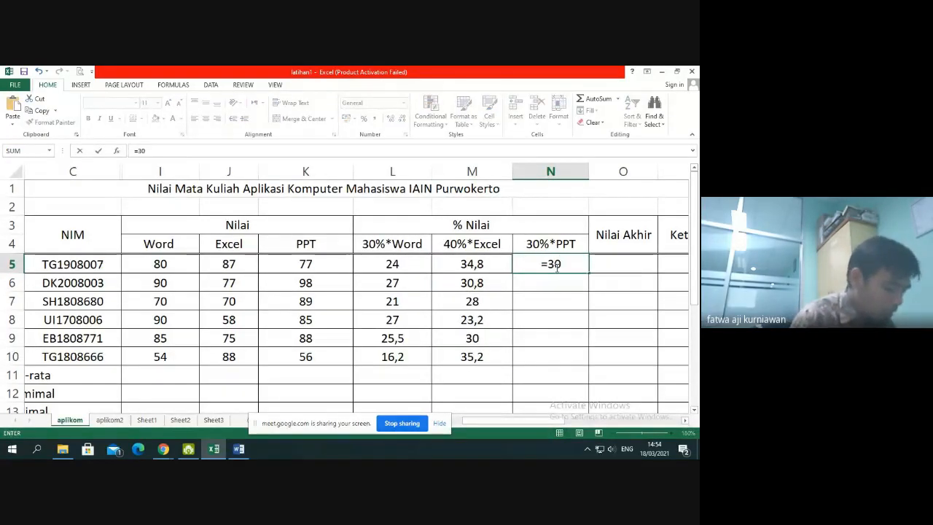
type("%")
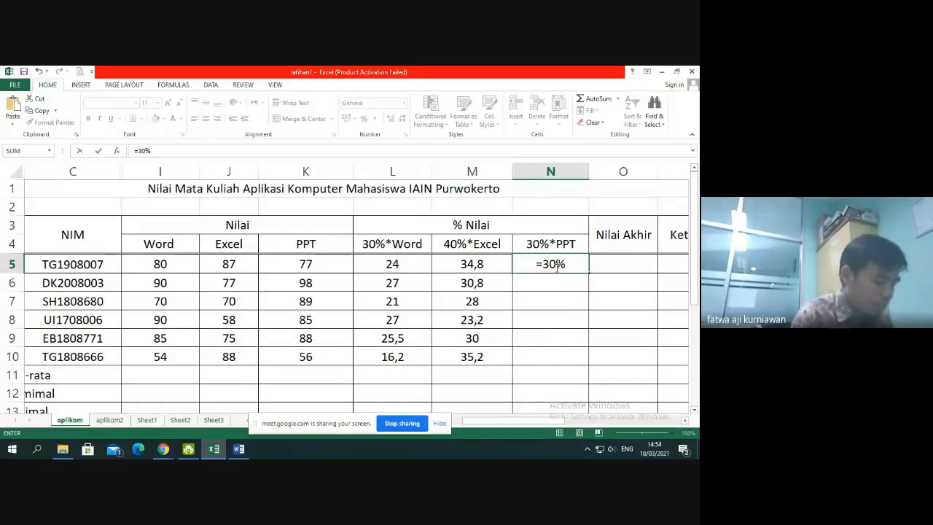
type("*")
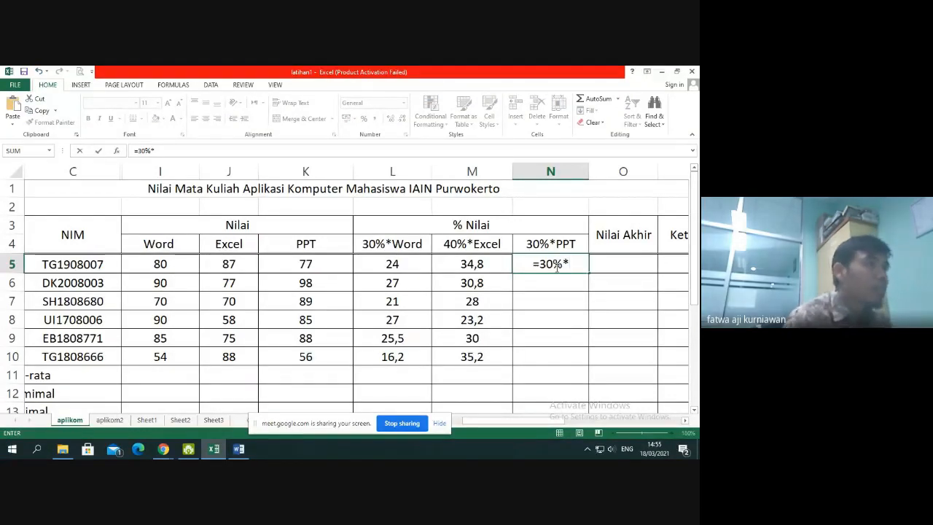
left_click(347, 261)
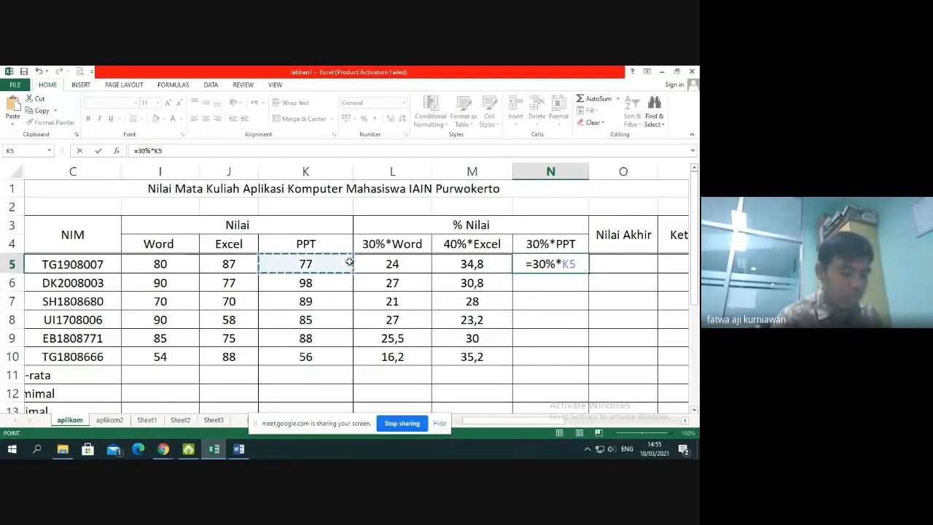
key("Return")
left_click(552, 265)
left_click_drag(589, 273, 589, 366)
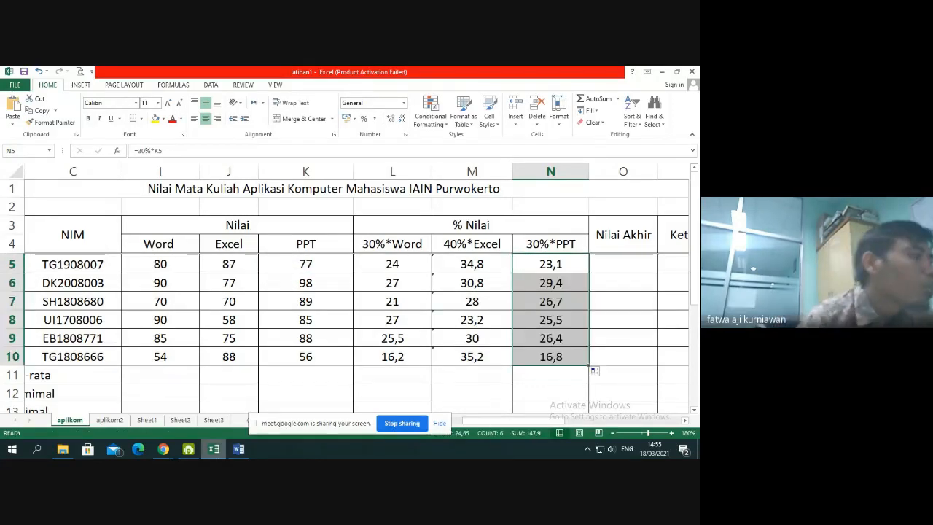
Switch to the Google Meet call in Chrome to check the participants, and return to the latihan1 workbook in Excel
mouse_move(165, 450)
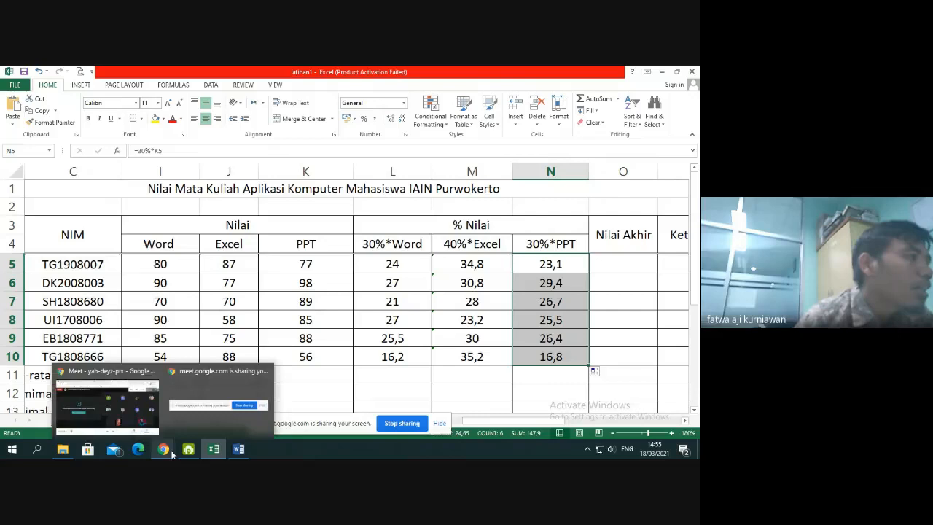
left_click(154, 411)
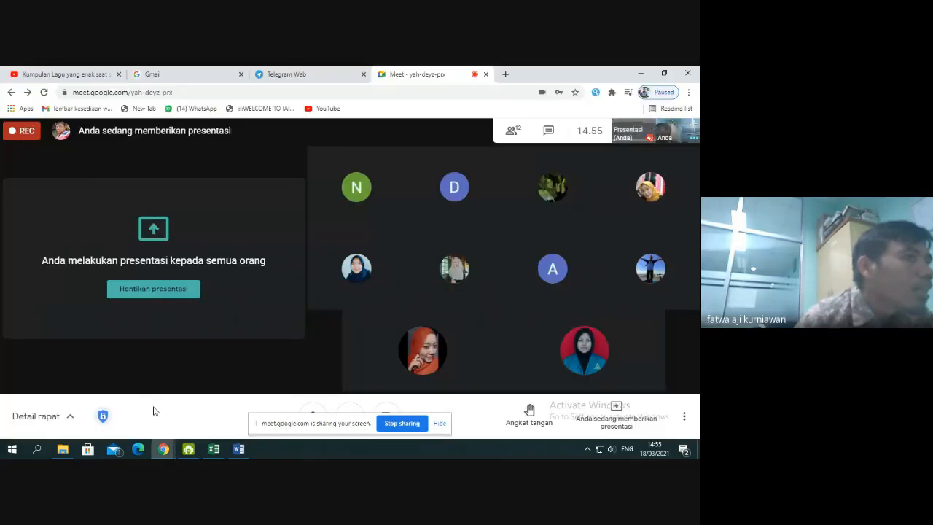
left_click(222, 451)
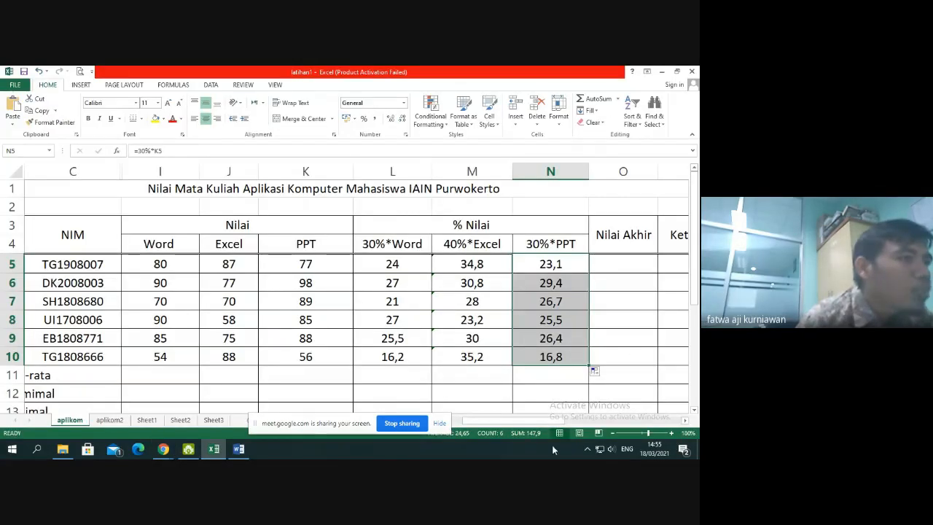
Calculate the first student's final score (Nilai Akhir) in O5 with =L5+M5+N5
left_click_drag(552, 422, 572, 425)
left_click(525, 271)
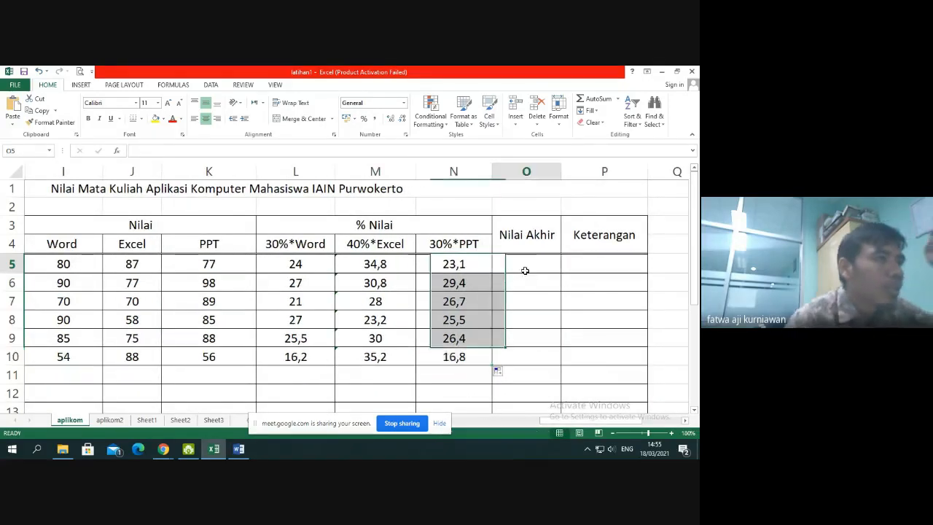
type("=")
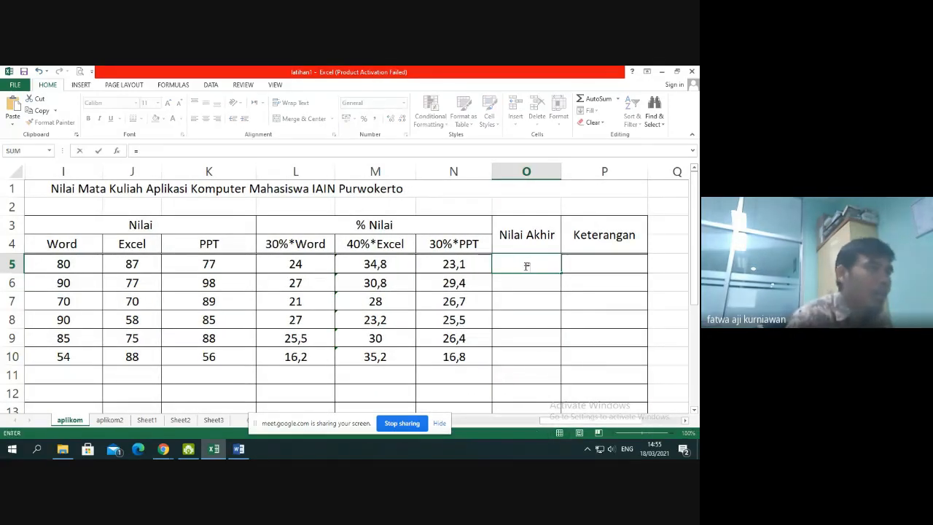
left_click(306, 264)
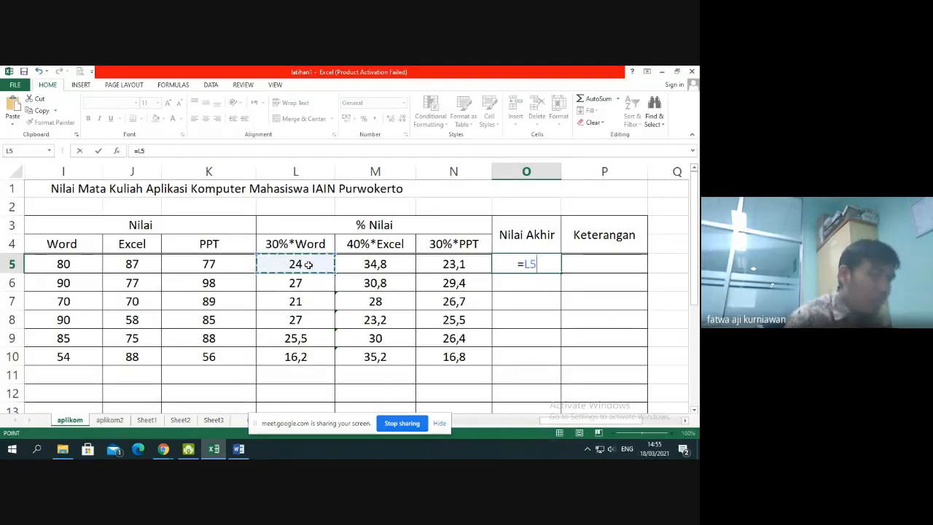
type("+")
left_click(378, 264)
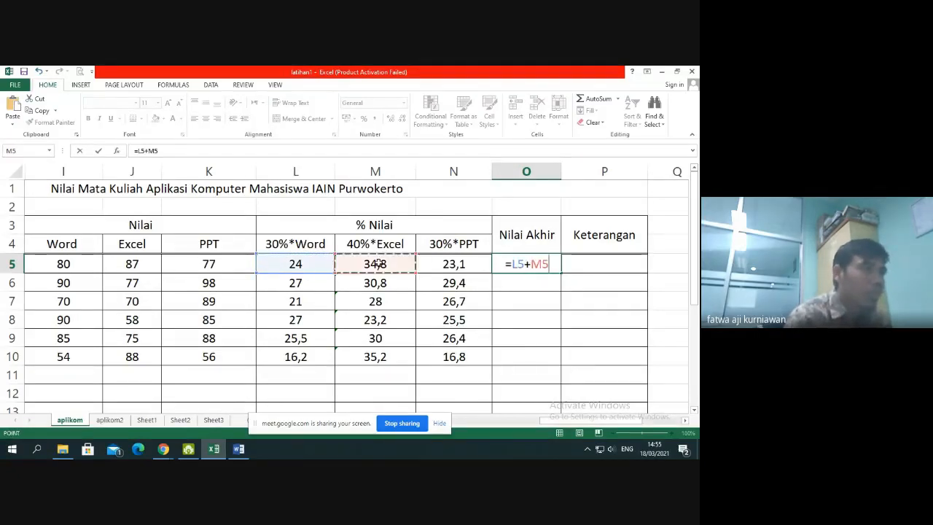
type("+")
left_click(436, 266)
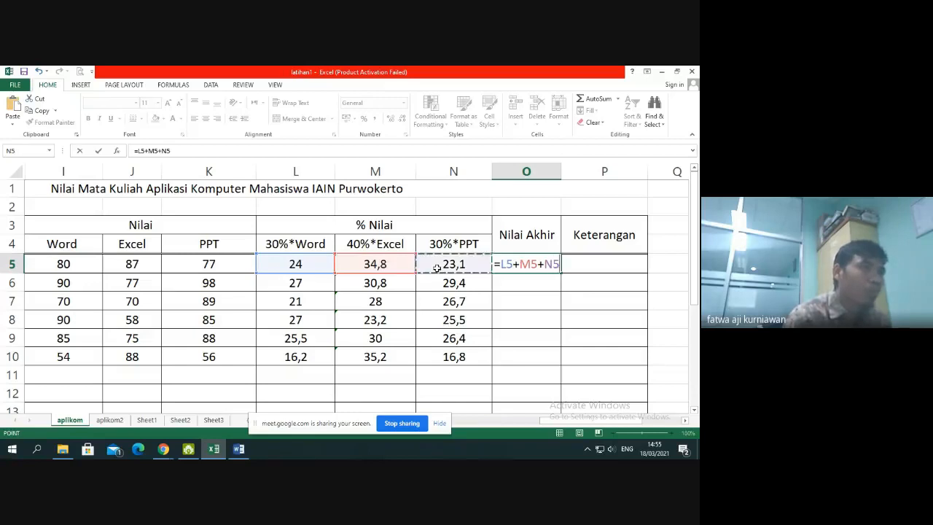
key("Return")
Enter =SUM(L5:N5) as the final score formula in O5 and fill it down to O10
left_click(534, 264)
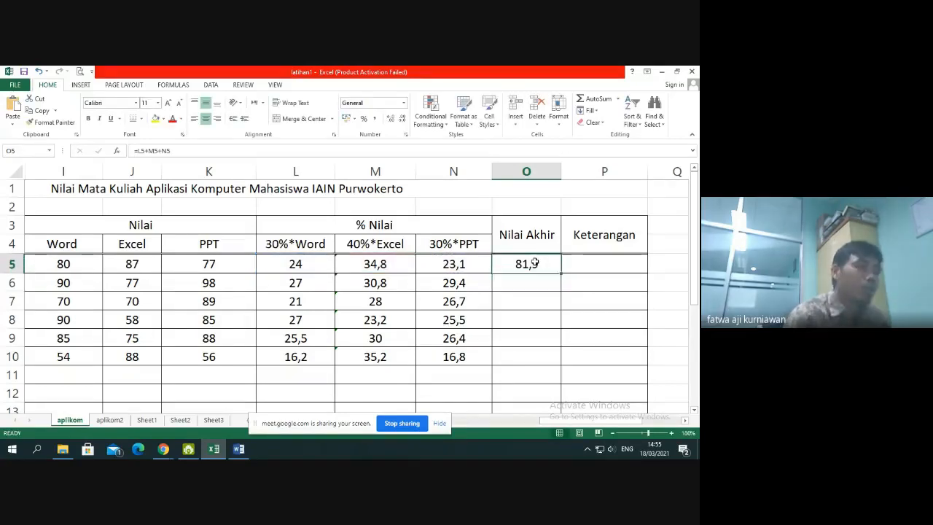
type("=sm")
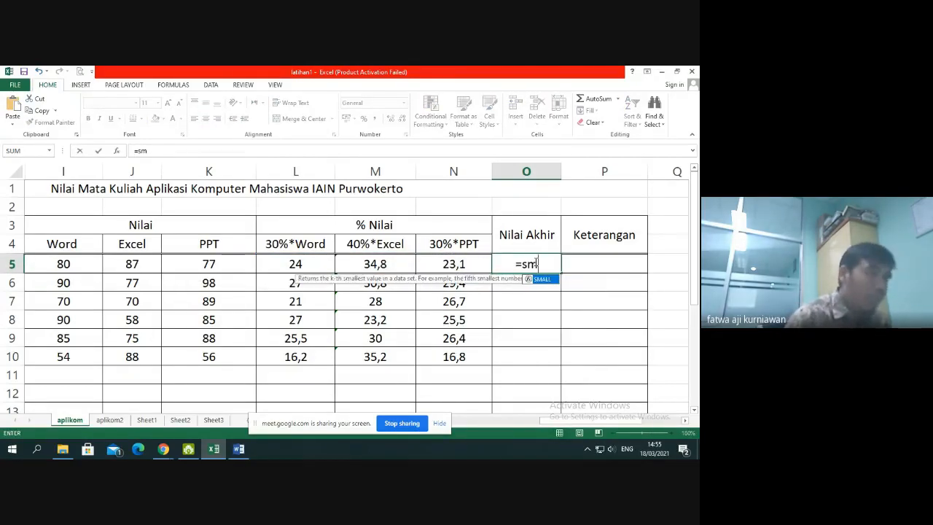
key("BackSpace")
key("BackSpace")
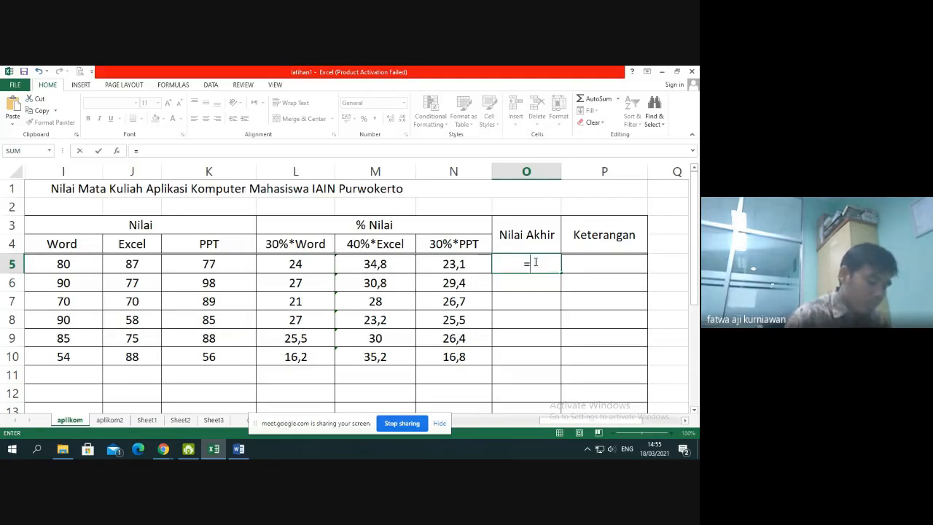
type("sum(")
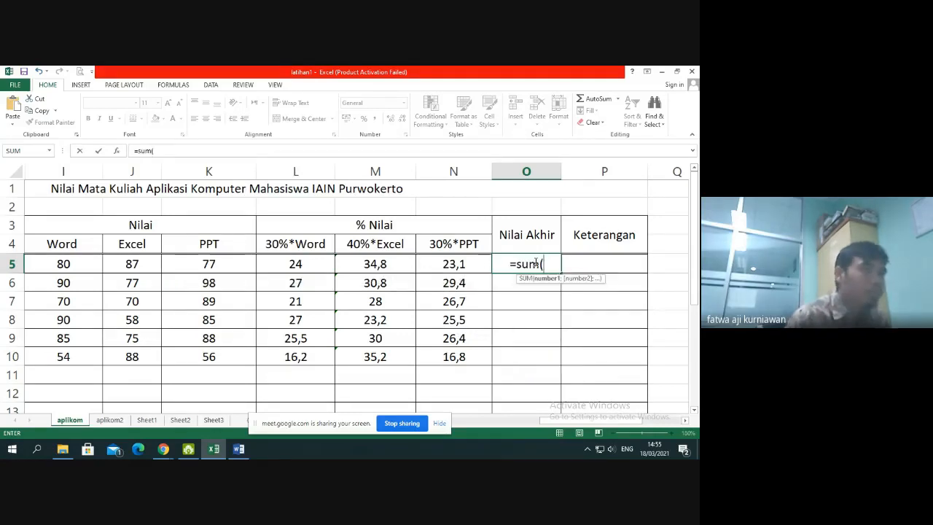
left_click_drag(318, 264, 452, 265)
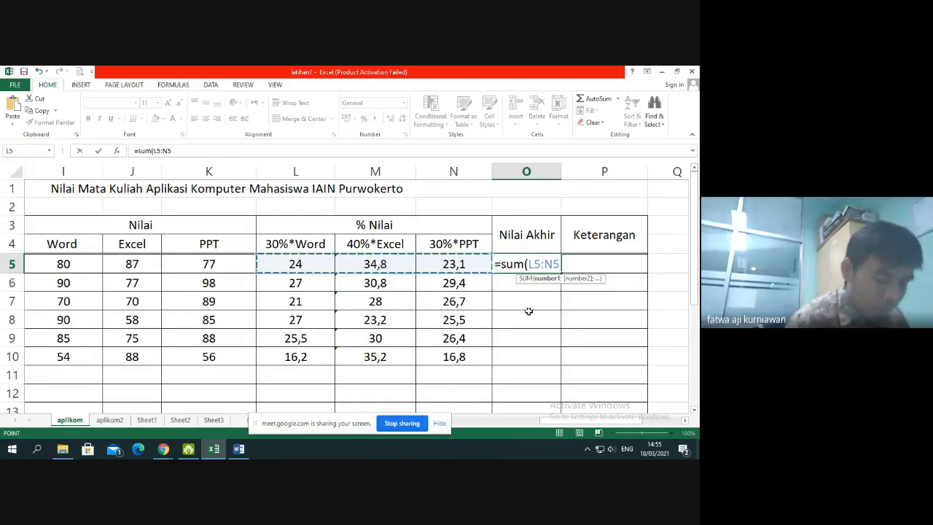
key("Return")
left_click(541, 266)
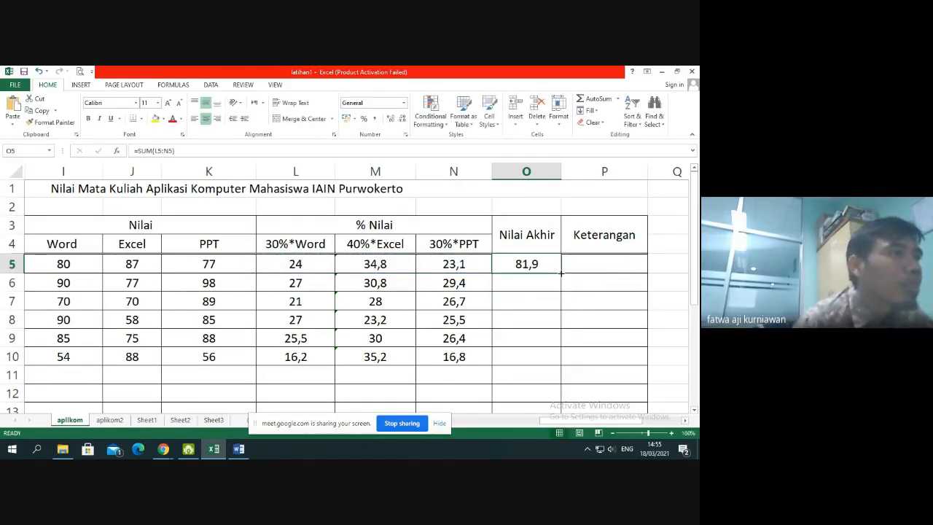
left_click_drag(561, 274, 561, 367)
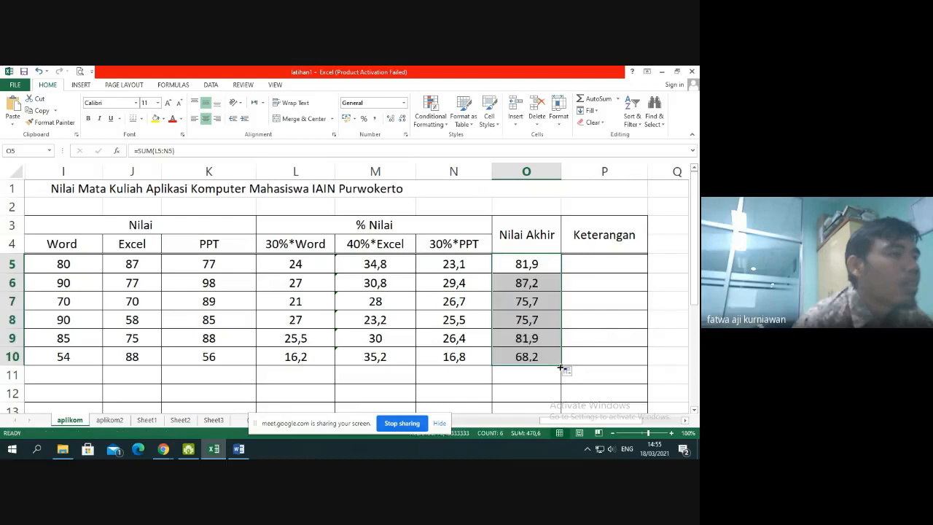
Correct the misspelled row label in A12 to "Nilai Maksimal"
scroll(561, 355, "down", 1)
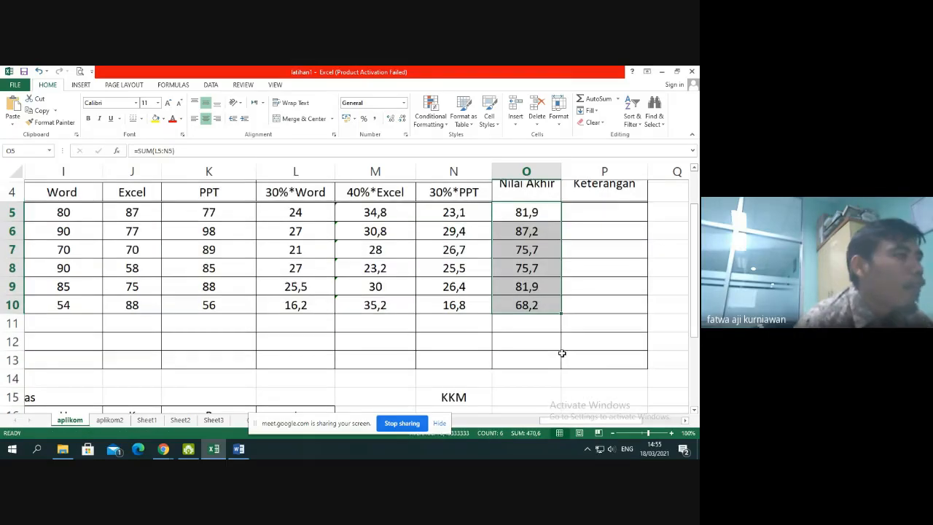
left_click_drag(526, 427, 435, 420)
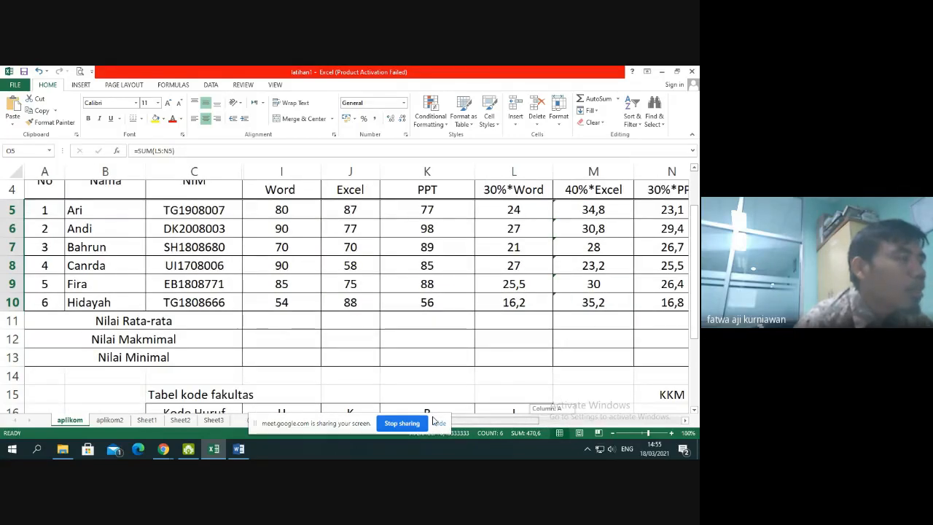
left_click(152, 339)
double_click(152, 339)
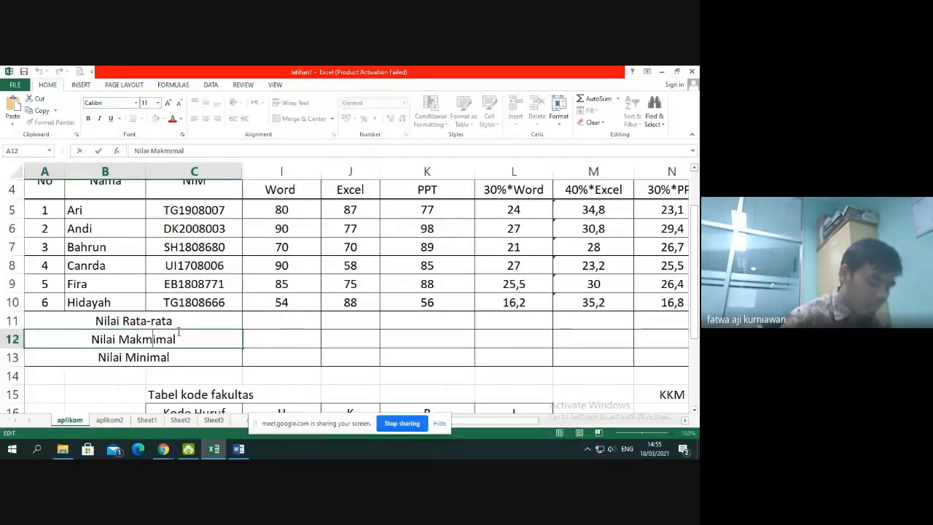
key("BackSpace")
type("s")
key("Return")
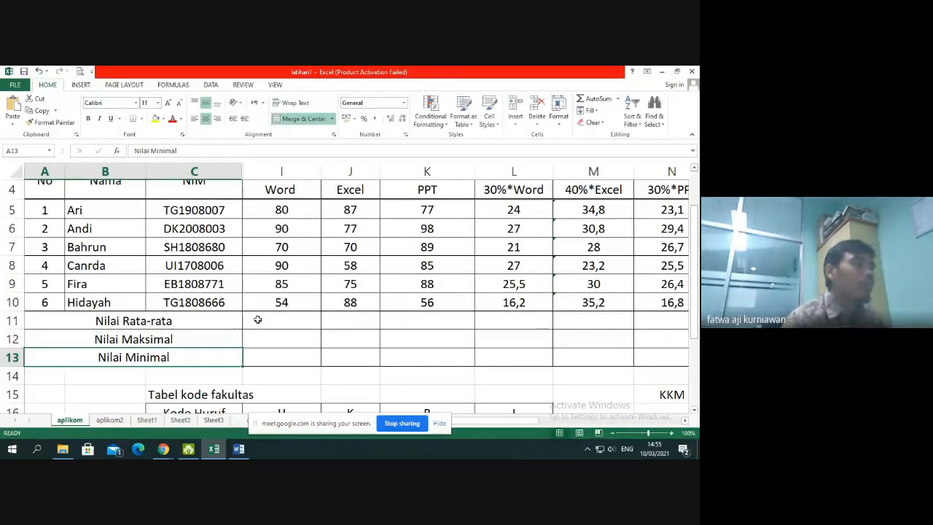
Calculate the average Word score in I11 with the AVERAGE function over I5:I10
scroll(271, 318, "up", 1)
scroll(271, 318, "down", 1)
left_click(282, 321)
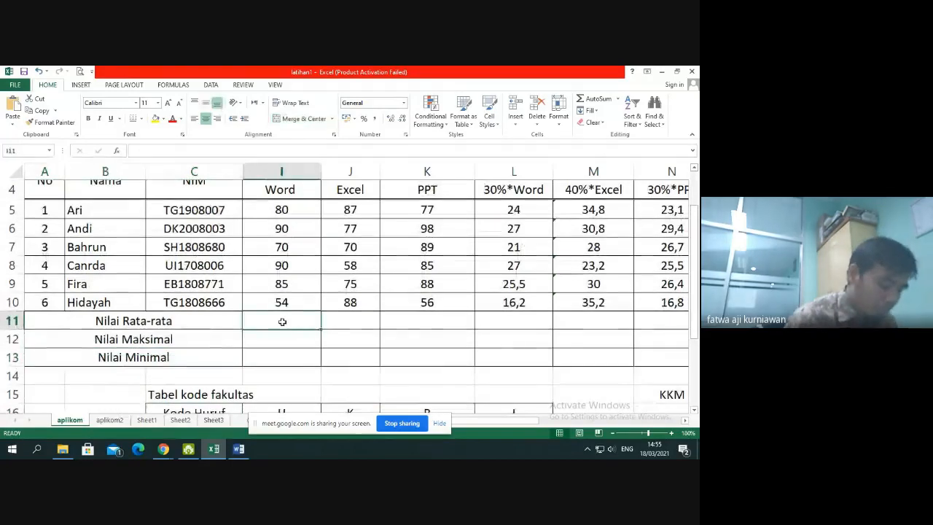
type("=avera")
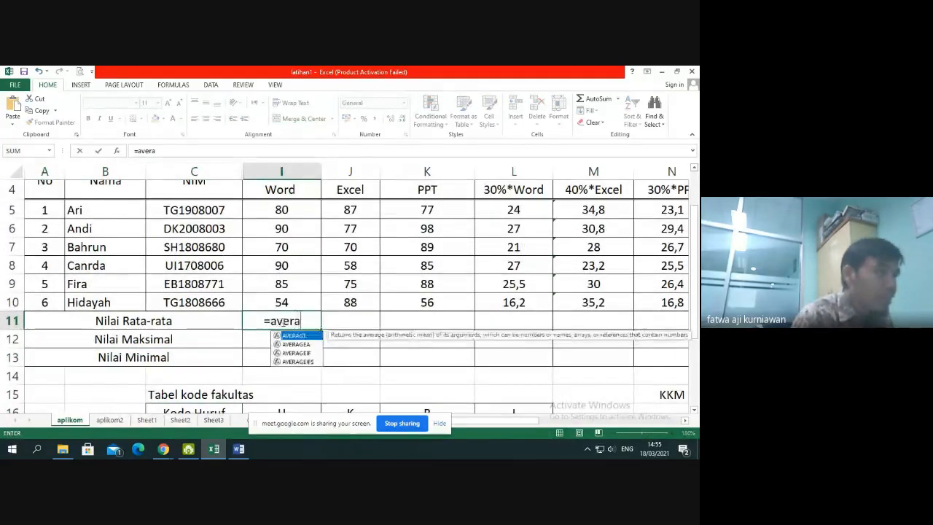
double_click(295, 335)
left_click_drag(292, 209, 288, 301)
key("Return")
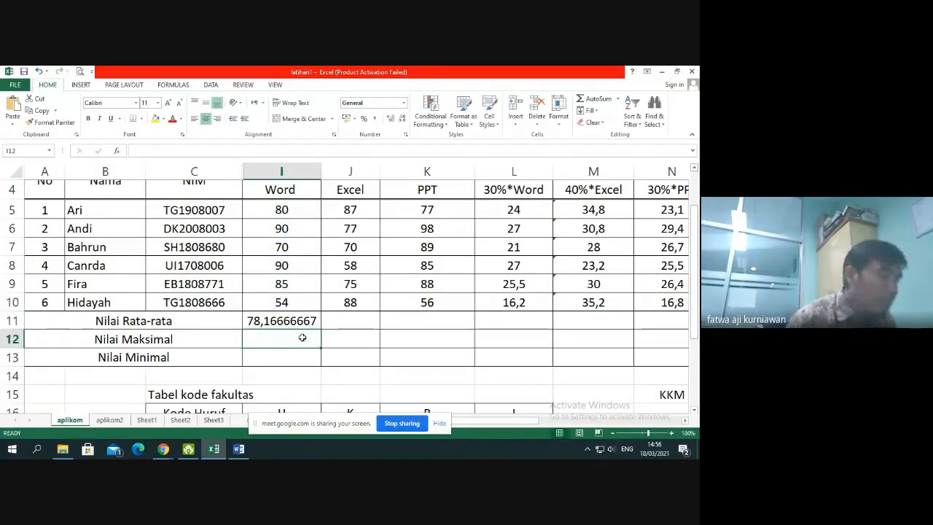
Calculate the maximum Word score in I12 with the MAX function over I5:I10
type("=max(")
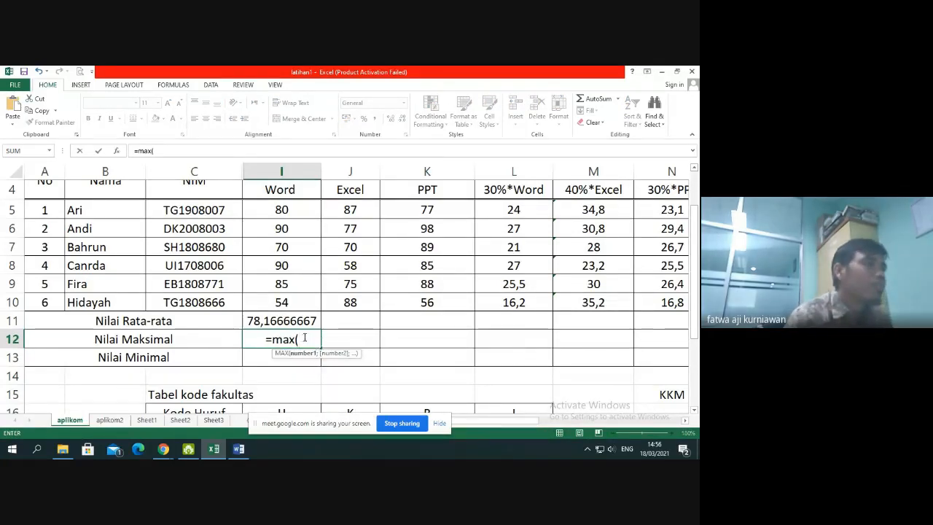
left_click_drag(312, 211, 295, 300)
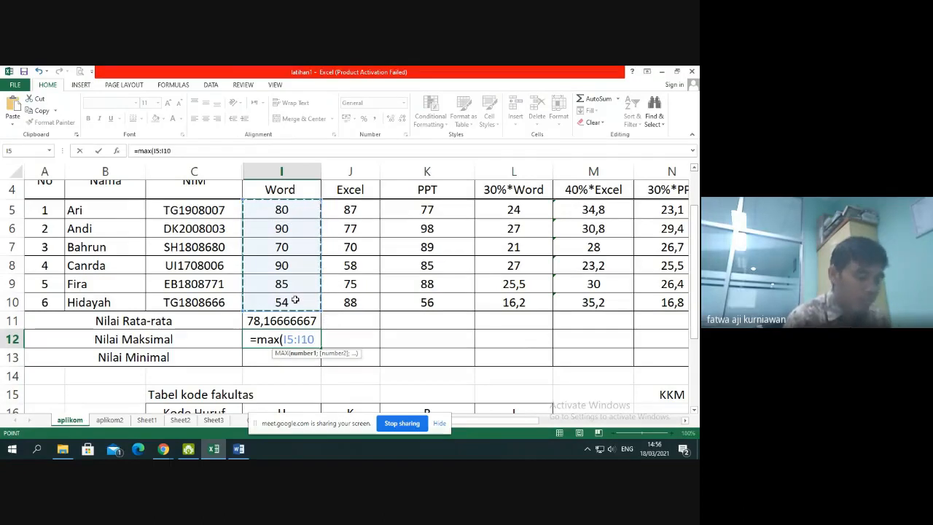
key("Return")
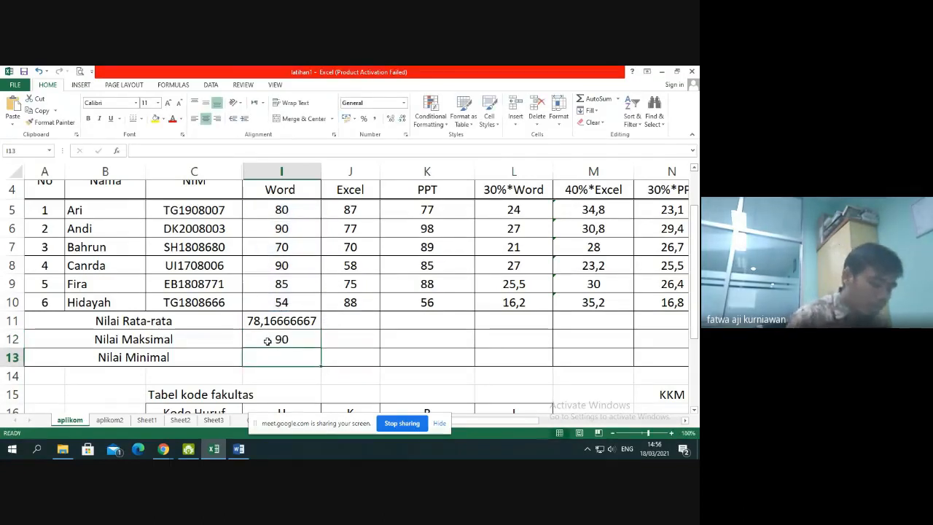
Calculate the minimum Word score in I13 with the MIN function over I5:I10, checking it against the source scores
type("=min(")
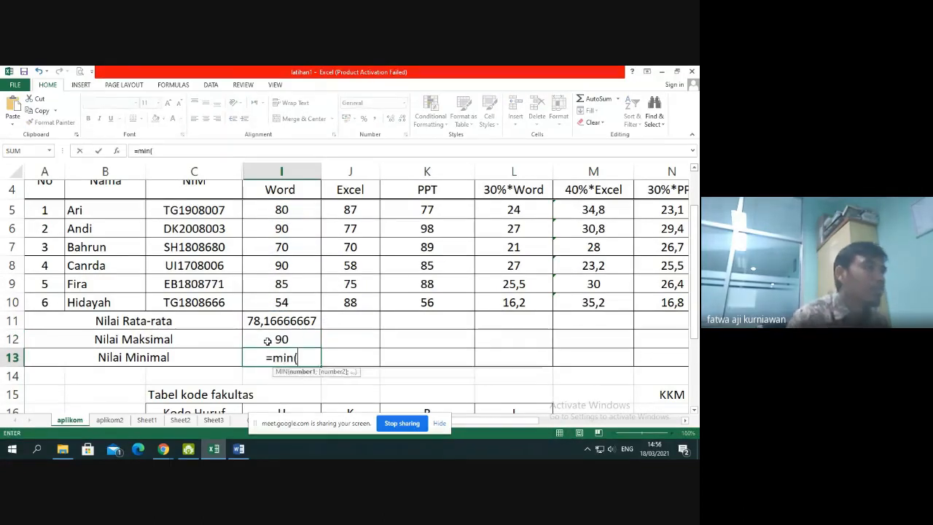
left_click_drag(286, 209, 288, 300)
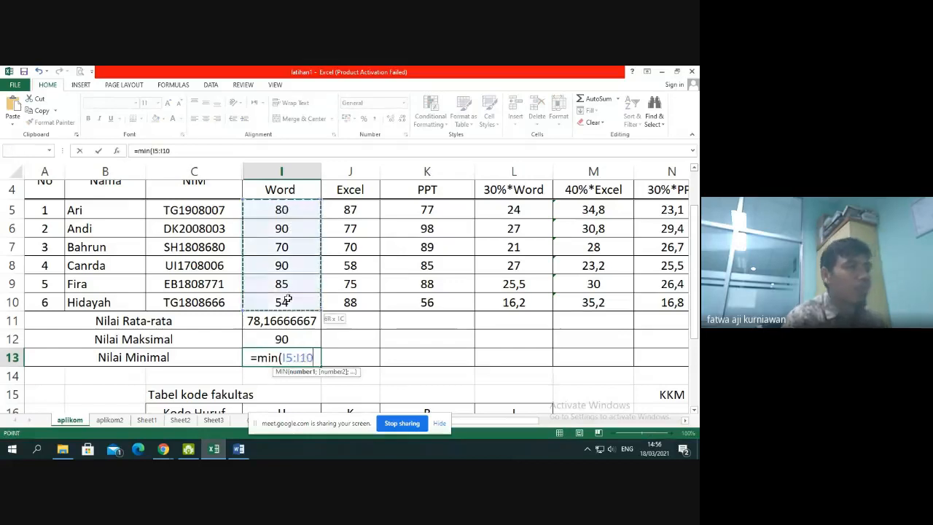
key("Return")
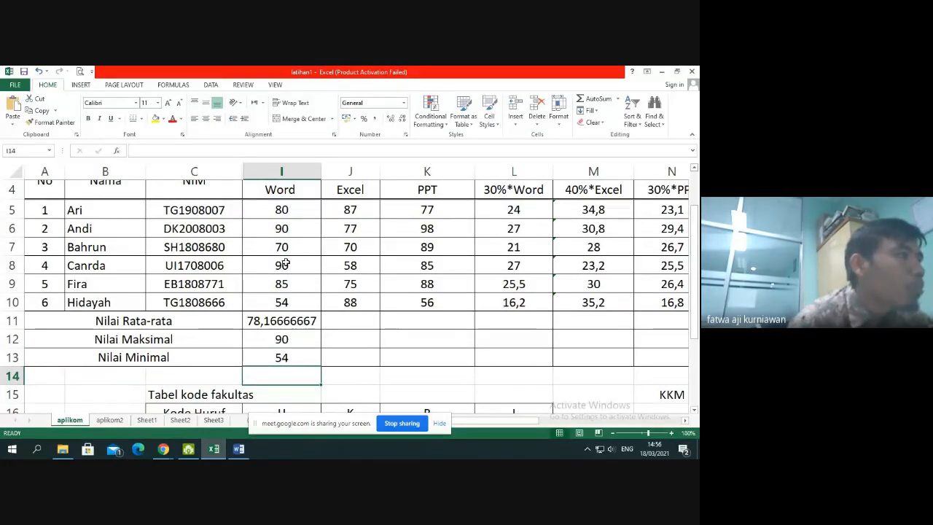
left_click(286, 264)
left_click(282, 302)
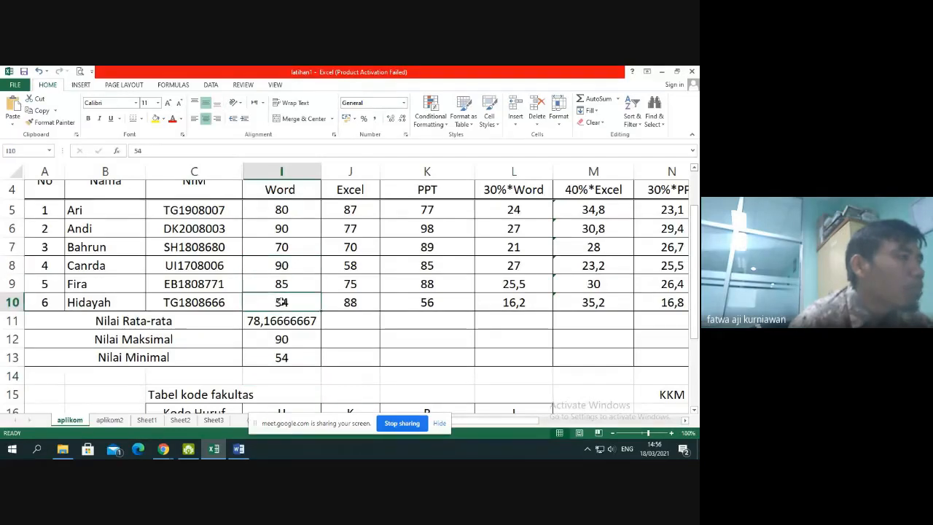
Copy the average, maximum and minimum formulas across to the Excel and PPT columns, and format I11:K13 with two decimal places
left_click_drag(286, 319, 467, 339)
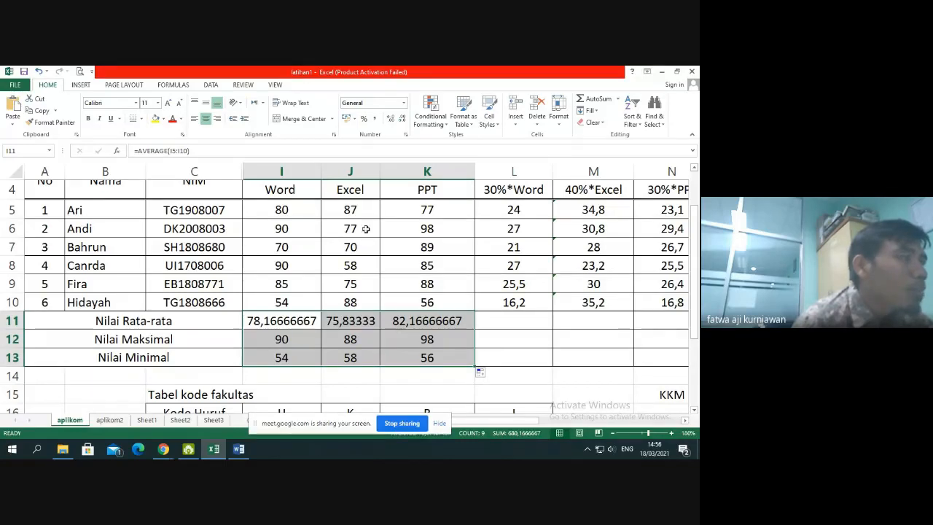
left_click(391, 118)
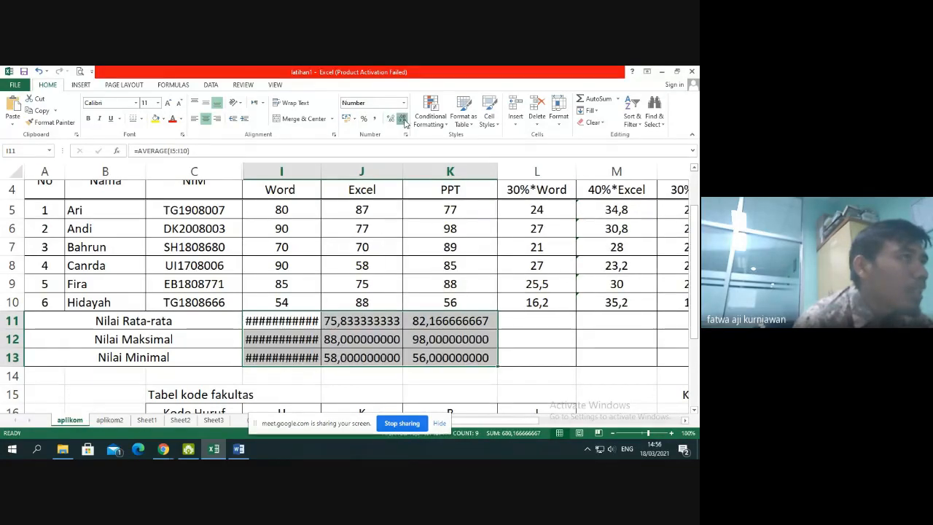
left_click(402, 118)
left_click(403, 118)
left_click(403, 118)
left_click(403, 119)
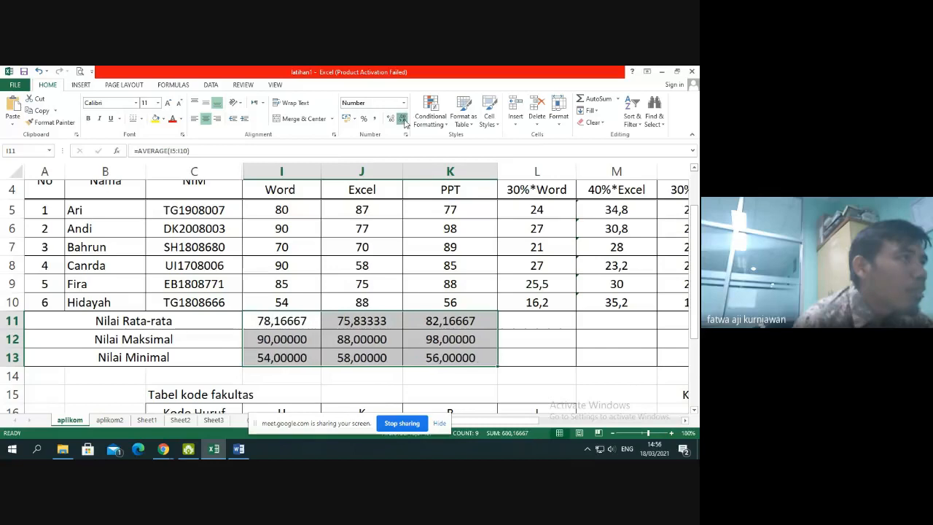
left_click(403, 118)
left_click(402, 118)
left_click(403, 119)
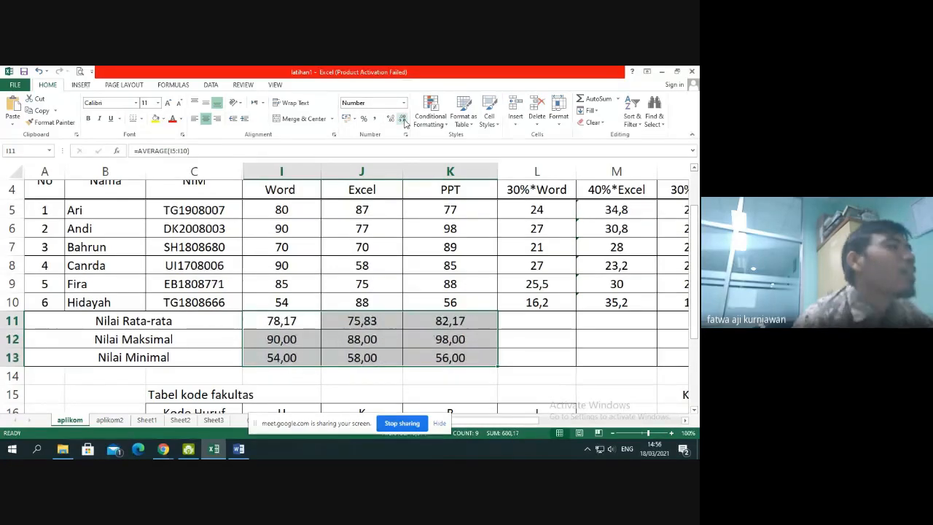
left_click(385, 335)
Widen the Keterangan column P slightly
left_click_drag(462, 423, 542, 379)
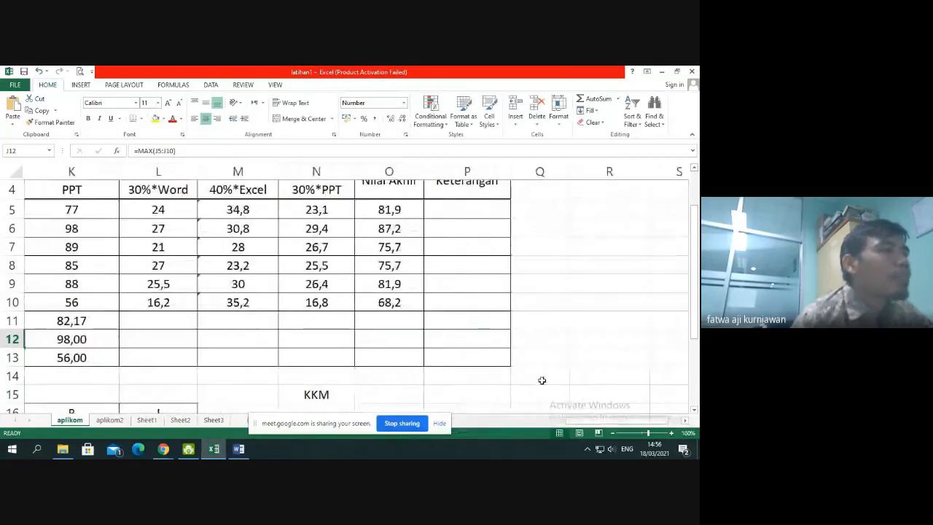
scroll(541, 379, "up", 1)
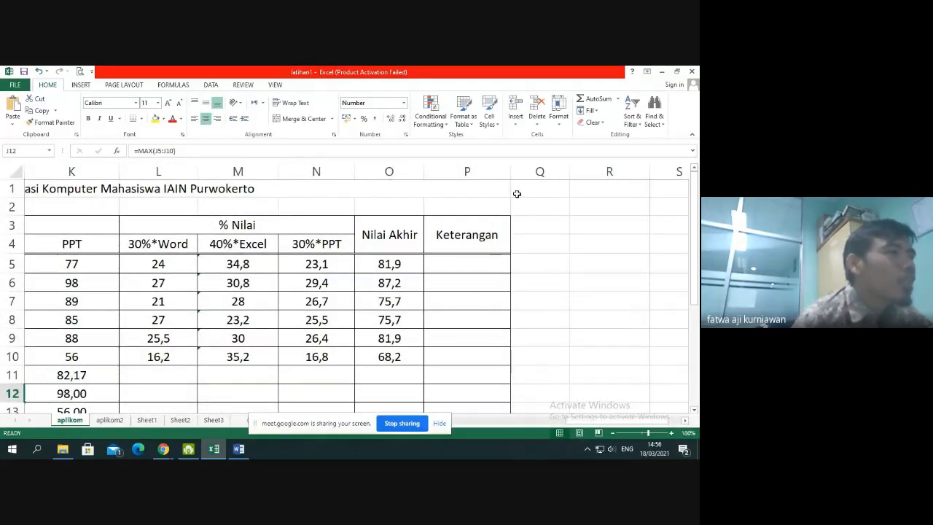
left_click_drag(511, 179, 538, 182)
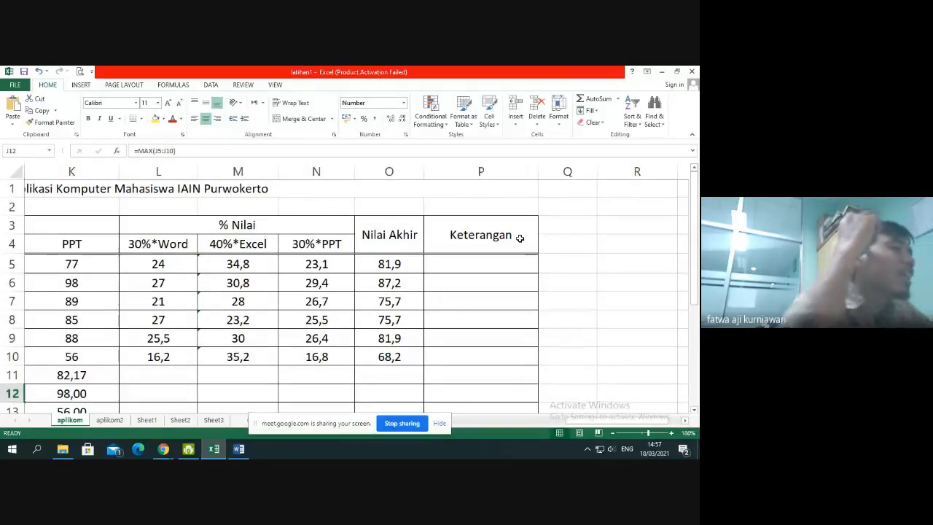
Enter 75 as the KKM passing score in O15
scroll(520, 238, "down", 1)
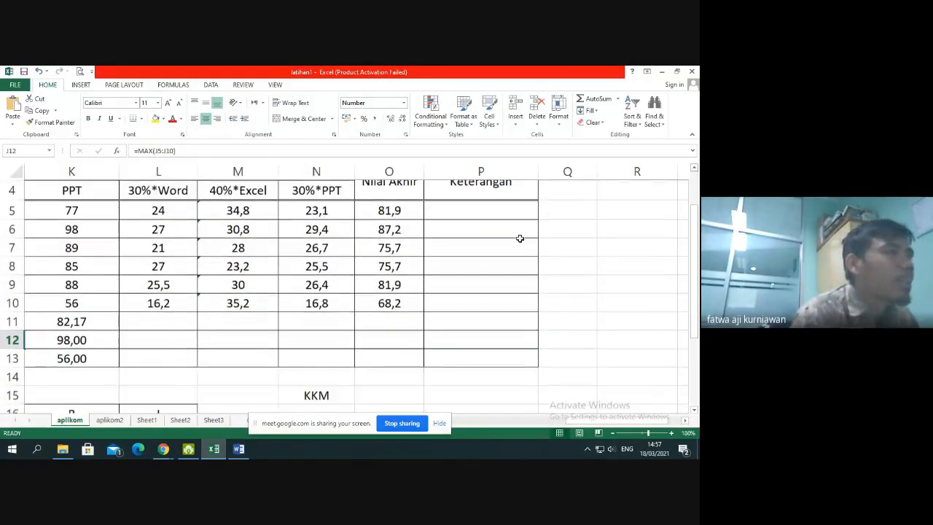
scroll(520, 239, "down", 1)
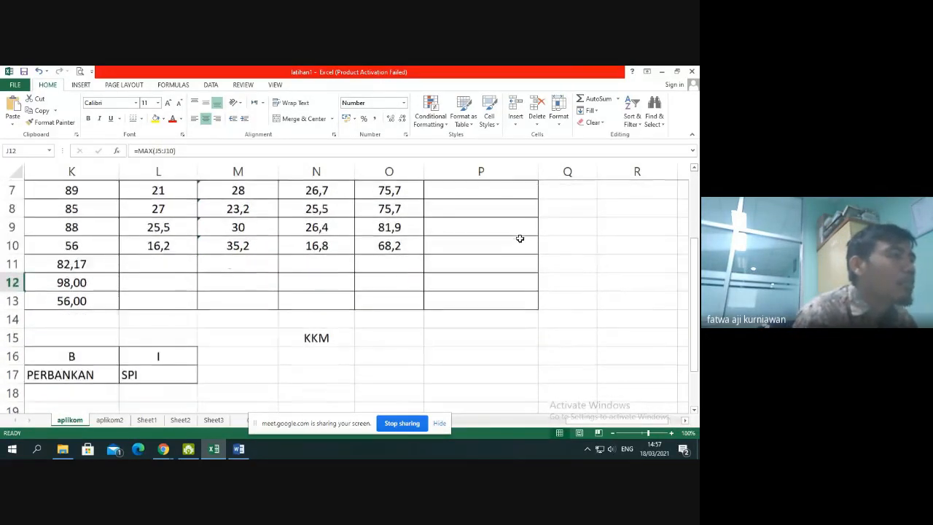
left_click(392, 336)
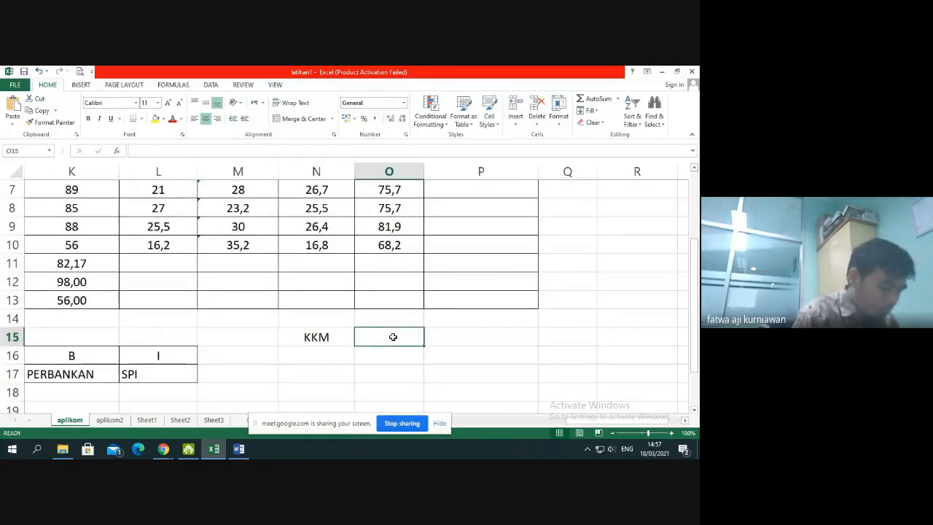
type("75")
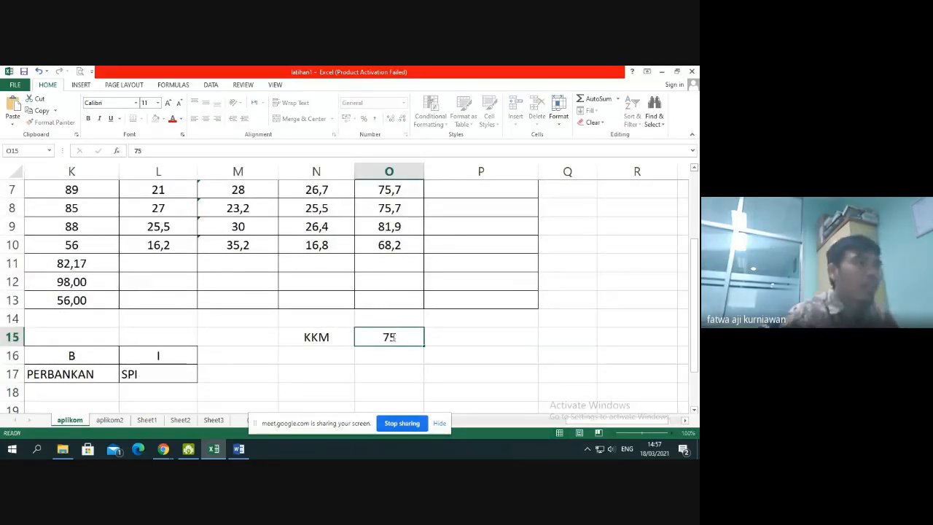
key("Return")
scroll(392, 337, "up", 2)
scroll(364, 331, "down", 3)
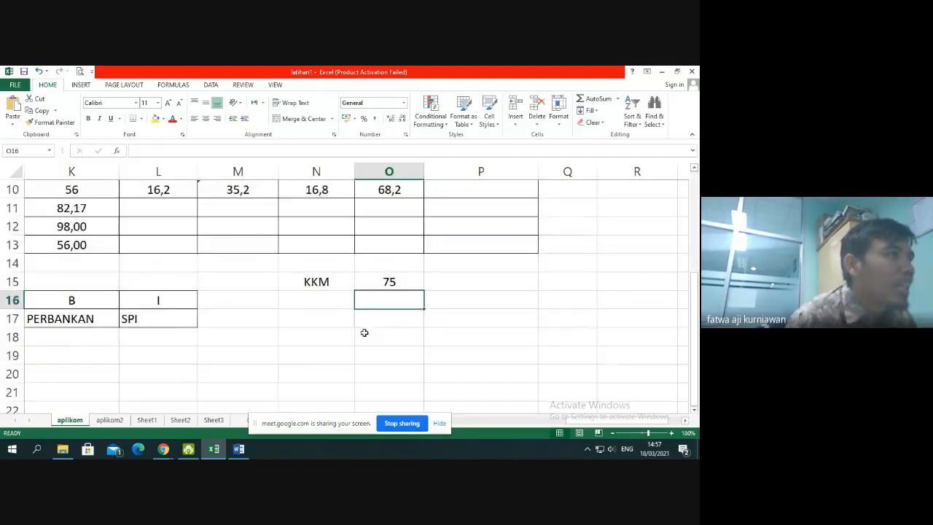
left_click(331, 281)
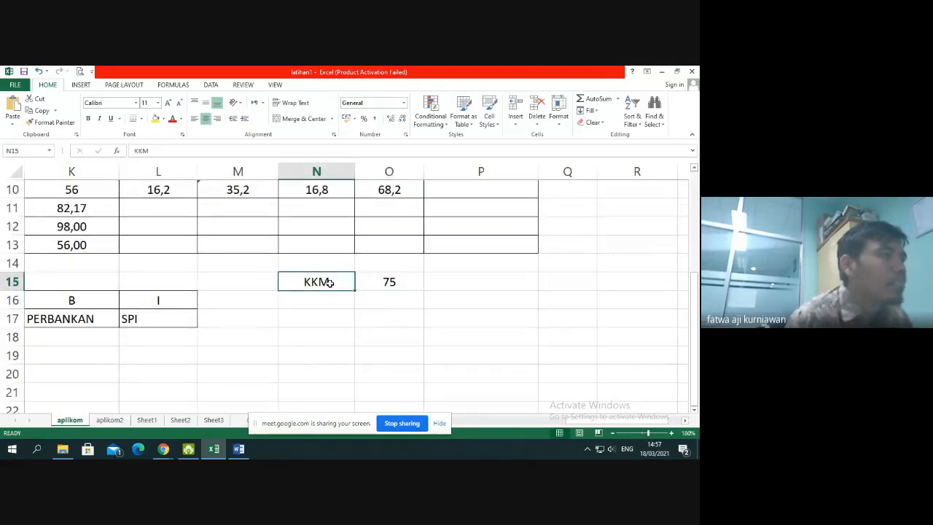
left_click(394, 284)
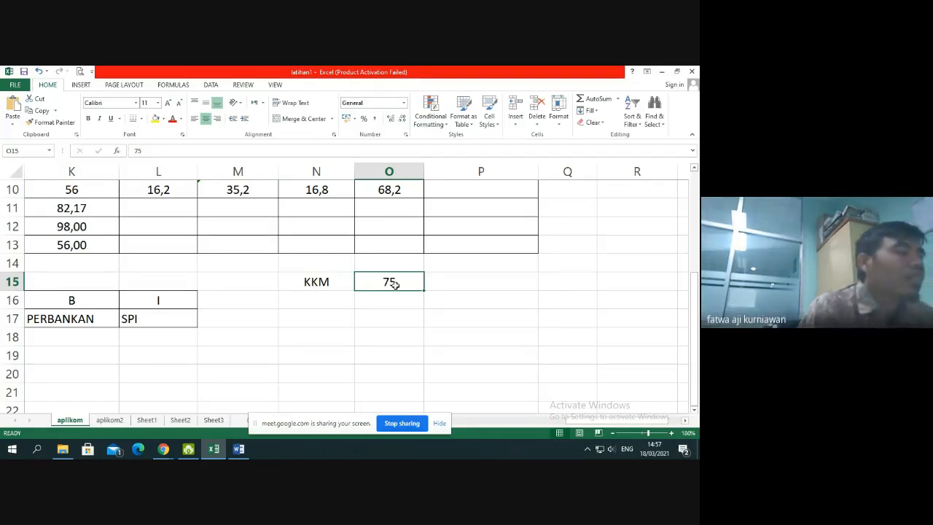
scroll(394, 284, "up", 3)
scroll(411, 278, "down", 3)
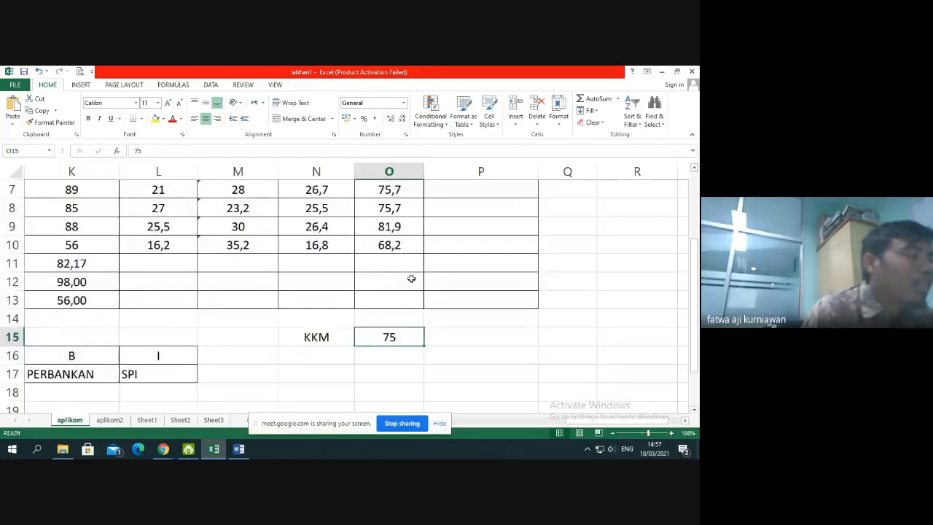
scroll(411, 279, "up", 2)
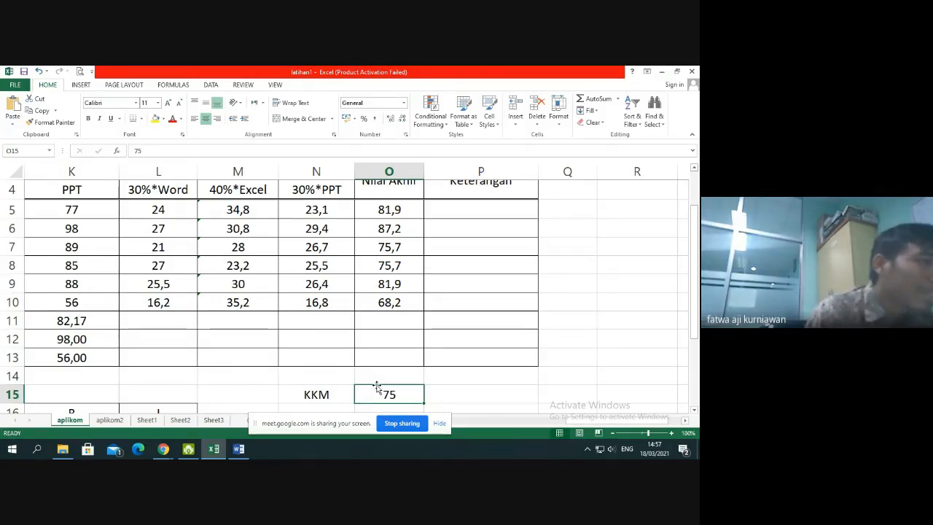
scroll(411, 365, "up", 1)
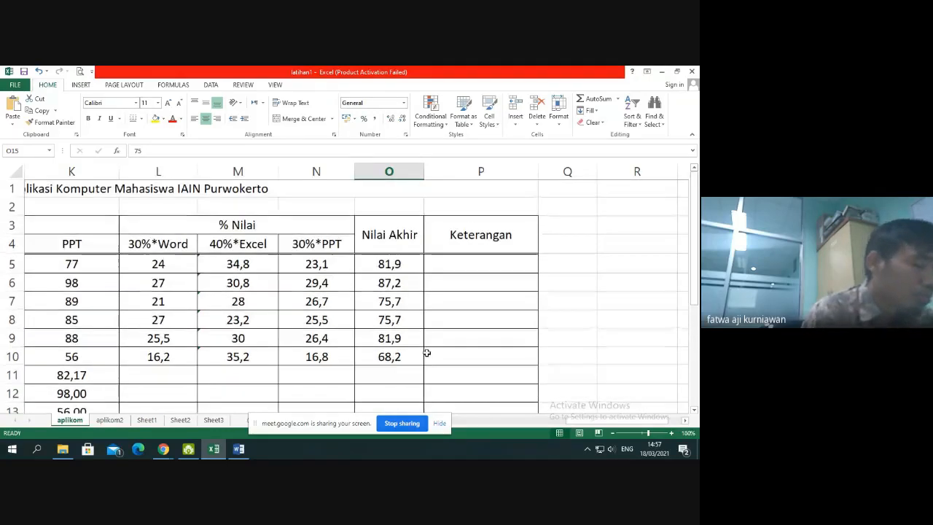
left_click(459, 269)
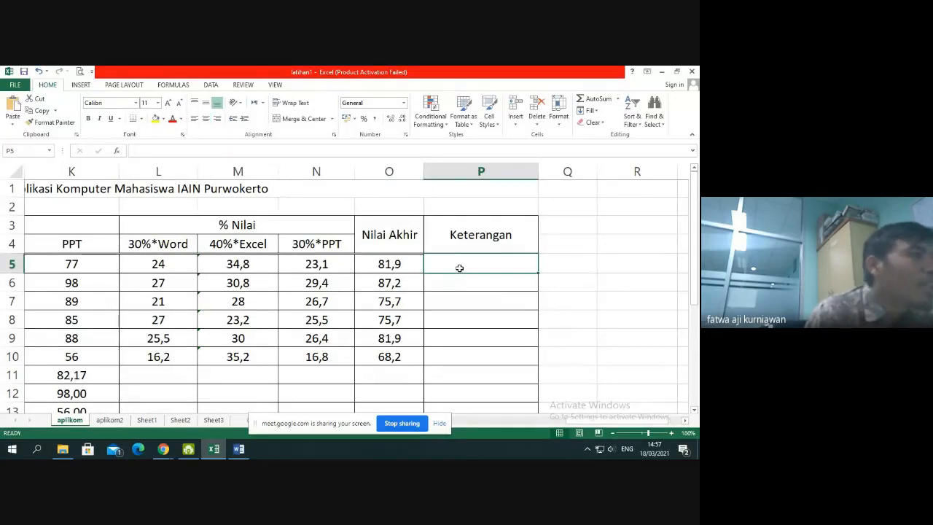
scroll(459, 269, "down", 1)
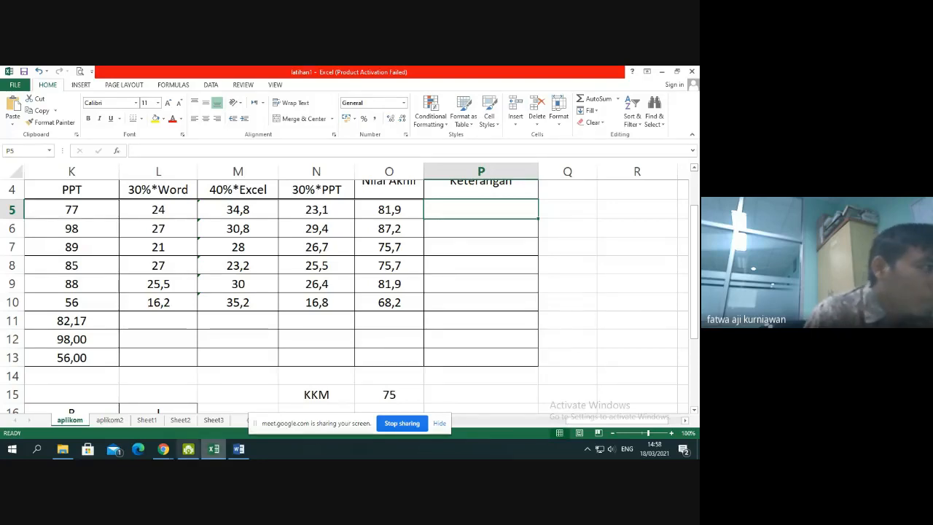
Switch to the Google Meet call in Chrome to check the participants, and return to the Excel workbook
mouse_move(173, 453)
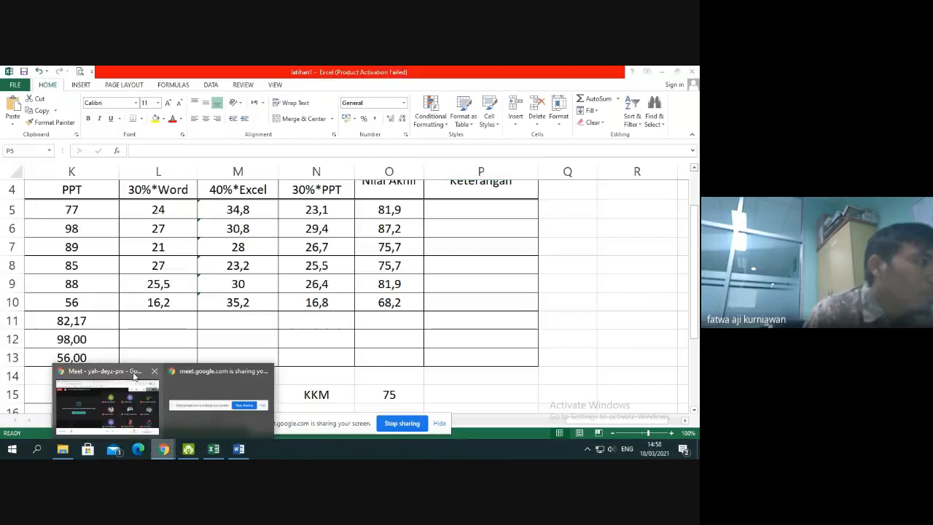
left_click(132, 372)
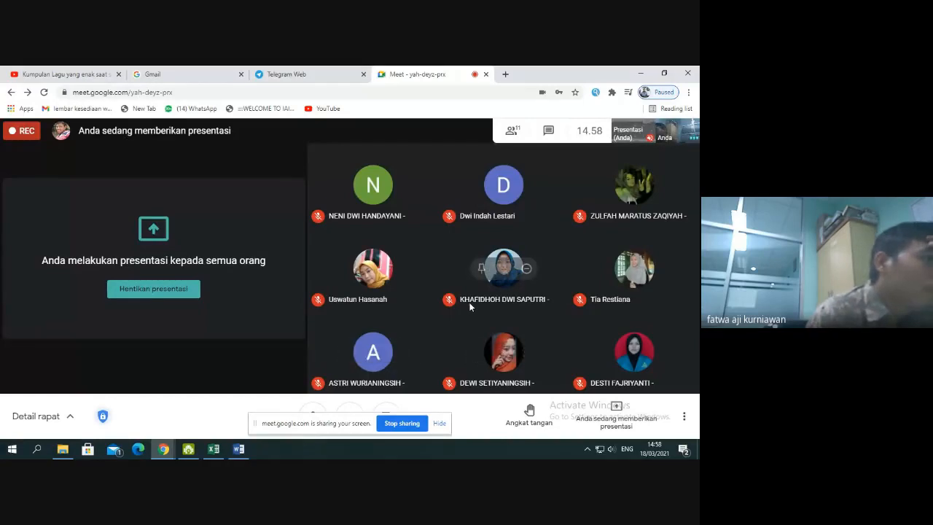
left_click(219, 453)
left_click(151, 413)
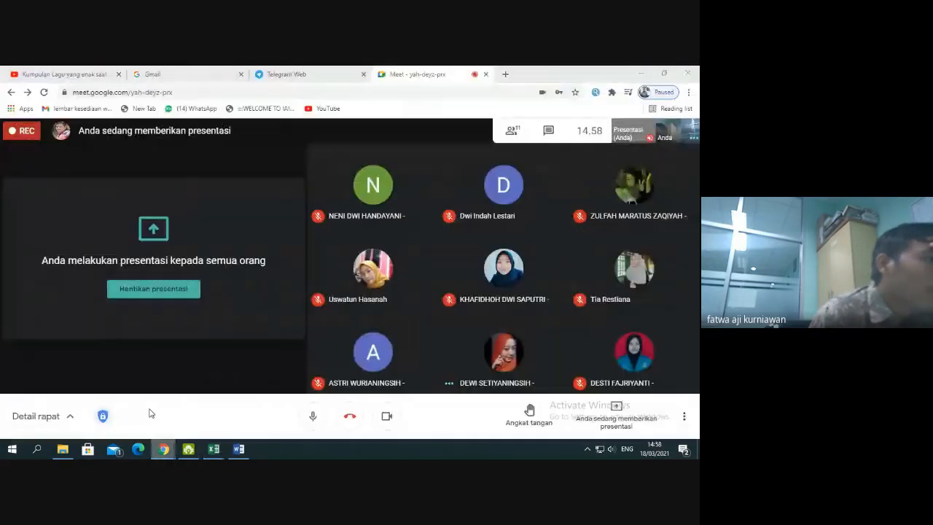
left_click(215, 452)
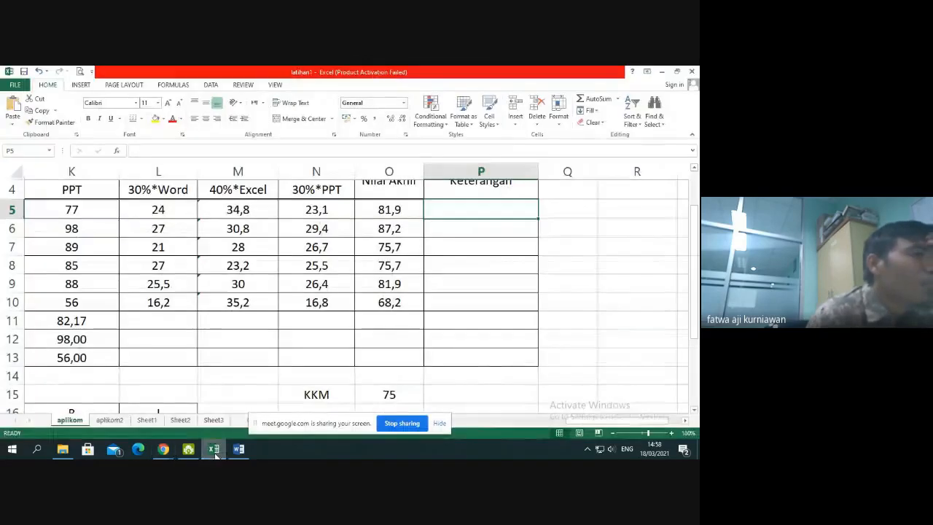
Write an IF formula in P5 that gives "LULUS" when the final score in O5 is >=75 and "TIDAK LULUS" otherwise
left_click(524, 284)
scroll(524, 332, "up", 1)
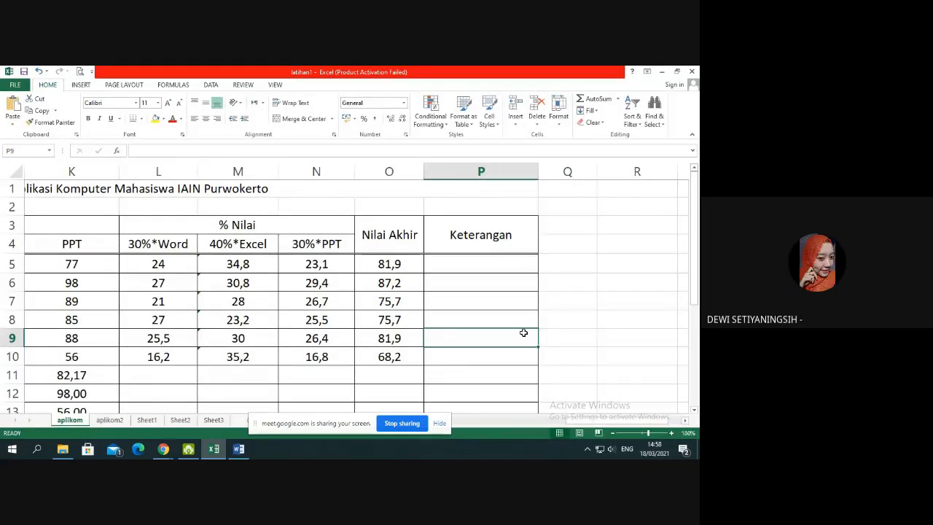
scroll(523, 332, "down", 1)
scroll(523, 332, "up", 1)
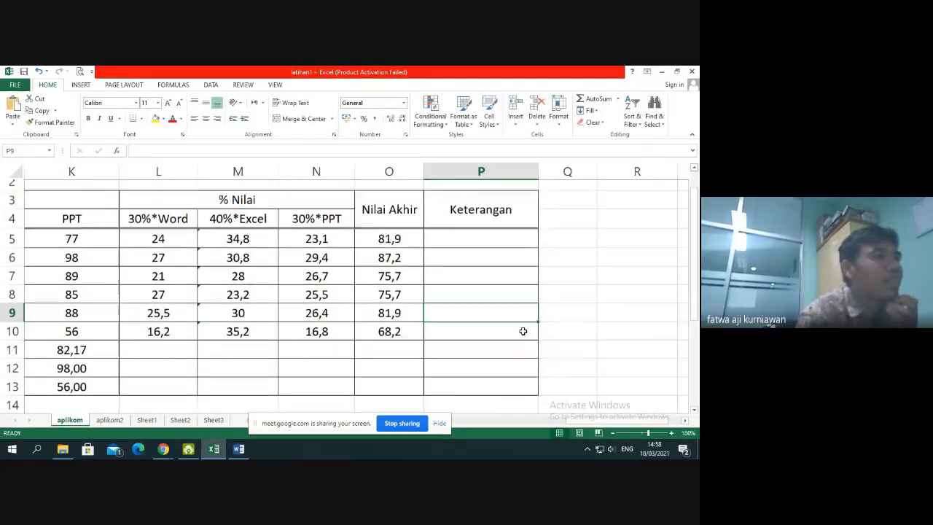
left_click(484, 267)
type("=if")
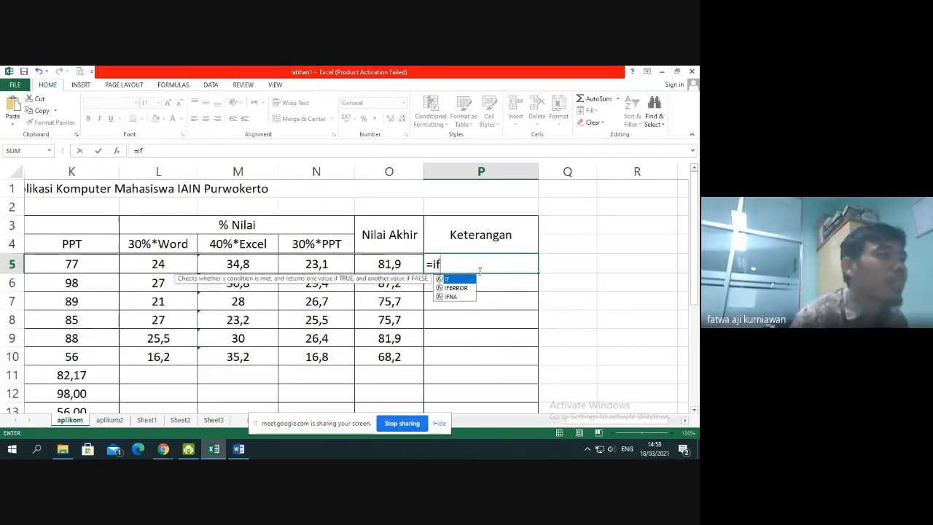
key("Tab")
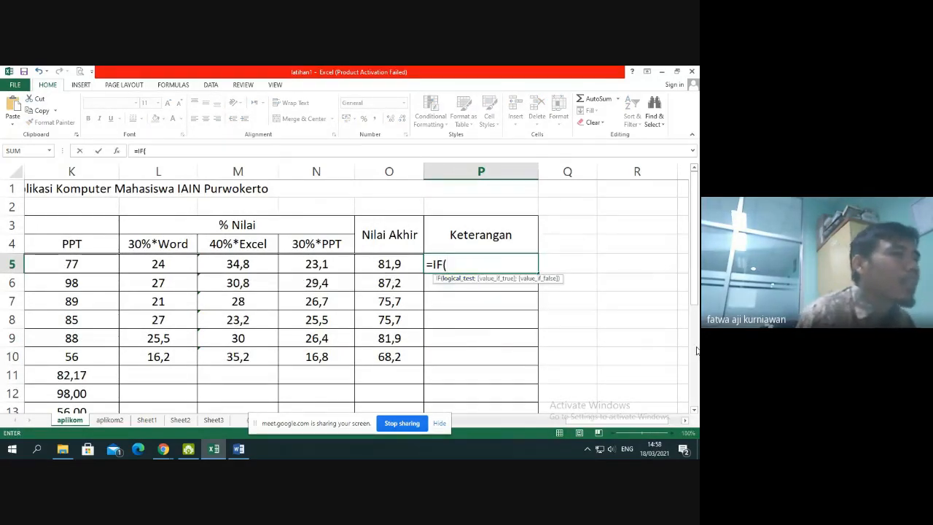
left_click(400, 257)
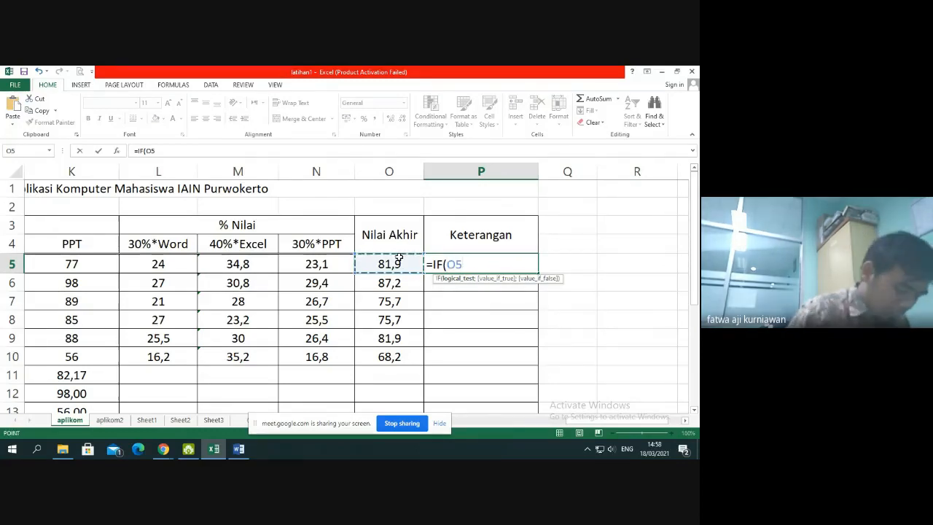
type(">")
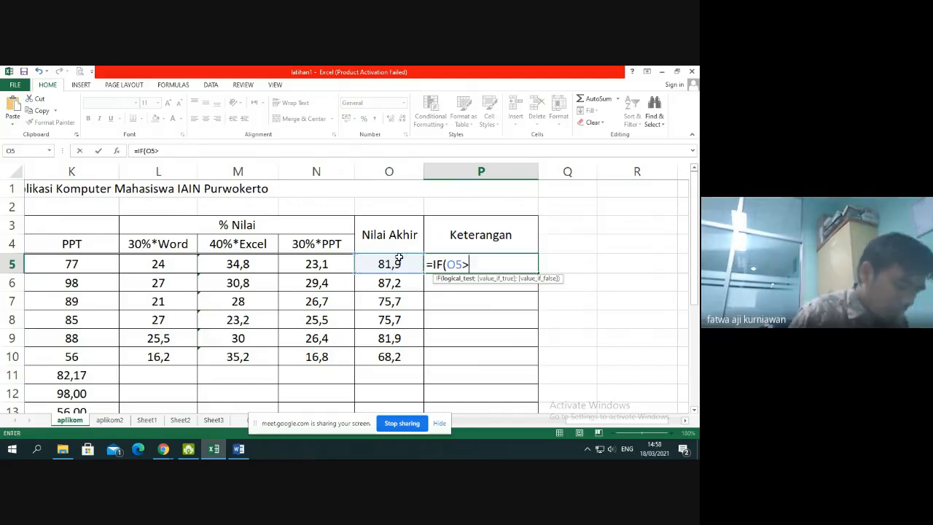
type("=")
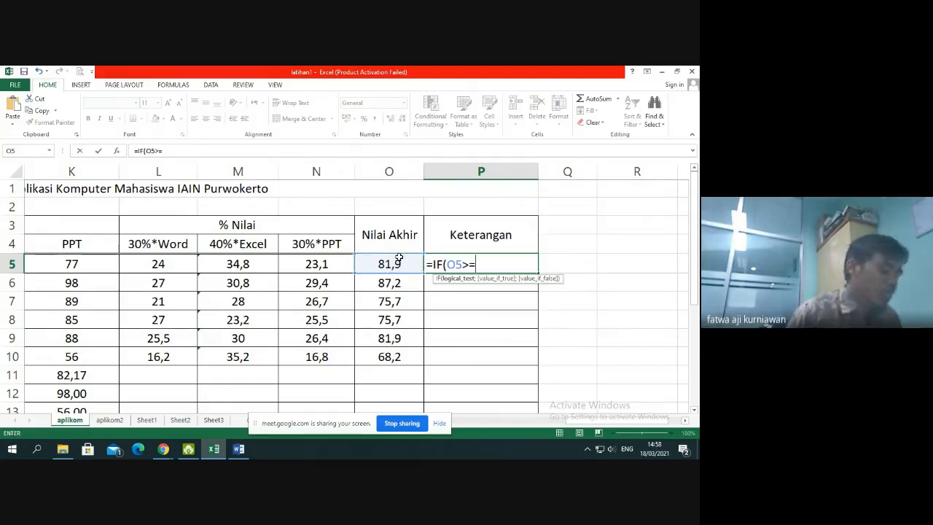
type("75")
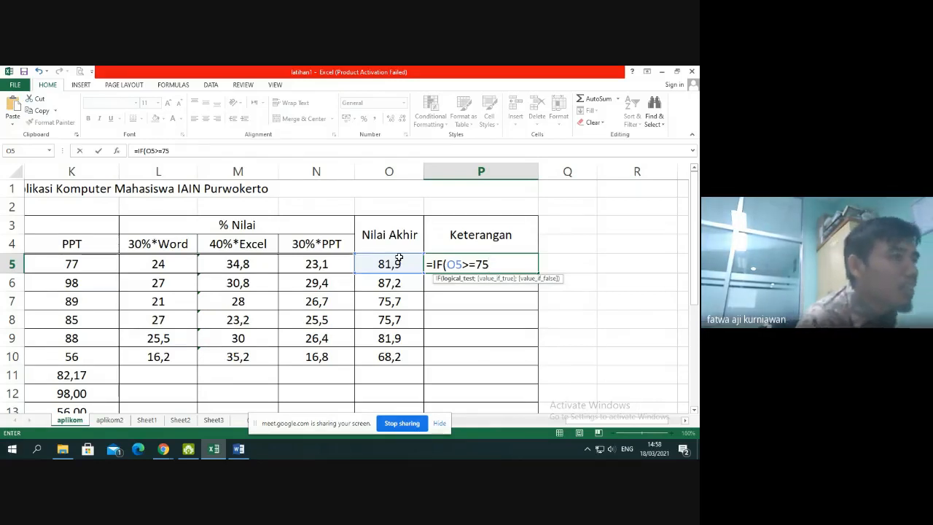
type(";")
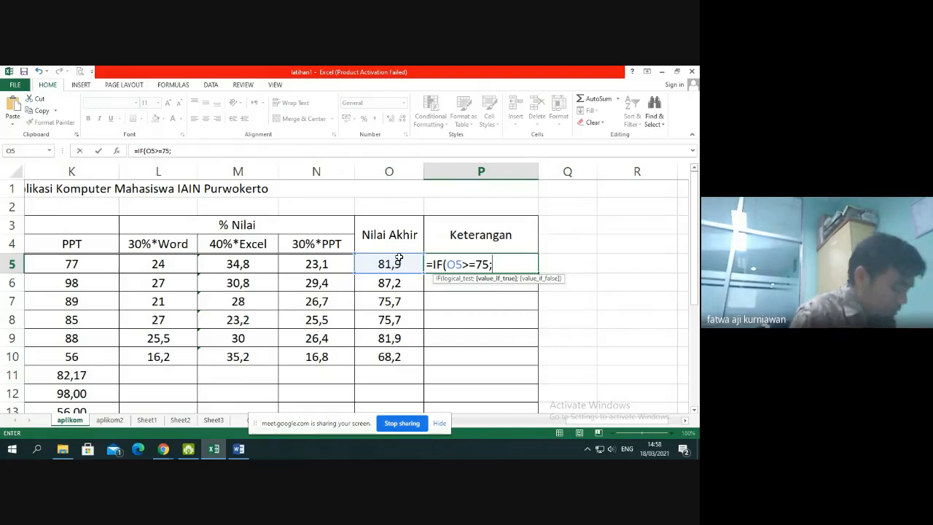
type("\"LULUS")
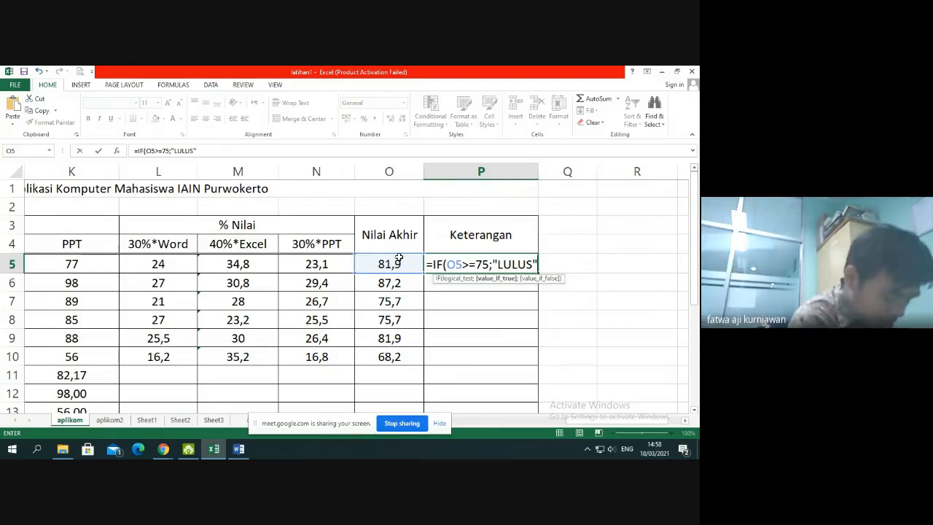
type(";")
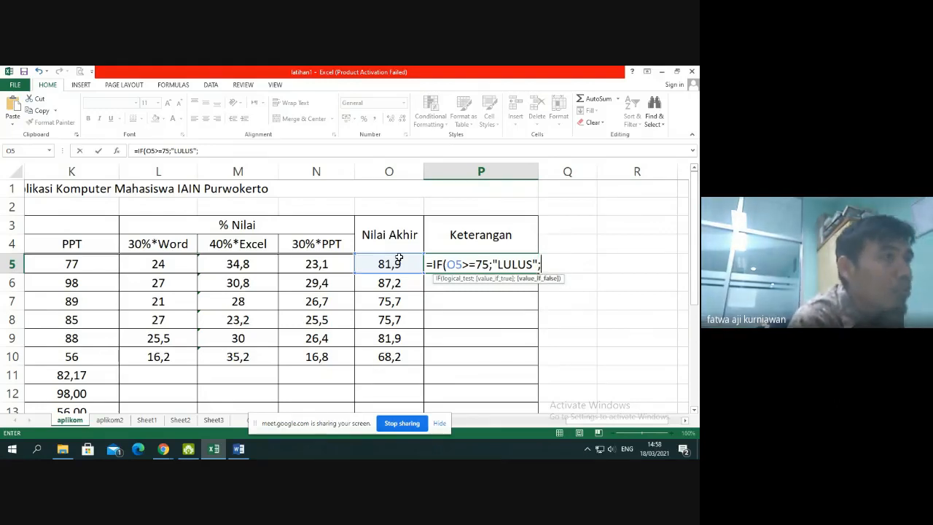
type("\"")
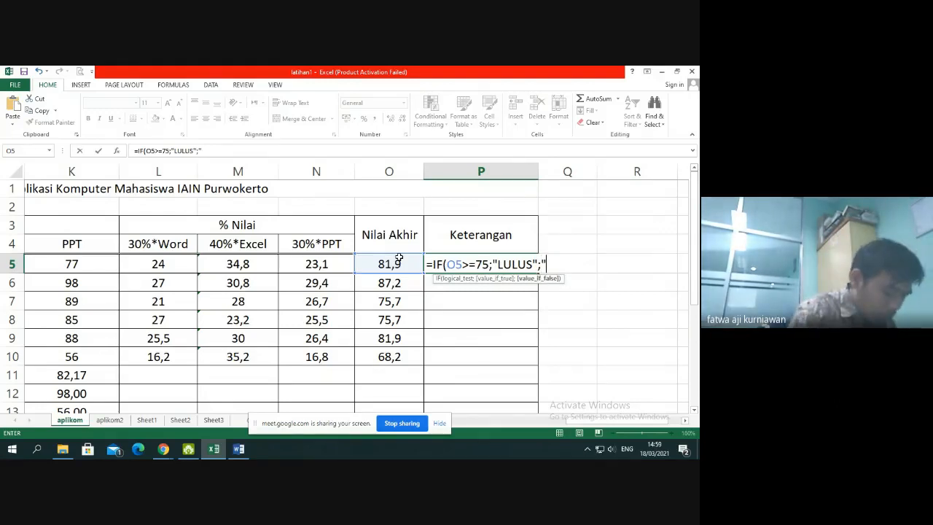
type("TIDAK ")
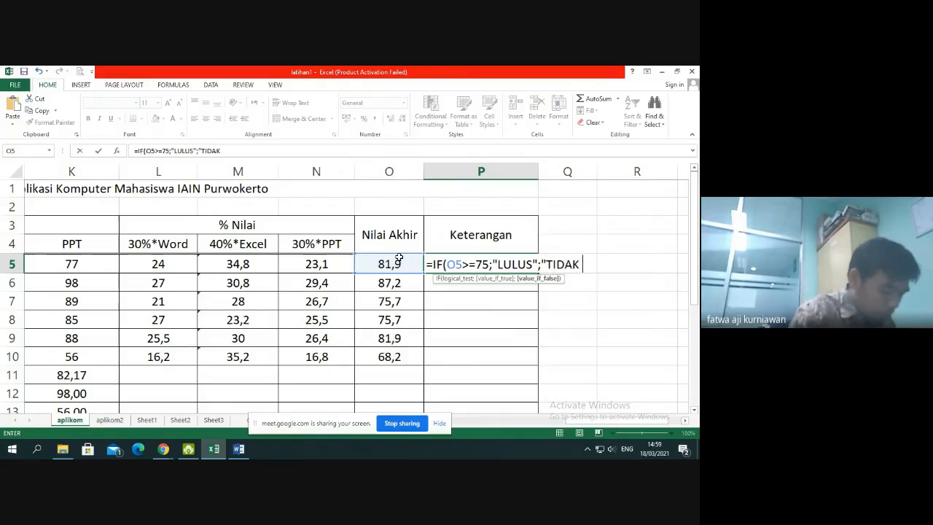
type("LULUS\"")
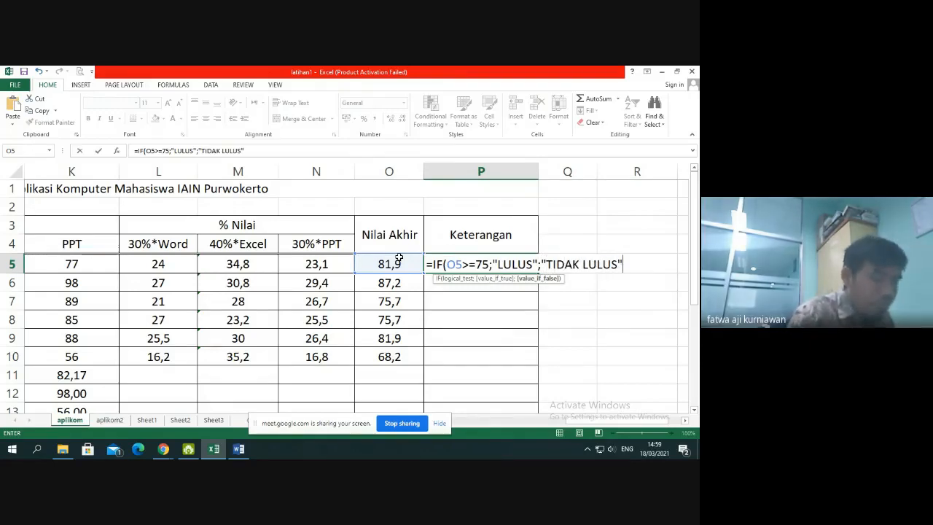
type(")")
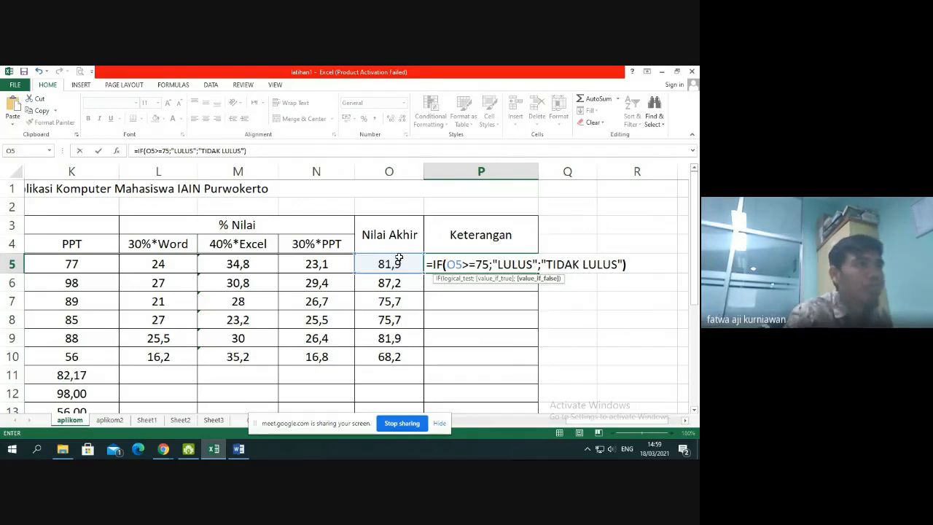
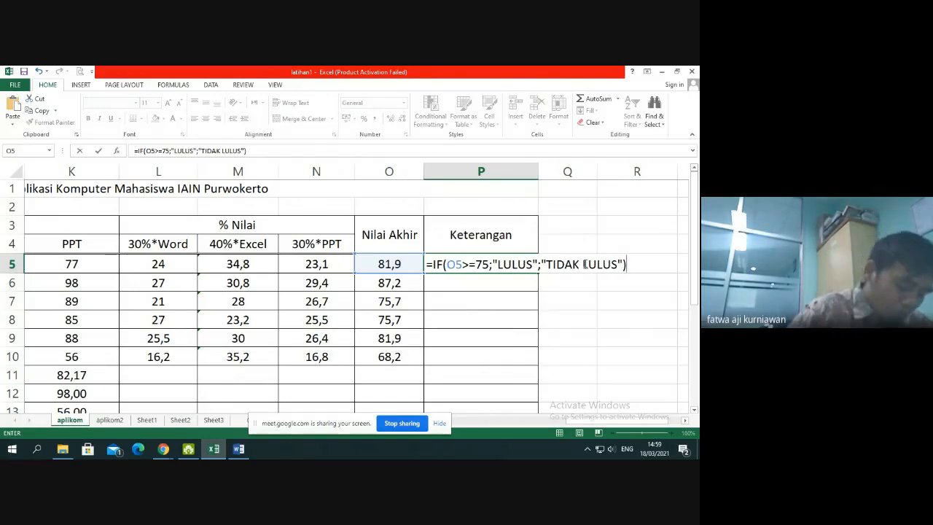
Copy the pass/fail IF formula from P5 down through P10
key("Return")
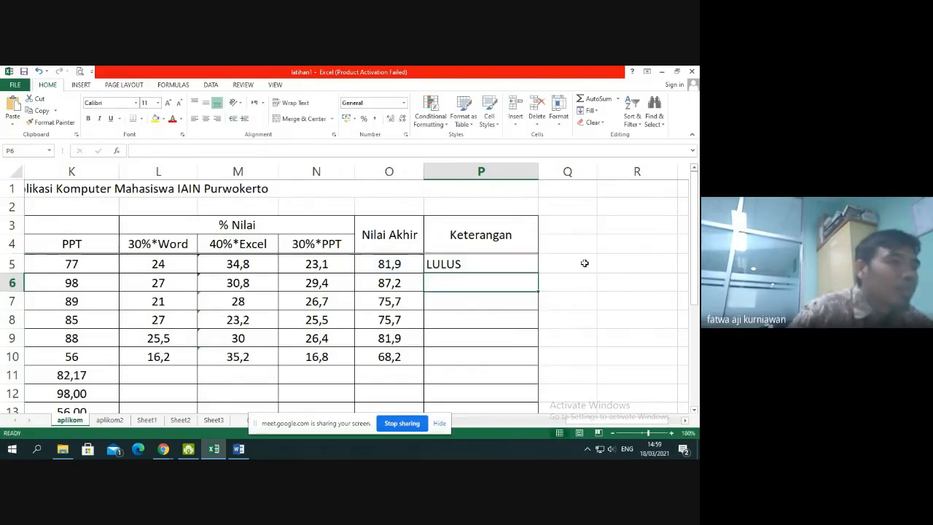
left_click(531, 262)
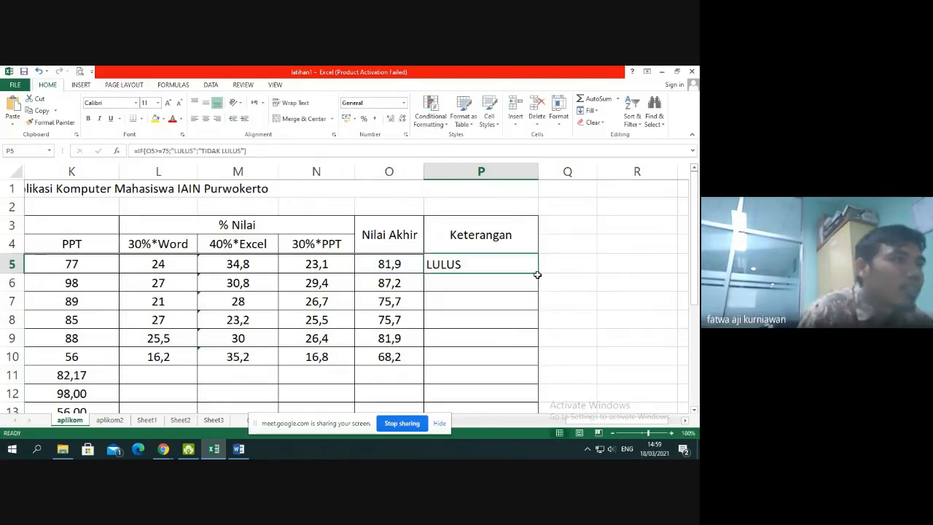
left_click_drag(537, 274, 535, 368)
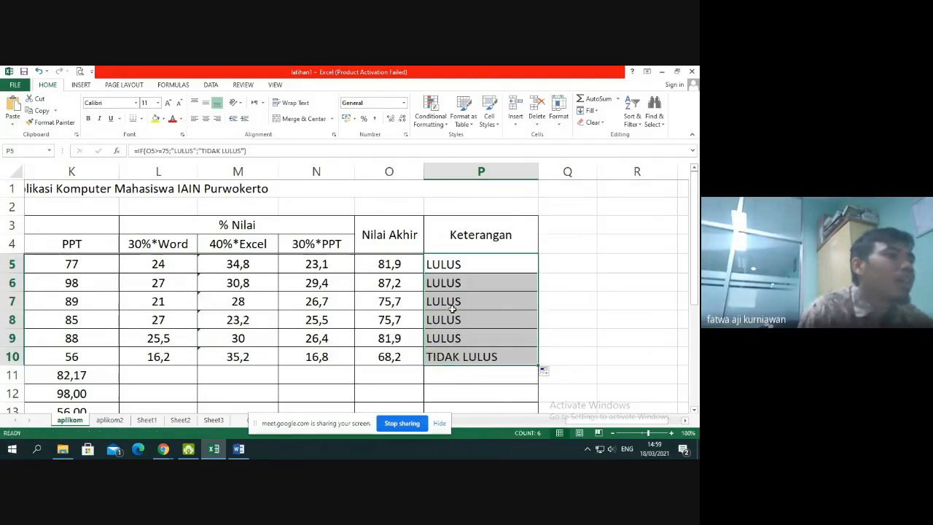
Examine the individual Word, Excel and PPT scores in row 5 and the IF formula in P5
left_click_drag(560, 423, 576, 423)
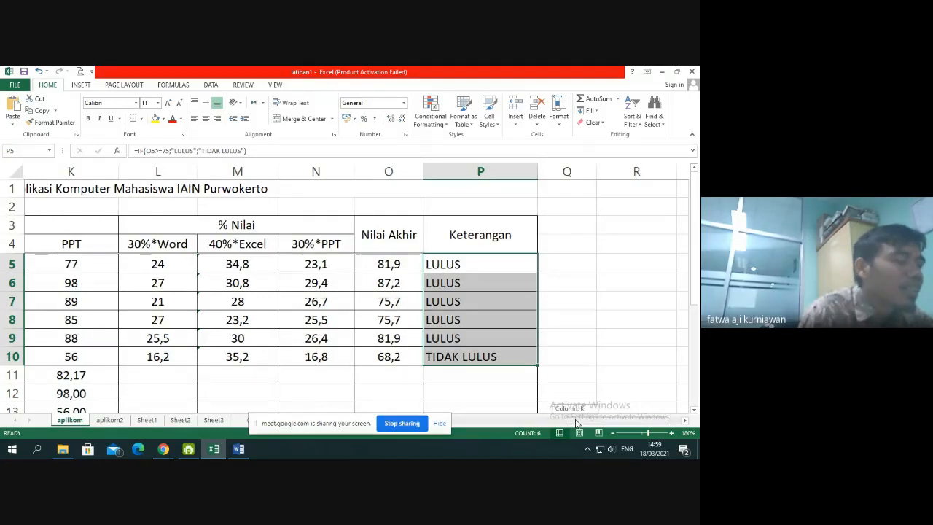
left_click_drag(576, 423, 576, 423)
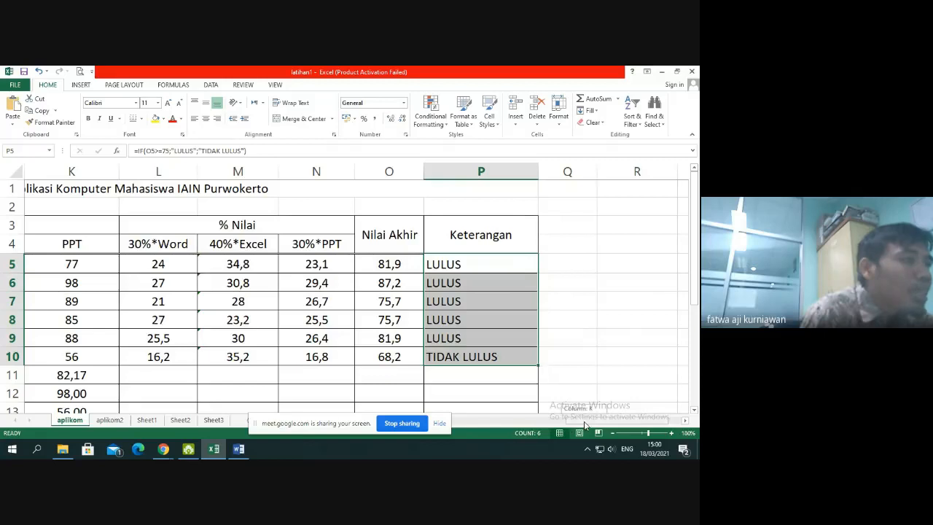
scroll(437, 384, "left", 3)
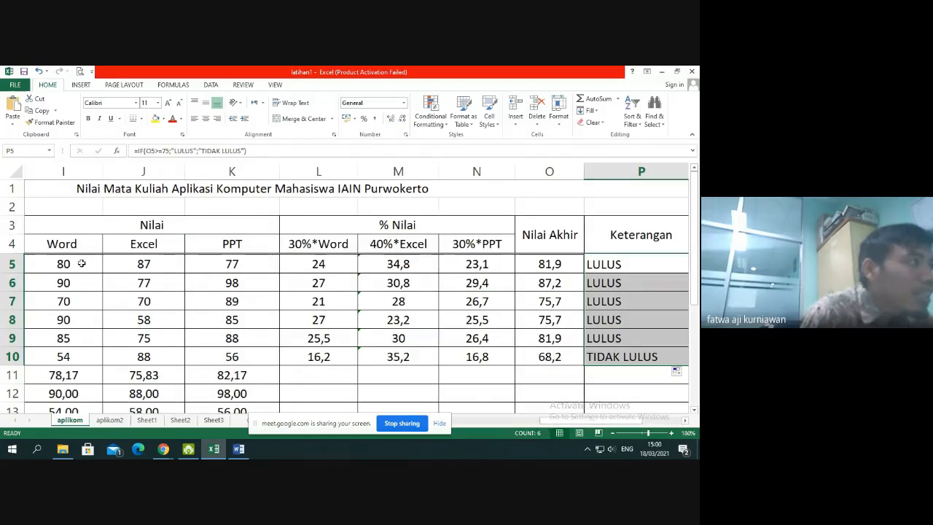
mouse_move(79, 264)
left_mouse_down()
mouse_move(243, 268)
mouse_move(76, 270)
left_mouse_up()
left_click_drag(578, 423, 616, 423)
left_click(376, 268)
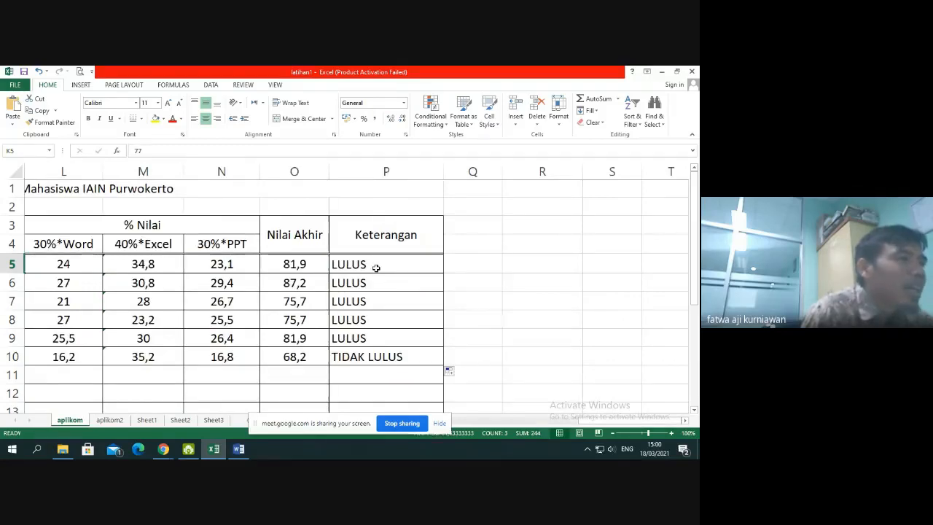
double_click(376, 268)
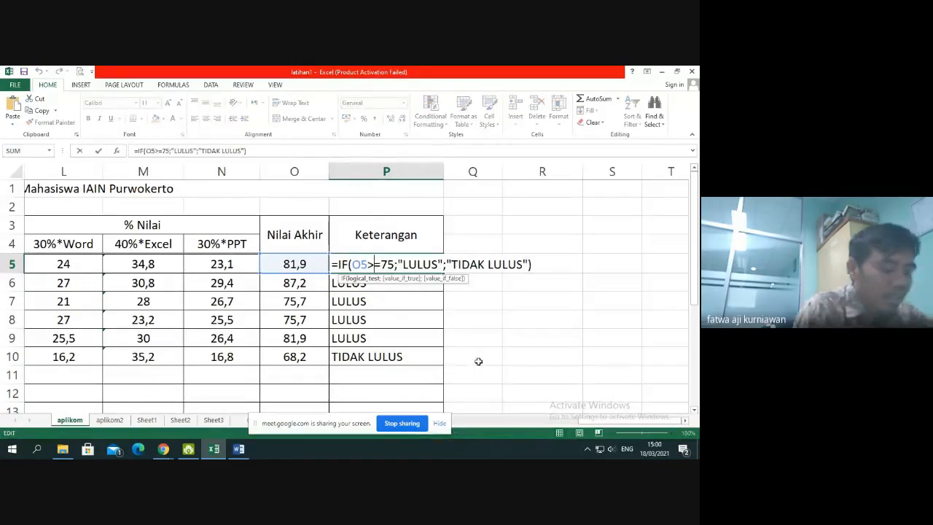
key("Return")
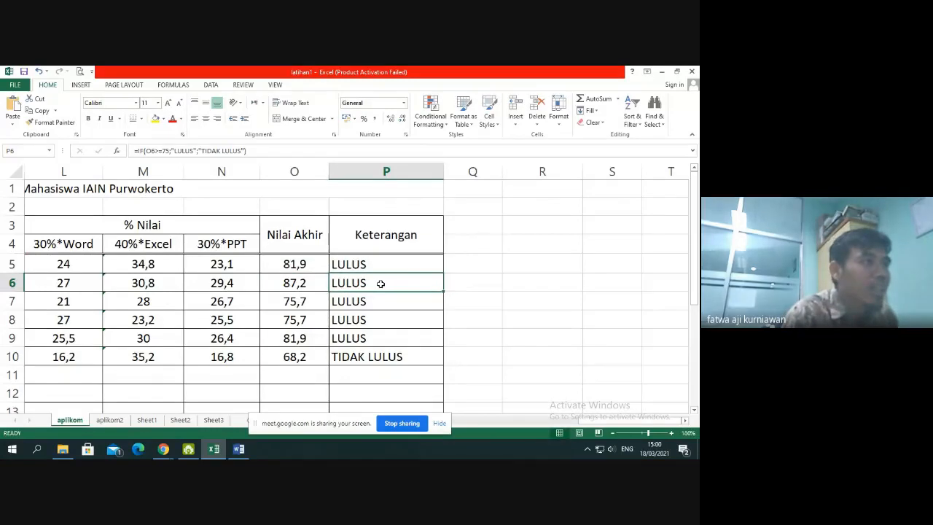
Clear the Keterangan results in P5:P10
left_click_drag(380, 283, 381, 319)
left_click_drag(377, 263, 381, 355)
key("Delete")
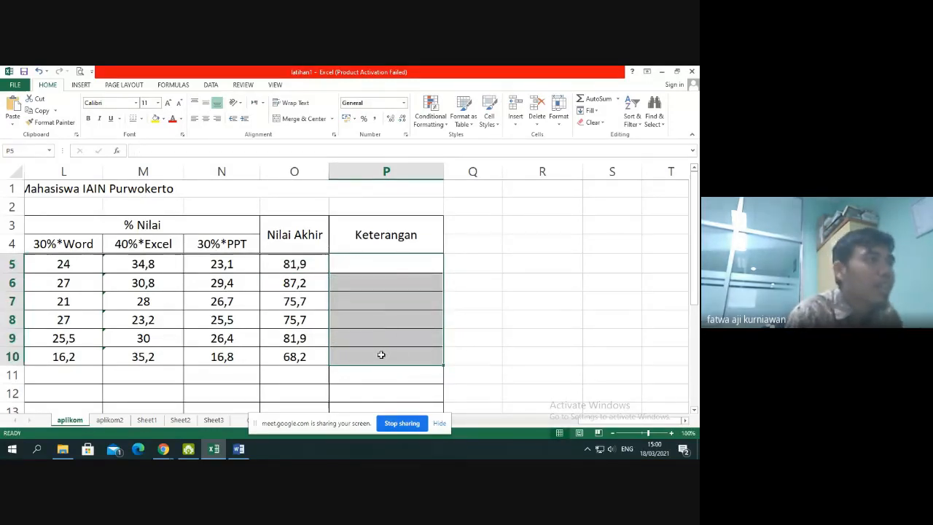
Begin an IF formula in P5 with a nested AND test whose first condition is O5>=75
left_click(397, 265)
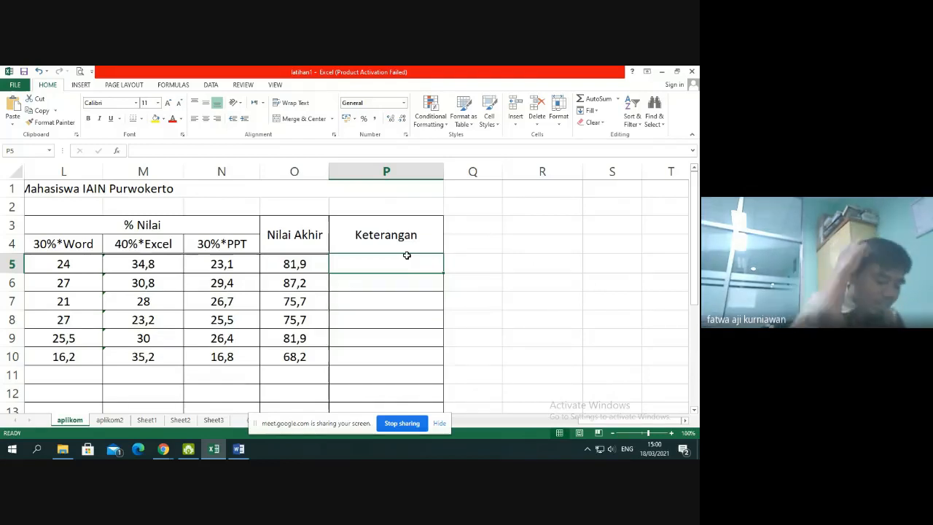
type("=i")
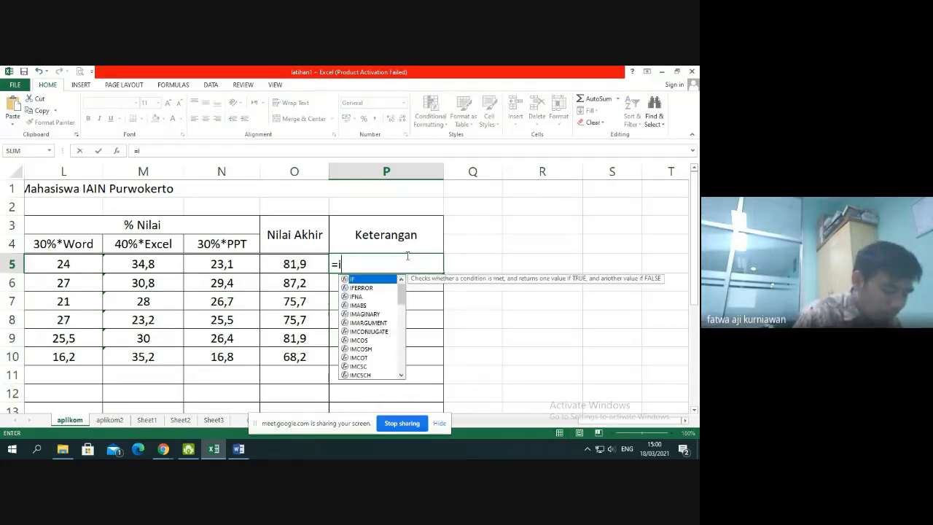
type("f(")
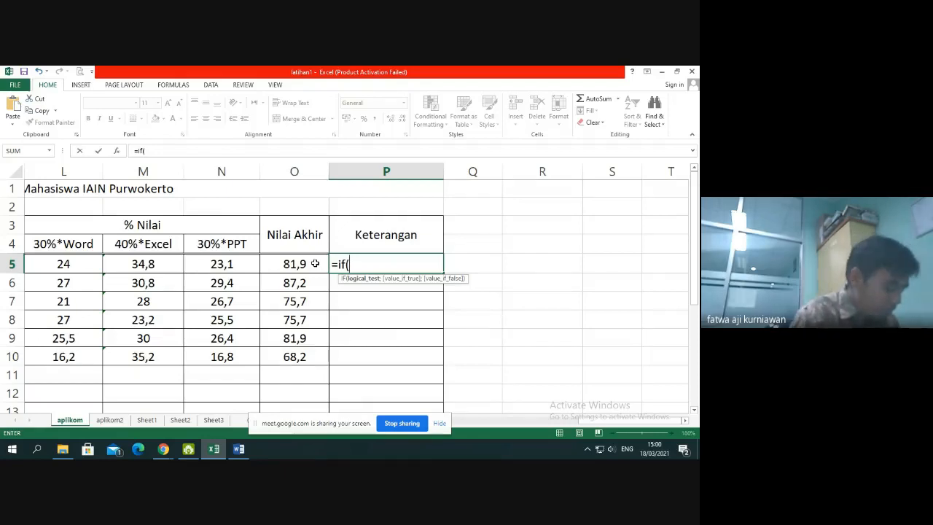
type("and")
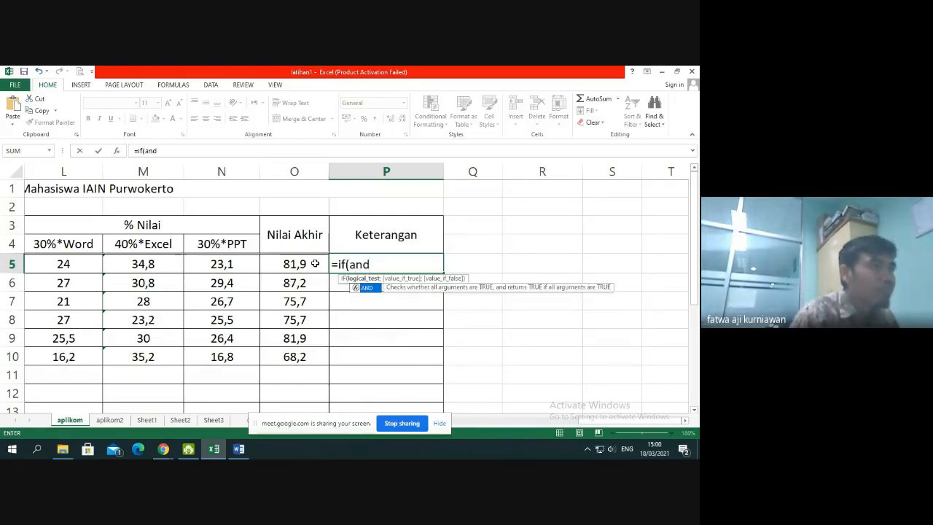
type("(")
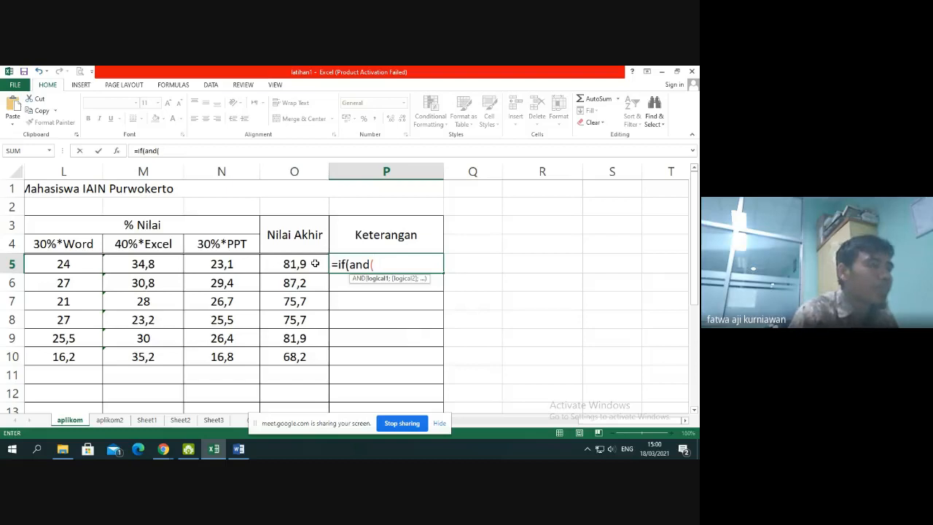
left_click(314, 263)
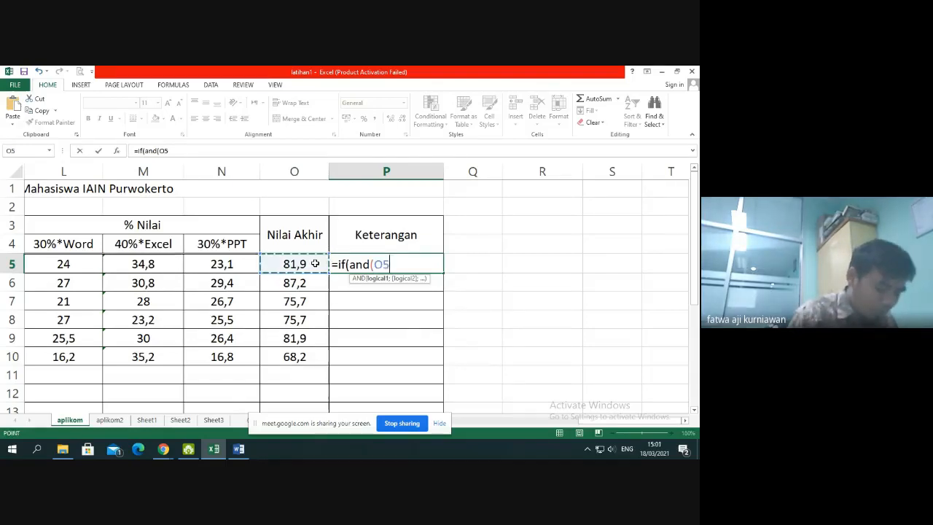
type(">=75")
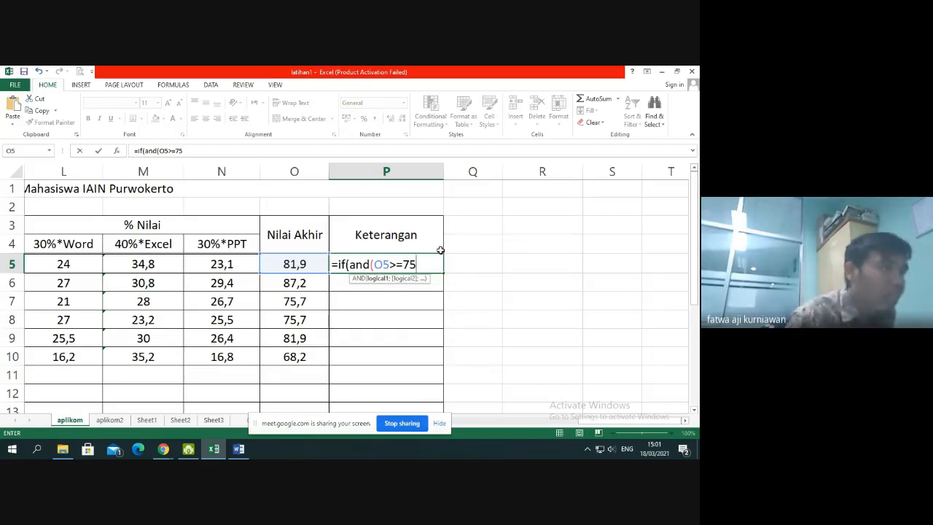
type(";")
Add the conditions I5>=75, J5>=75 and K5>=75 to the AND test in P5 and close its parenthesis
left_click_drag(602, 421, 526, 422)
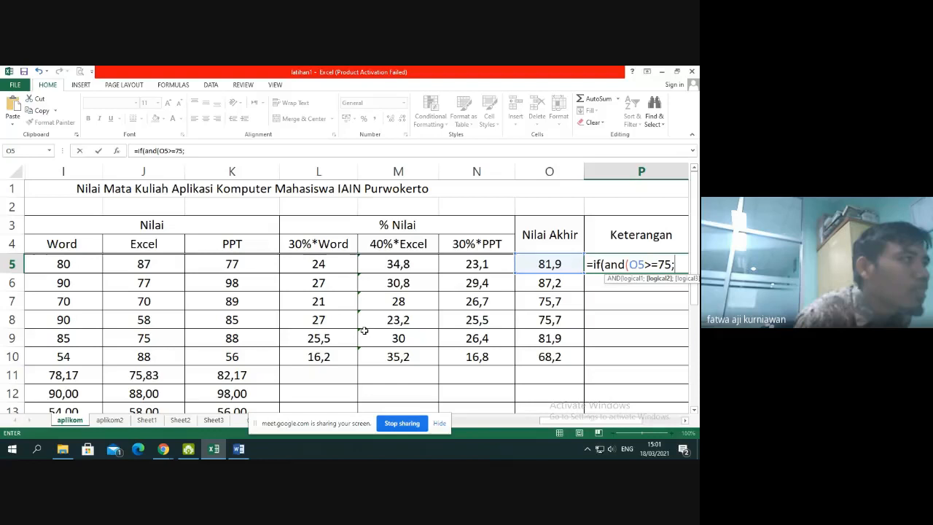
left_click(69, 265)
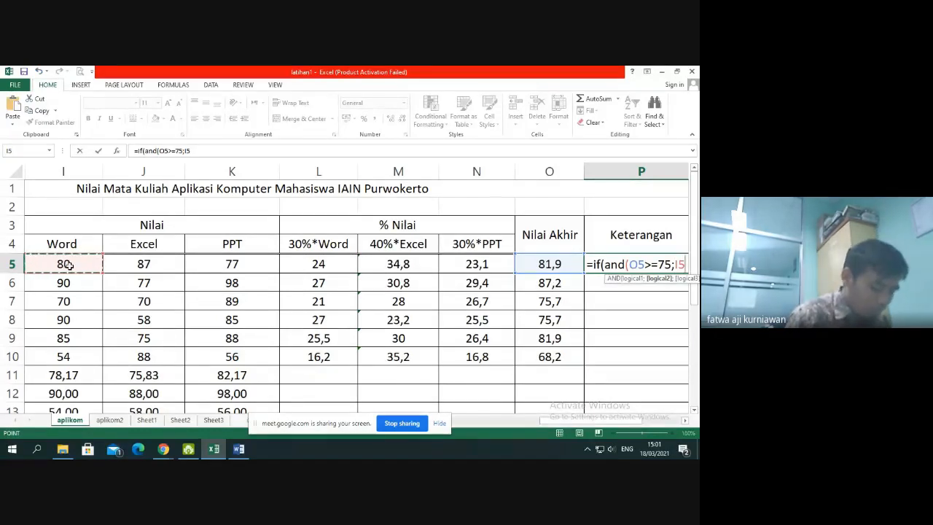
type(">=")
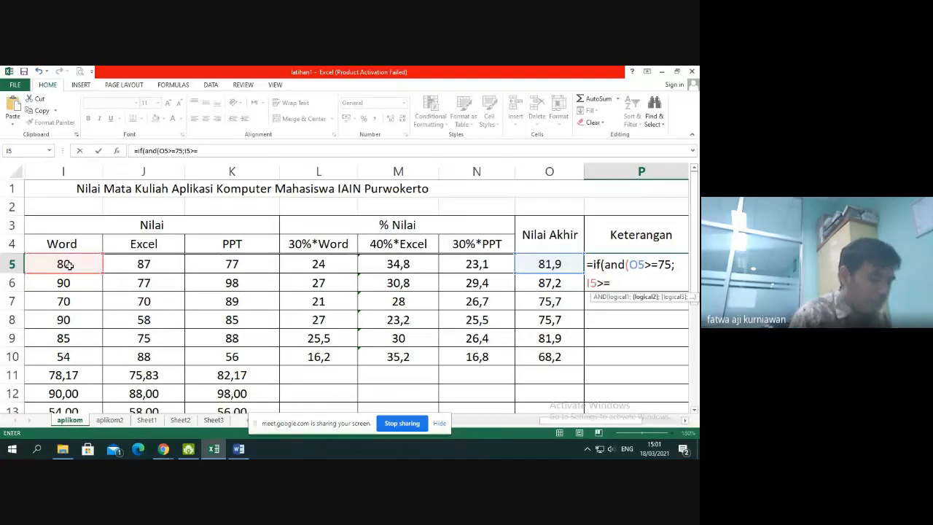
type("75")
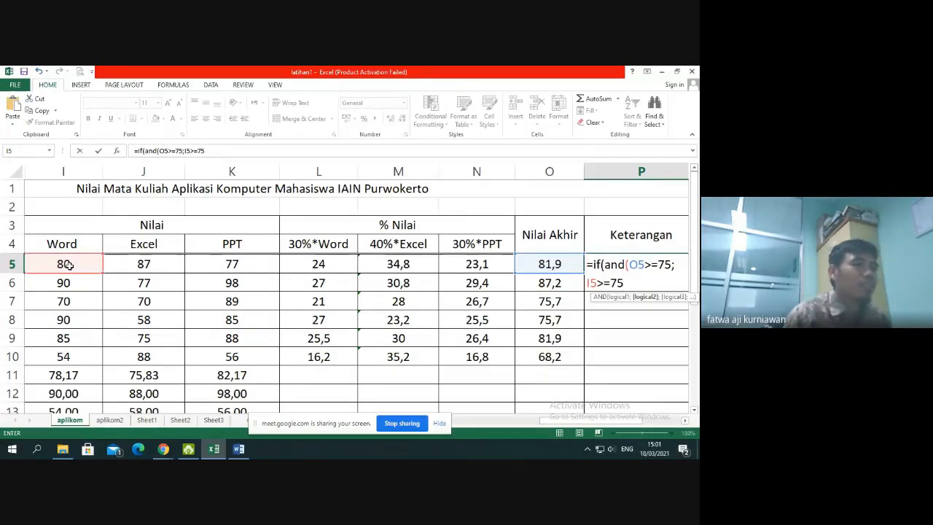
type(";")
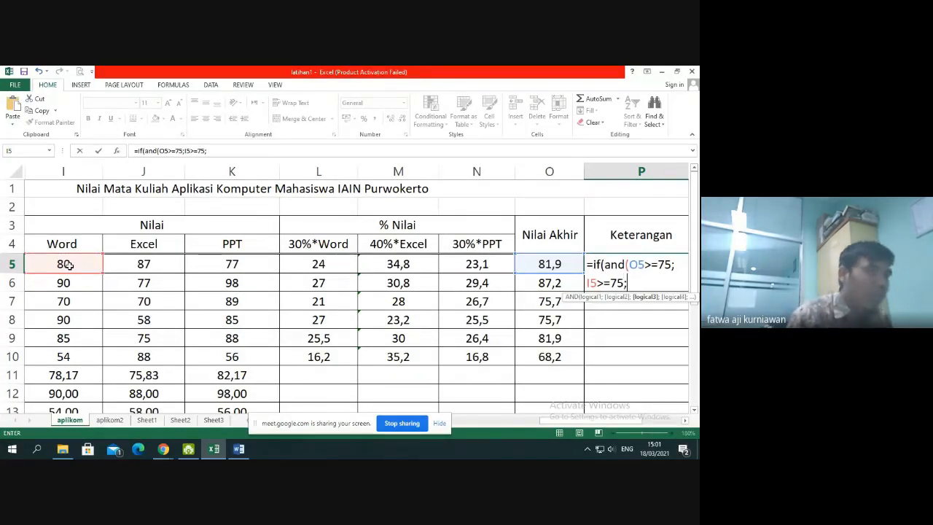
left_click(150, 263)
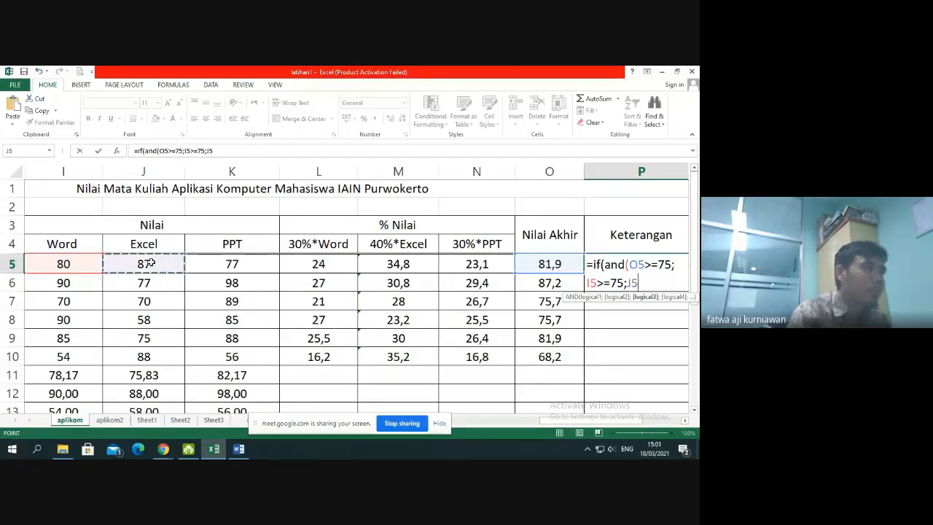
type(">=")
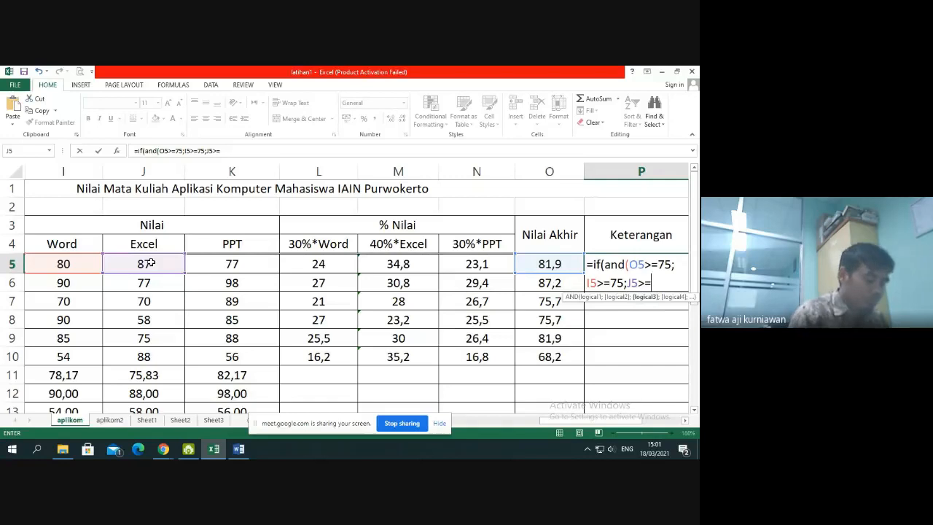
type("75")
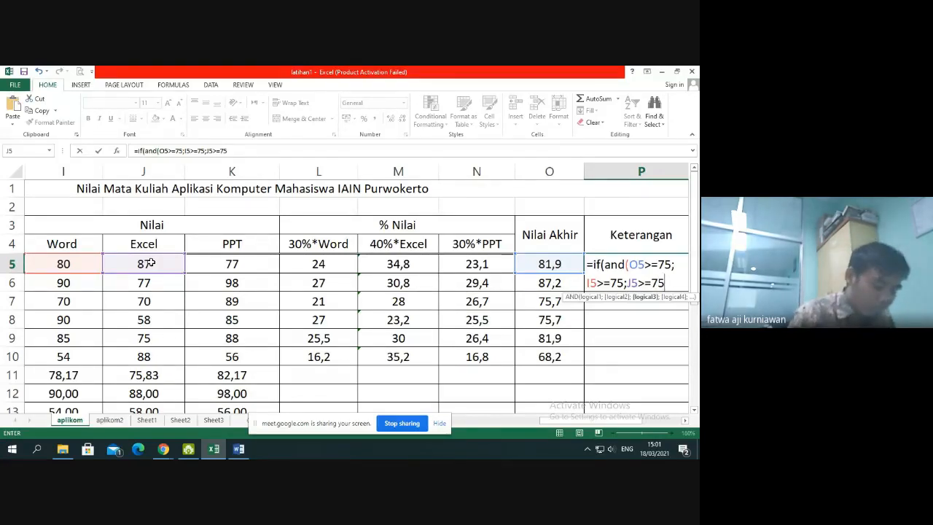
type(";")
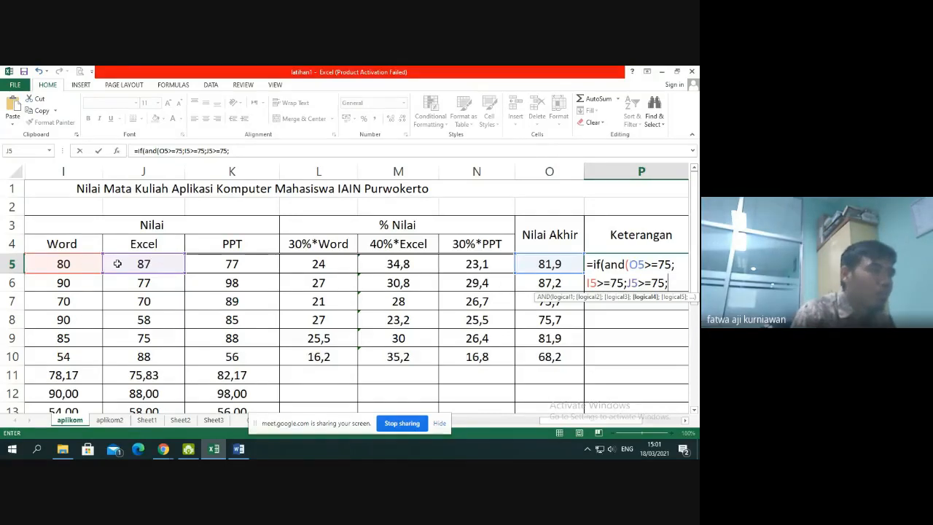
left_click(219, 266)
type(">=")
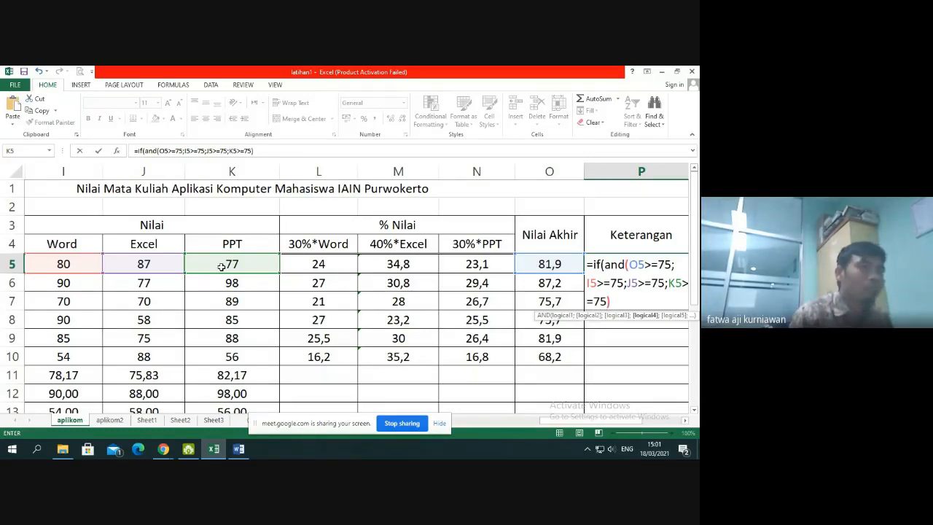
type("75);")
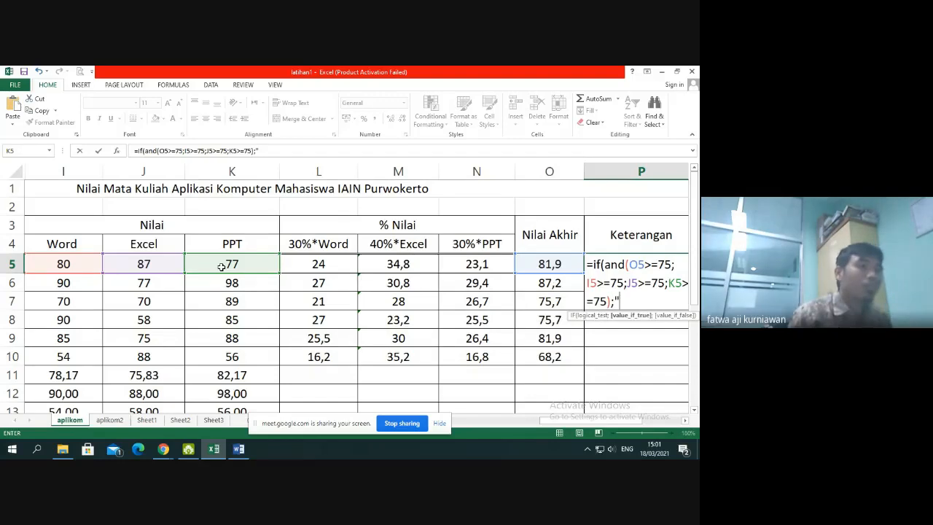
type("\"LULU")
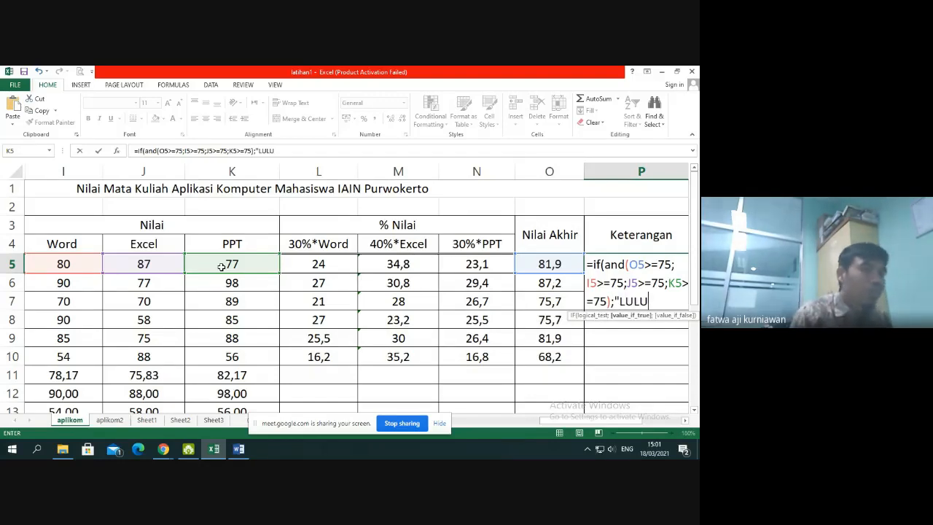
type("S\";")
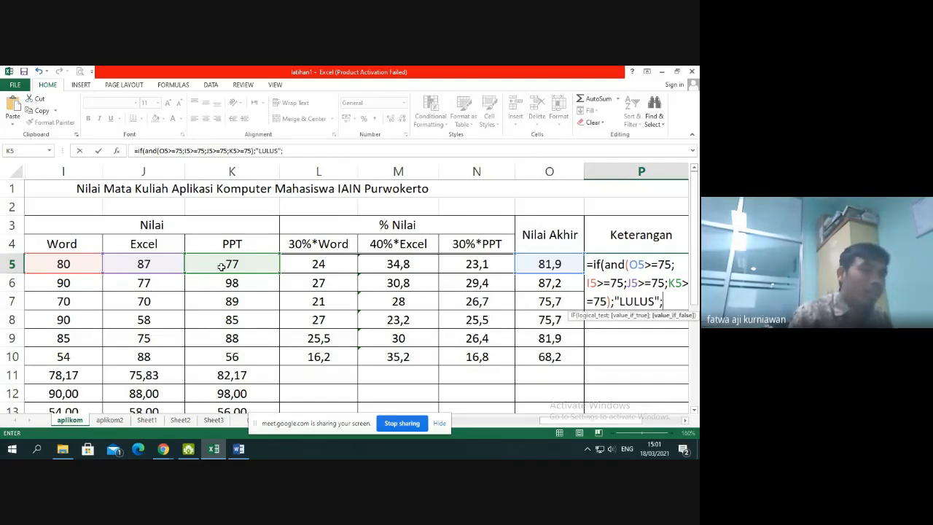
type("\"BEL")
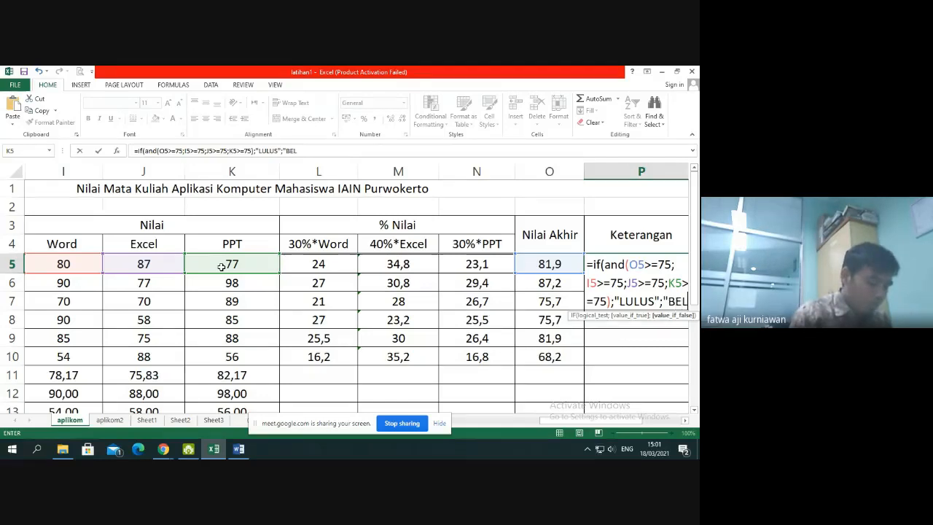
type("UM LULU")
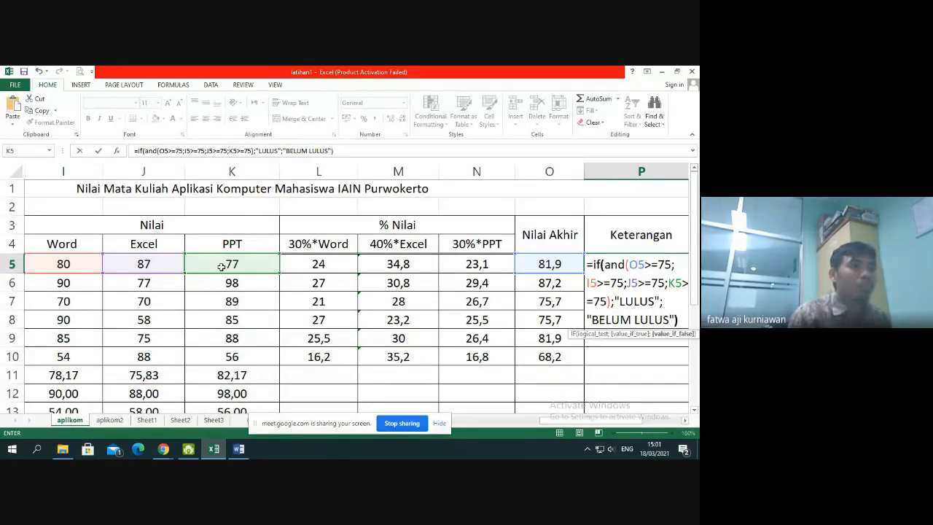
type("S\")")
Complete the P5 formula with "LULUS" if true and "BELUM LULUS" if false, and fill it down through P10
key("Return")
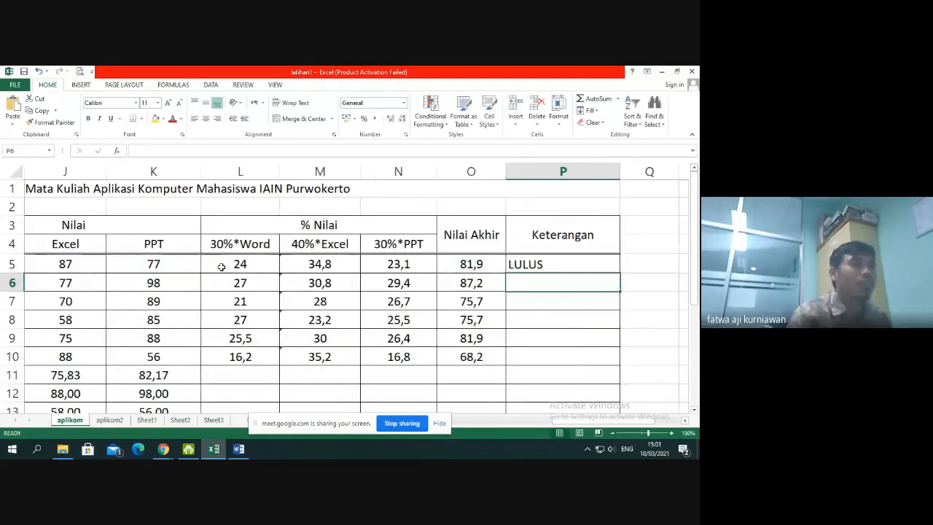
left_click(608, 264)
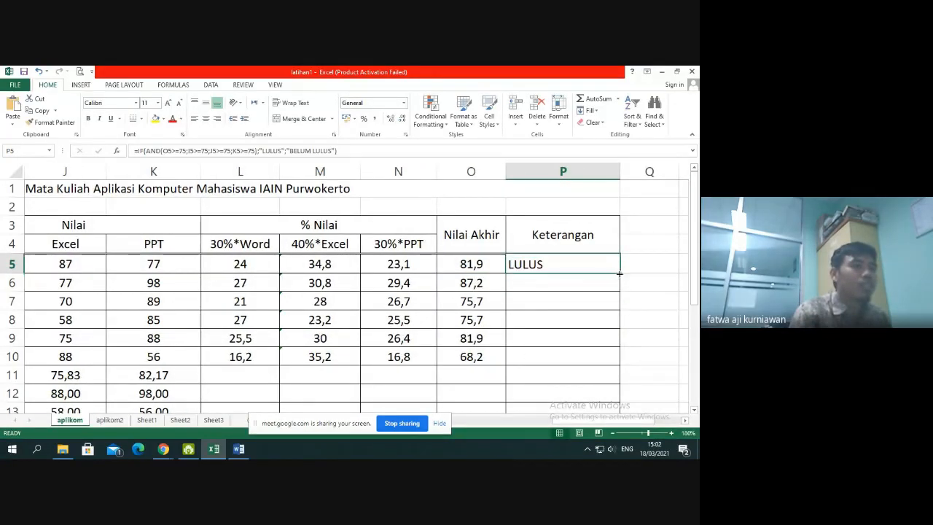
left_click_drag(619, 272, 606, 372)
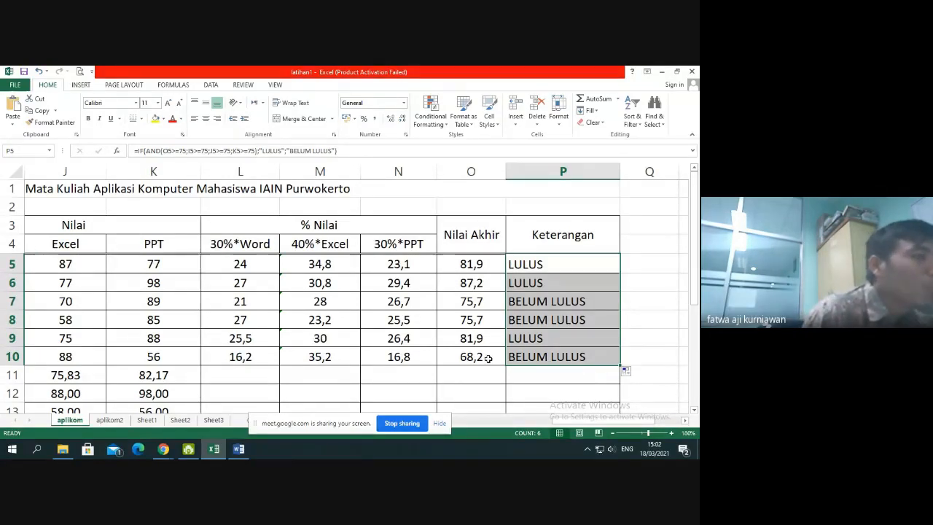
Compare the Keterangan results in rows 7, 8 and 10 with those students' component and final scores
left_click(485, 357)
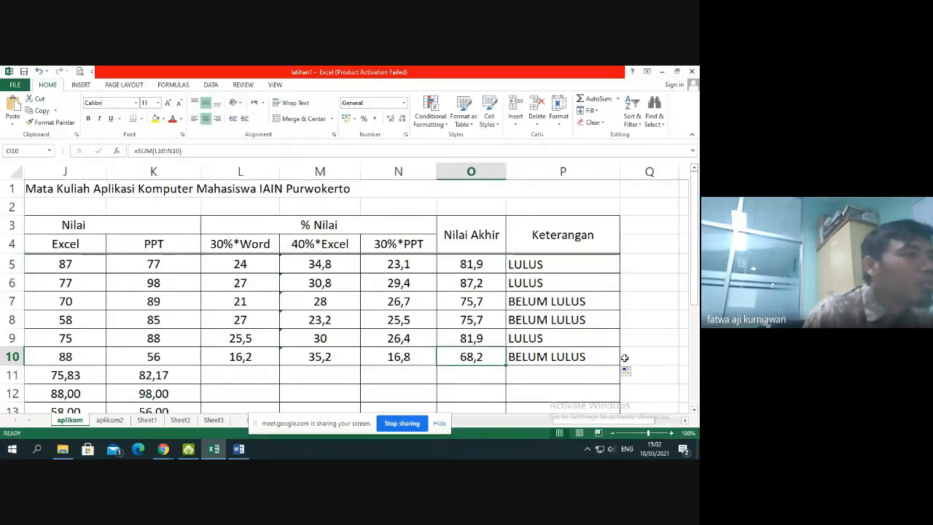
left_click(495, 305)
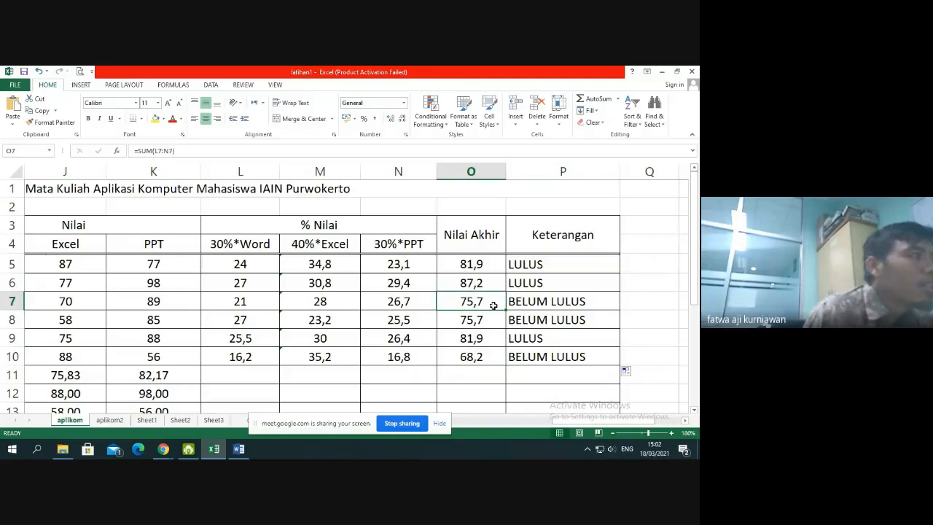
left_click(613, 435)
left_click(613, 434)
left_click(614, 435)
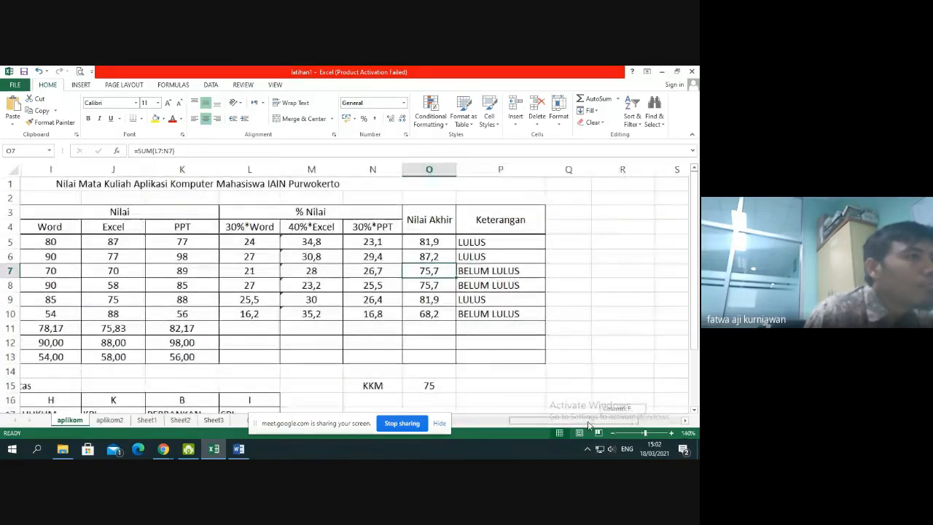
scroll(537, 423, "left", 1)
scroll(537, 423, "left", 2)
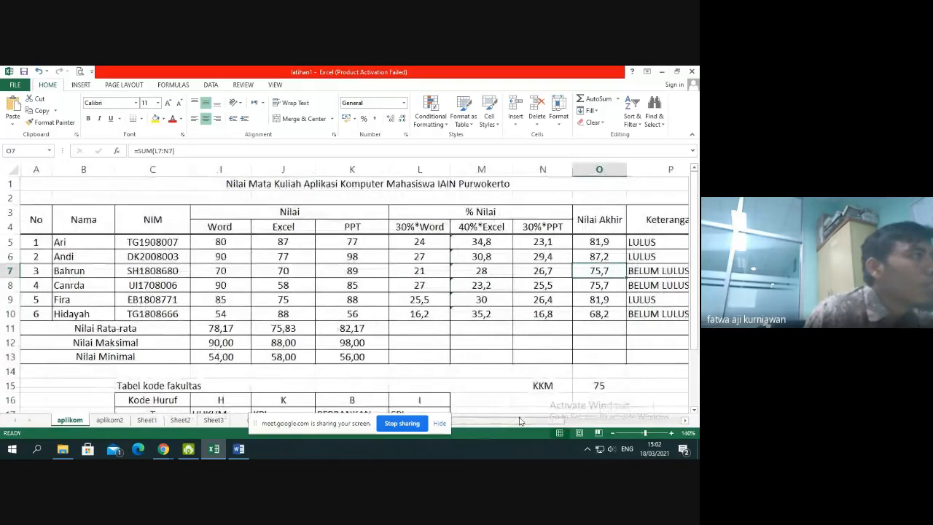
left_click(11, 271)
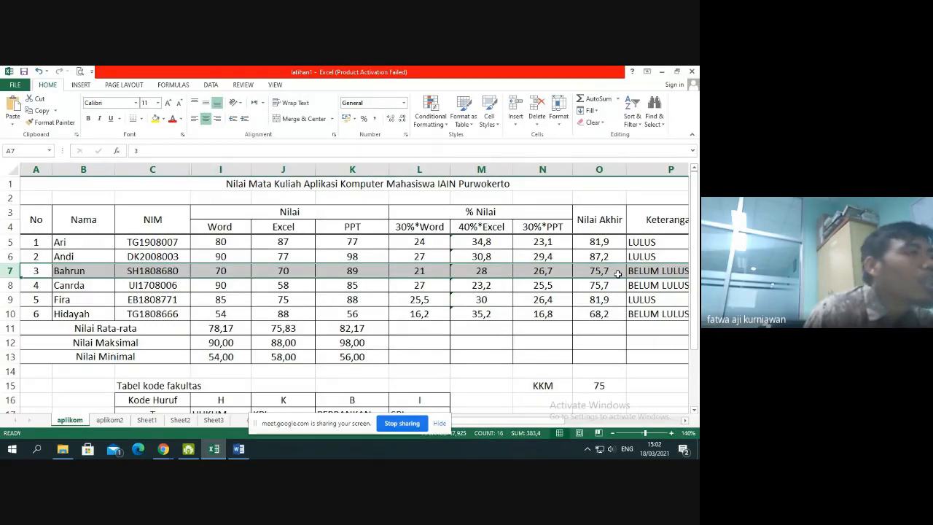
left_click(226, 273)
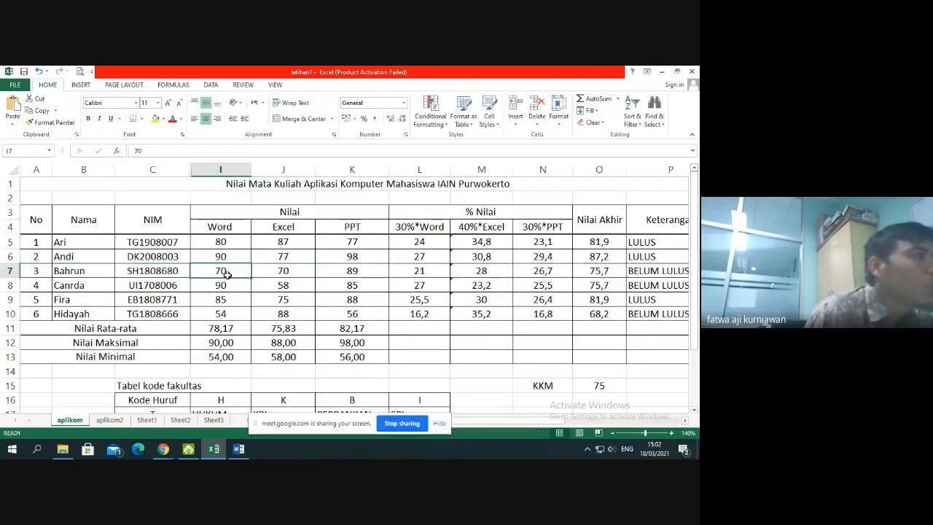
left_click(288, 272)
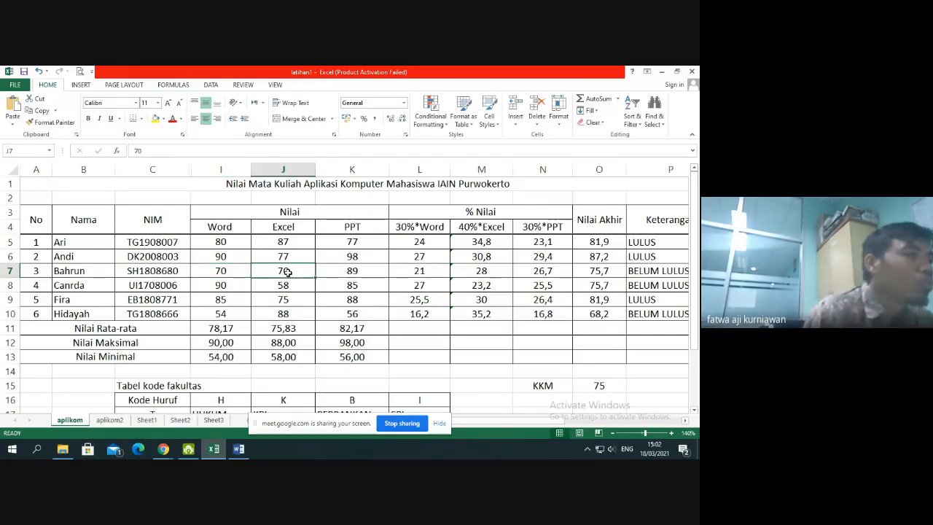
left_click(664, 272)
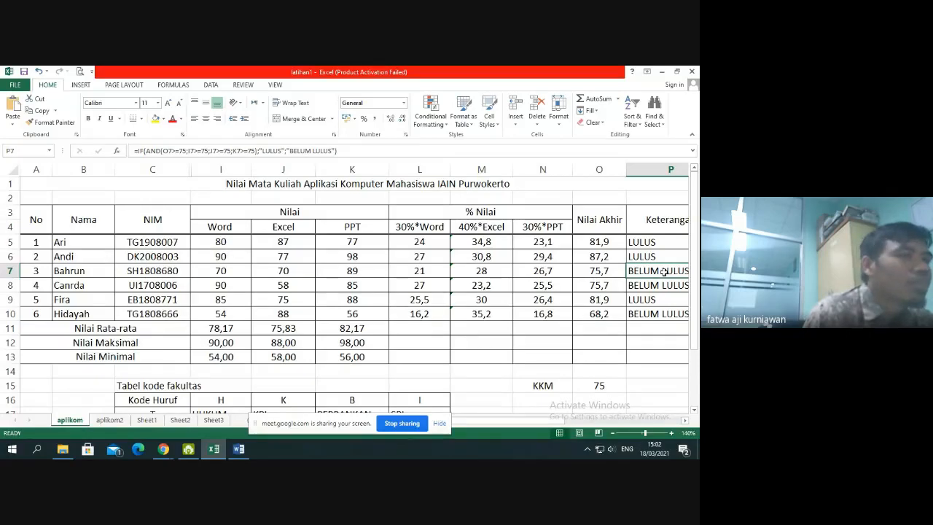
left_click(9, 285)
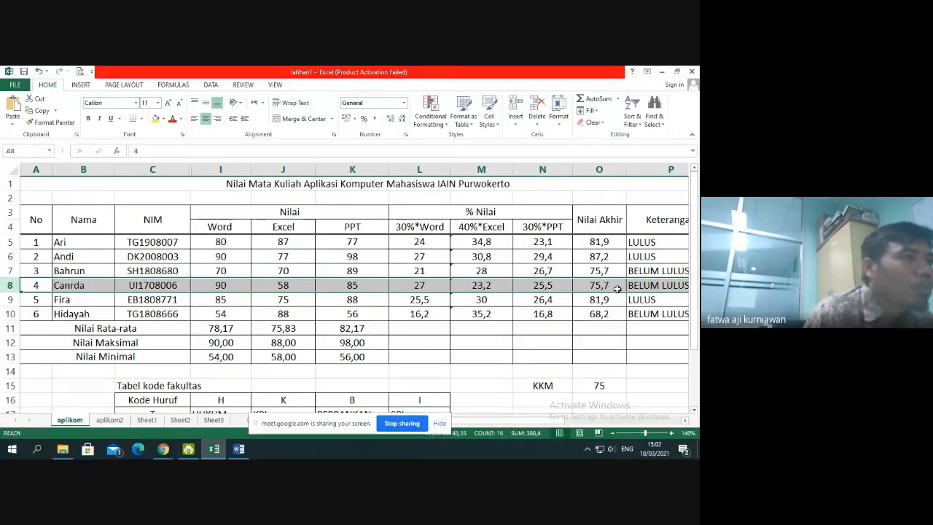
left_click(236, 288)
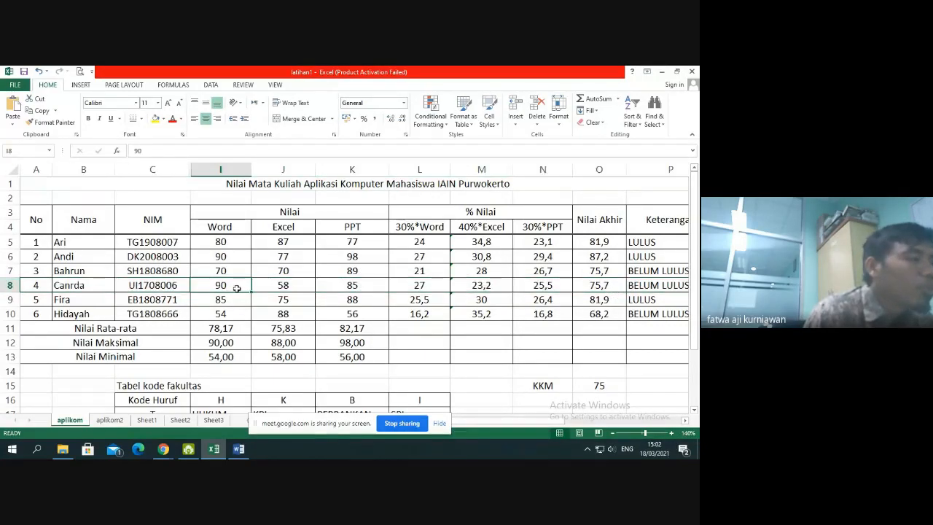
left_click(292, 285)
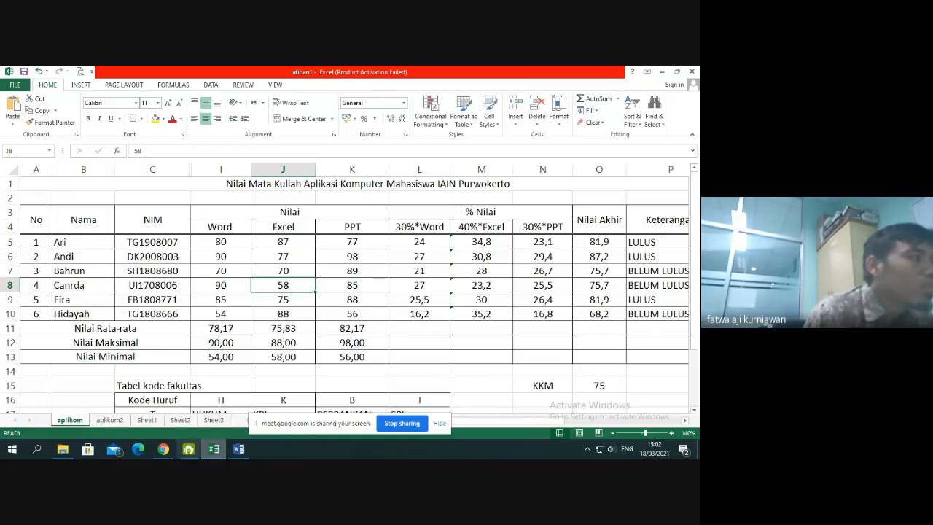
Switch to the Google Meet call in Chrome, admit the waiting participant, and return to the Excel workbook
mouse_move(164, 449)
left_click(139, 397)
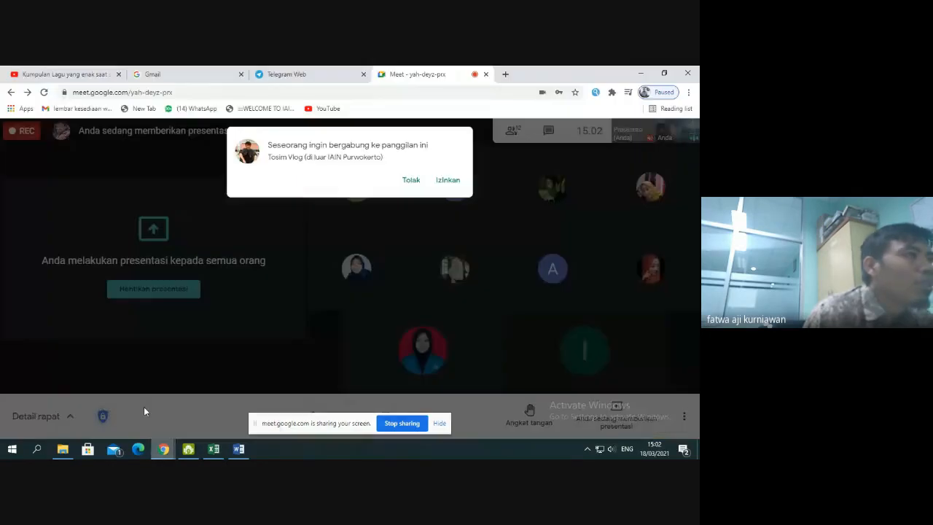
left_click(455, 182)
left_click(214, 449)
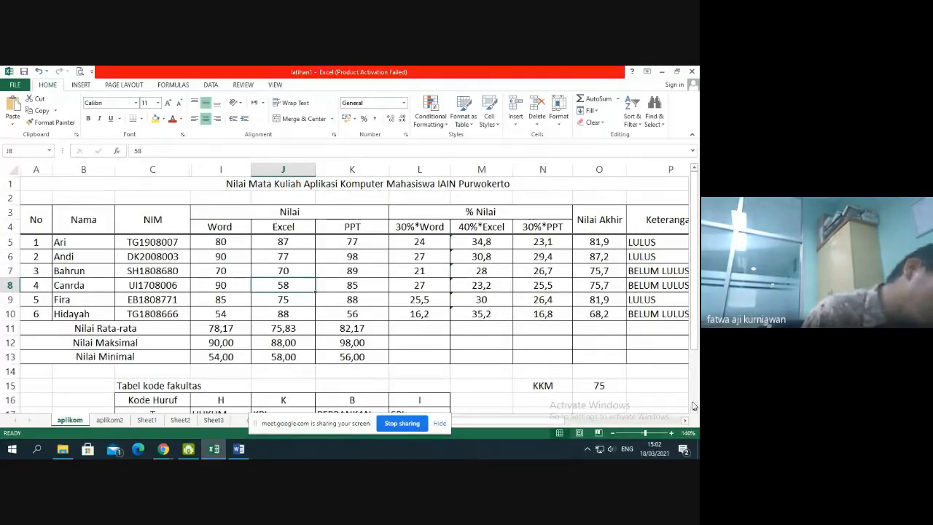
Examine the AND conditions of the P5 formula against the row 5 scores in I5, J5, K5 and O5
left_click_drag(561, 422, 614, 433)
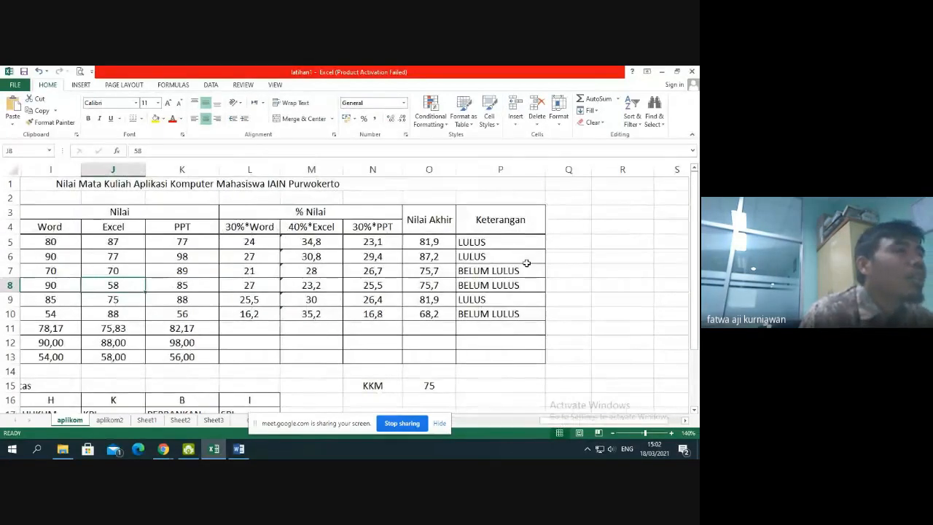
left_click(510, 244)
double_click(510, 243)
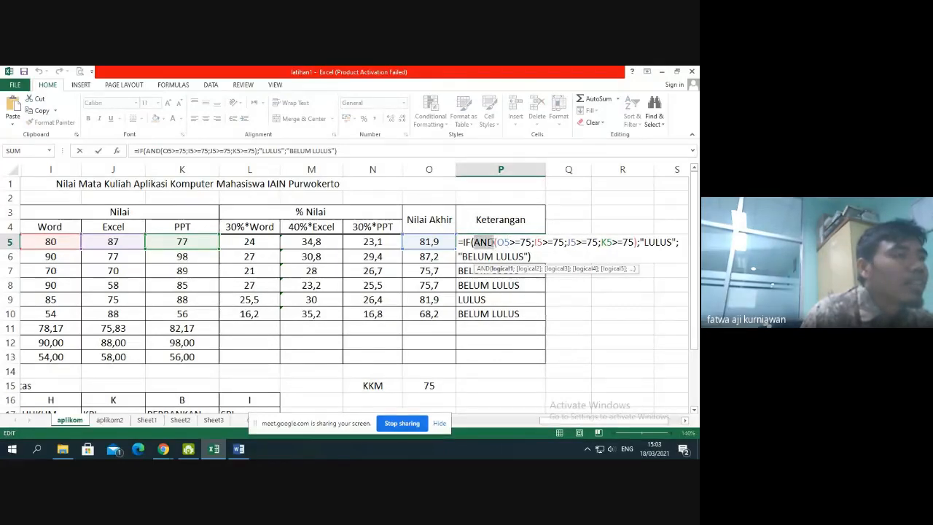
left_click(493, 242)
key("Return")
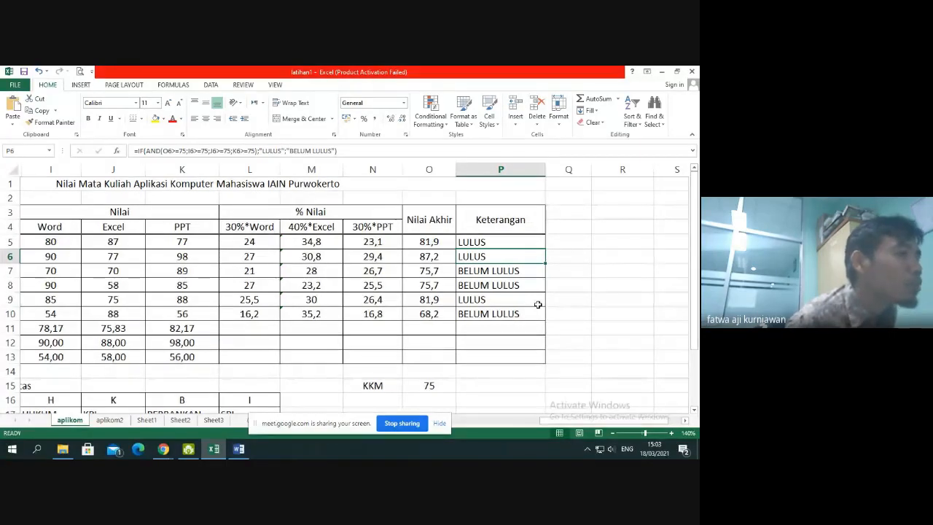
left_click(491, 239)
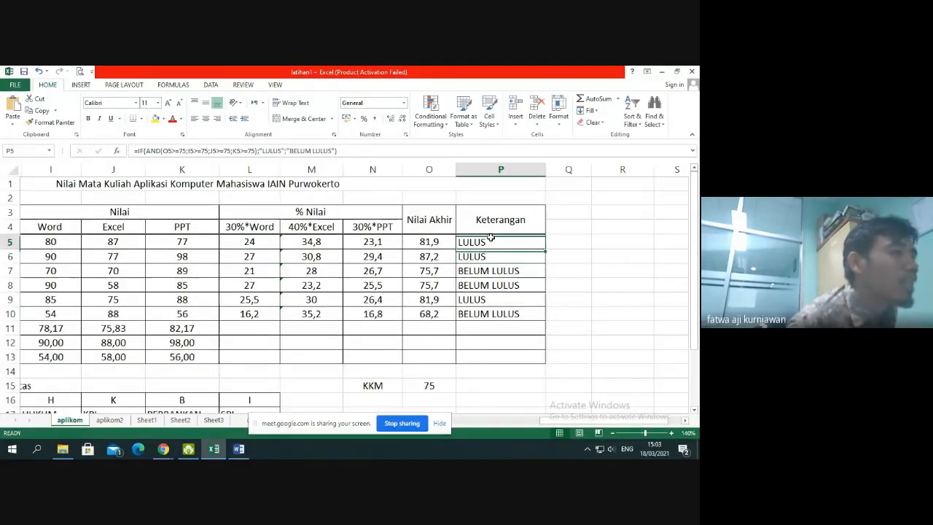
left_click(441, 239)
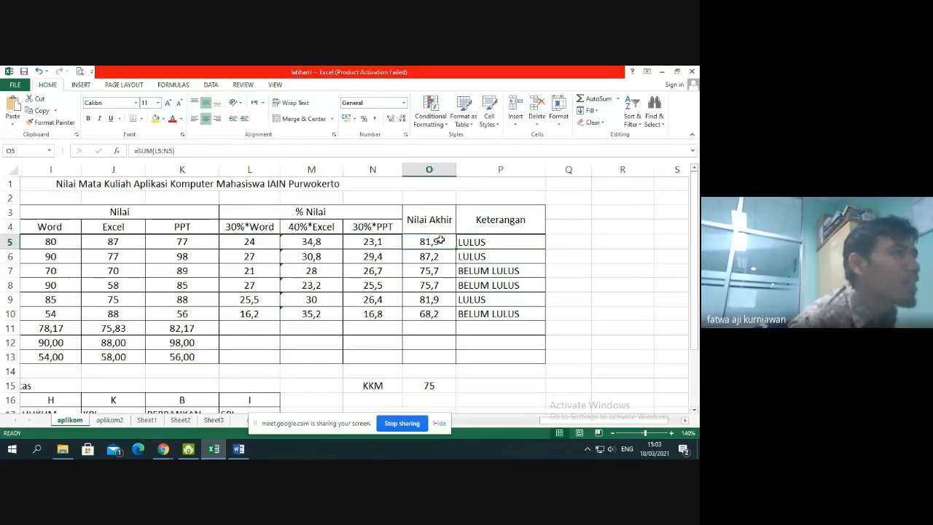
left_click(79, 241)
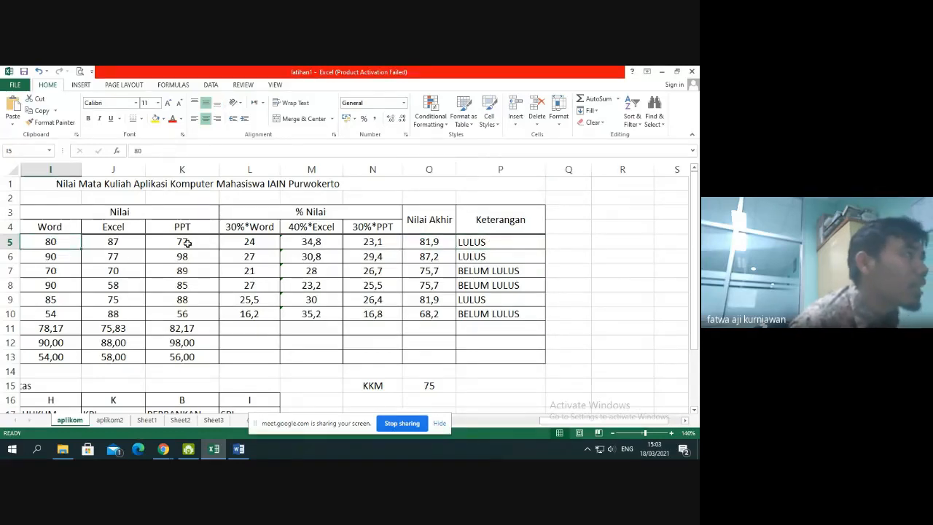
key("Right")
key("Right")
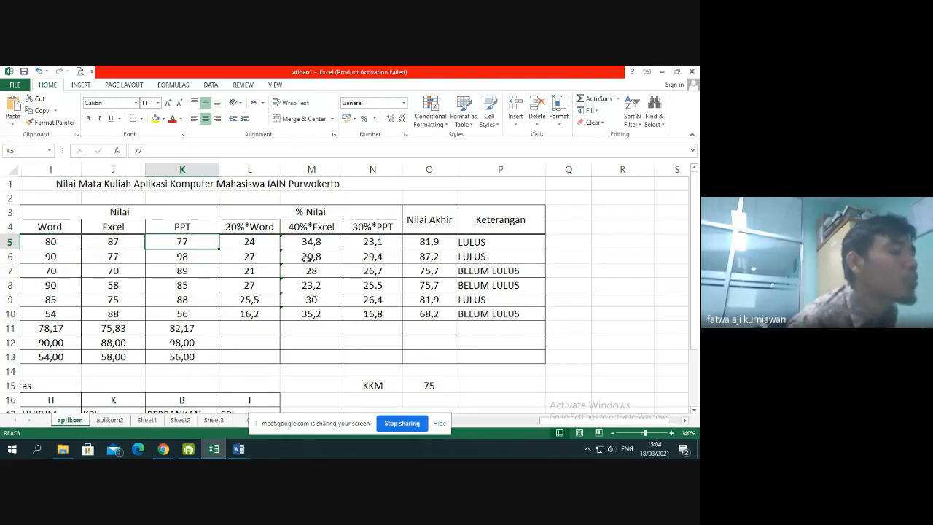
left_click(482, 251)
left_click(435, 241)
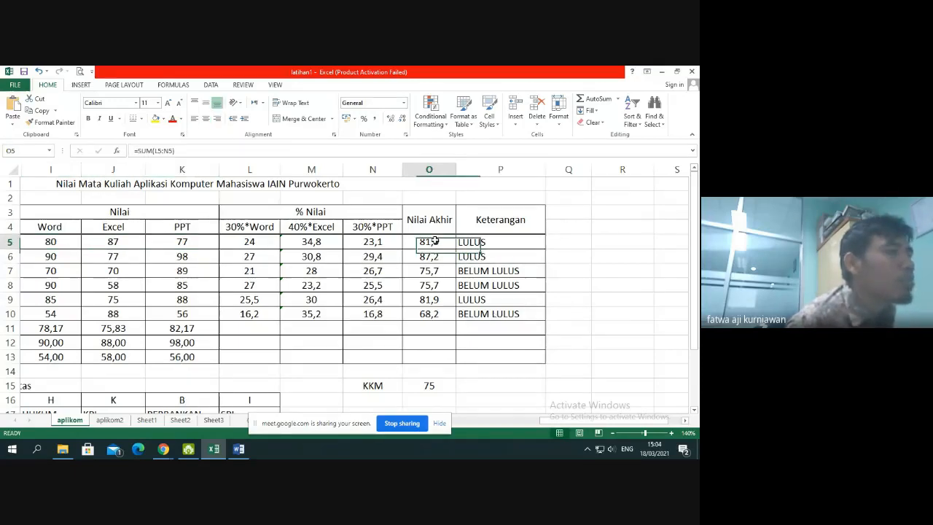
Replace AND with OR in the P5 formula and fill it down through P10
left_click(485, 249)
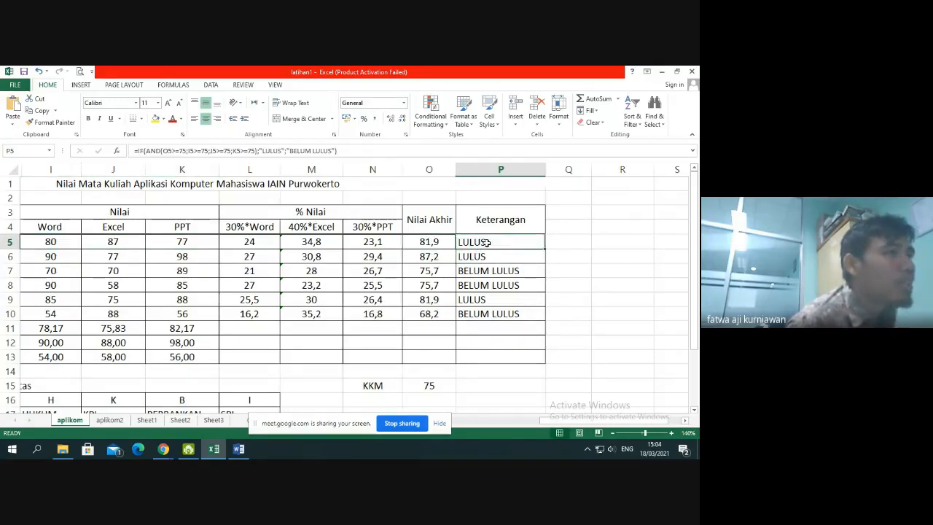
double_click(487, 244)
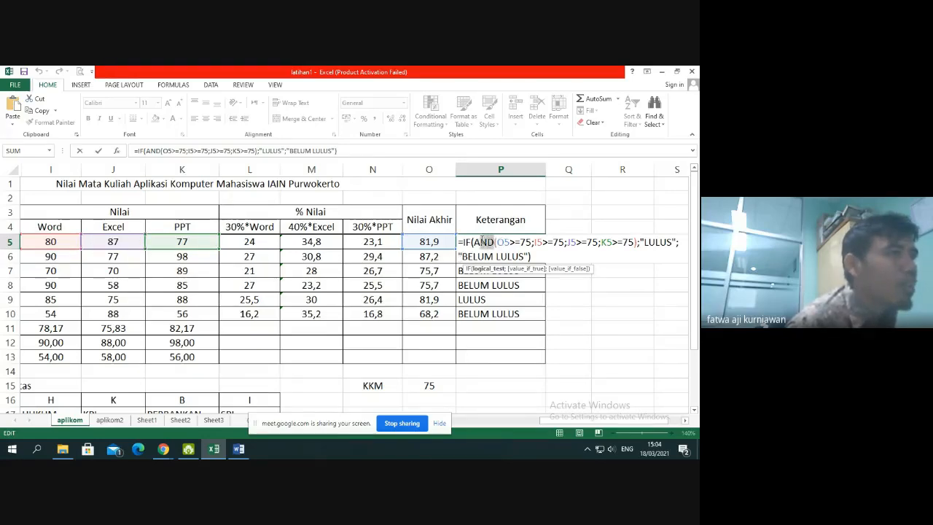
left_click_drag(482, 240, 477, 240)
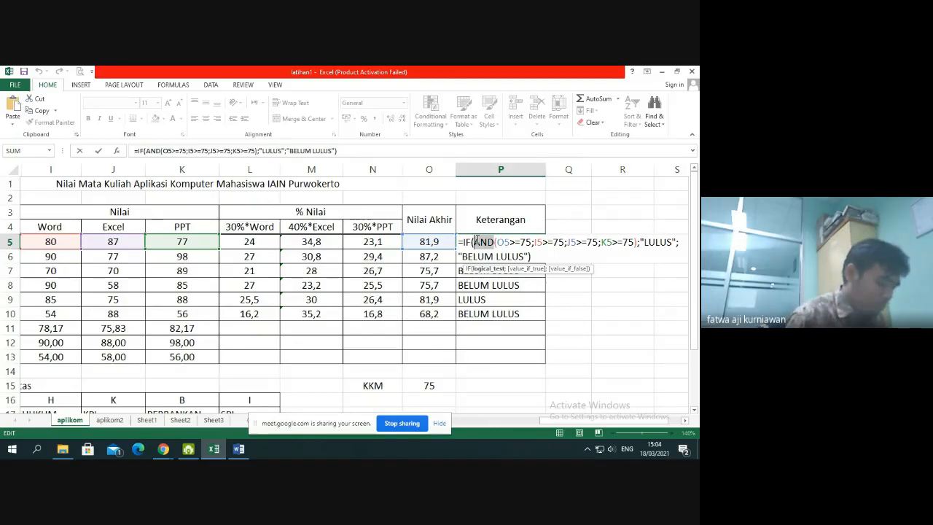
type("OR")
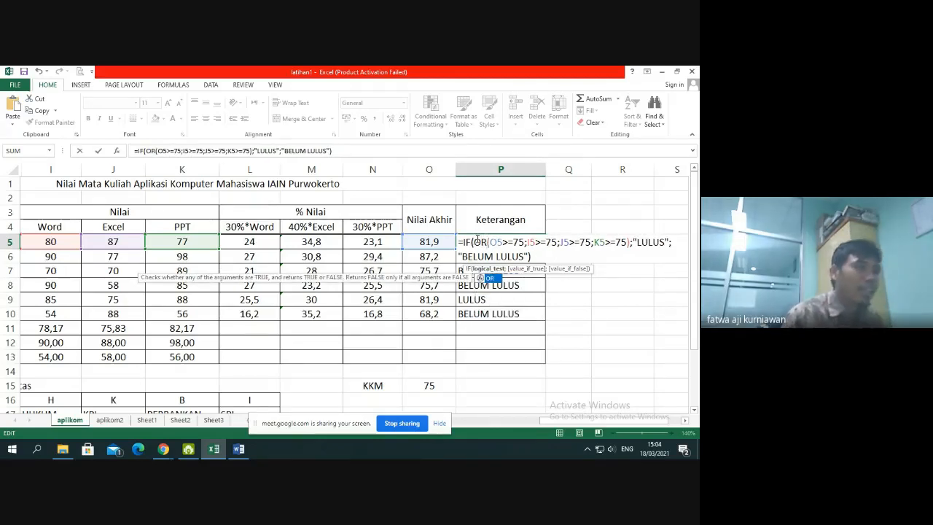
key("ctrl+Return")
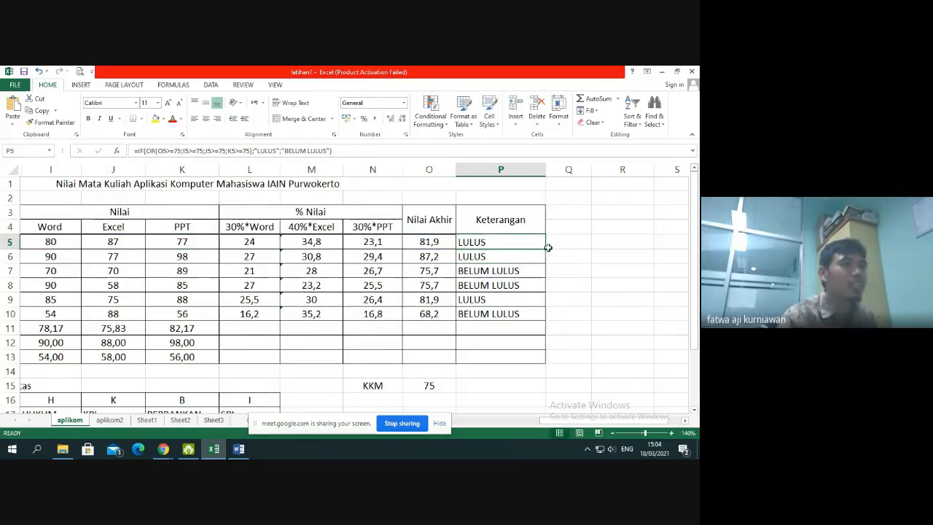
left_click_drag(546, 248, 537, 318)
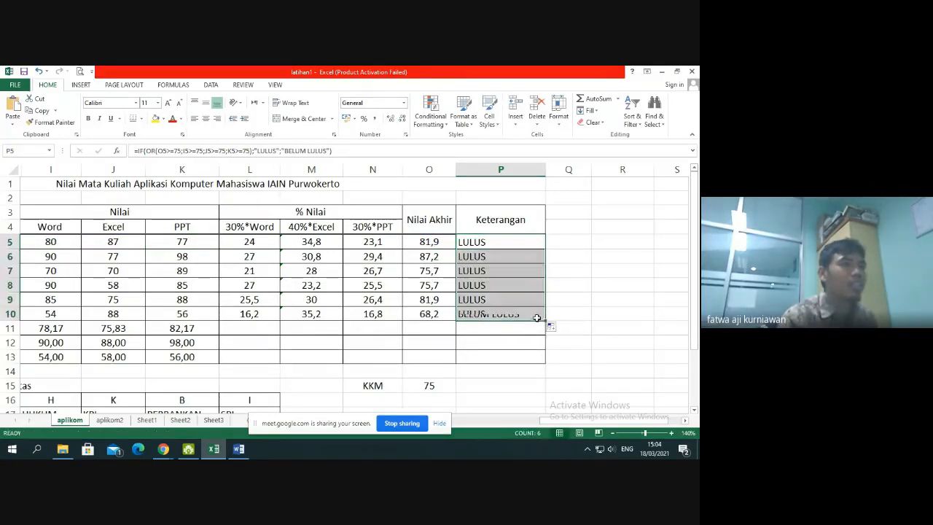
Examine the filled result in P10, the OR conditions of the P5 formula, and the Word score in I5
left_click(485, 314)
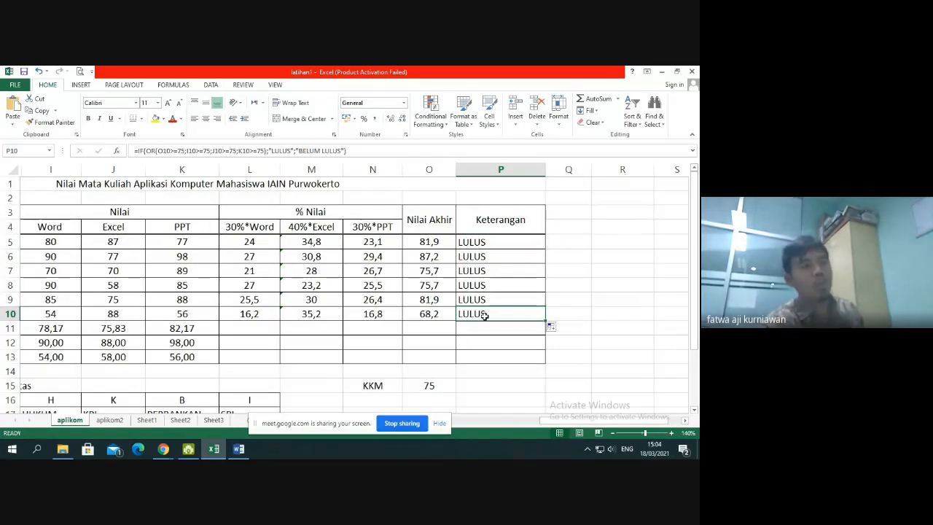
left_click(490, 243)
double_click(490, 242)
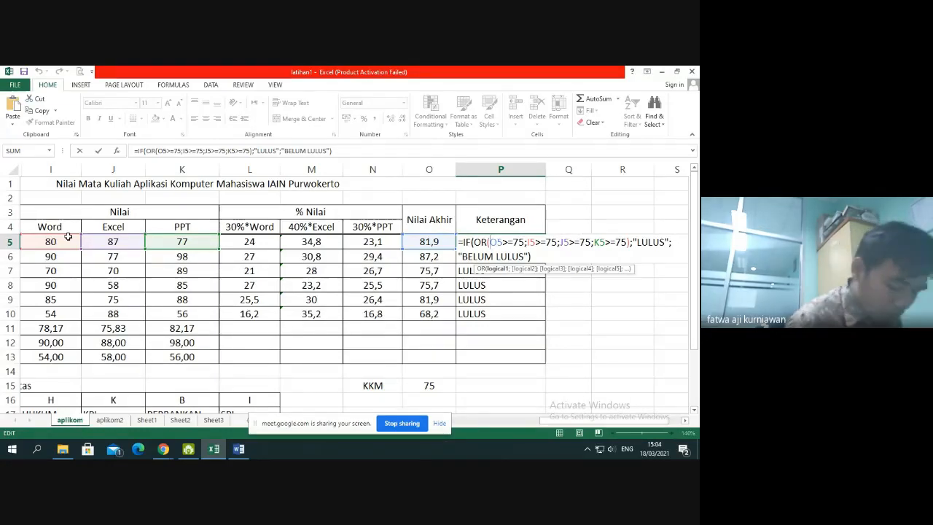
key("Return")
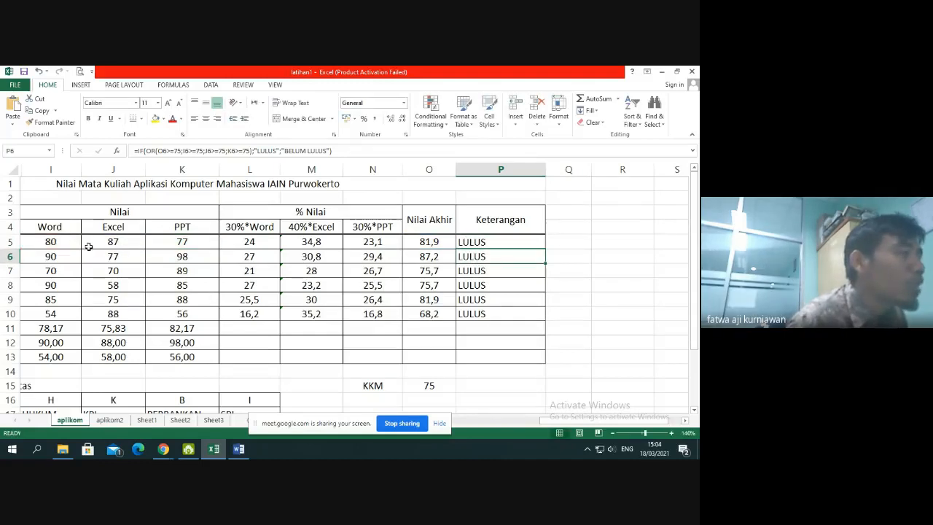
left_click(72, 245)
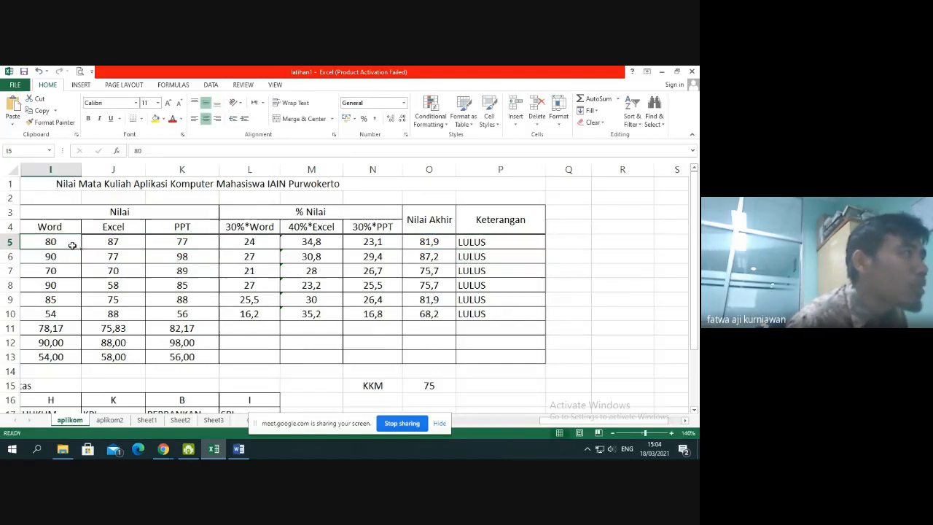
Replace OR with AND in the P5 formula and fill it down through P10
left_click(522, 238)
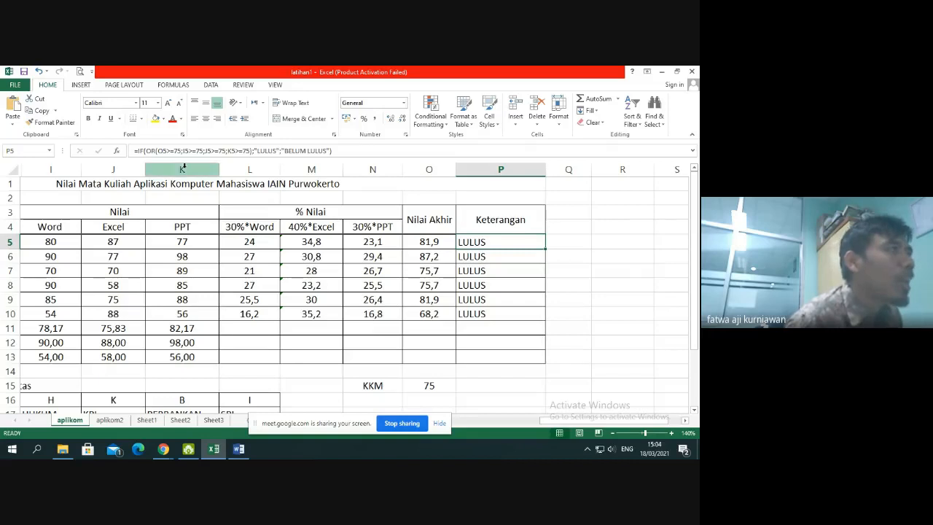
double_click(511, 238)
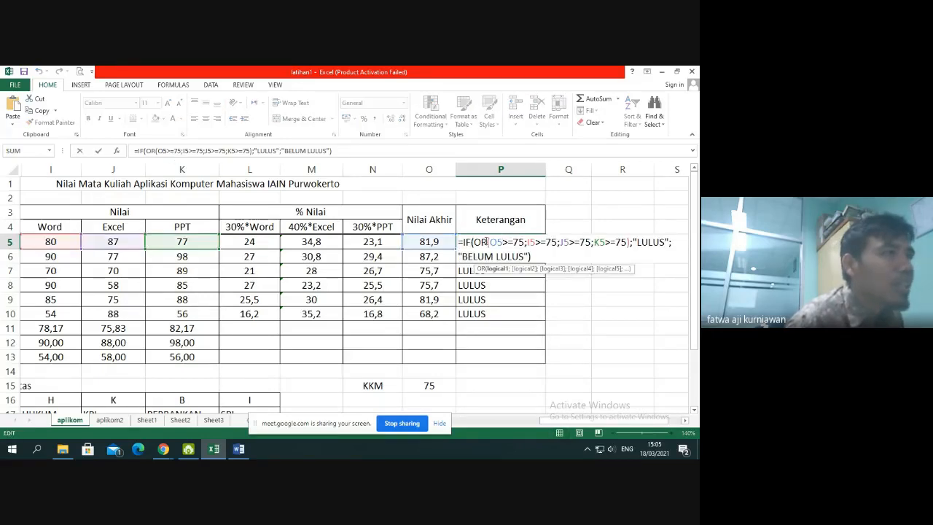
key("BackSpace")
key("BackSpace")
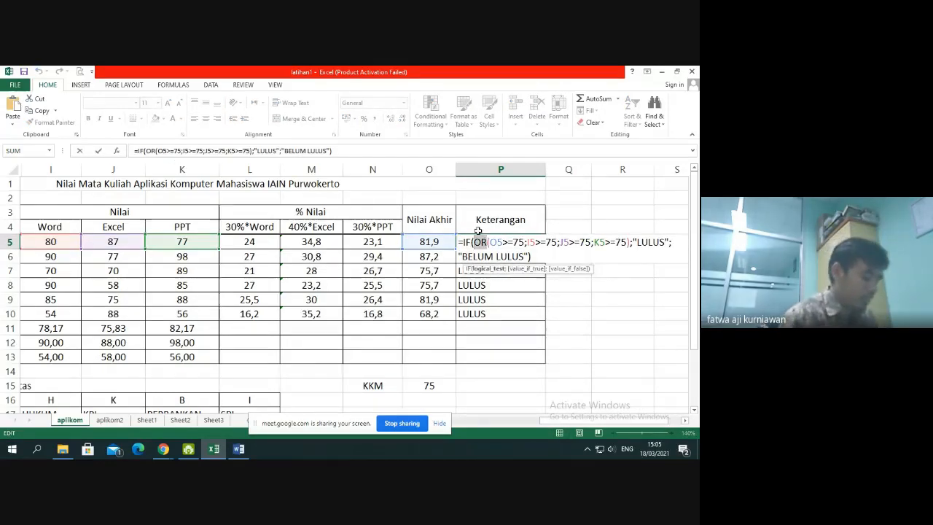
type("NAD")
key("Return")
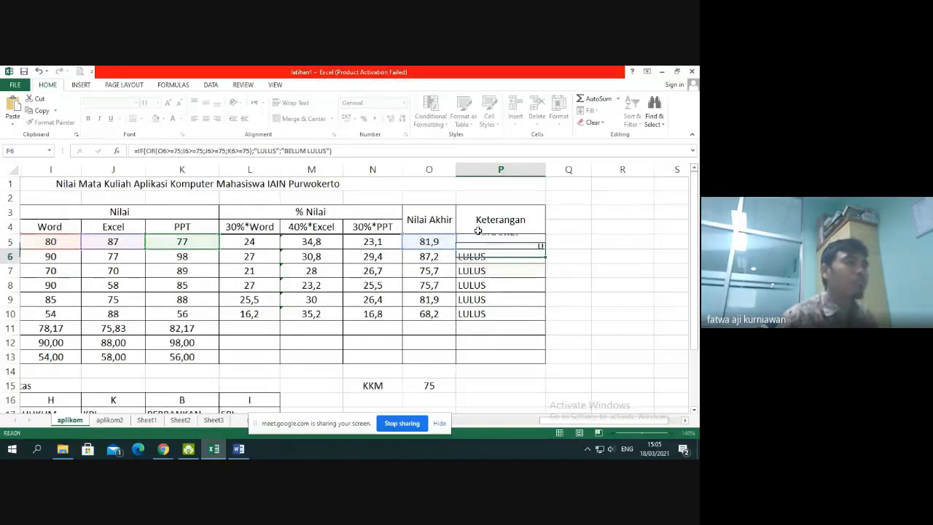
double_click(484, 241)
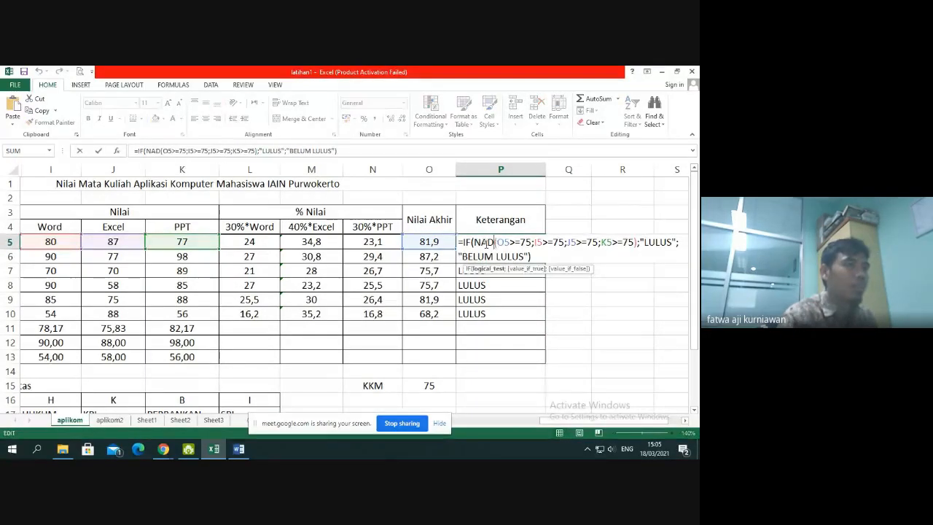
left_click_drag(494, 244, 474, 243)
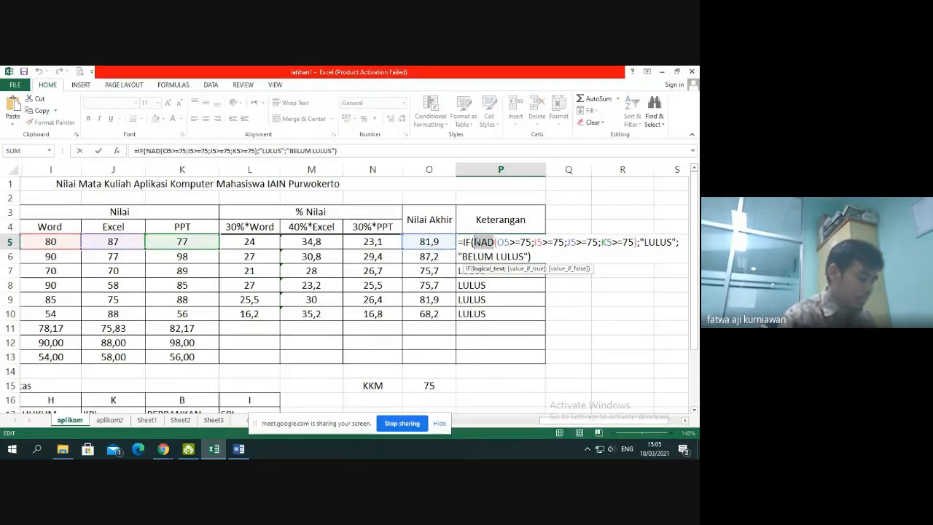
type("AND")
key("Return")
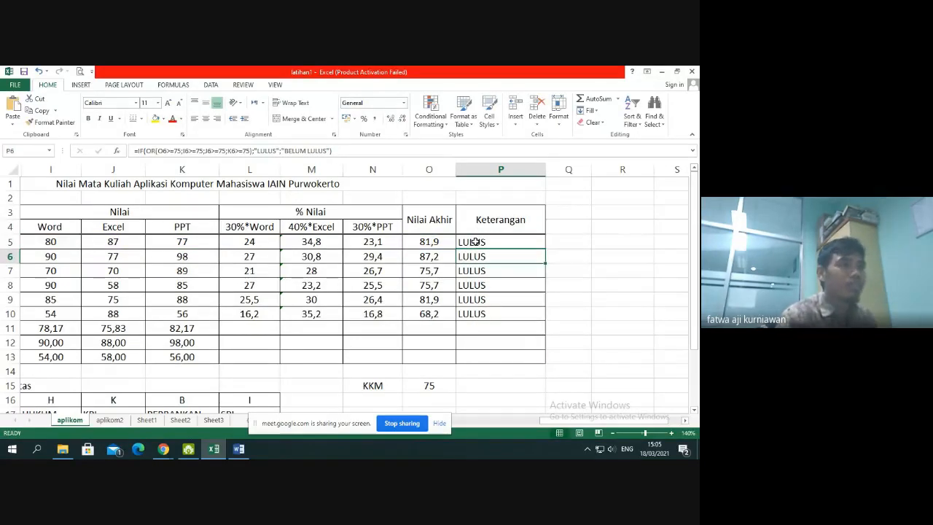
left_click(475, 242)
left_click_drag(545, 250, 535, 316)
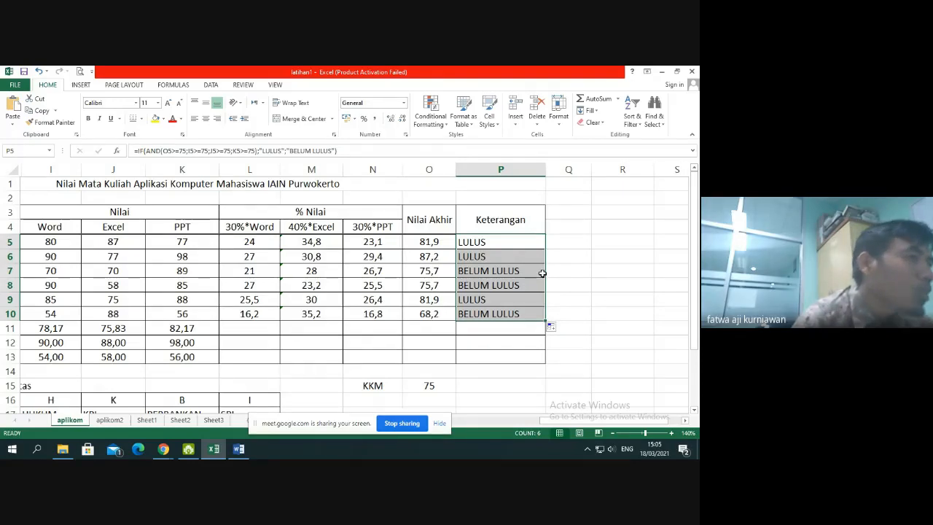
Enter the labels LULUS in R5, BELUM LULUS in R6 and JUMLAH in S4, widening column R to fit its text
left_click_drag(616, 421, 634, 427)
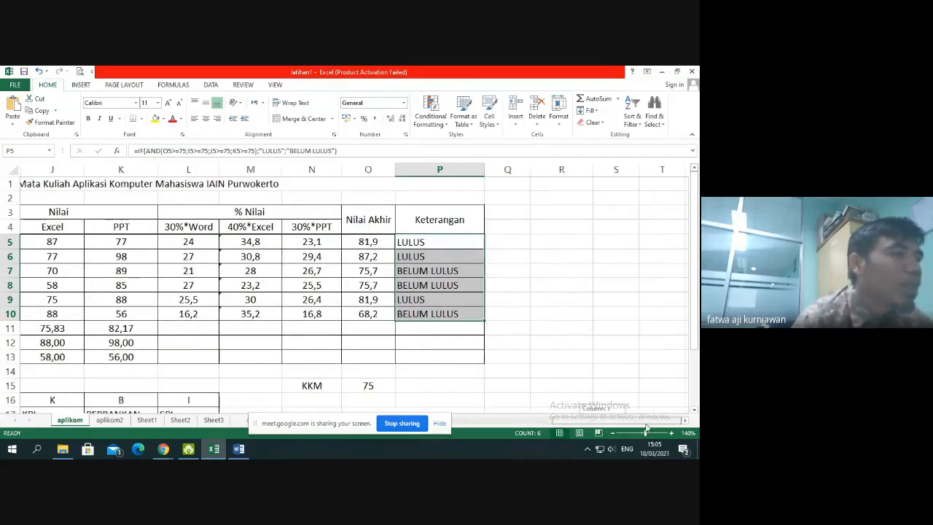
left_click(559, 243)
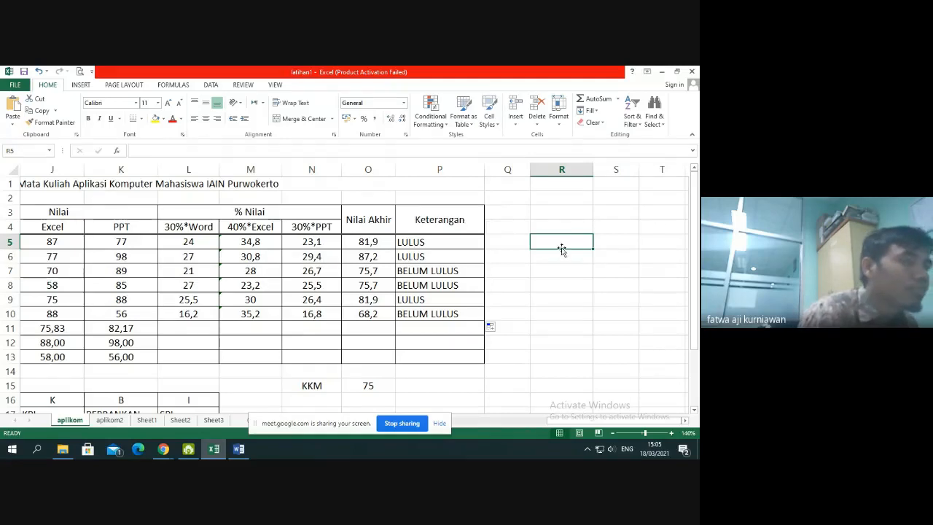
type("L")
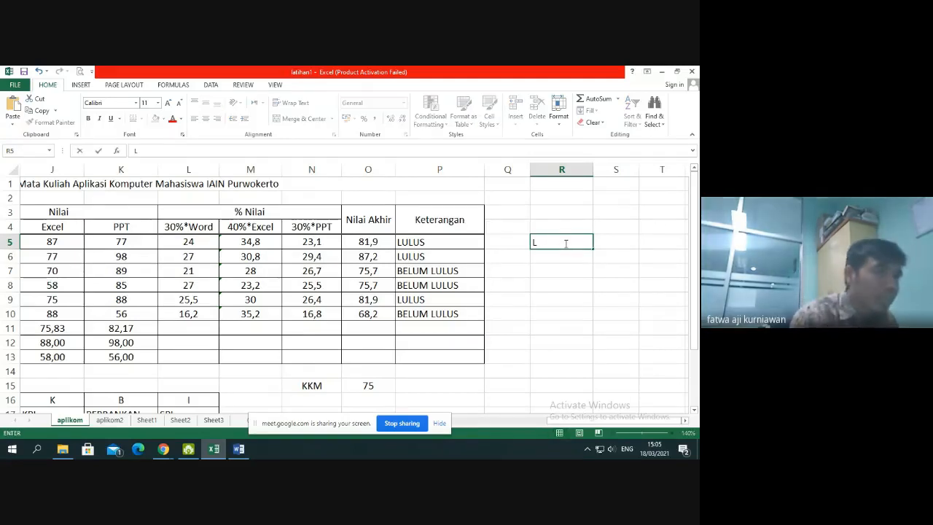
type("ULUS")
key("Return")
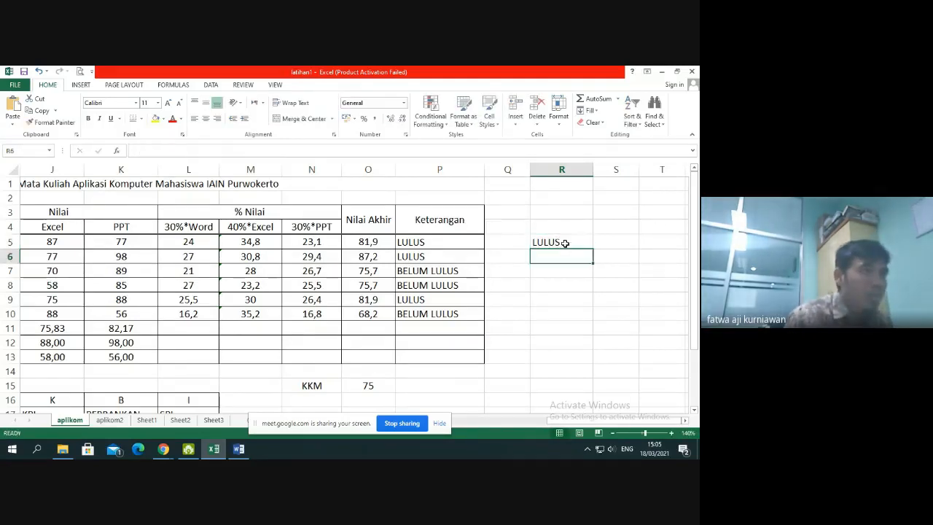
type("BEL")
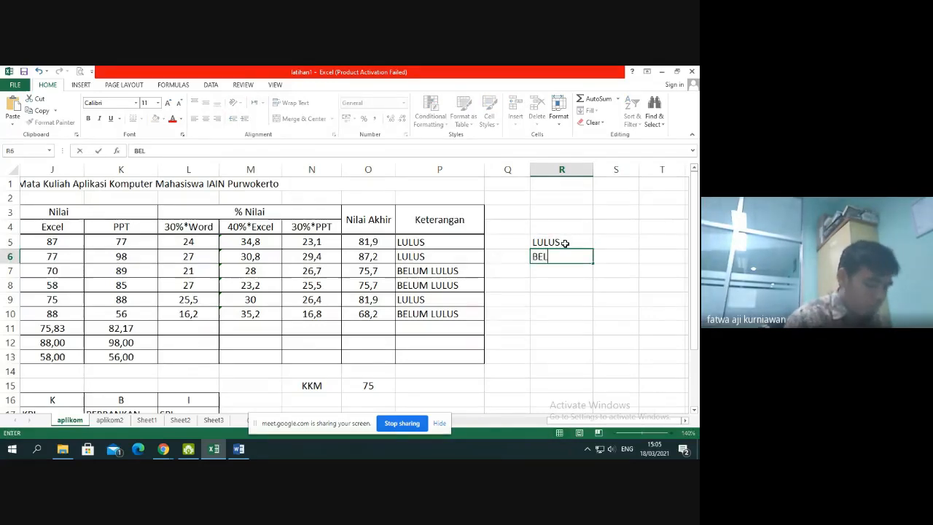
type("UM LULUS")
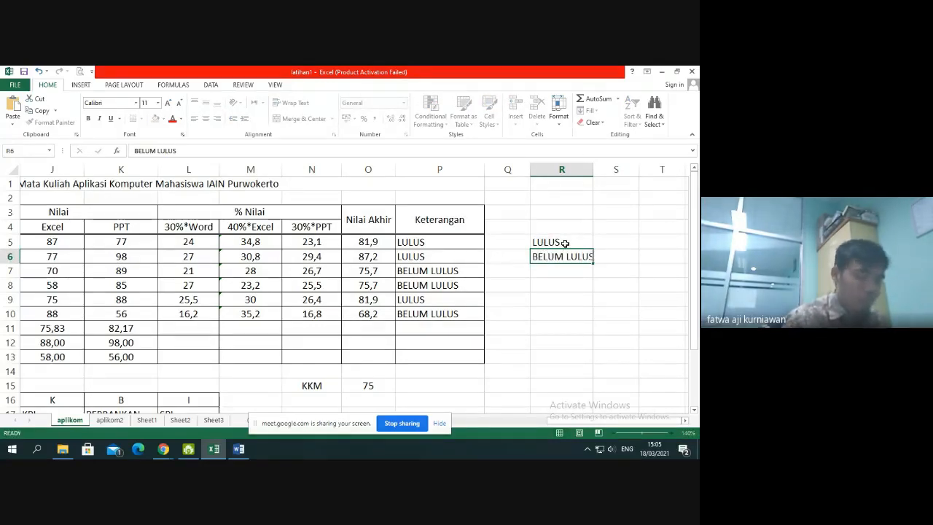
key("Return")
left_click_drag(595, 173, 660, 168)
left_click(638, 224)
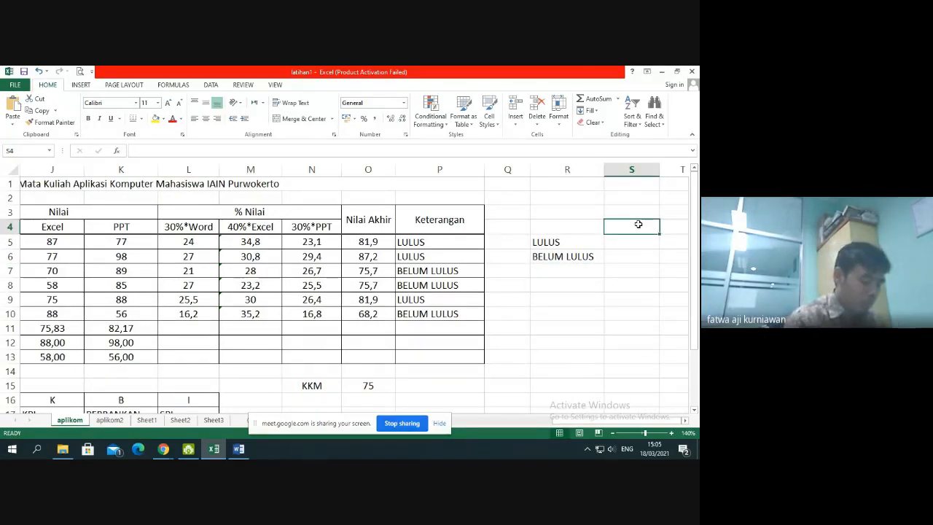
type("JUMLAH")
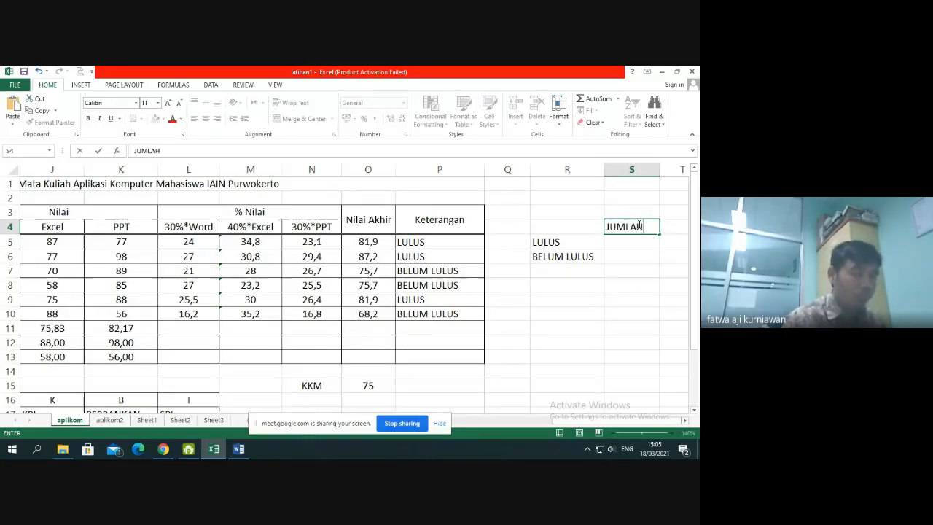
key("Return")
Apply all borders to R4:S6 and make the labels in S4, R5 and R6 bold
left_click_drag(554, 227, 652, 254)
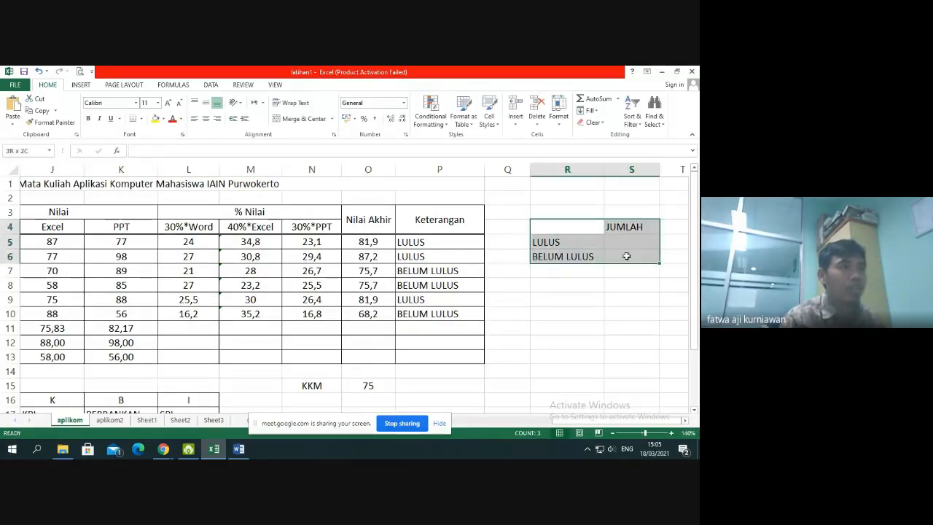
left_click(145, 121)
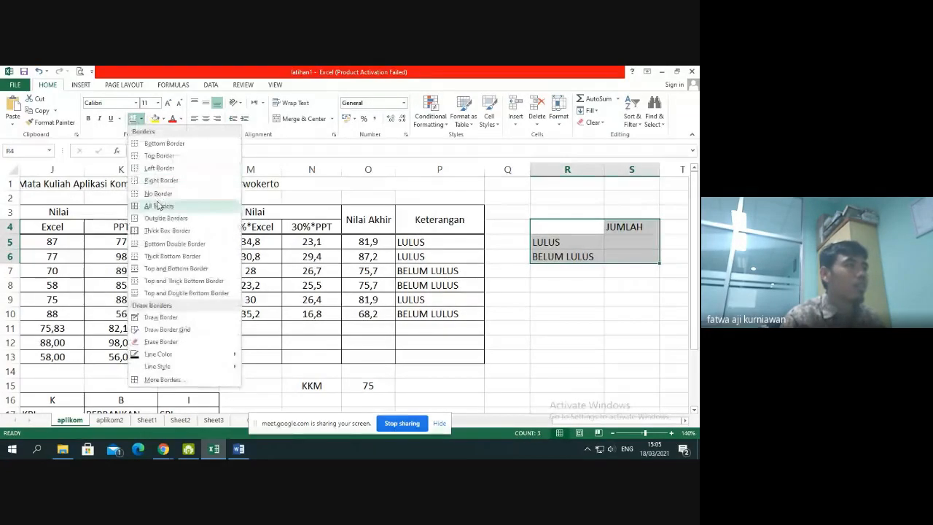
left_click(159, 206)
left_click(650, 251)
left_click(635, 227)
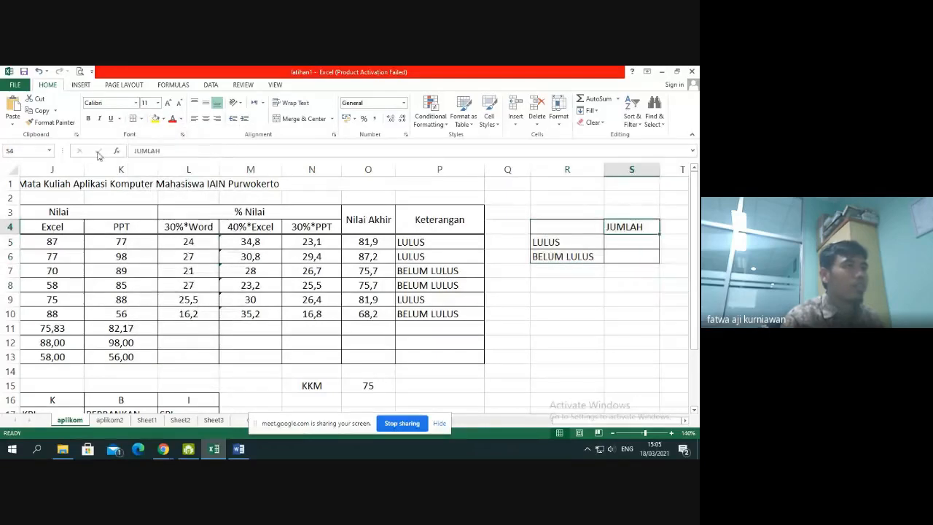
left_click_drag(581, 244, 576, 256)
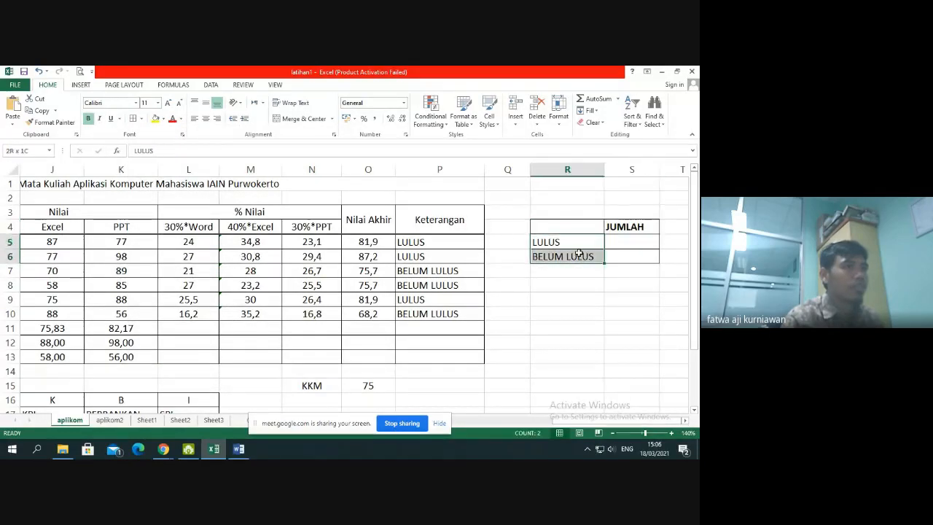
left_click(90, 120)
left_click(602, 315)
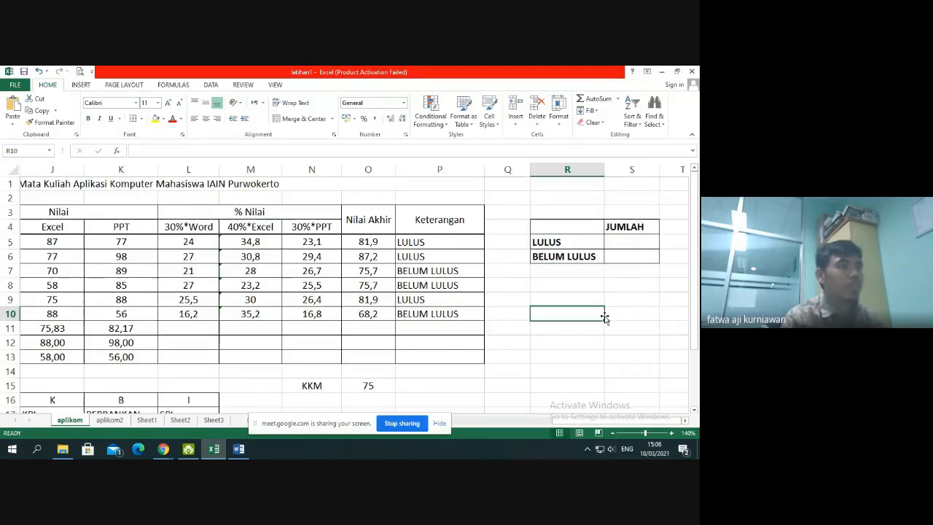
Start a COUNTIF formula in S5 with the Keterangan results P5:P10 as its range
left_click(629, 244)
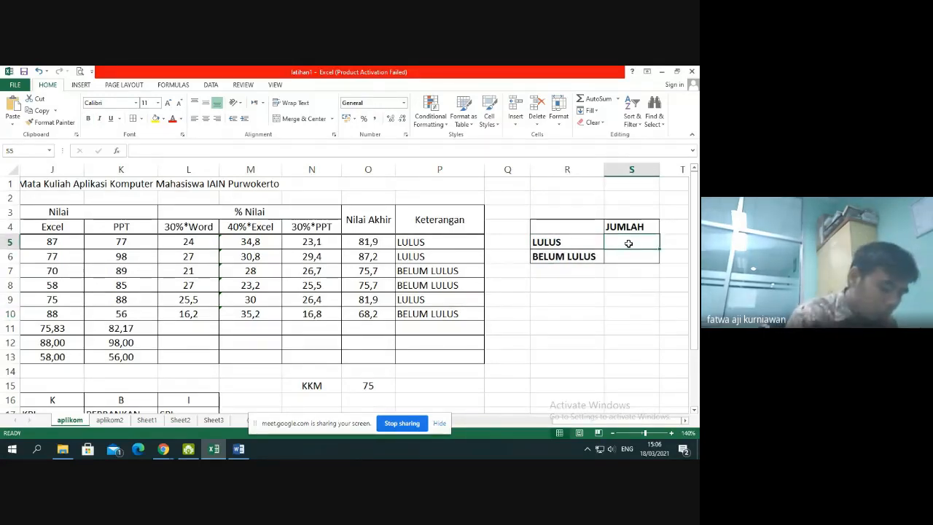
type("=cou")
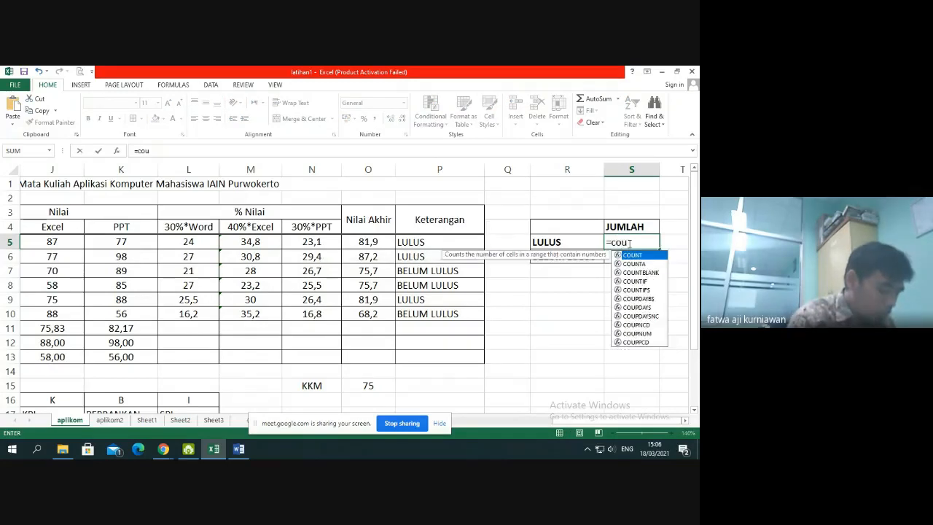
type("nt")
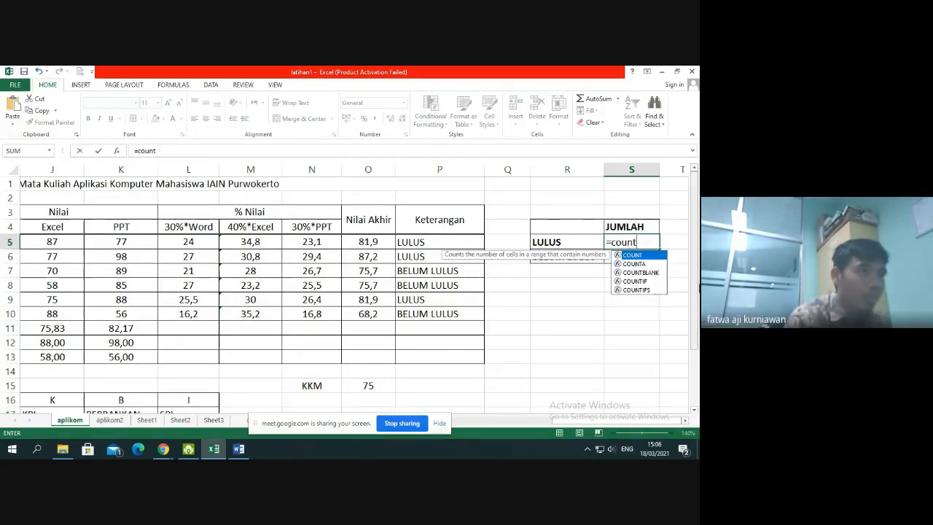
double_click(635, 280)
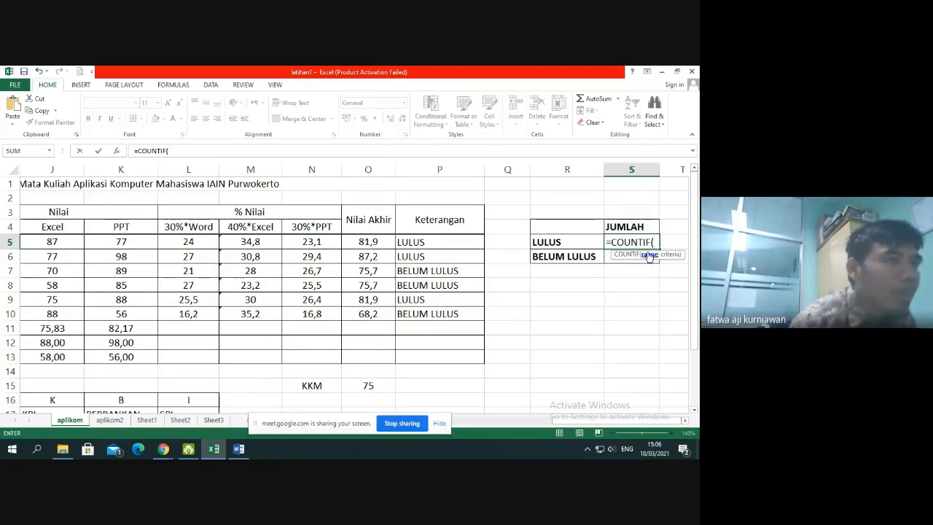
left_click_drag(471, 242, 458, 315)
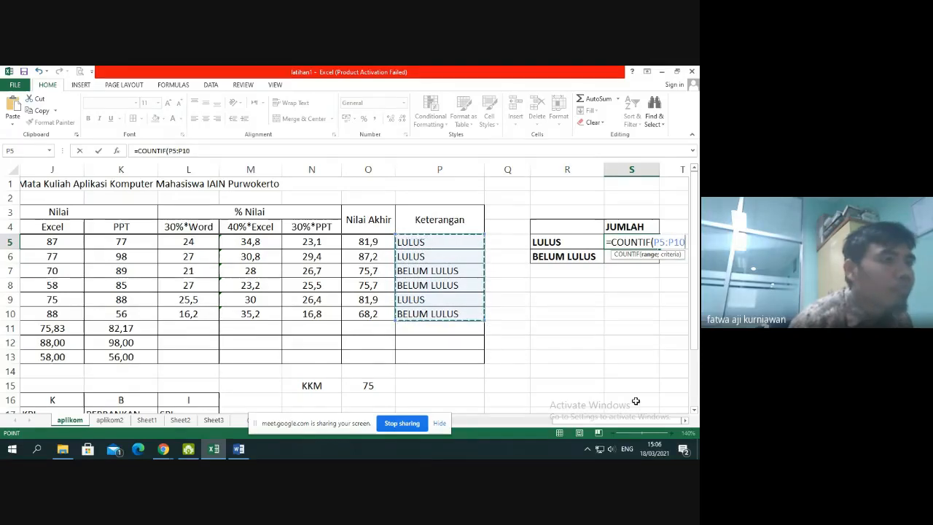
Make the COUNTIF range in S5 absolute as $P$5:$P$10
left_click(656, 242)
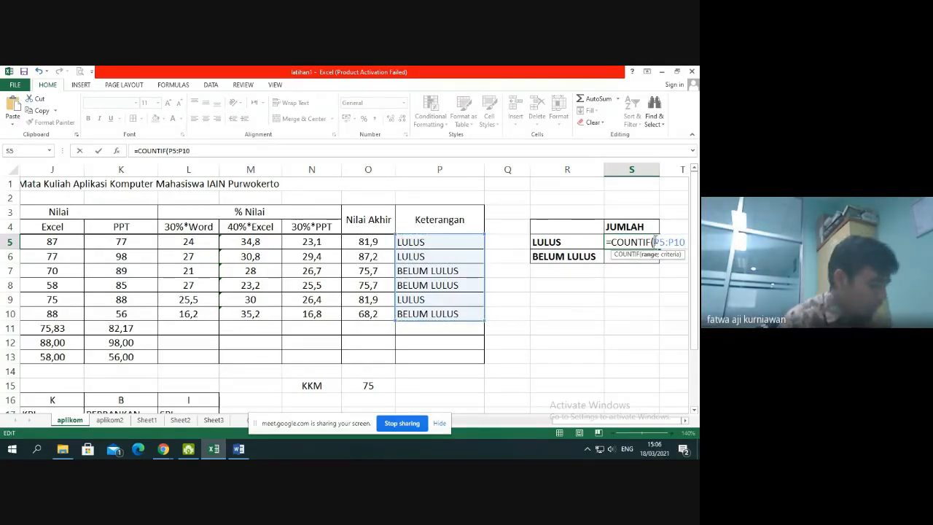
type("$P$")
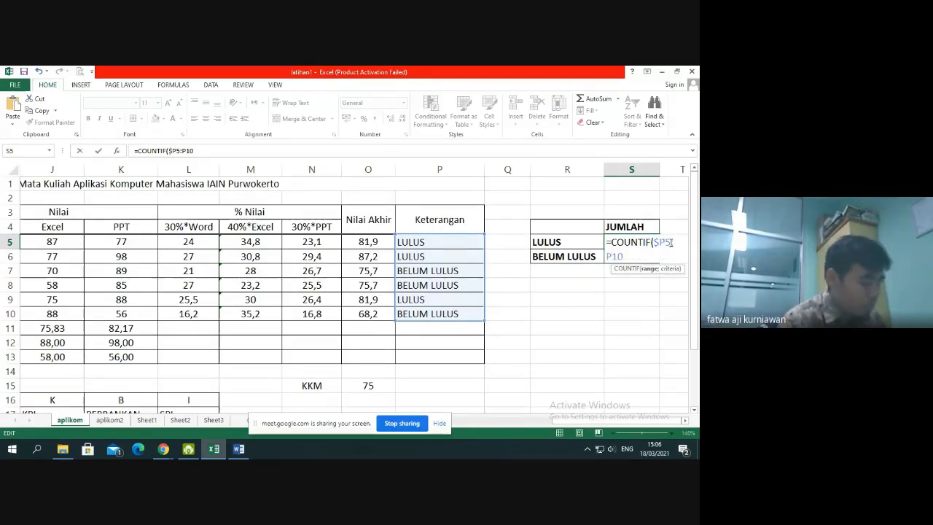
left_click(664, 243)
type("$")
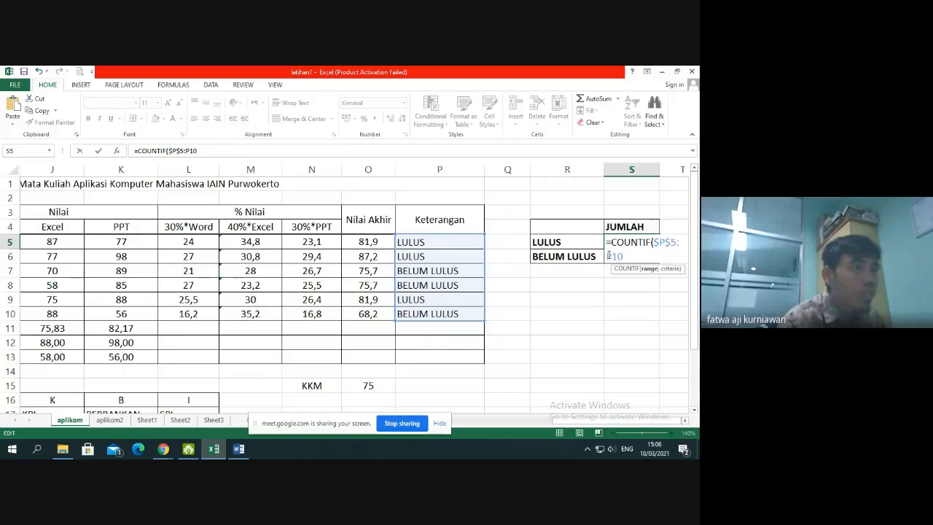
left_click(609, 256)
type("$")
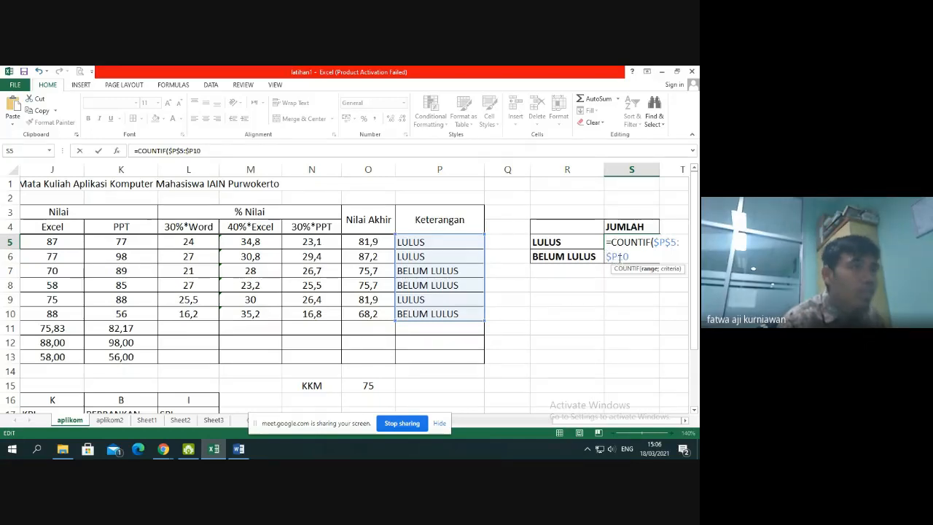
left_click(619, 257)
type("$")
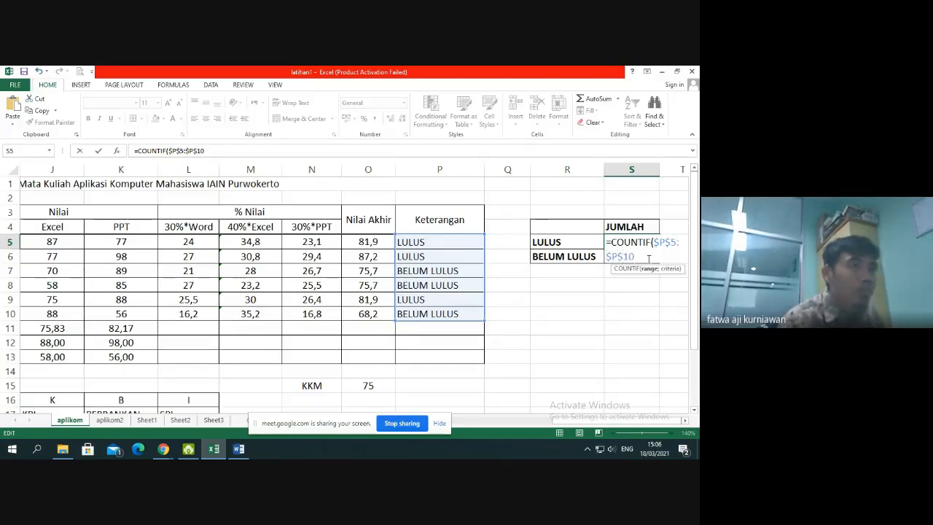
Complete the S5 COUNTIF formula with R5 as the criterion and fill it down to S6
left_click(649, 257)
type(";")
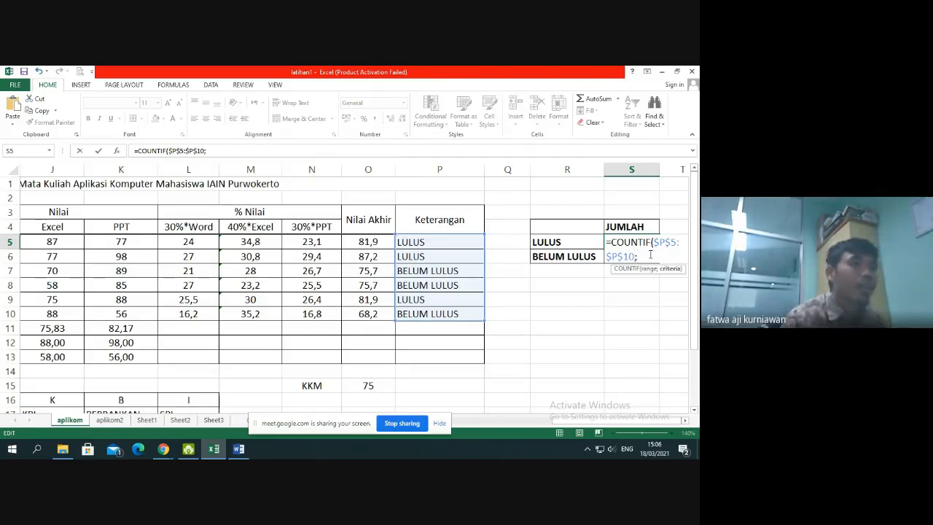
left_click(586, 236)
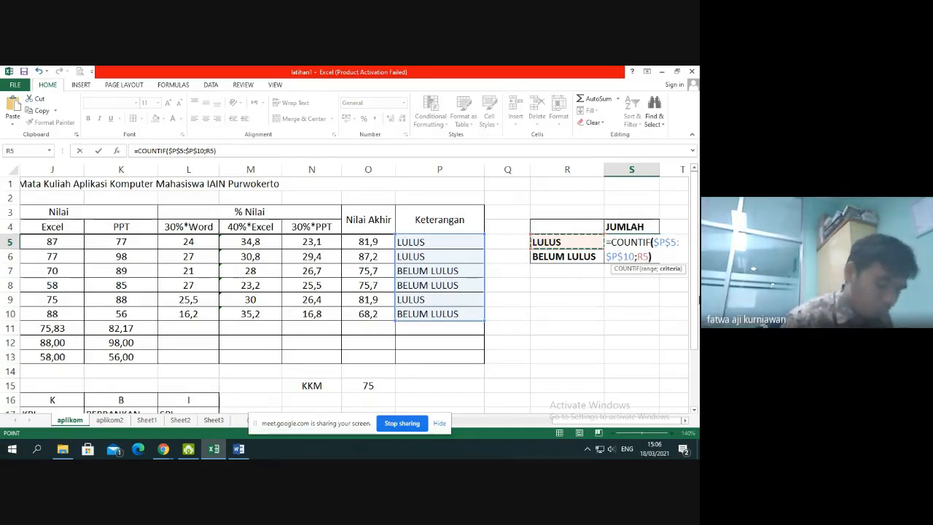
key("Return")
left_click(651, 244)
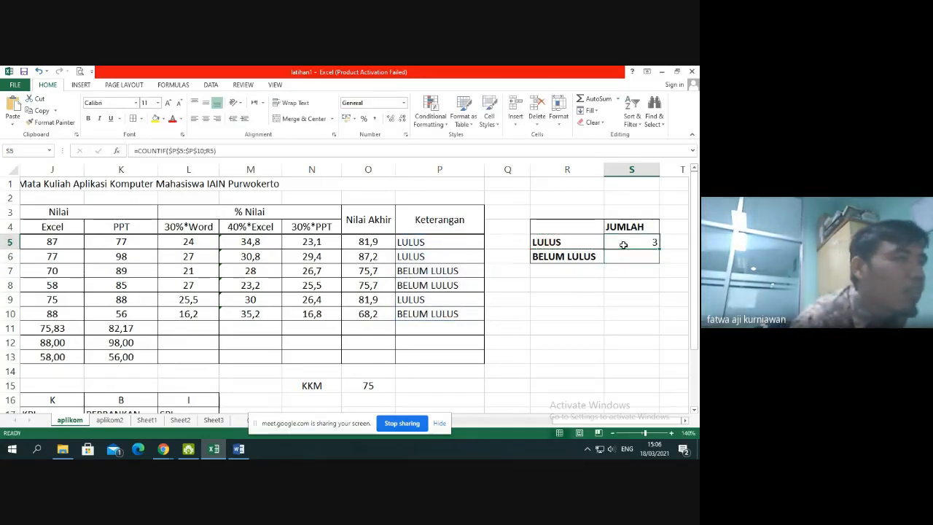
left_click_drag(660, 248, 661, 262)
left_click(654, 318)
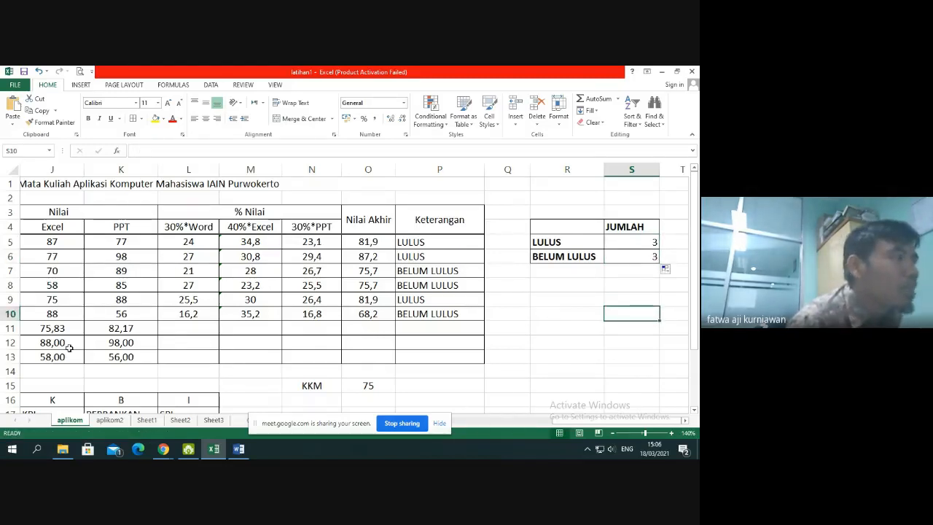
Change the row 7 student's scores to 75 for Word and 78 for Excel
left_click(68, 272)
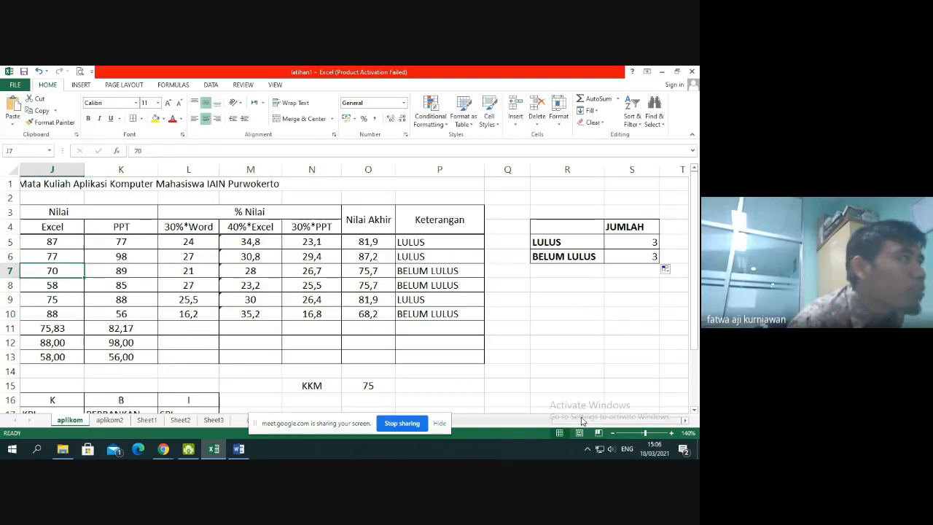
left_click_drag(583, 421, 535, 431)
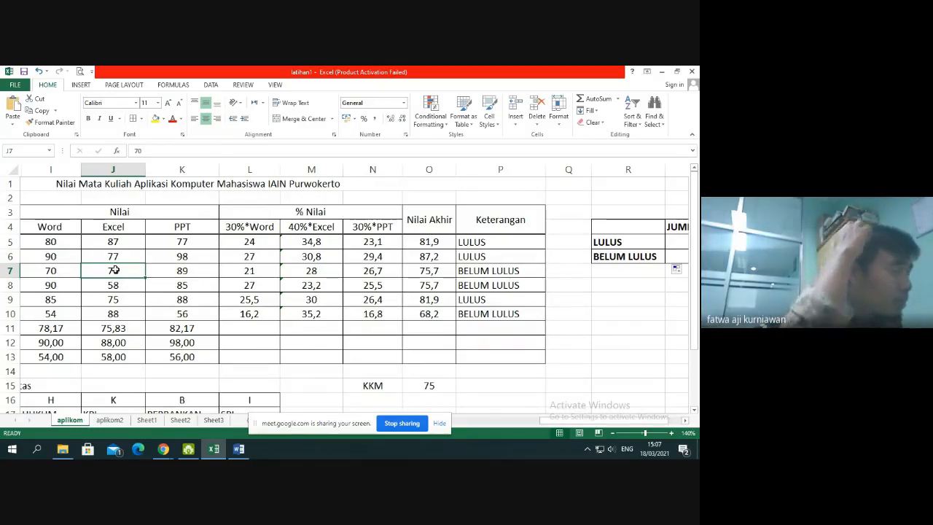
left_click(74, 271)
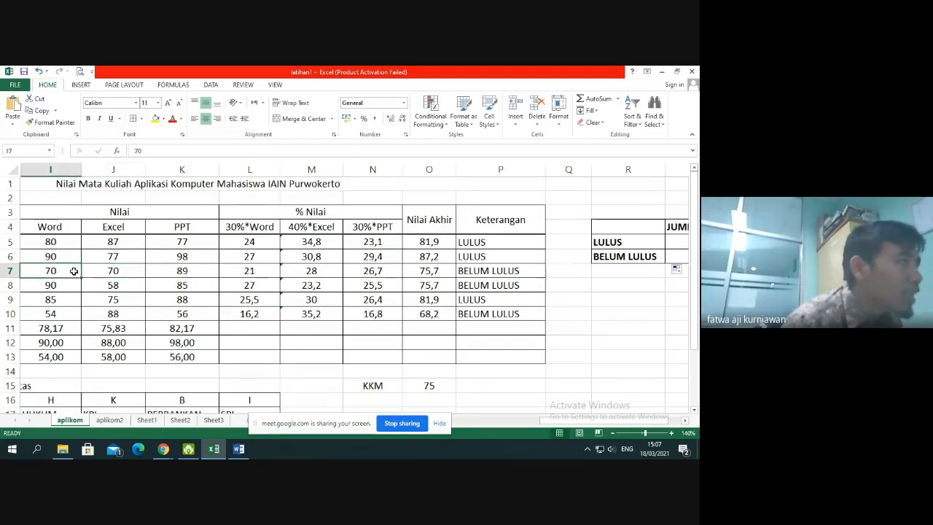
type("75")
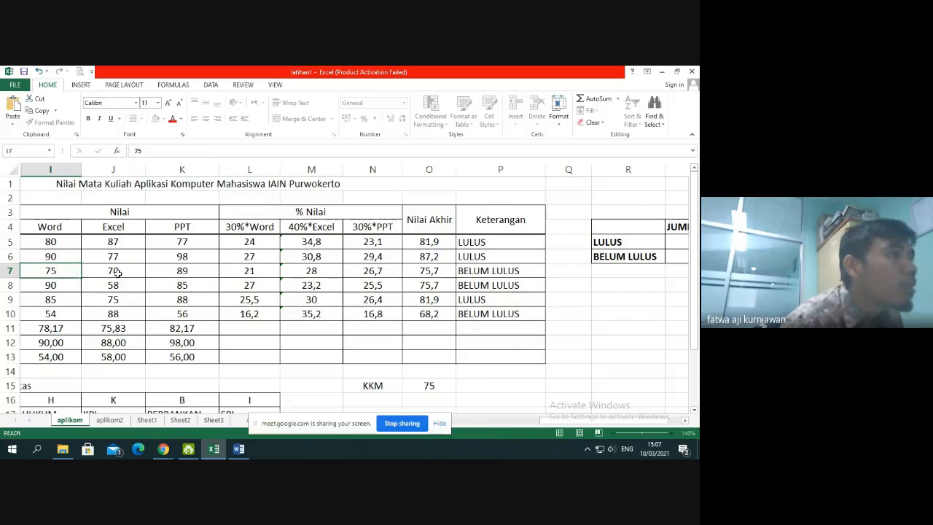
left_click(117, 272)
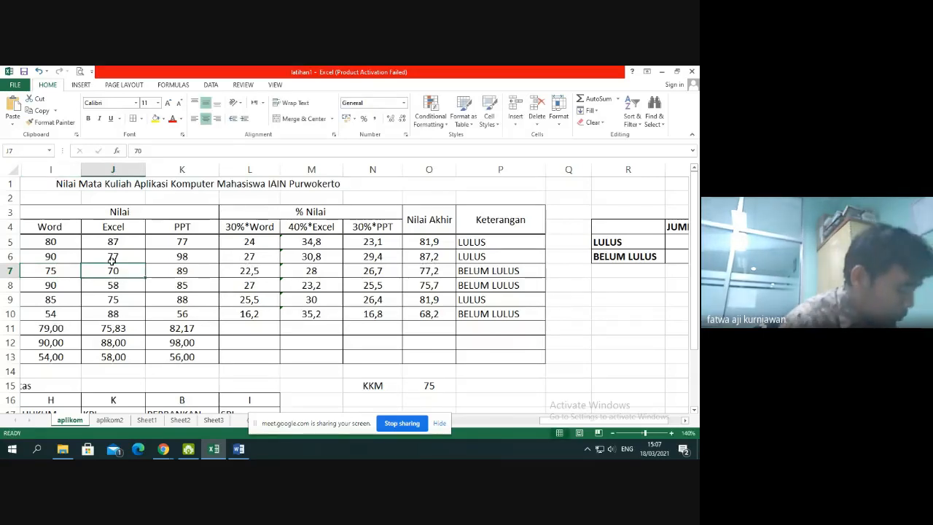
type("78")
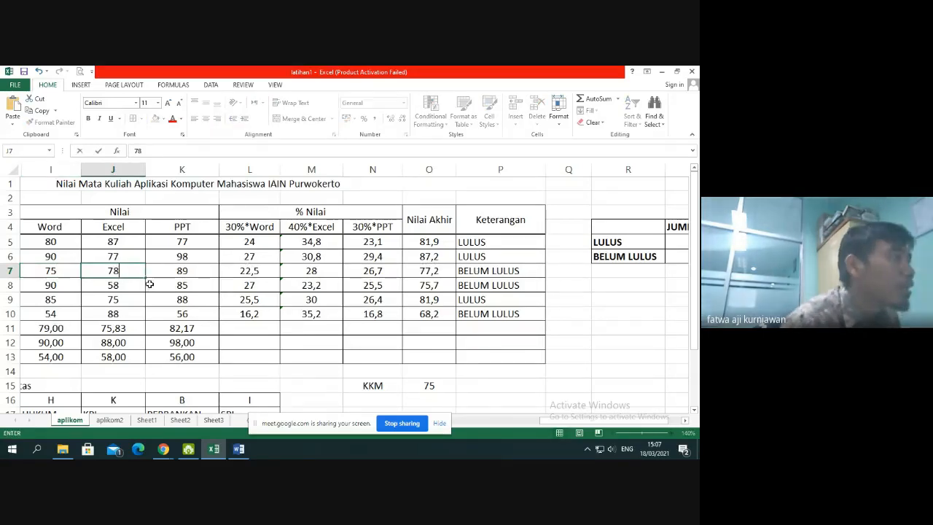
left_click(173, 273)
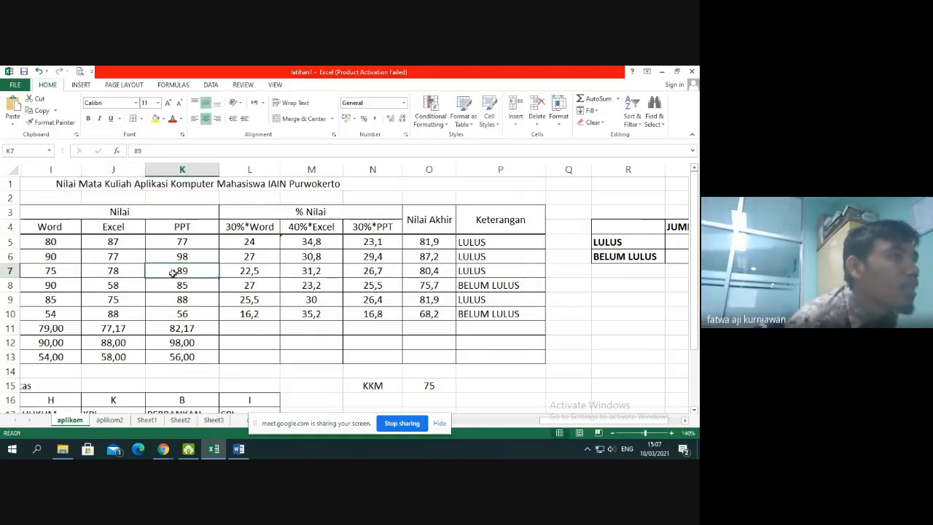
Check the row 7 Keterangan result in P7 and the LULUS count in S5
left_click(492, 271)
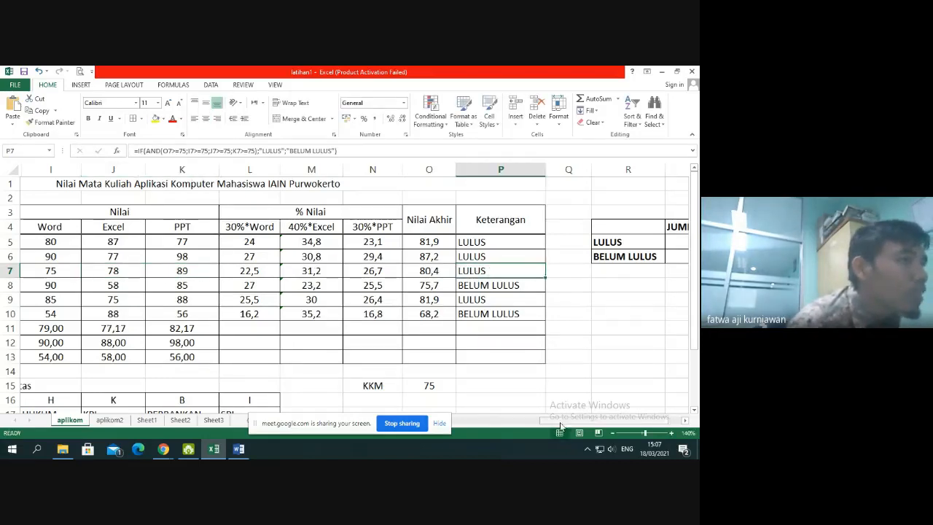
left_click_drag(566, 421, 612, 430)
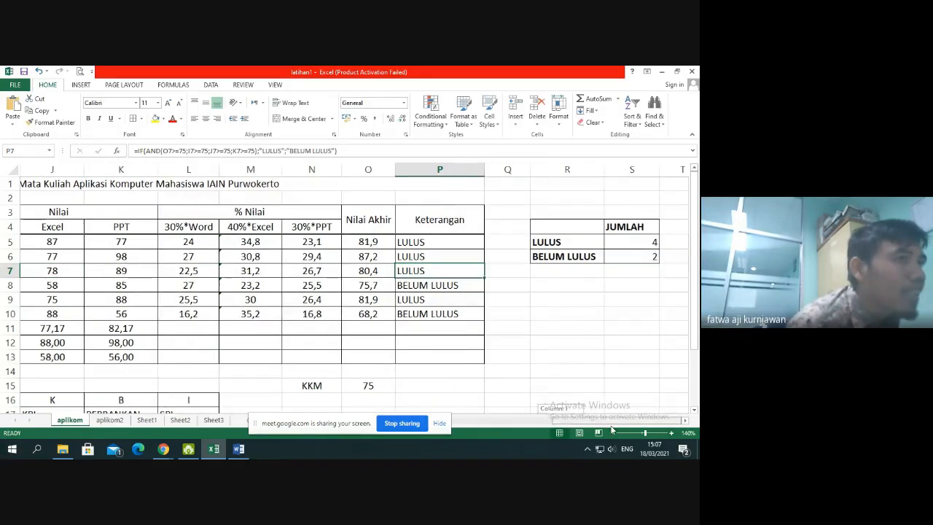
left_click(631, 244)
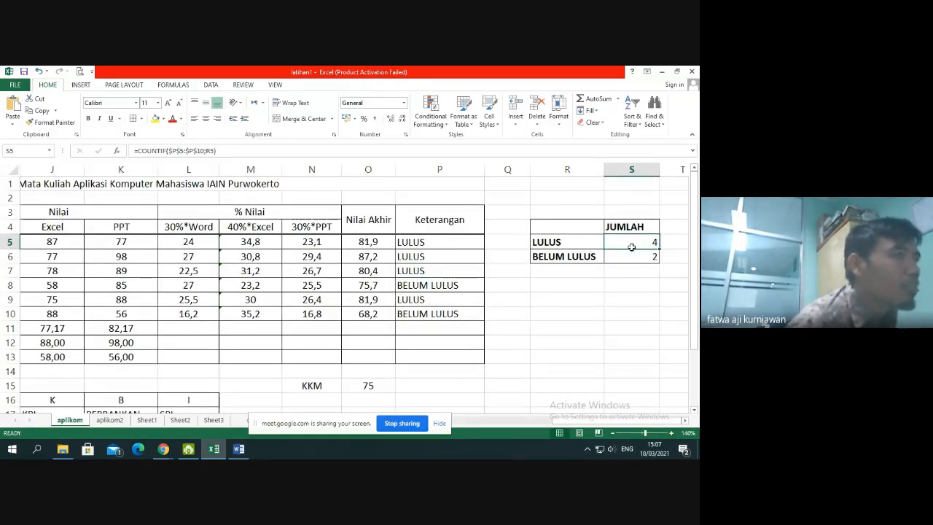
Insert a 2-D pie chart from R5:S6 and move it below the JUMLAH summary table
left_click_drag(573, 244, 640, 259)
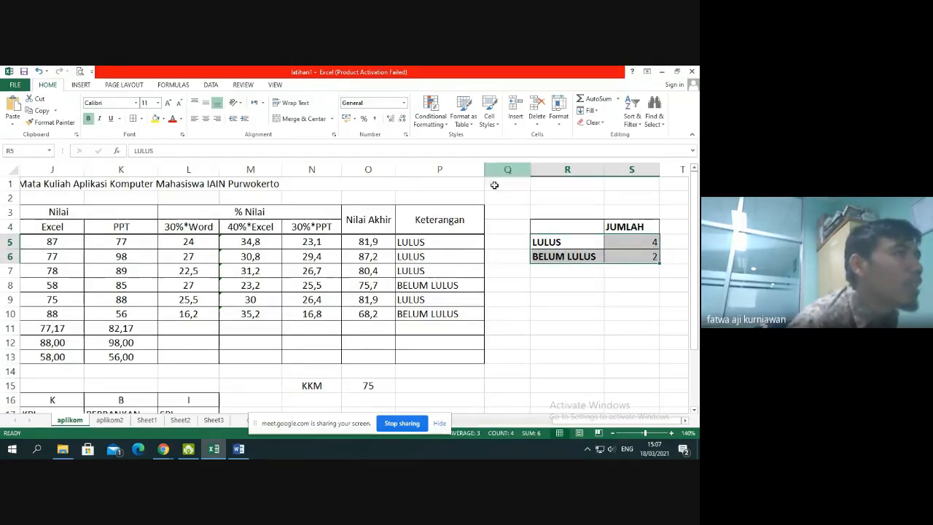
left_click_drag(549, 242, 636, 258)
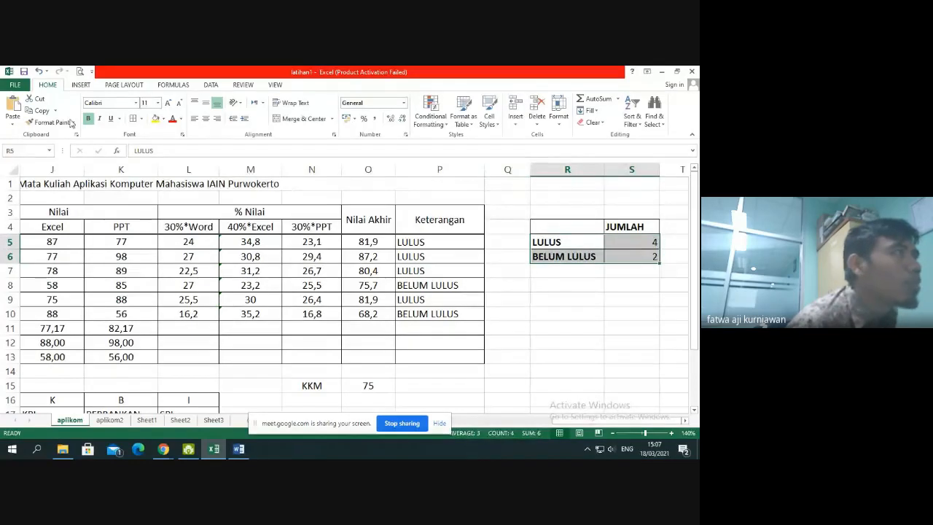
left_click(82, 85)
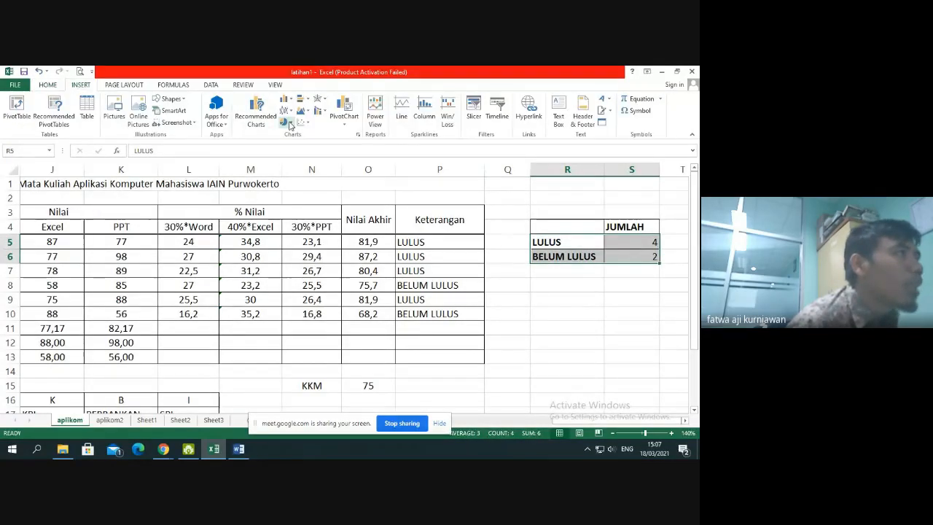
left_click(286, 122)
left_click(294, 153)
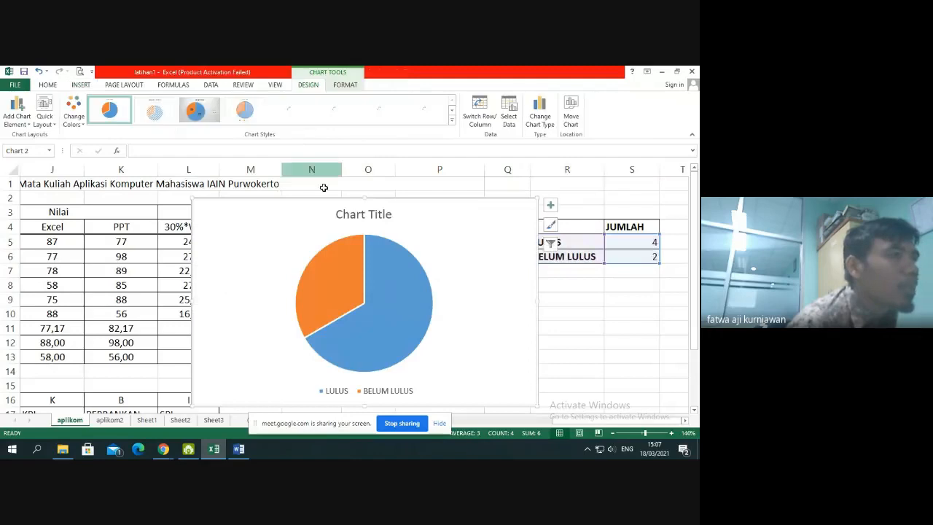
left_click_drag(402, 200, 596, 275)
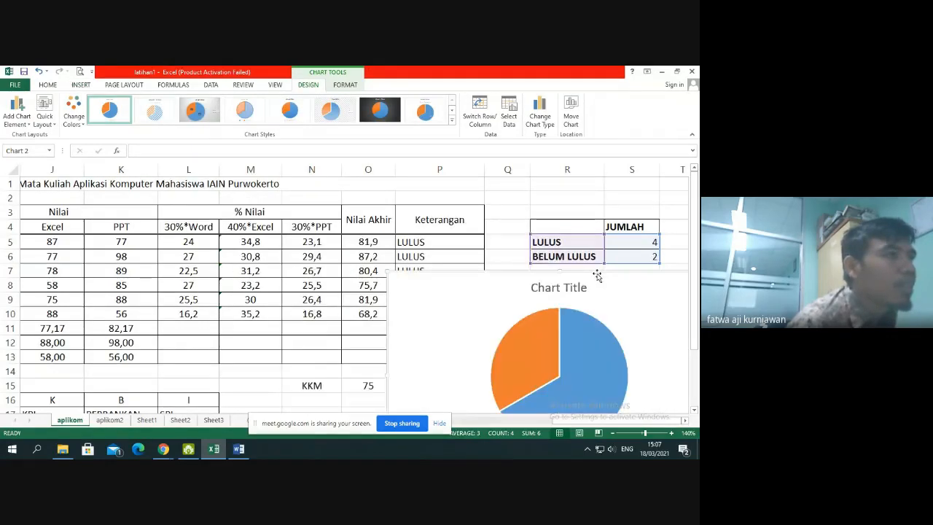
Try the fourth and fifth preset chart styles on the pie chart
scroll(597, 275, "down", 2)
scroll(596, 275, "up", 1)
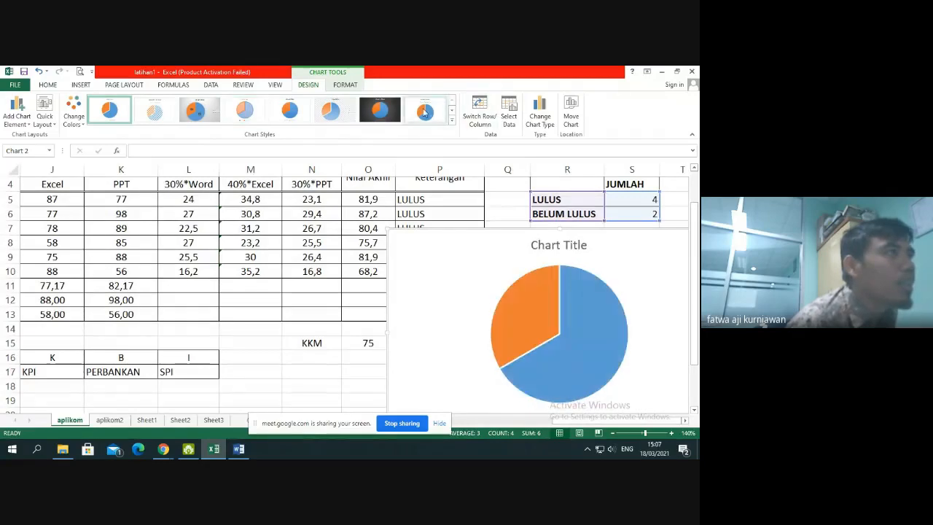
left_click(451, 121)
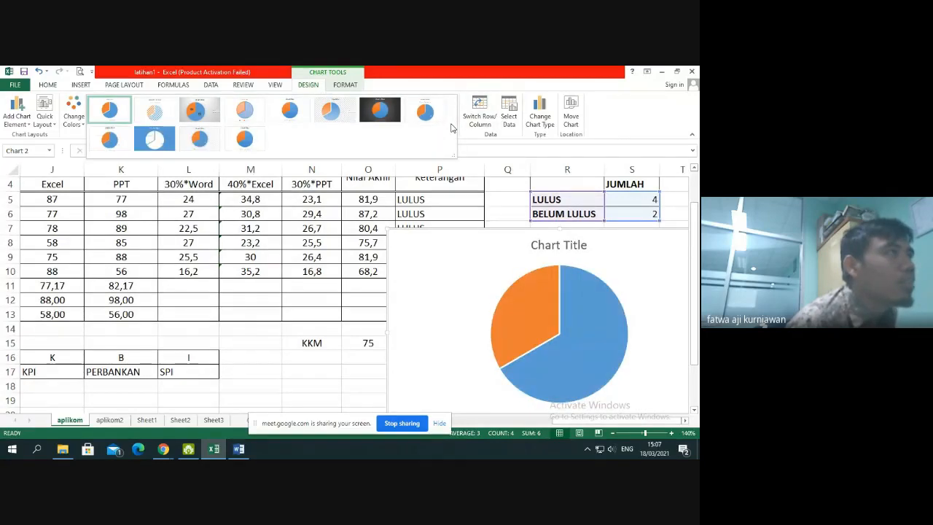
left_click(251, 117)
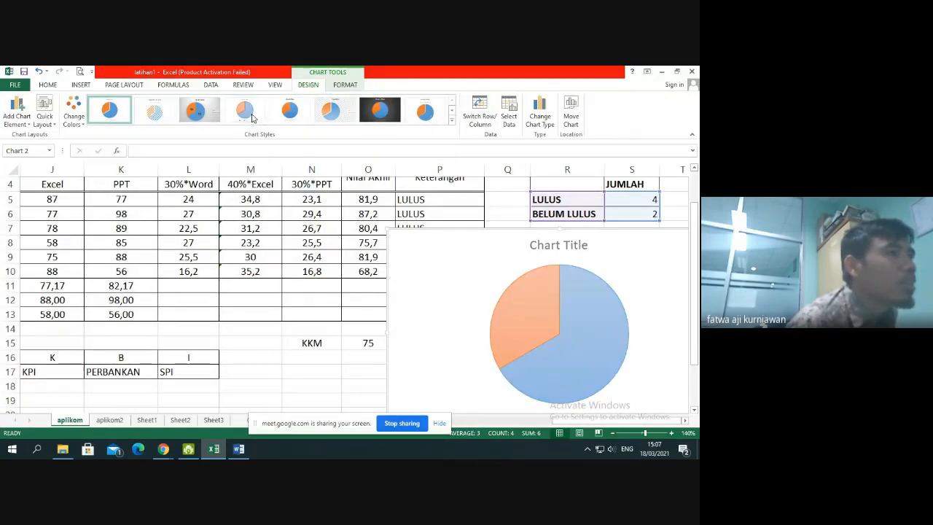
scroll(424, 223, "down", 2)
scroll(424, 222, "up", 2)
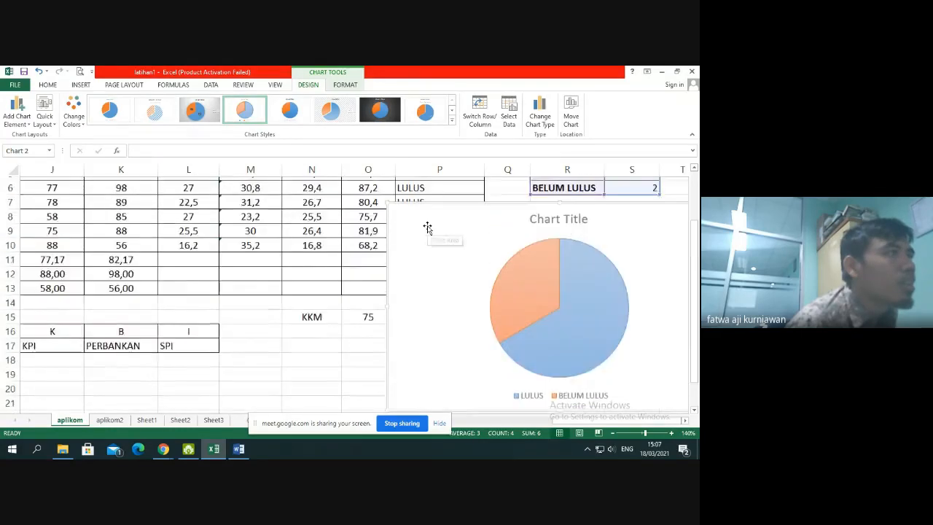
left_click(286, 113)
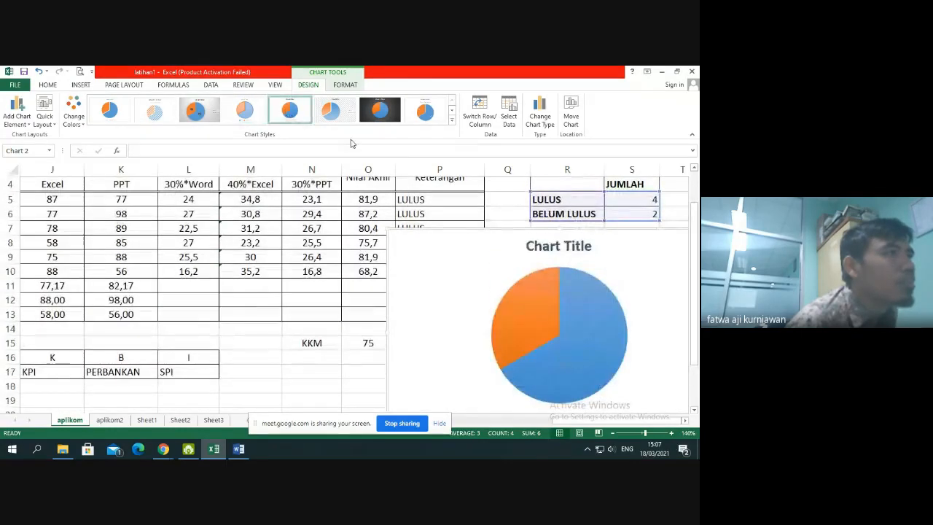
Apply the light-grey preset style with percentage labels to the pie chart and move the chart slightly down, farther from the Keterangan results
left_click(452, 120)
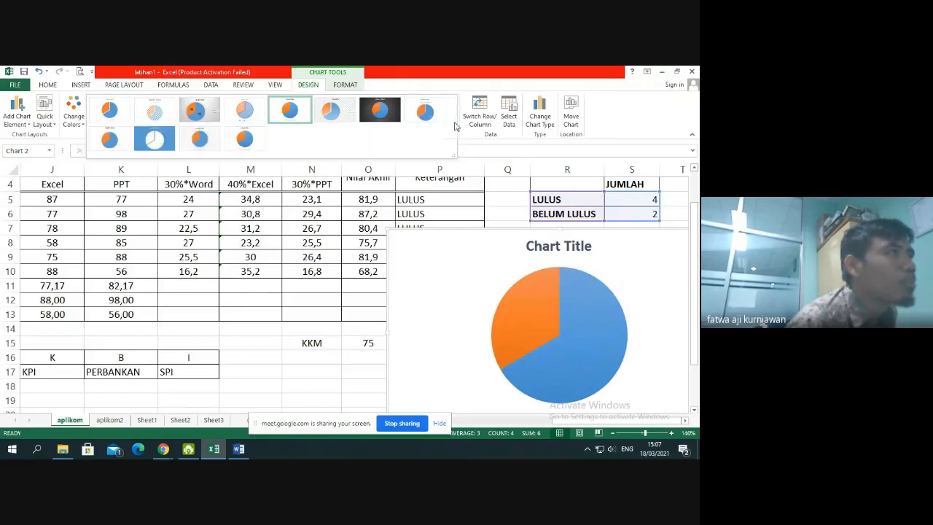
left_click(198, 140)
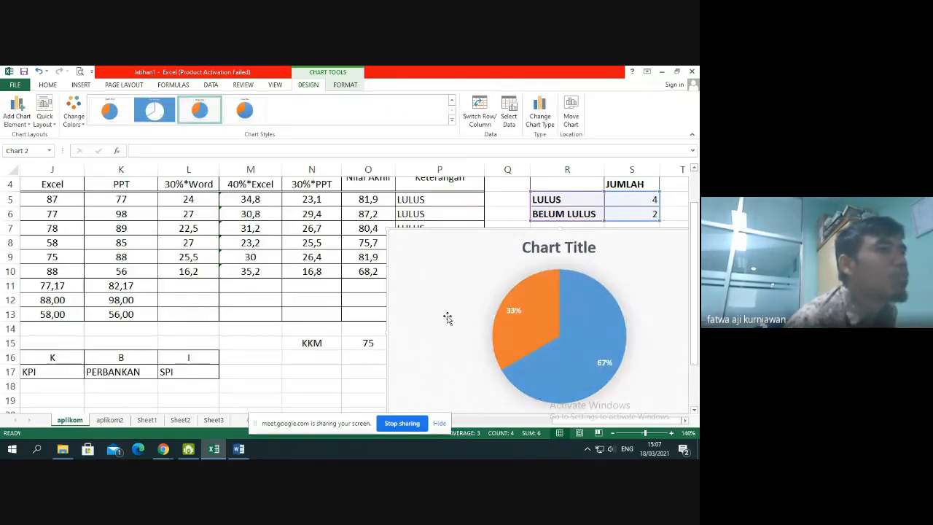
scroll(502, 296, "down", 1)
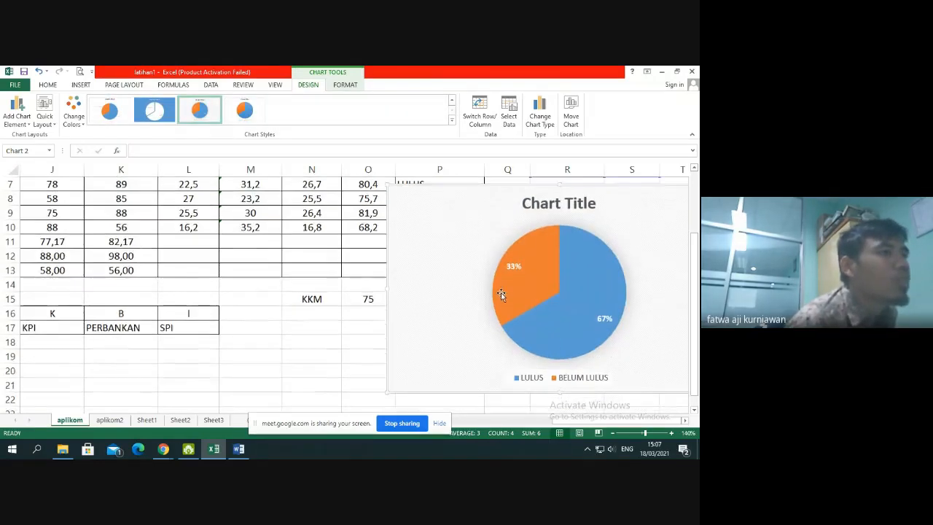
scroll(501, 293, "up", 2)
scroll(502, 294, "down", 1)
scroll(501, 294, "down", 1)
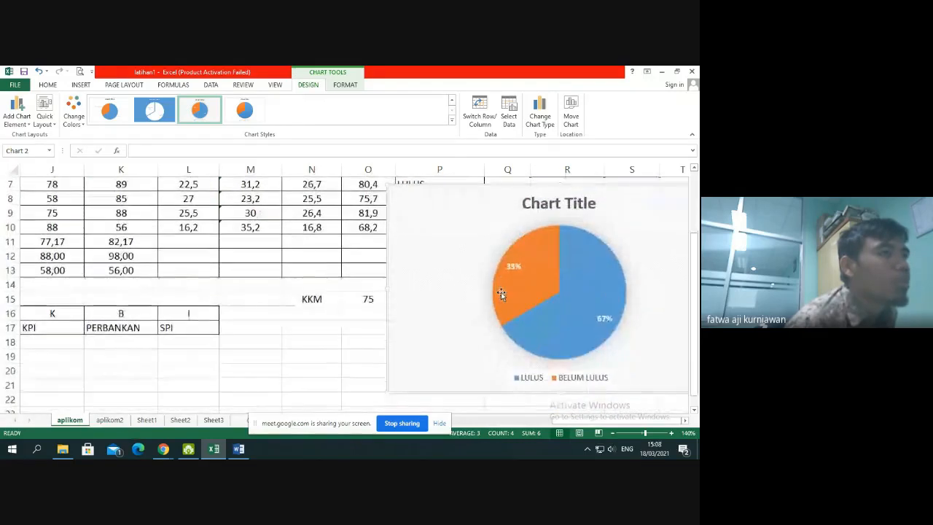
scroll(502, 294, "up", 1)
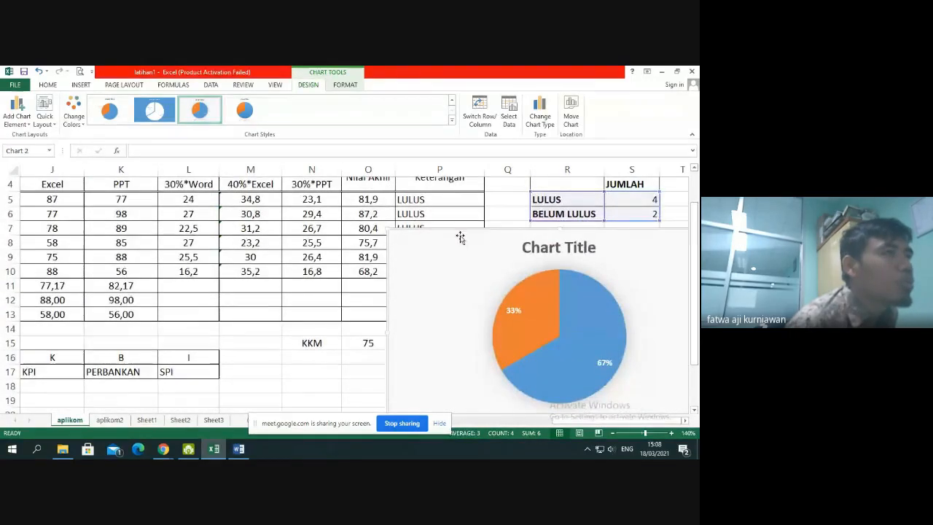
left_click_drag(463, 234, 498, 259)
left_click(500, 241)
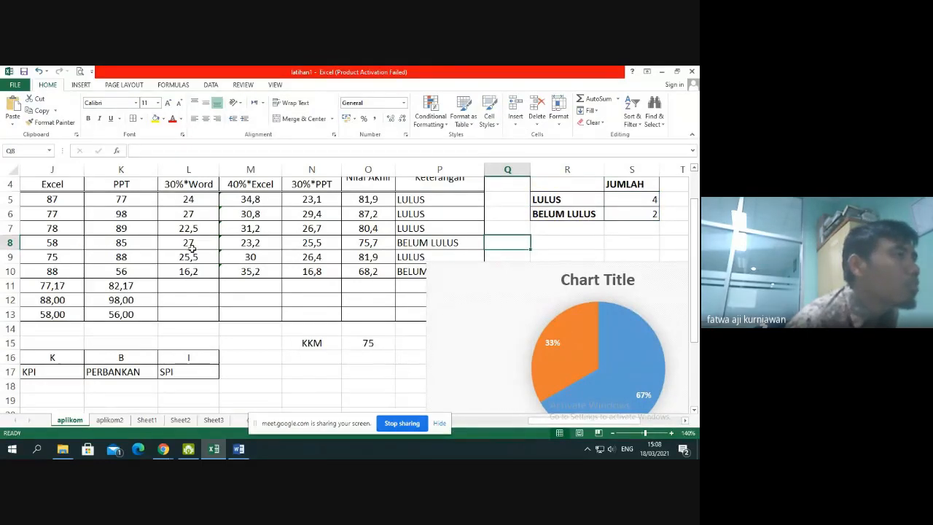
Change the row 8 student's Excel score in J8 to 78 and check the updated pie chart
left_click(56, 242)
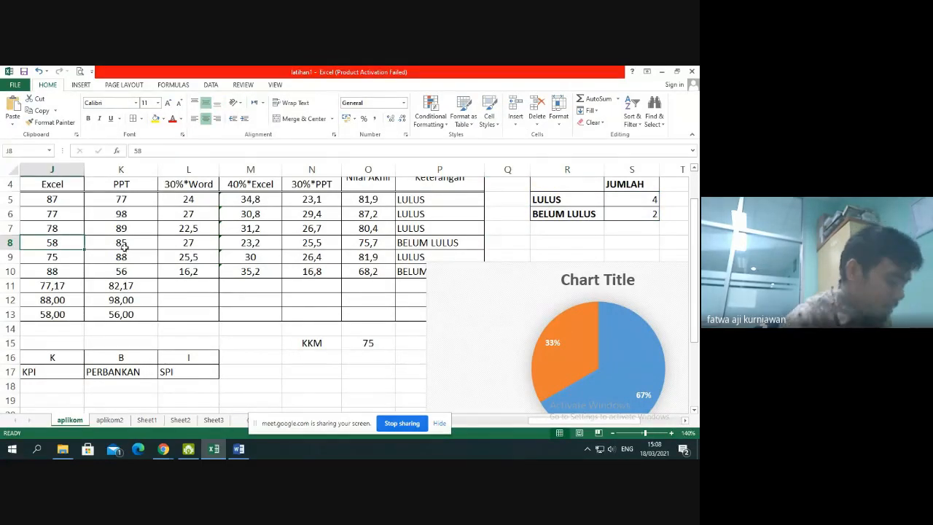
type("6")
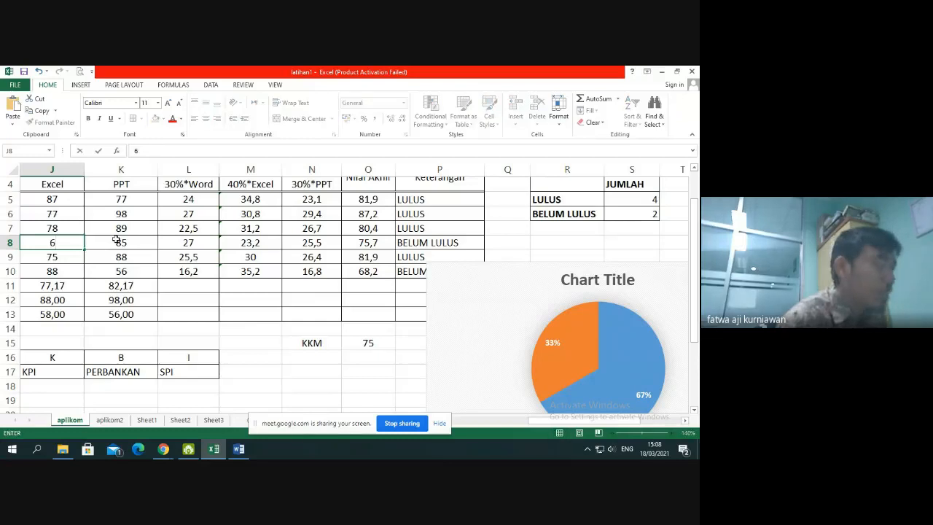
key("BackSpace")
type("78")
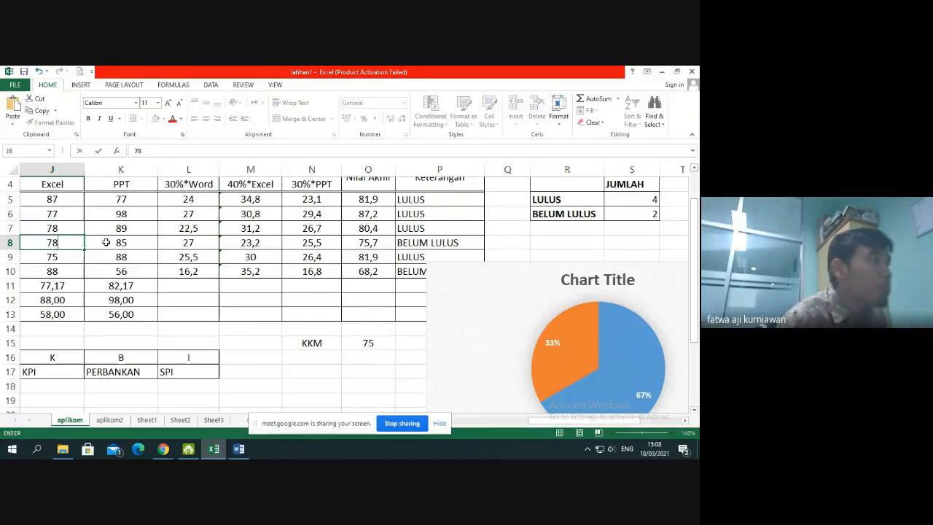
left_click(69, 248)
left_click(68, 261)
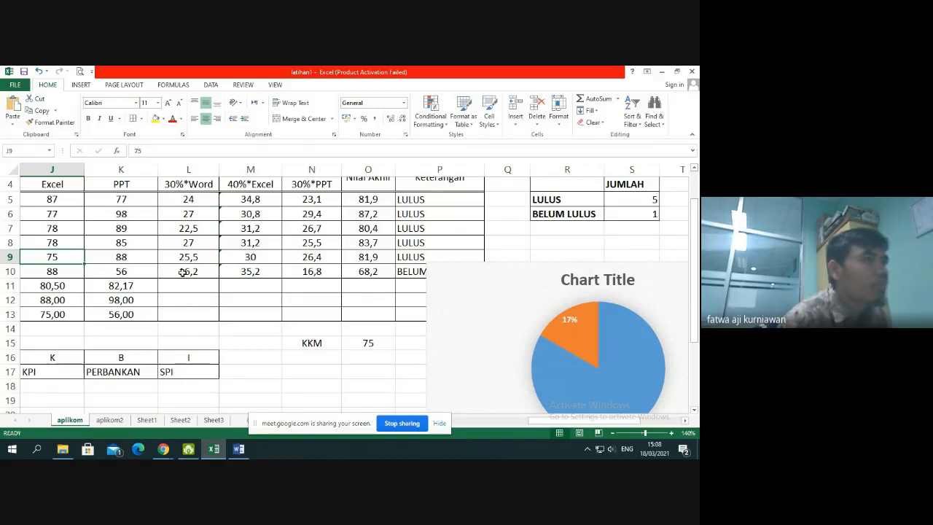
scroll(650, 336, "down", 1)
scroll(650, 337, "up", 2)
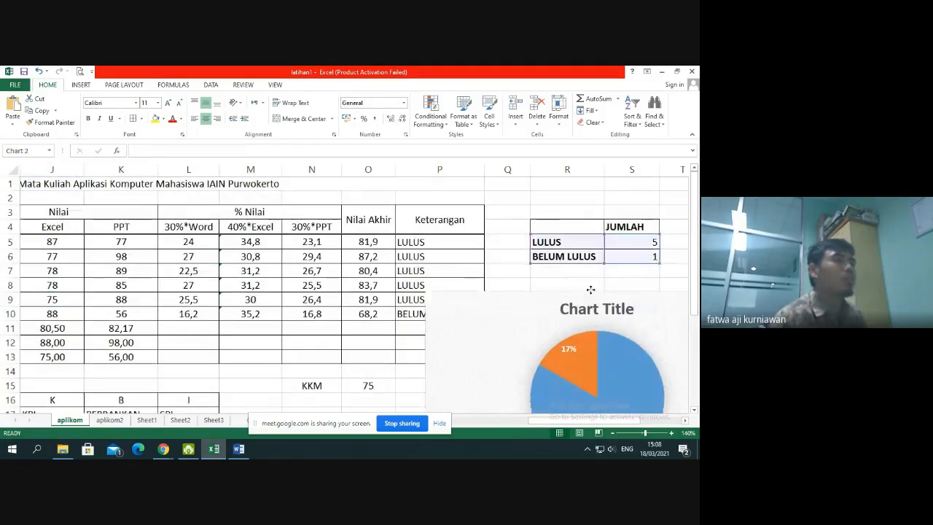
Move the pie chart clear of the Keterangan column, placing its upper edge around row 5 across columns R to W
left_click_drag(595, 301, 597, 215)
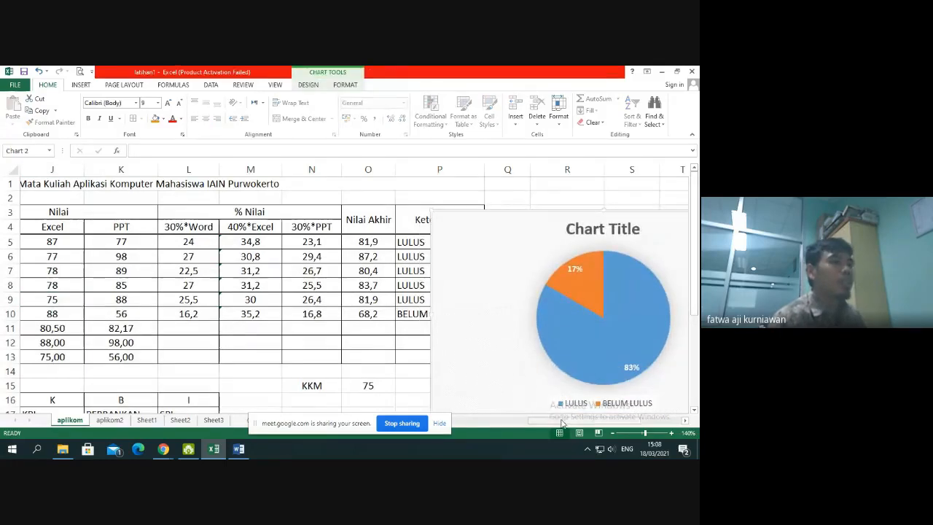
left_click_drag(562, 420, 319, 410)
left_click_drag(527, 421, 656, 423)
left_click_drag(422, 215, 549, 239)
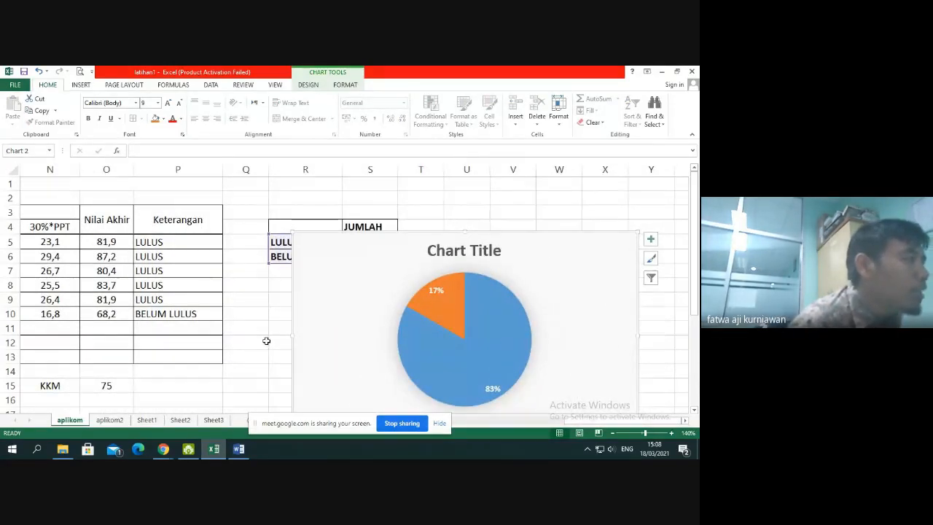
Switch to the Google Meet call in Chrome to check the meeting, and return to the Excel workbook
left_click(163, 449)
left_click(132, 409)
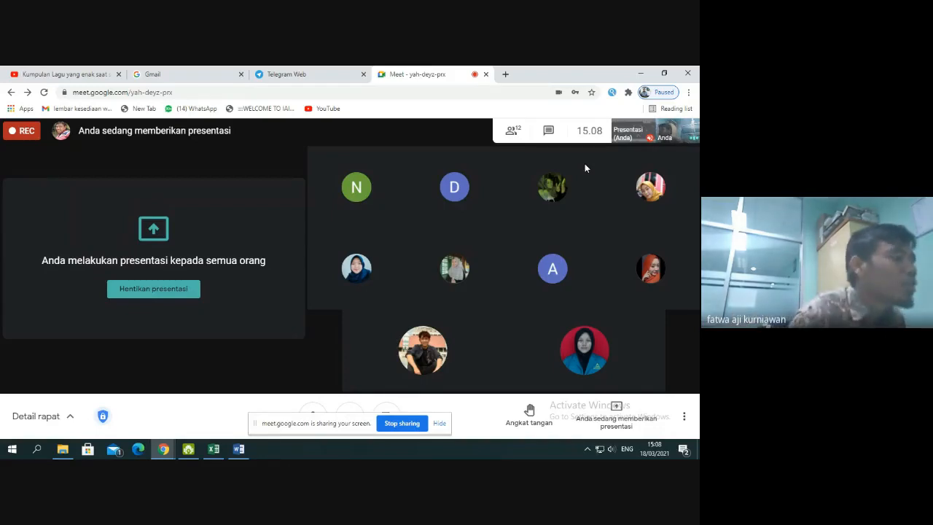
left_click(214, 449)
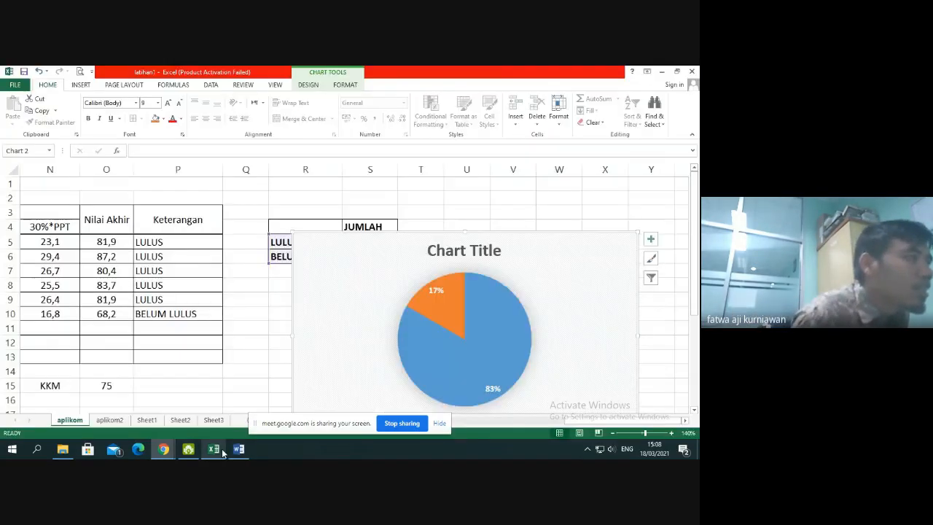
Move the pie chart up beside the LULUS and BELUM LULUS labels, spanning about columns S to Y from row 1, and deselect it
left_click_drag(568, 243, 613, 194)
left_click(297, 325)
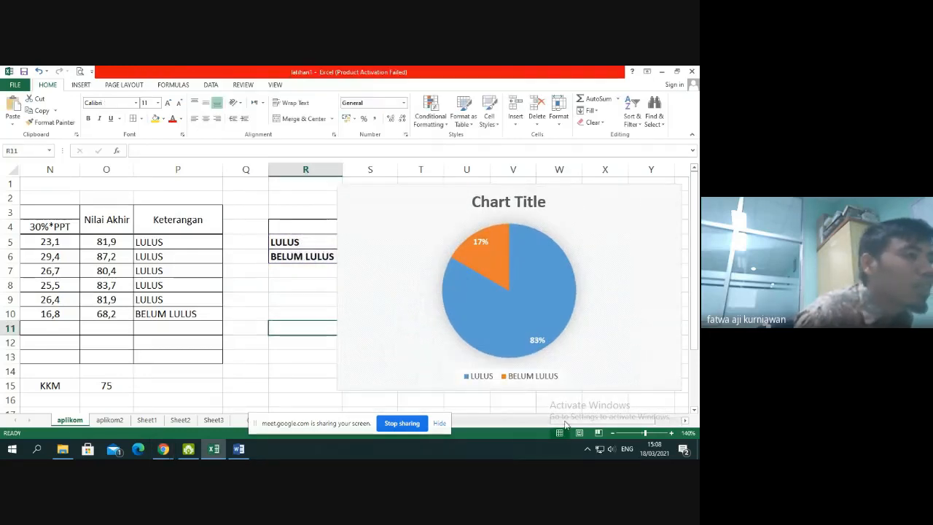
left_click_drag(566, 420, 259, 426)
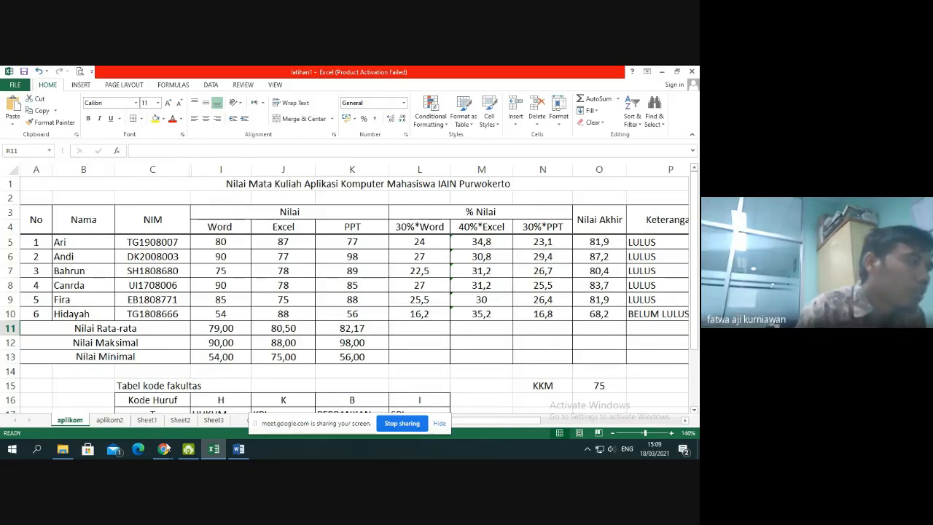
Check the Google Meet call in Chrome, and switch to the KISI KISI document in Word to review the Power Point score table and Keterangan notes
mouse_move(164, 449)
left_click(120, 412)
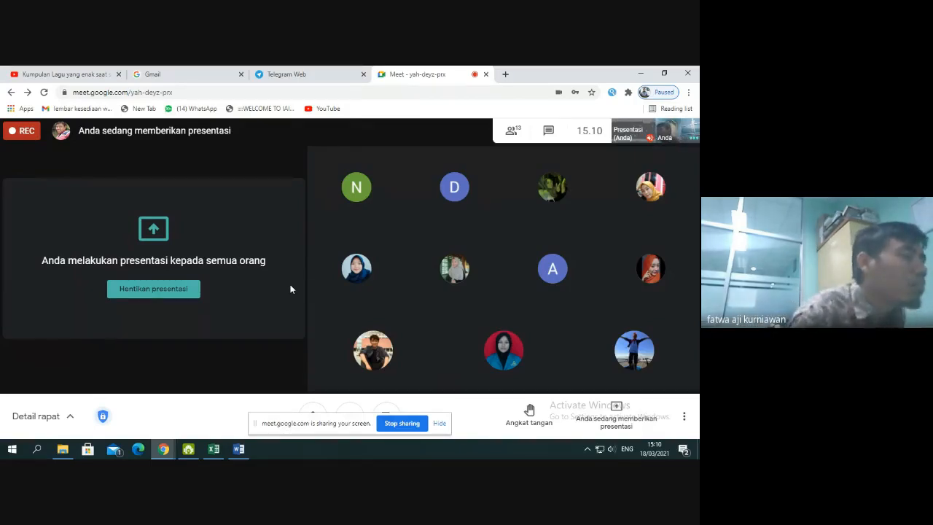
left_click(239, 449)
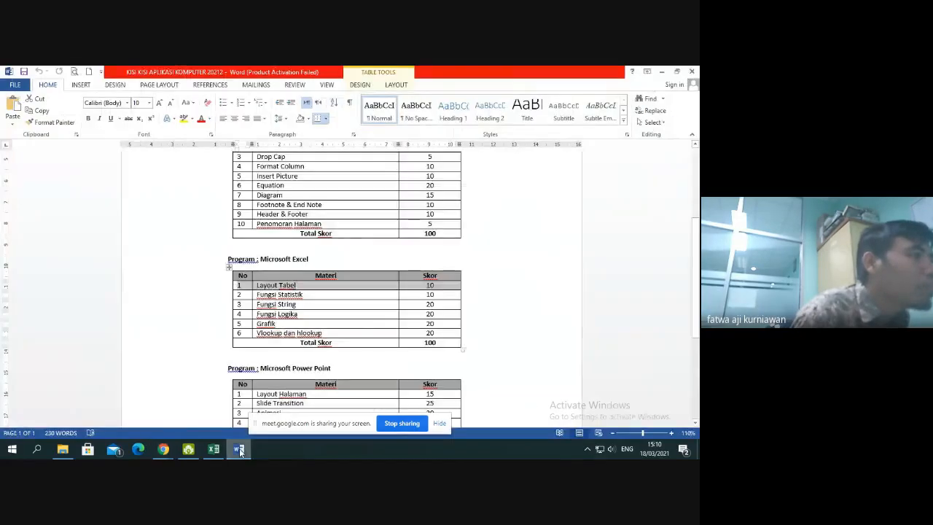
scroll(207, 208, "down", 5)
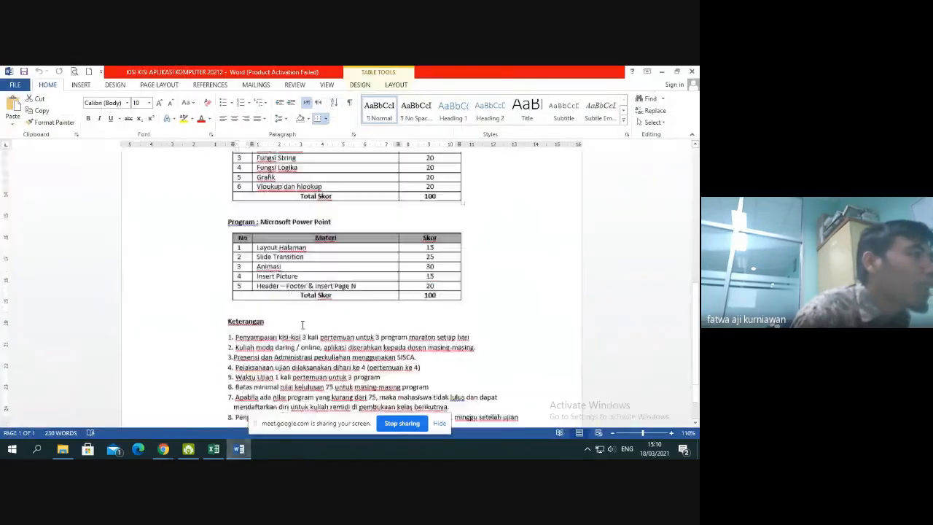
left_click(206, 208)
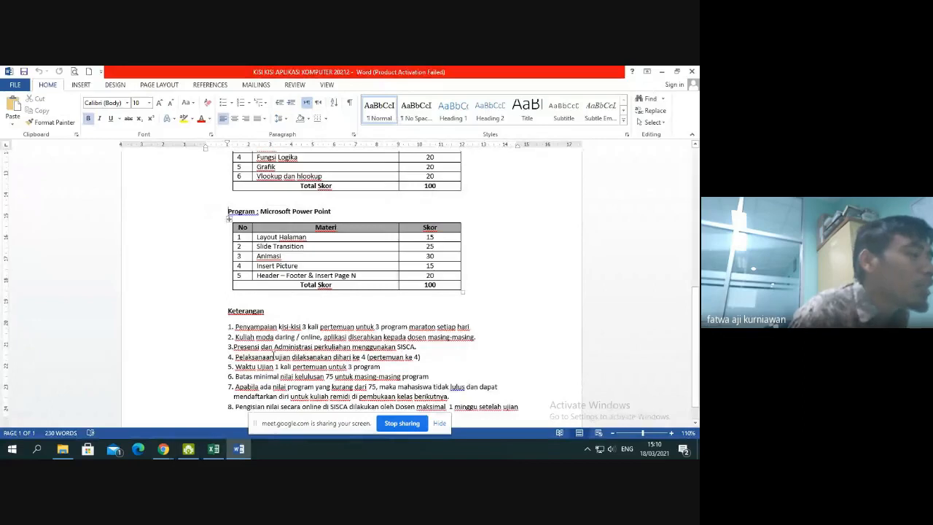
left_click(163, 449)
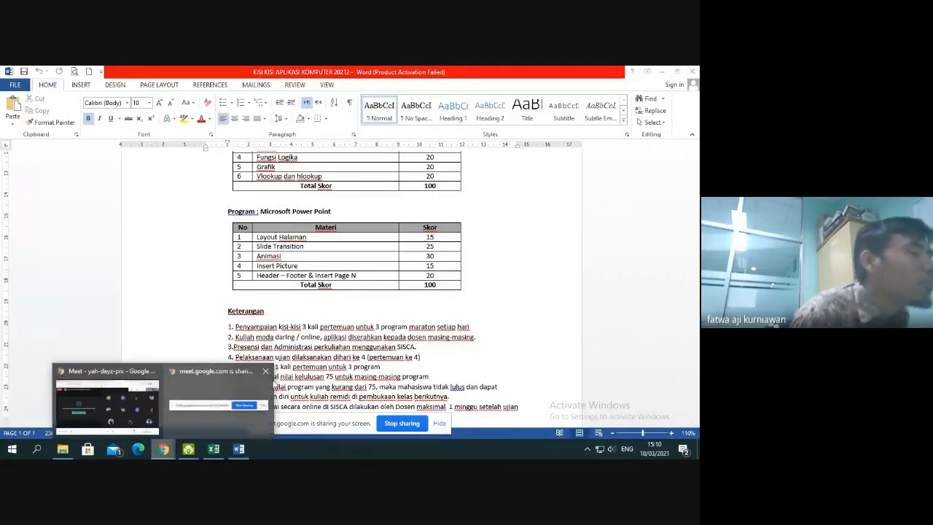
left_click(397, 317)
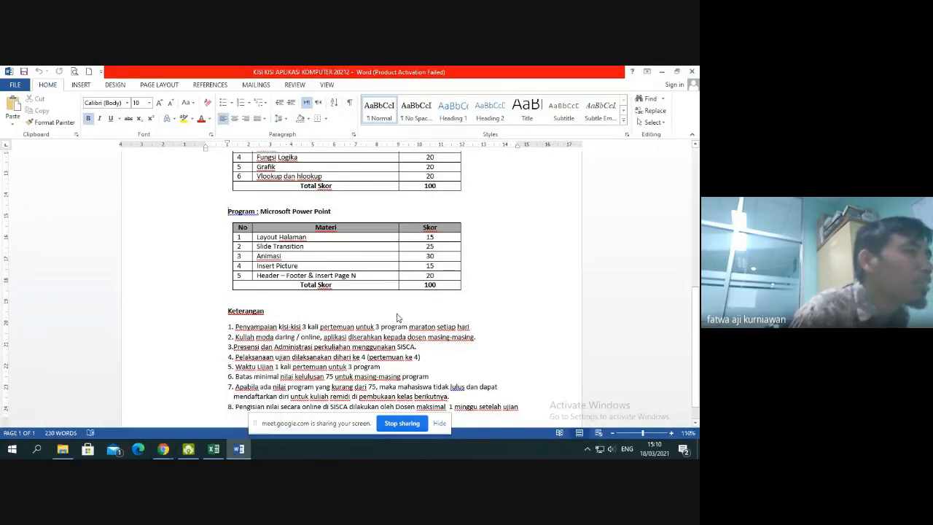
Switch back to the Google Meet call in Chrome and start ending the call
left_click(163, 449)
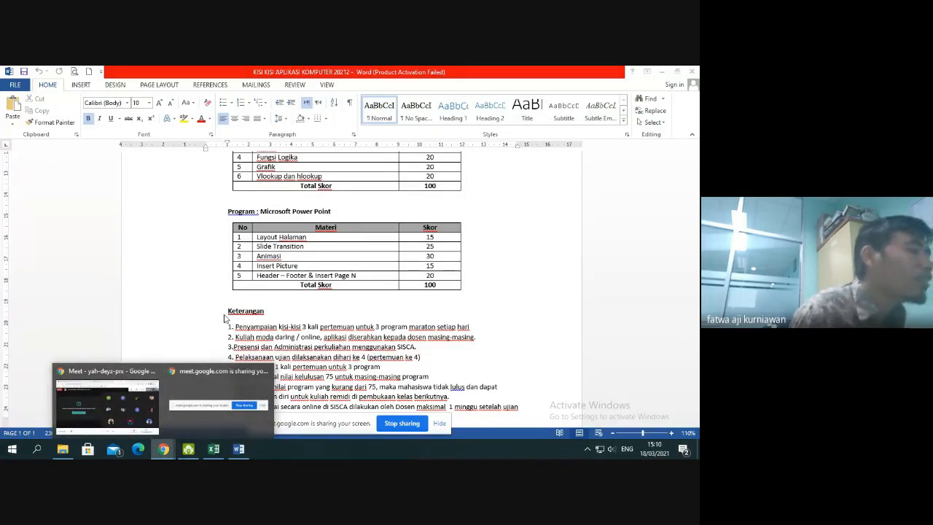
left_click(141, 377)
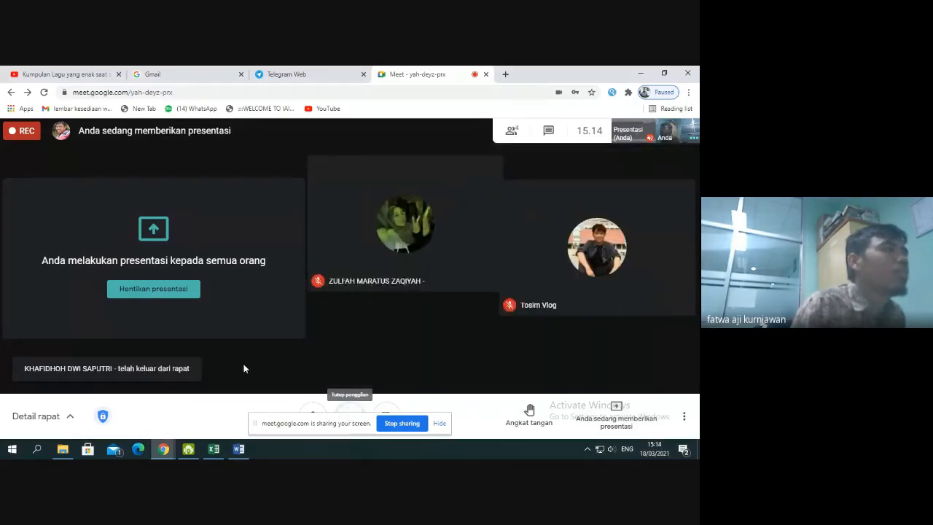
left_click(351, 407)
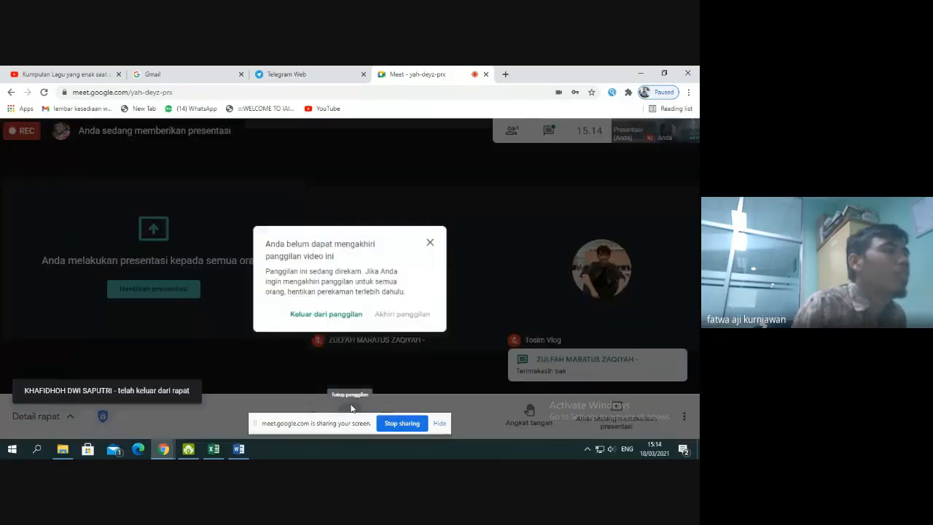